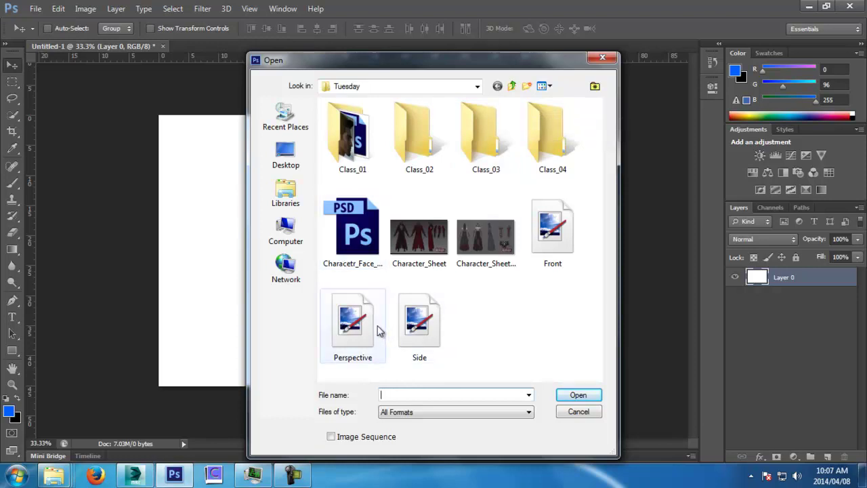
Step: Open the Front.tga and Side.tga reference images from the Tuesday folder
{"action": "left_click", "coordinate": [420, 324]}
{"action": "left_click", "coordinate": [552, 234], "text": "ctrl"}
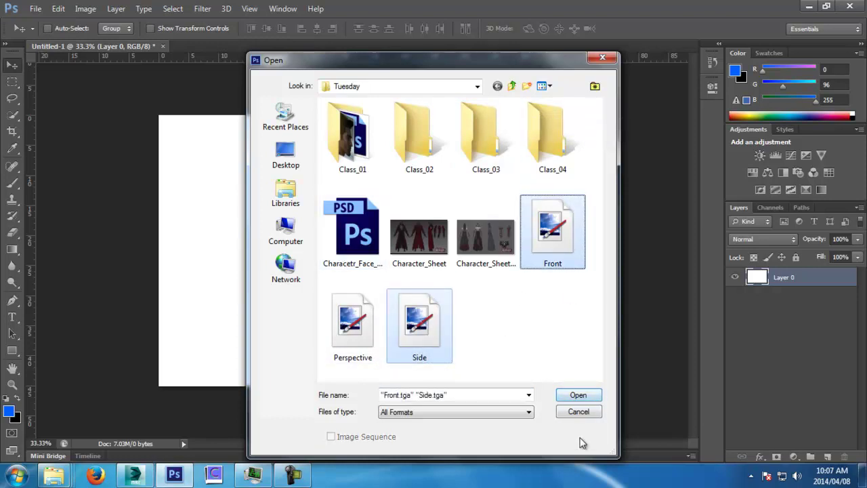
{"action": "left_click", "coordinate": [591, 397]}
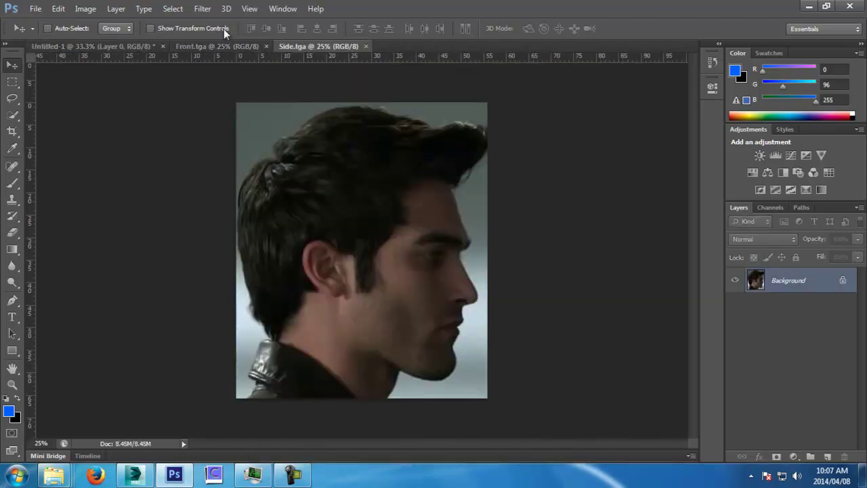
Step: Copy the whole Front.tga image into the Untitled-1 document as a layer and close Front.tga
{"action": "left_click", "coordinate": [218, 47]}
{"action": "key", "text": "ctrl+a"}
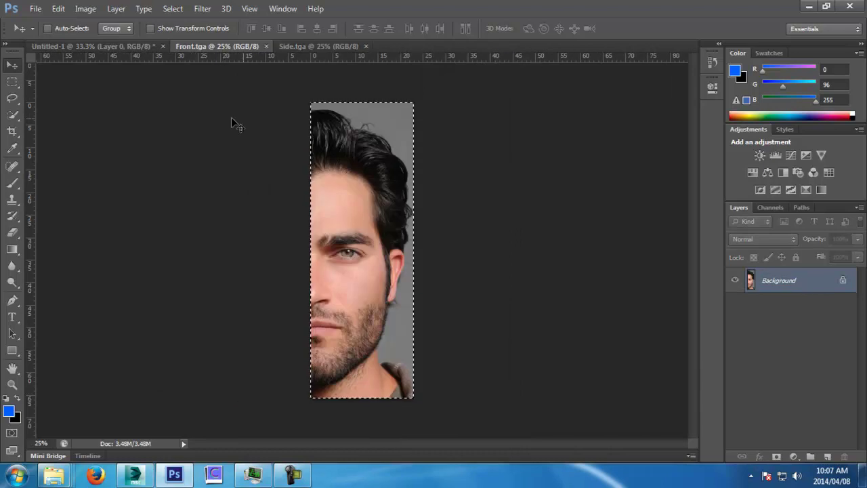
{"action": "left_click", "coordinate": [267, 46]}
{"action": "left_click", "coordinate": [137, 48]}
{"action": "key", "text": "ctrl+v"}
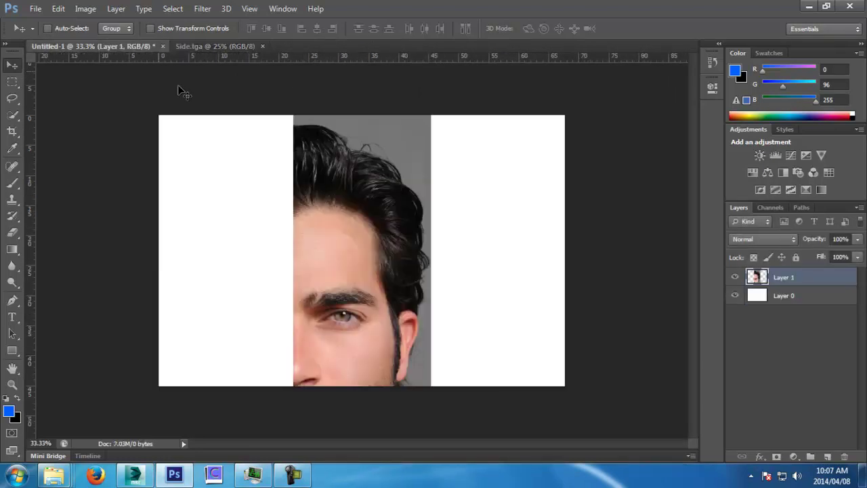
Step: Scale the pasted front image to about 69% to fit the canvas height and move it to the canvas's left edge
{"action": "key", "text": "ctrl+t"}
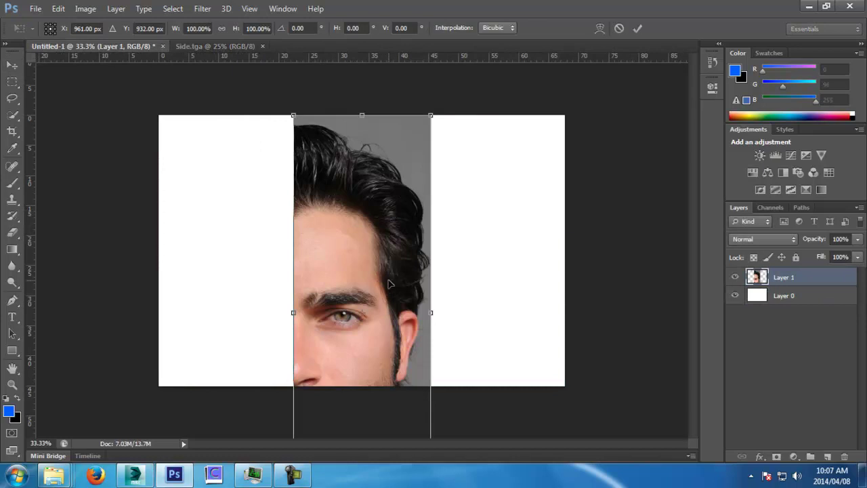
{"action": "key", "text": "ctrl+minus"}
{"action": "key", "text": "ctrl+minus"}
{"action": "left_click_drag", "start_coordinate": [396, 381], "coordinate": [352, 329], "text": "shift"}
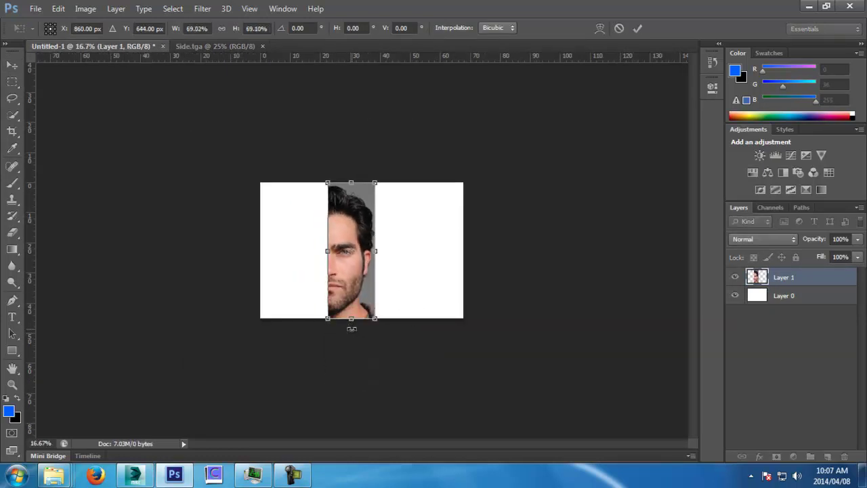
{"action": "key", "text": "ctrl+plus"}
{"action": "key", "text": "ctrl+plus"}
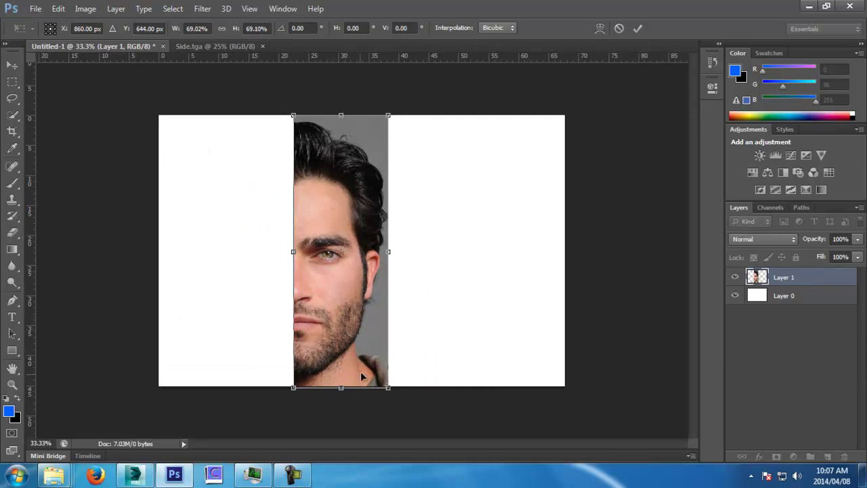
{"action": "left_click_drag", "start_coordinate": [389, 387], "coordinate": [605, 394], "text": "shift"}
{"action": "key", "text": "ctrl+z"}
{"action": "key", "text": "Return"}
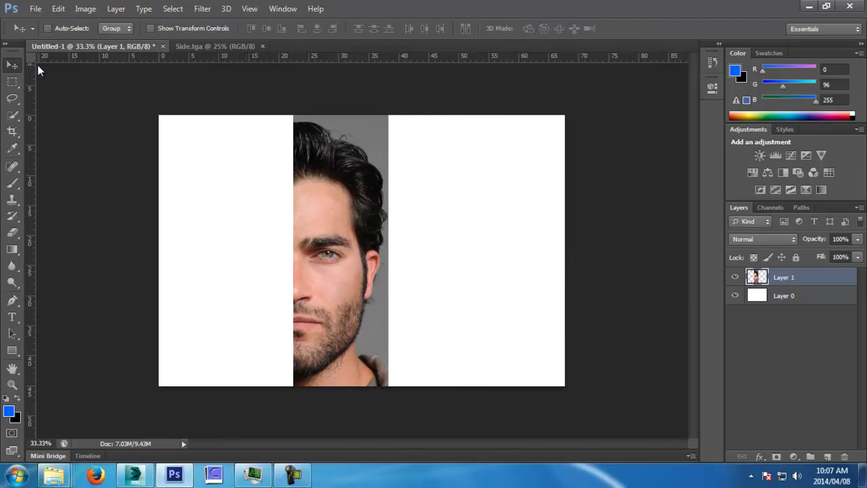
{"action": "left_click_drag", "start_coordinate": [347, 195], "coordinate": [214, 195]}
Step: Add horizontal guides across the front face at the hair, eye, base of the nose and mouth
{"action": "key", "text": "ctrl+plus"}
{"action": "key", "text": "ctrl+plus"}
{"action": "left_click_drag", "start_coordinate": [168, 137], "coordinate": [393, 191]}
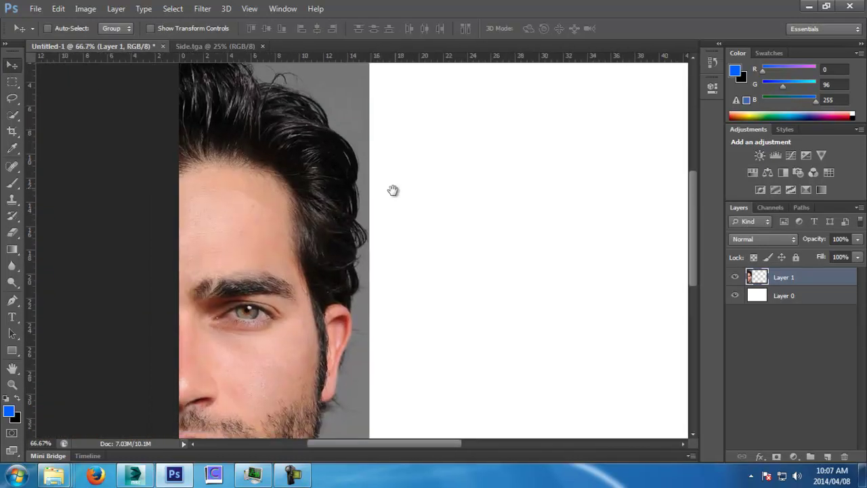
{"action": "left_click_drag", "start_coordinate": [408, 59], "coordinate": [418, 1]}
{"action": "left_click_drag", "start_coordinate": [427, 57], "coordinate": [414, 130]}
{"action": "left_click_drag", "start_coordinate": [391, 87], "coordinate": [399, 169]}
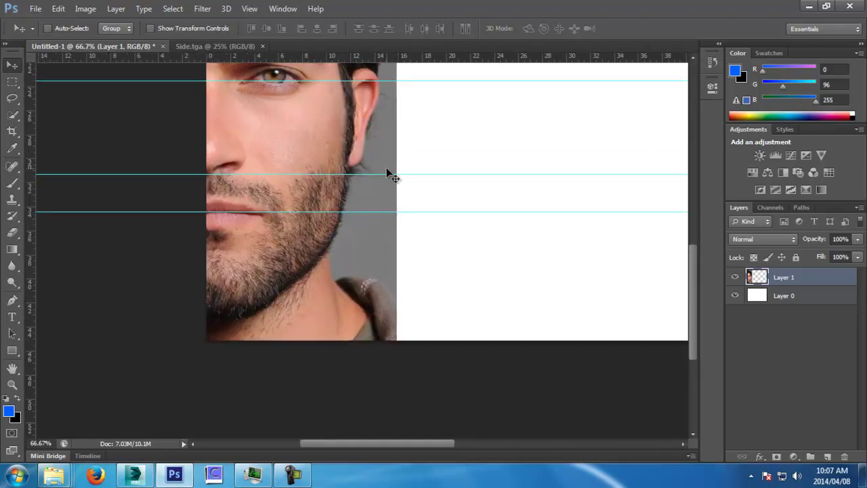
{"action": "left_click_drag", "start_coordinate": [392, 72], "coordinate": [395, 125]}
{"action": "left_click_drag", "start_coordinate": [330, 215], "coordinate": [334, 133]}
{"action": "left_click_drag", "start_coordinate": [289, 184], "coordinate": [305, 243]}
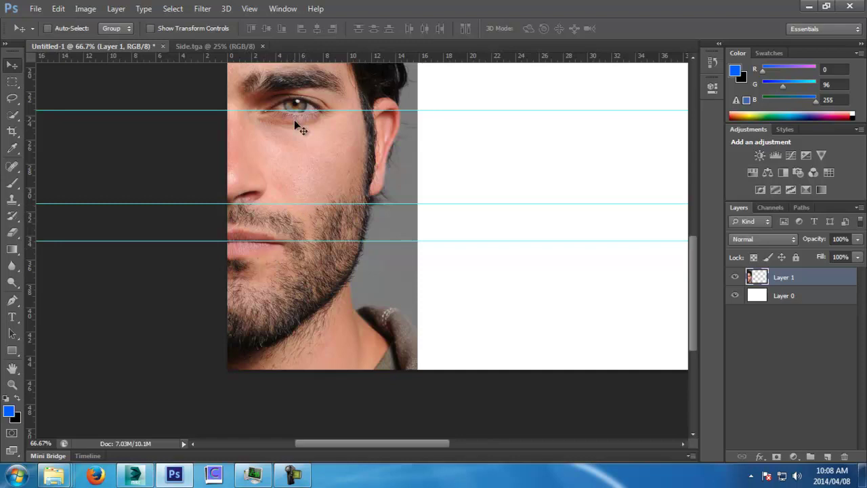
Step: Add a horizontal guide at the chin of the front face
{"action": "left_click_drag", "start_coordinate": [381, 246], "coordinate": [379, 204]}
{"action": "left_click_drag", "start_coordinate": [431, 60], "coordinate": [409, 306]}
{"action": "left_click_drag", "start_coordinate": [463, 163], "coordinate": [437, 307]}
Step: Place a vertical guide along the right edge of the front image
{"action": "scroll", "coordinate": [428, 300], "scroll_direction": "down", "scroll_amount": 1, "text": "alt"}
{"action": "key", "text": "ctrl+minus"}
{"action": "left_click_drag", "start_coordinate": [31, 293], "coordinate": [381, 274]}
{"action": "left_click_drag", "start_coordinate": [574, 201], "coordinate": [540, 275]}
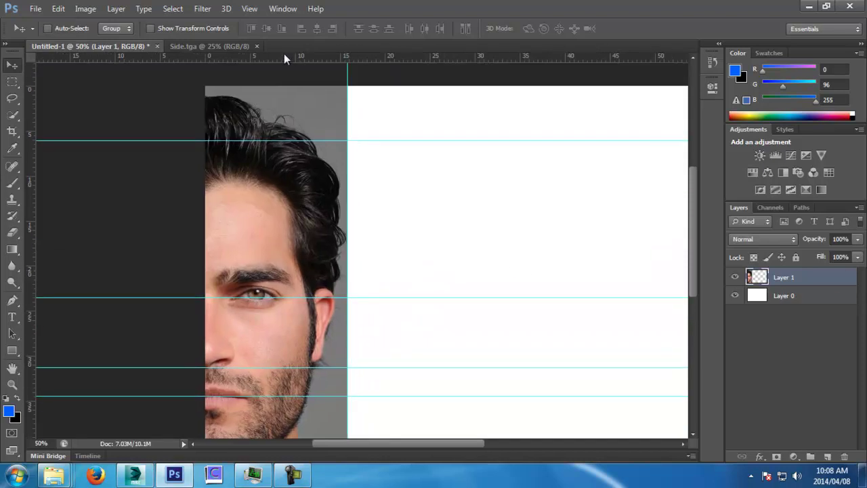
Step: Rename the layer holding the front image as Front
{"action": "double_click", "coordinate": [792, 278]}
{"action": "type", "text": "Front"}
{"action": "key", "text": "Return"}
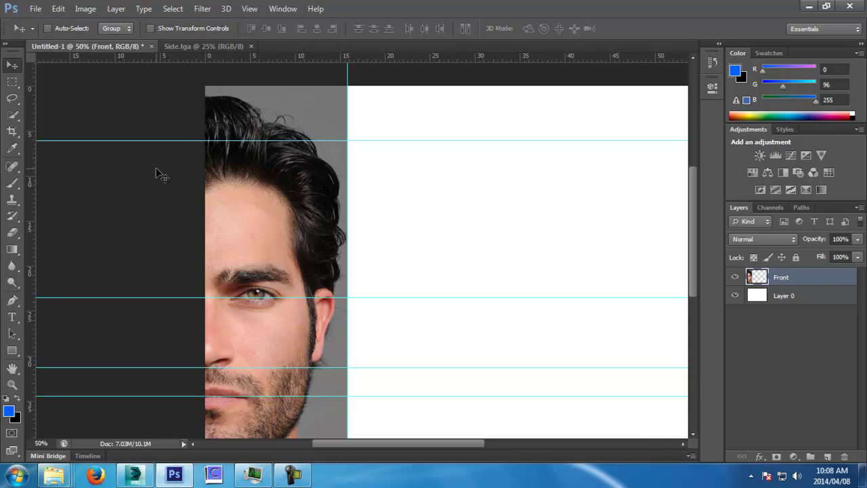
Step: Save the document in the Class_02 folder as a Photoshop file named Character_Sheet_Breakdown_RAW
{"action": "key", "text": "ctrl+s"}
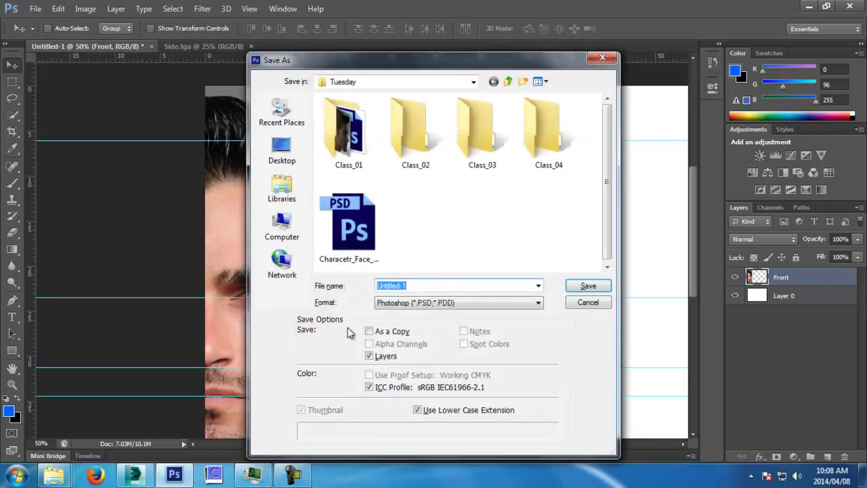
{"action": "double_click", "coordinate": [412, 133]}
{"action": "left_click", "coordinate": [431, 288]}
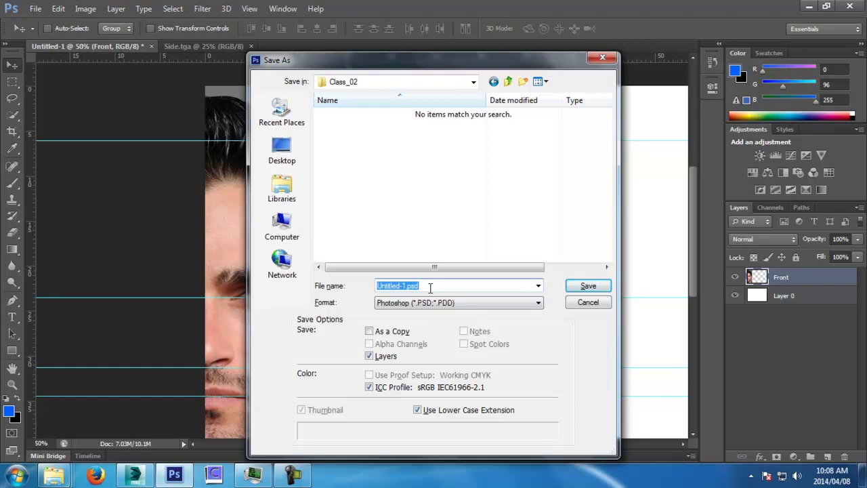
{"action": "type", "text": "Character_Sheet"}
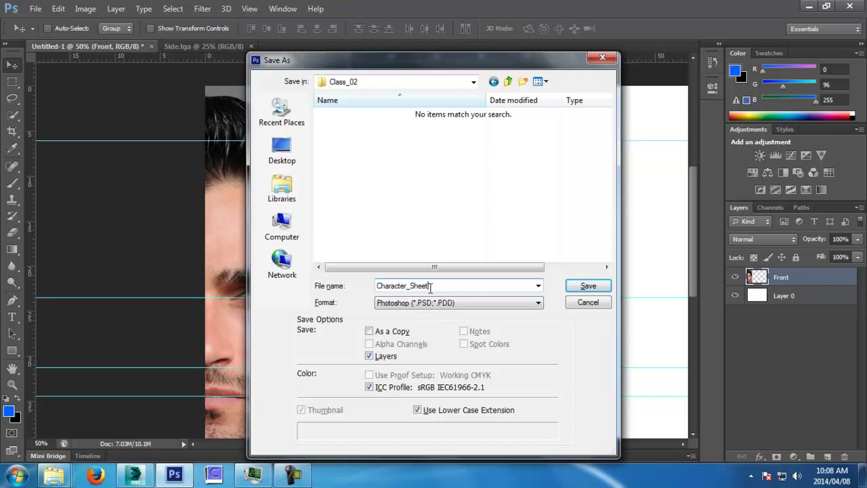
{"action": "type", "text": "_Breakdown_01"}
{"action": "key", "text": "BackSpace"}
{"action": "key", "text": "BackSpace"}
{"action": "type", "text": "RAW"}
{"action": "key", "text": "Return"}
{"action": "key", "text": "Return"}
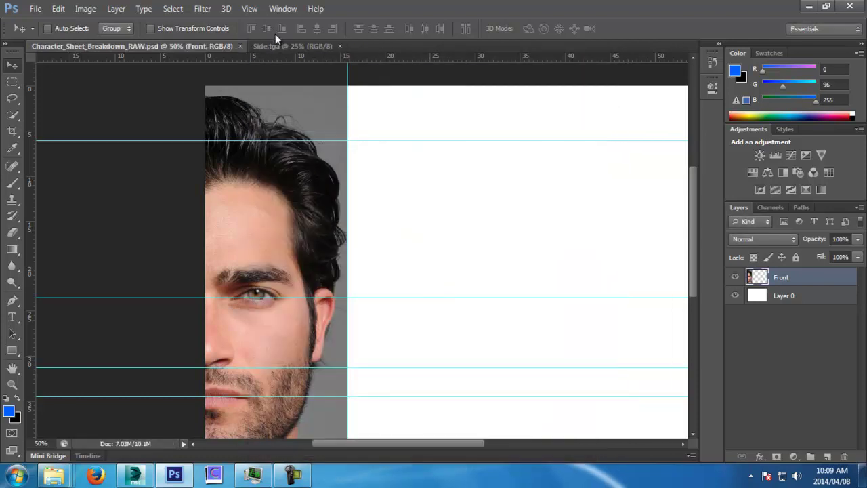
Step: Copy the whole Side.tga image into the character sheet as a layer and close Side.tga
{"action": "left_click", "coordinate": [286, 43]}
{"action": "key", "text": "ctrl+a"}
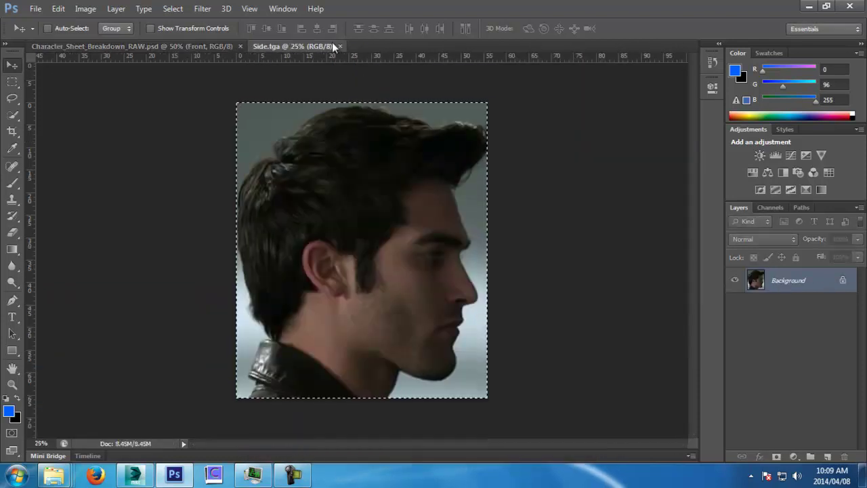
{"action": "left_click", "coordinate": [340, 46]}
{"action": "key", "text": "ctrl+v"}
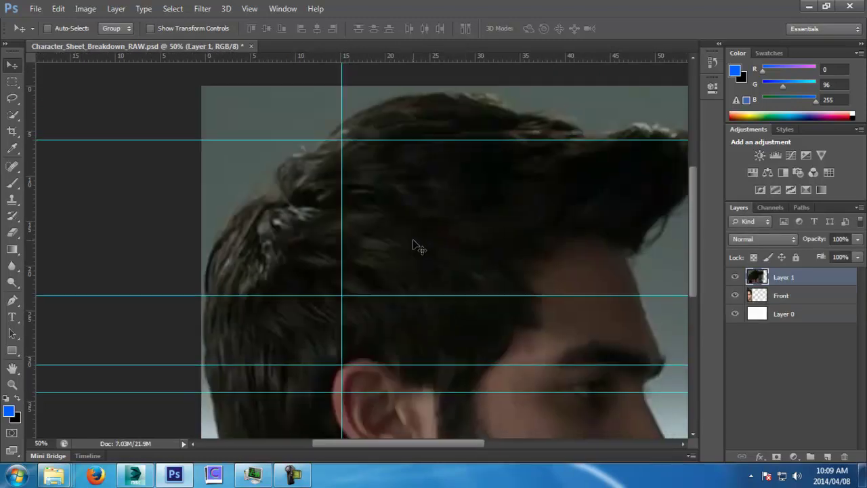
Step: Scale the pasted side image to about 70% so it roughly fits the canvas height
{"action": "key", "text": "ctrl+minus"}
{"action": "key", "text": "ctrl+minus"}
{"action": "key", "text": "ctrl+t"}
{"action": "left_click_drag", "start_coordinate": [426, 381], "coordinate": [377, 321]}
{"action": "key", "text": "ctrl+plus"}
{"action": "key", "text": "ctrl+plus"}
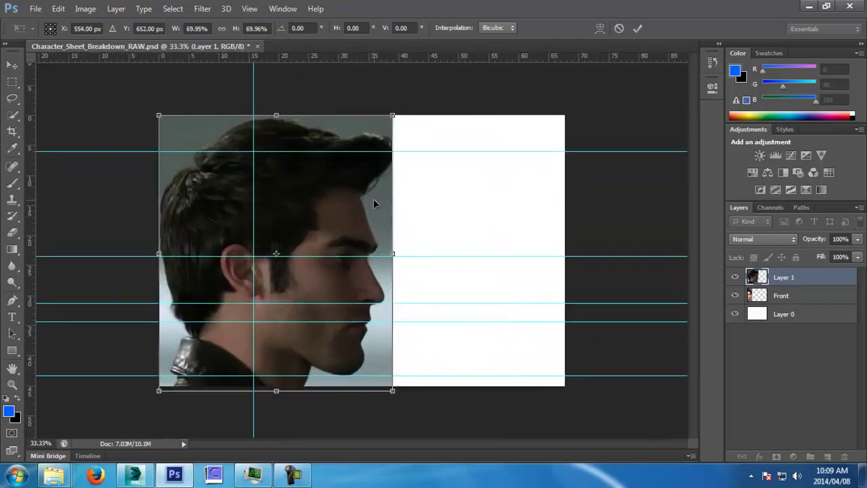
Step: Fine-tune the side image's scale and height against the guides, place it right beside the front image, and save the document
{"action": "left_click_drag", "start_coordinate": [392, 116], "coordinate": [393, 115]}
{"action": "key", "text": "Up"}
{"action": "key", "text": "Up"}
{"action": "key", "text": "Up"}
{"action": "key", "text": "Up"}
{"action": "key", "text": "Up"}
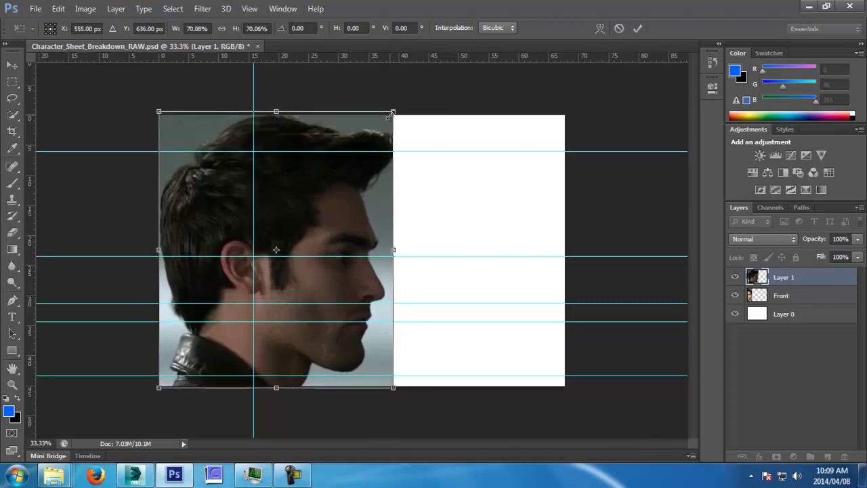
{"action": "left_click_drag", "start_coordinate": [159, 387], "coordinate": [150, 392]}
{"action": "key", "text": "Down"}
{"action": "key", "text": "Down"}
{"action": "key", "text": "Down"}
{"action": "key", "text": "Return"}
{"action": "left_click_drag", "start_coordinate": [332, 235], "coordinate": [427, 231]}
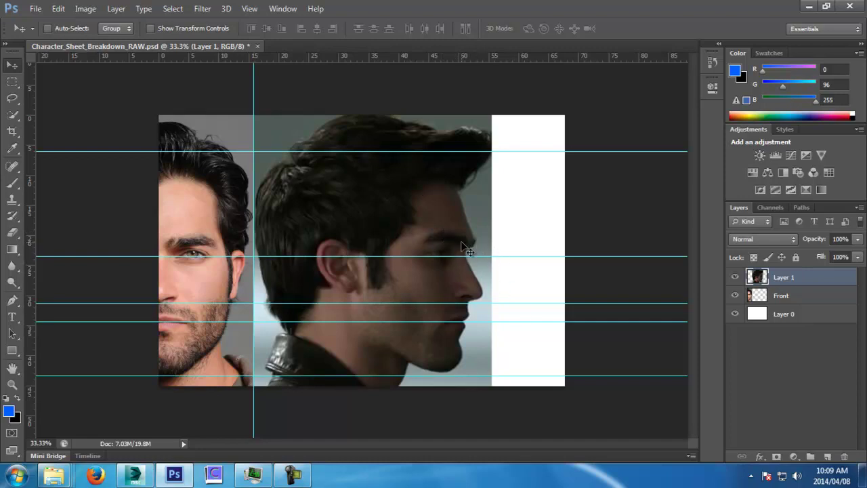
{"action": "key", "text": "ctrl+s"}
Step: Crop away the blank canvas strip to the right of the side image and save the document
{"action": "left_click", "coordinate": [13, 133]}
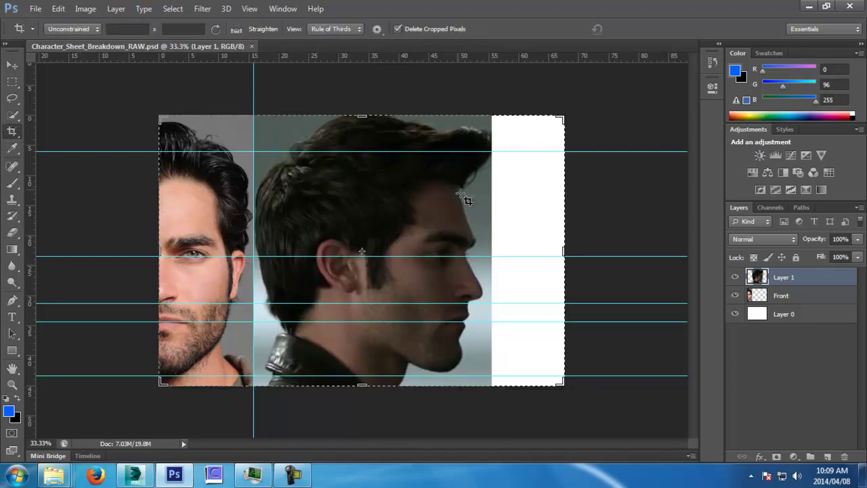
{"action": "left_click_drag", "start_coordinate": [563, 246], "coordinate": [527, 249]}
{"action": "key", "text": "Return"}
{"action": "key", "text": "ctrl+s"}
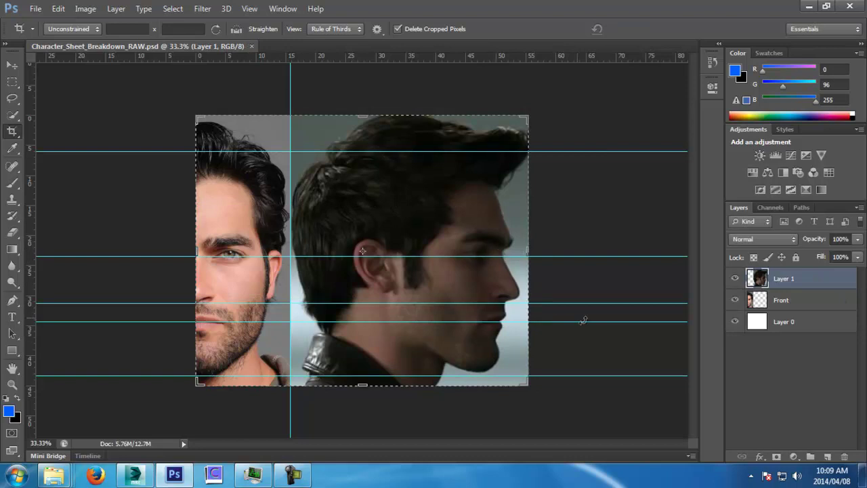
Step: Crop the canvas to the front image and save a JPEG copy named Front in Class_02 at maximum quality 12
{"action": "left_click_drag", "start_coordinate": [529, 257], "coordinate": [410, 264]}
{"action": "key", "text": "Return"}
{"action": "key", "text": "ctrl+shift+s"}
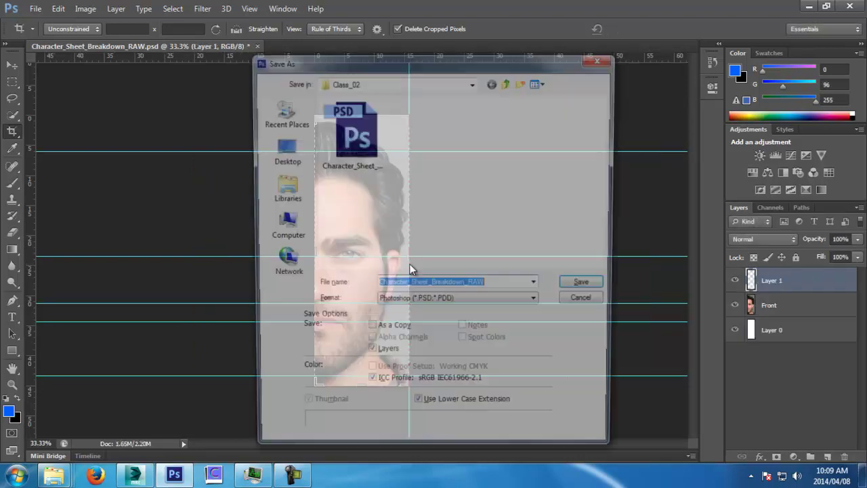
{"action": "type", "text": "Front"}
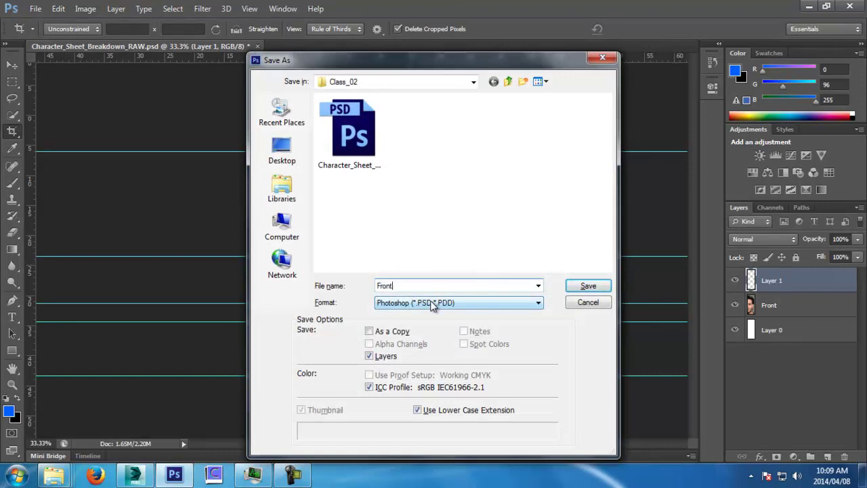
{"action": "left_click", "coordinate": [479, 309]}
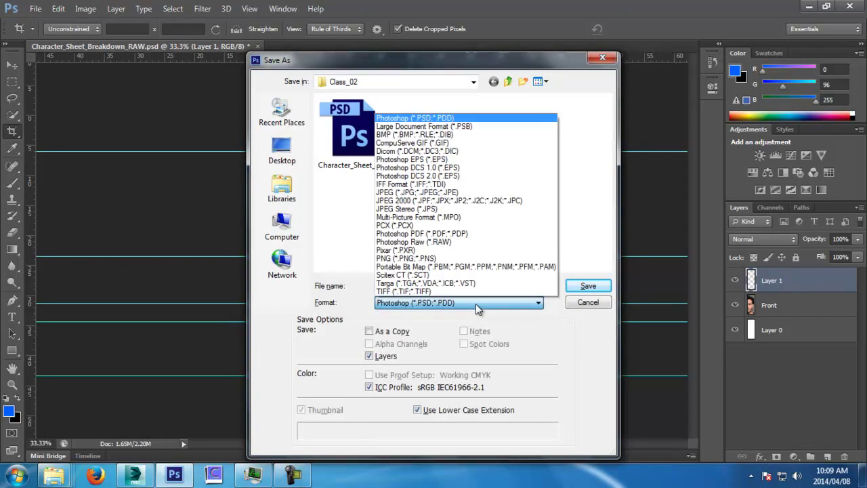
{"action": "left_click", "coordinate": [451, 193]}
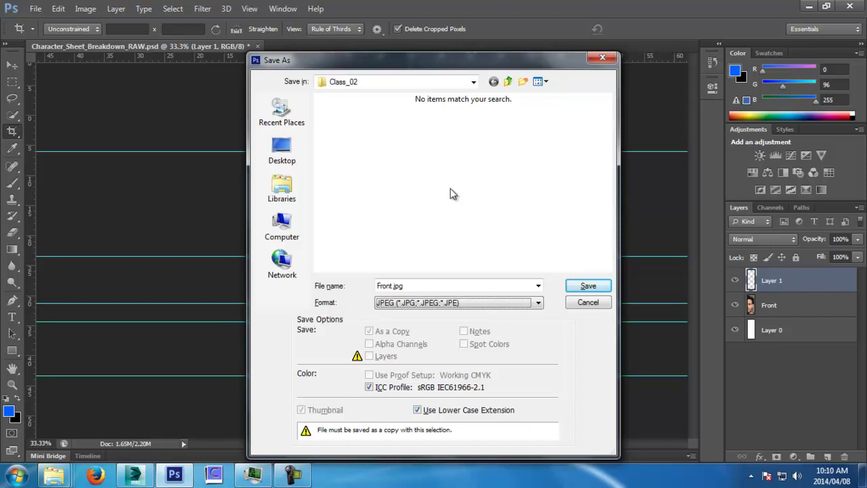
{"action": "left_click", "coordinate": [584, 286]}
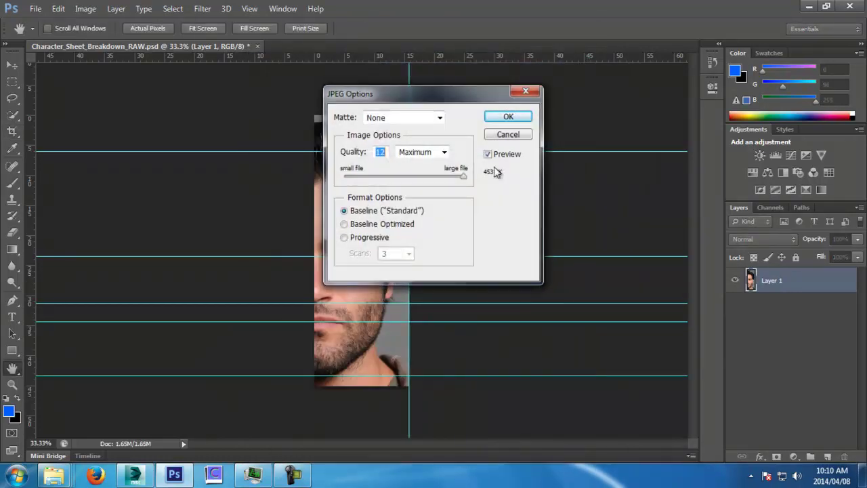
{"action": "left_click", "coordinate": [509, 117]}
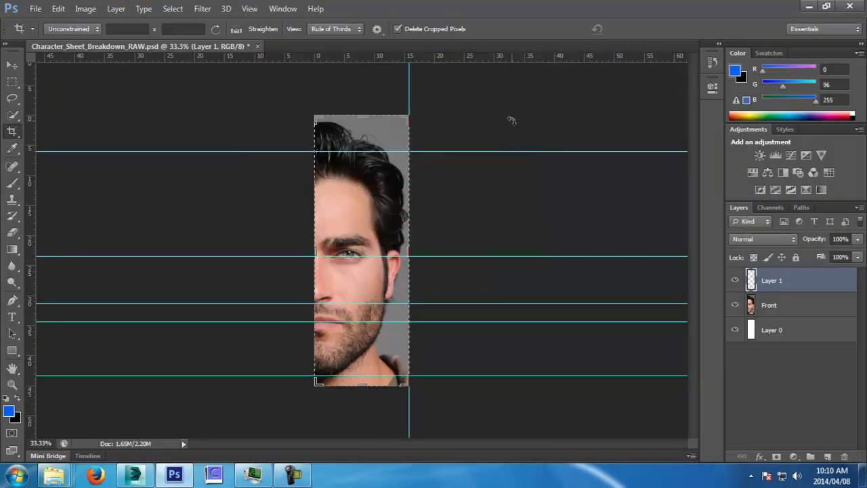
Step: Undo the crop to the front image and crop the canvas to the side image instead
{"action": "left_click_drag", "start_coordinate": [519, 118], "coordinate": [524, 122]}
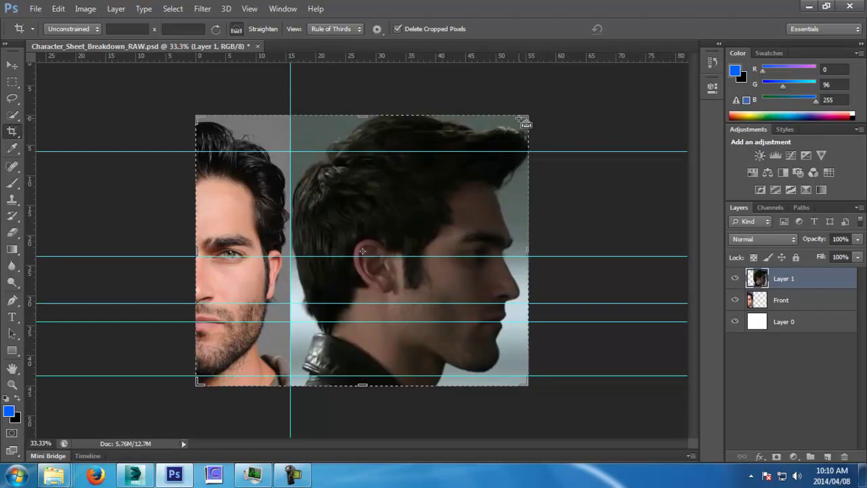
{"action": "left_click_drag", "start_coordinate": [195, 255], "coordinate": [244, 256]}
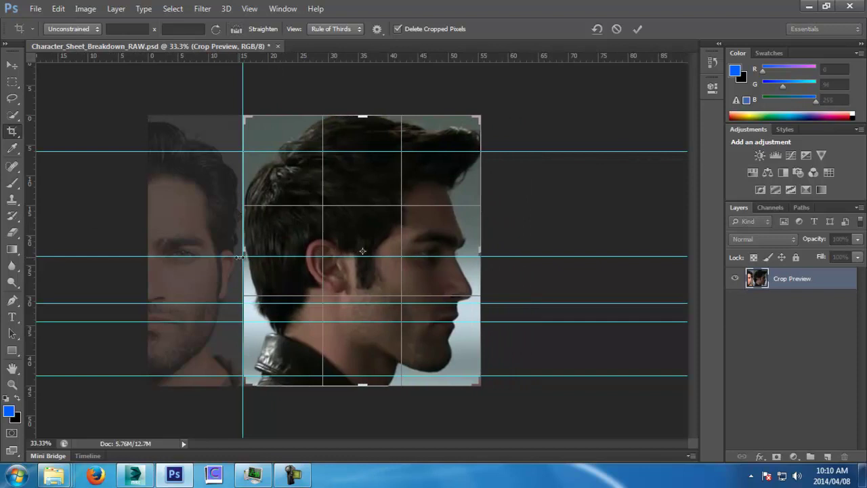
{"action": "key", "text": "Return"}
Step: Save a JPEG copy of the cropped side image named Side in the Class_02 folder
{"action": "key", "text": "ctrl+shift+s"}
{"action": "left_click", "coordinate": [474, 305]}
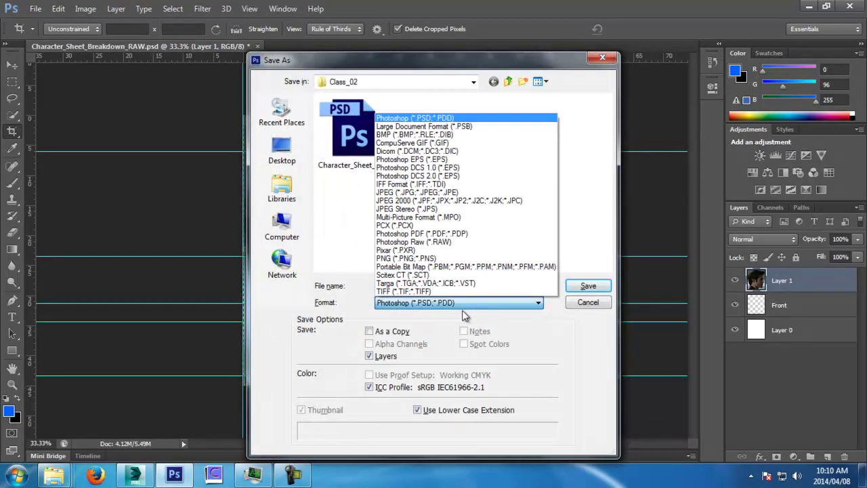
{"action": "left_click", "coordinate": [453, 193]}
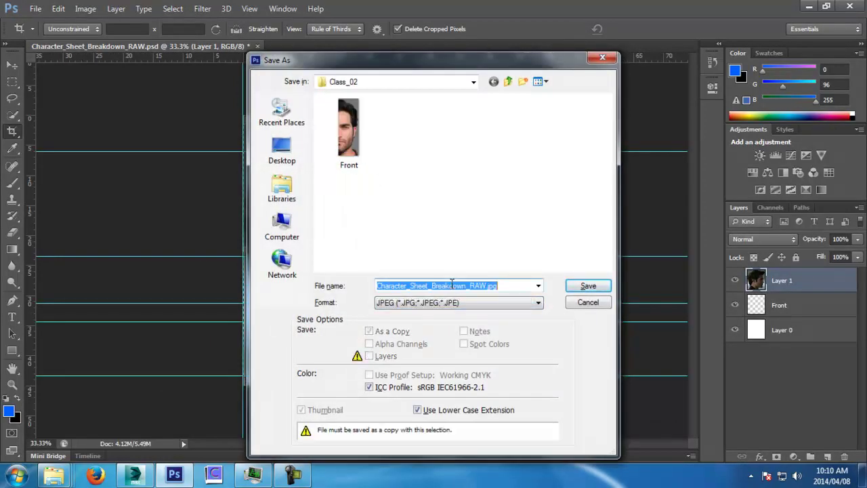
{"action": "type", "text": "Side"}
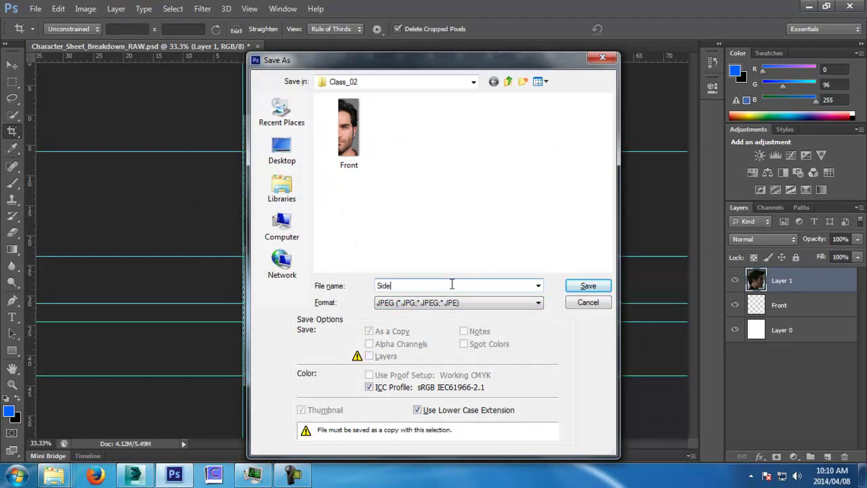
{"action": "key", "text": "Return"}
{"action": "key", "text": "Return"}
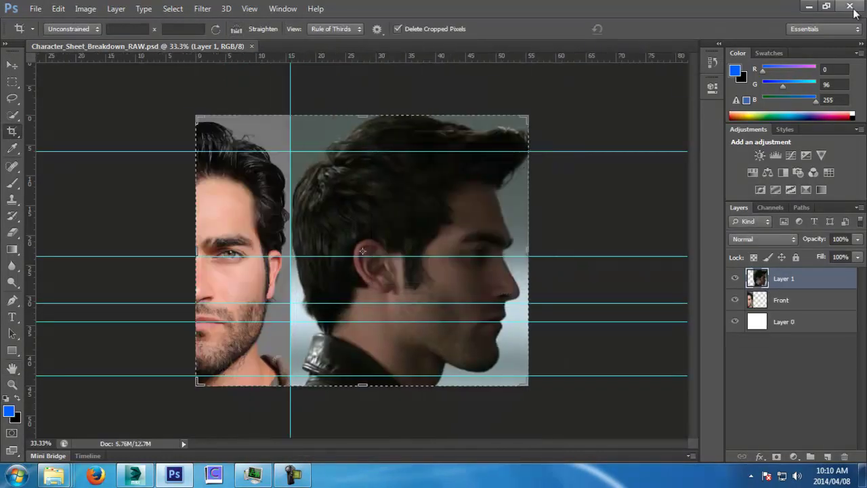
Step: Close the character sheet document and open the Front image from the Class_02 folder
{"action": "left_click", "coordinate": [251, 47]}
{"action": "left_click", "coordinate": [35, 8]}
{"action": "left_click", "coordinate": [47, 36]}
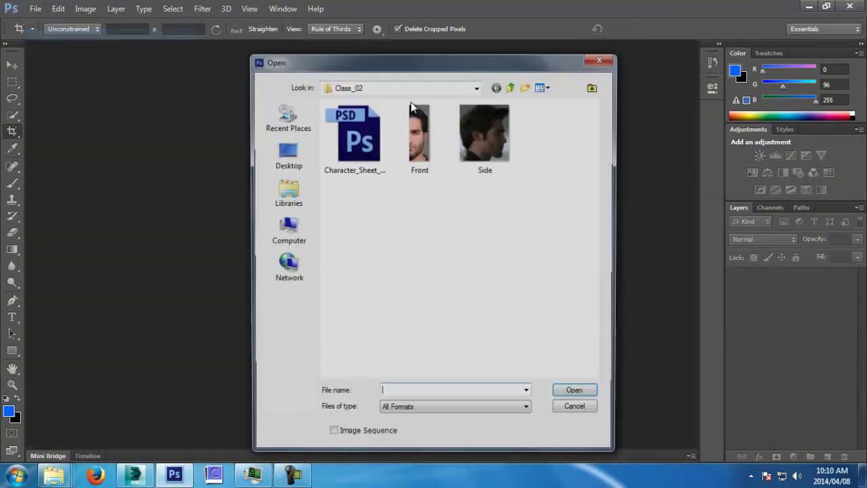
{"action": "left_click", "coordinate": [415, 141]}
{"action": "double_click", "coordinate": [415, 139]}
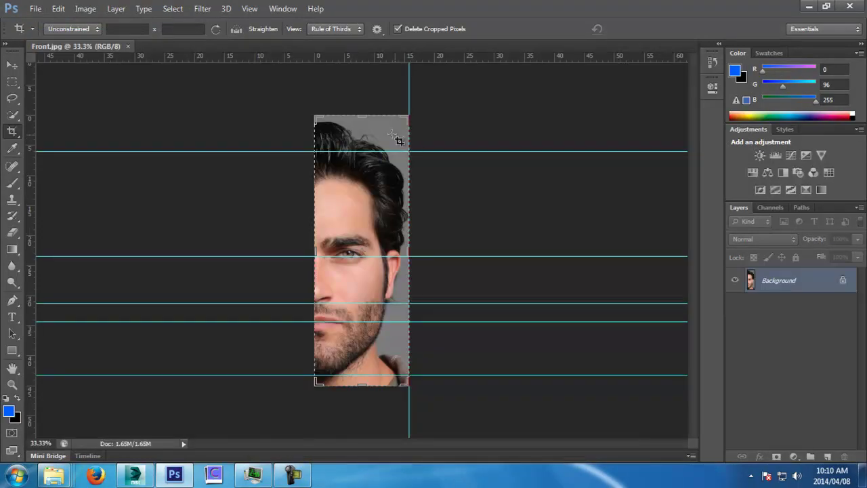
Step: Convert the locked background into a regular layer and save the file in Photoshop format as Front_Contours
{"action": "left_click", "coordinate": [13, 67]}
{"action": "key", "text": "ctrl+shift+s"}
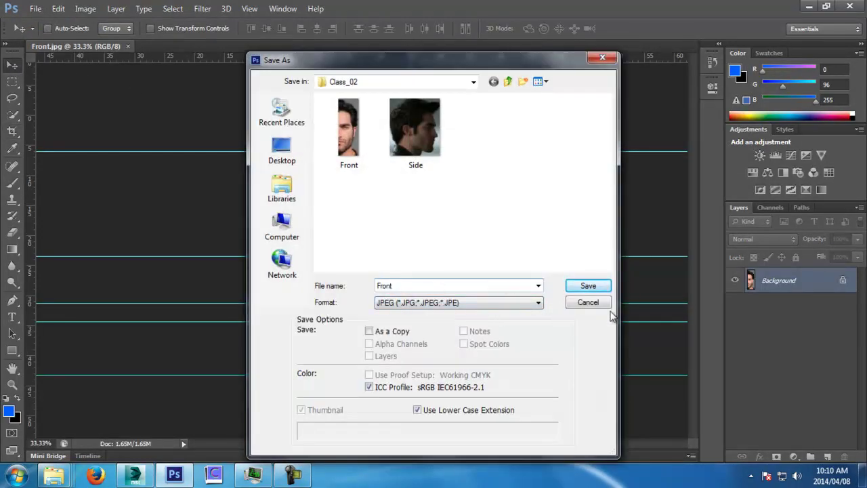
{"action": "left_click", "coordinate": [603, 303]}
{"action": "double_click", "coordinate": [804, 284]}
{"action": "key", "text": "Return"}
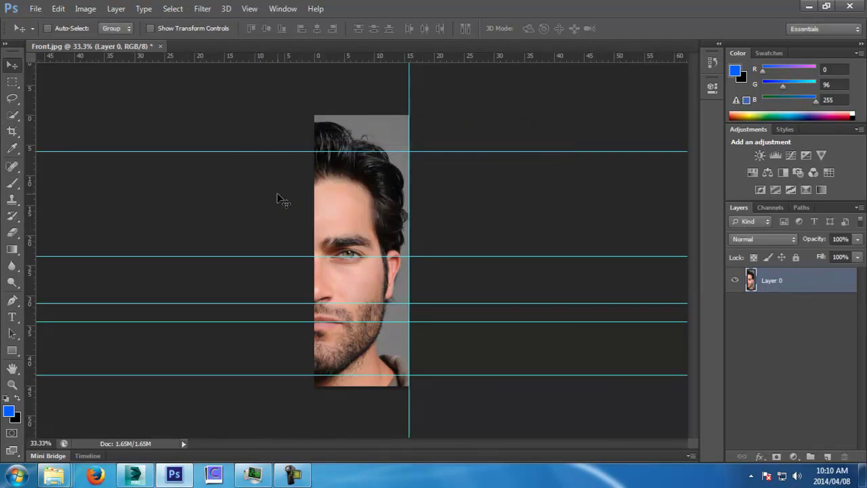
{"action": "key", "text": "ctrl+shift+s"}
{"action": "left_click", "coordinate": [423, 286]}
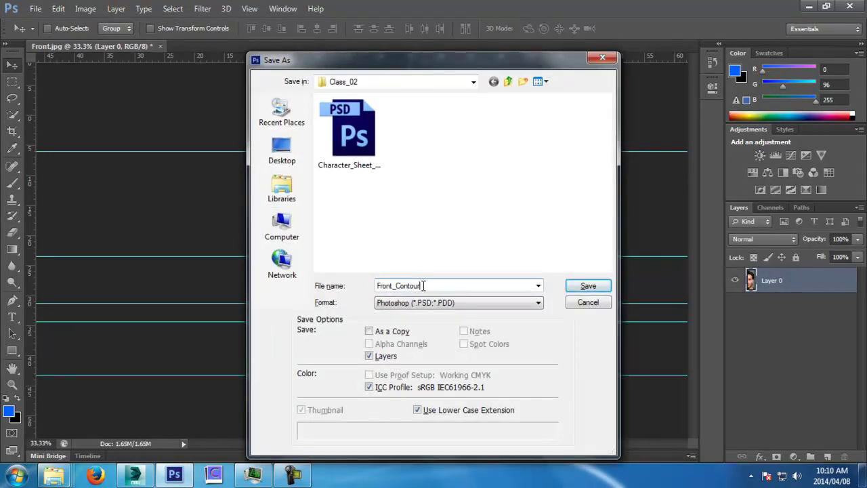
{"action": "key", "text": "Return"}
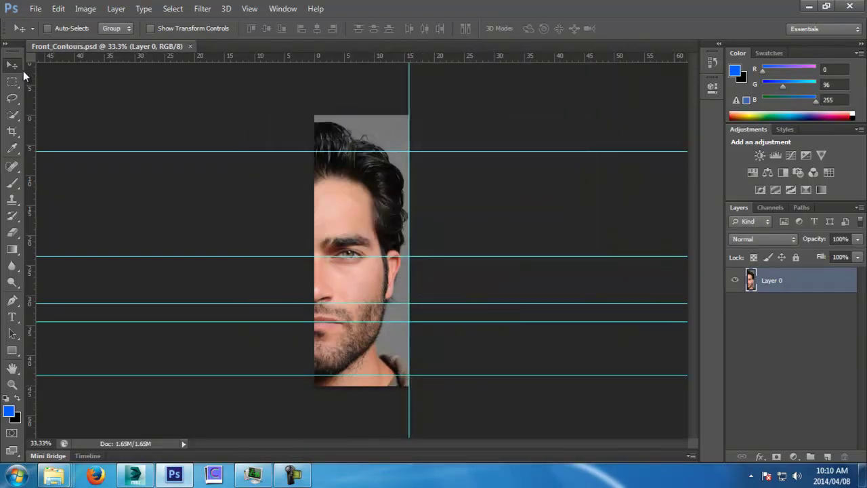
Step: Remove all horizontal guides and the vertical guide from the front image
{"action": "left_click_drag", "start_coordinate": [155, 152], "coordinate": [169, 54]}
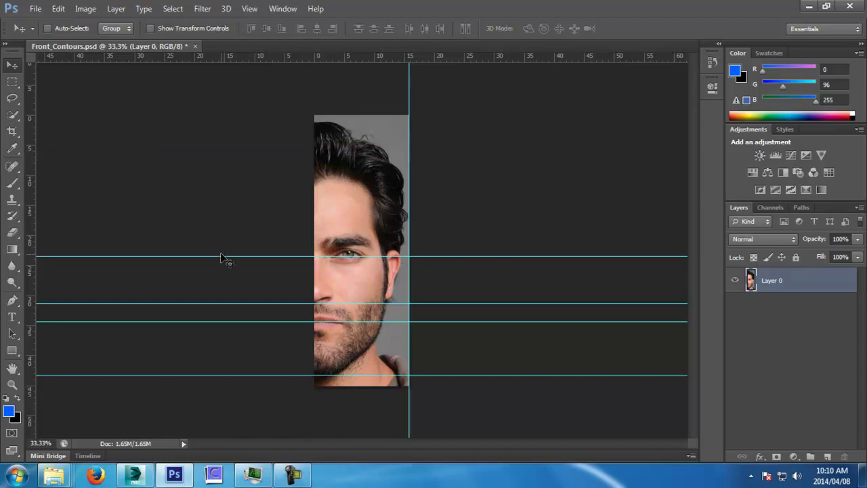
{"action": "left_click_drag", "start_coordinate": [245, 258], "coordinate": [30, 227]}
{"action": "key", "text": "ctrl+z"}
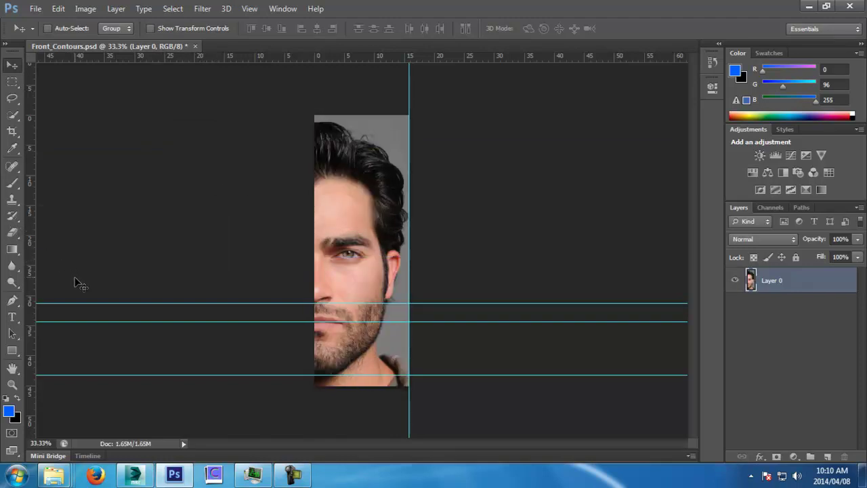
{"action": "left_click_drag", "start_coordinate": [75, 303], "coordinate": [29, 275]}
{"action": "left_click_drag", "start_coordinate": [62, 321], "coordinate": [29, 296]}
{"action": "left_click_drag", "start_coordinate": [81, 375], "coordinate": [30, 344]}
{"action": "left_click_drag", "start_coordinate": [404, 93], "coordinate": [30, 92]}
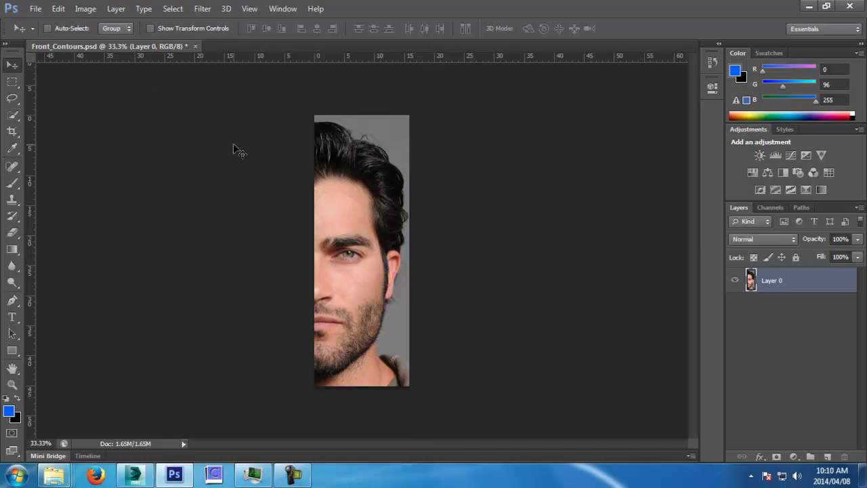
Step: Add a new layer above the photo and set up a hard 8 px brush for painting on it
{"action": "key", "text": "ctrl+plus"}
{"action": "key", "text": "ctrl+plus"}
{"action": "key", "text": "ctrl+plus"}
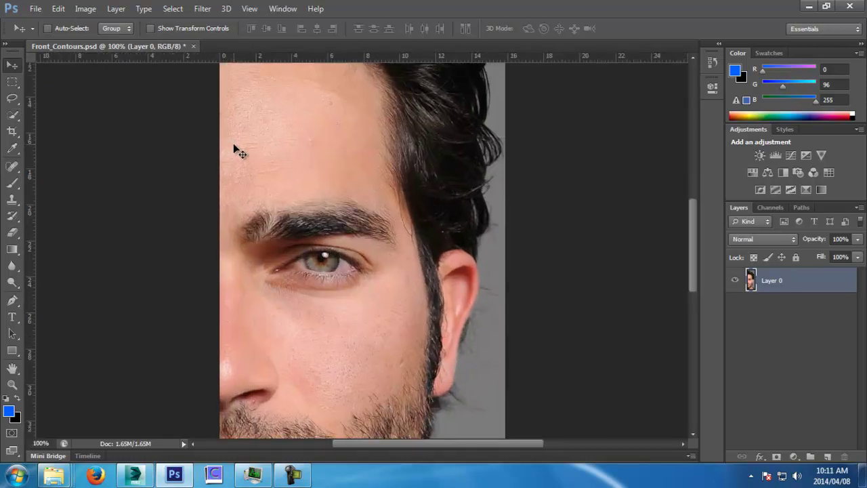
{"action": "left_click", "coordinate": [827, 456]}
{"action": "left_click", "coordinate": [12, 183]}
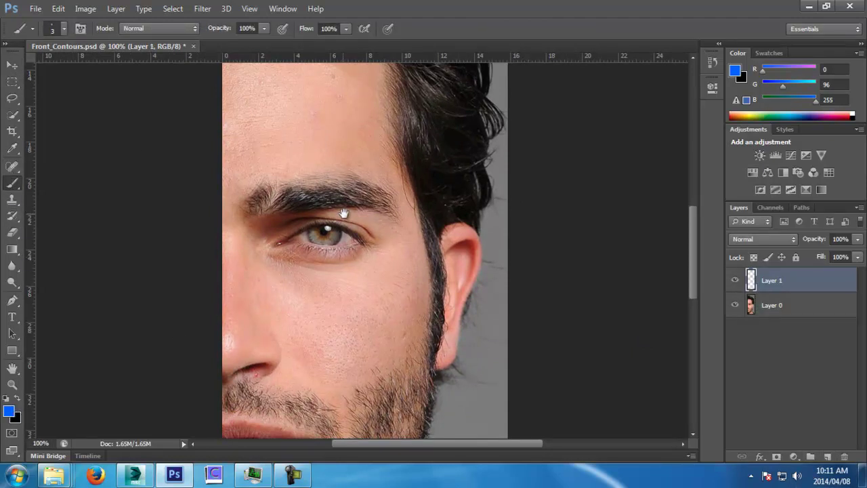
{"action": "right_click", "coordinate": [369, 212]}
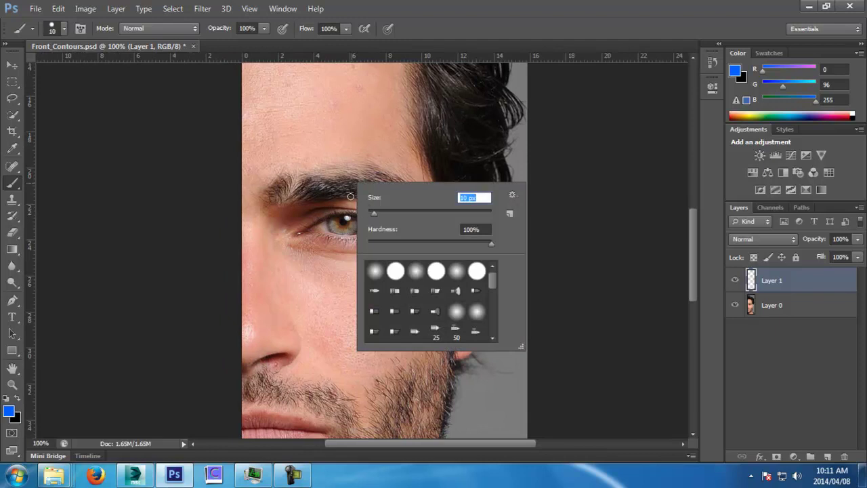
{"action": "left_click_drag", "start_coordinate": [375, 215], "coordinate": [373, 215]}
{"action": "left_click", "coordinate": [442, 24]}
Step: Paint three blue contour loops around the eye: along the eyelids, around the socket, and outside the eyebrow
{"action": "mouse_move", "coordinate": [296, 234]}
{"action": "left_mouse_down"}
{"action": "mouse_move", "coordinate": [353, 212]}
{"action": "mouse_move", "coordinate": [366, 237]}
{"action": "mouse_move", "coordinate": [307, 228]}
{"action": "left_mouse_up"}
{"action": "left_click_drag", "start_coordinate": [324, 181], "coordinate": [366, 187]}
{"action": "key", "text": "ctrl+z"}
{"action": "mouse_move", "coordinate": [279, 207]}
{"action": "left_mouse_down"}
{"action": "mouse_move", "coordinate": [355, 194]}
{"action": "mouse_move", "coordinate": [403, 226]}
{"action": "mouse_move", "coordinate": [318, 273]}
{"action": "mouse_move", "coordinate": [268, 224]}
{"action": "mouse_move", "coordinate": [279, 197]}
{"action": "mouse_move", "coordinate": [269, 180]}
{"action": "mouse_move", "coordinate": [388, 170]}
{"action": "mouse_move", "coordinate": [422, 257]}
{"action": "mouse_move", "coordinate": [332, 300]}
{"action": "mouse_move", "coordinate": [253, 261]}
{"action": "mouse_move", "coordinate": [240, 209]}
{"action": "left_mouse_up"}
Step: Outline the lips with their parting line and paint one wider contour loop around the mouth
{"action": "left_click_drag", "start_coordinate": [318, 304], "coordinate": [320, 192]}
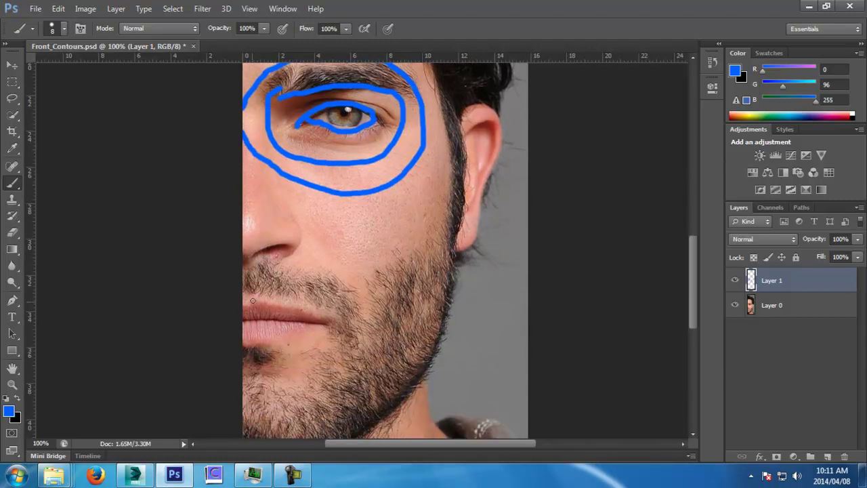
{"action": "mouse_move", "coordinate": [245, 317]}
{"action": "left_mouse_down"}
{"action": "mouse_move", "coordinate": [317, 318]}
{"action": "mouse_move", "coordinate": [281, 302]}
{"action": "mouse_move", "coordinate": [239, 312]}
{"action": "mouse_move", "coordinate": [321, 317]}
{"action": "mouse_move", "coordinate": [235, 353]}
{"action": "left_mouse_up"}
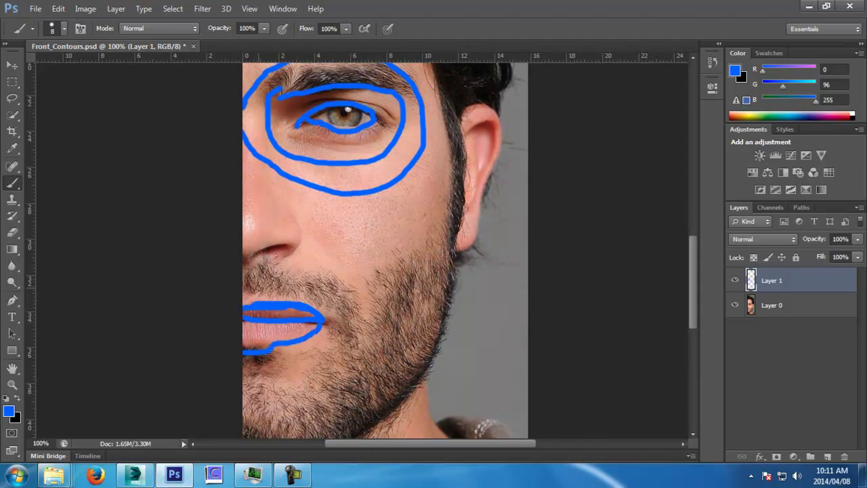
{"action": "mouse_move", "coordinate": [240, 285]}
{"action": "left_mouse_down"}
{"action": "mouse_move", "coordinate": [330, 297]}
{"action": "mouse_move", "coordinate": [317, 373]}
{"action": "mouse_move", "coordinate": [234, 385]}
{"action": "left_mouse_up"}
{"action": "left_click_drag", "start_coordinate": [279, 294], "coordinate": [269, 235]}
{"action": "mouse_move", "coordinate": [236, 205]}
{"action": "left_mouse_down"}
{"action": "mouse_move", "coordinate": [299, 206]}
{"action": "mouse_move", "coordinate": [357, 238]}
{"action": "left_mouse_up"}
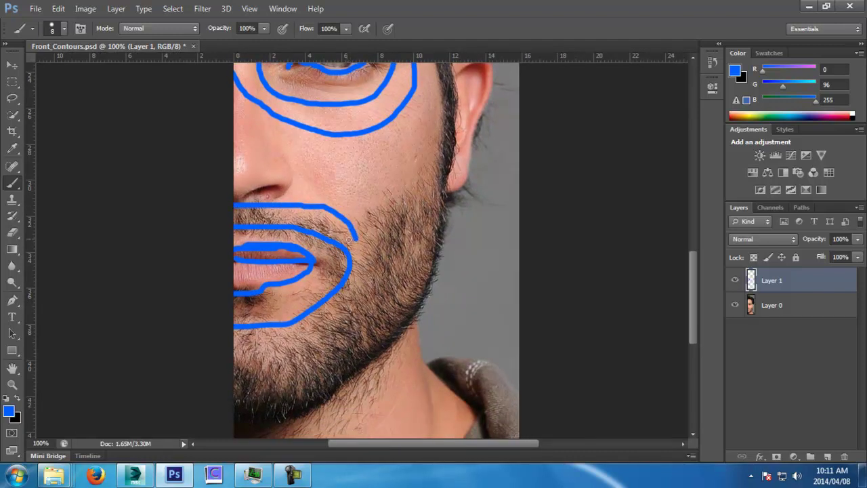
{"action": "key", "text": "ctrl+z"}
Step: Paint a fold line from beside the nostril down to the jaw, and a cheek line from the nose to the ear
{"action": "mouse_move", "coordinate": [284, 158]}
{"action": "left_mouse_down"}
{"action": "mouse_move", "coordinate": [339, 241]}
{"action": "mouse_move", "coordinate": [373, 357]}
{"action": "left_mouse_up"}
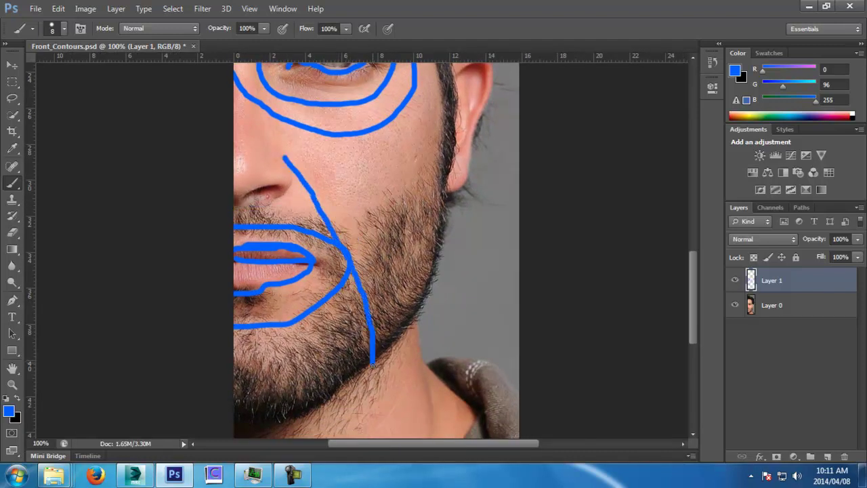
{"action": "mouse_move", "coordinate": [345, 251]}
{"action": "left_mouse_down"}
{"action": "mouse_move", "coordinate": [295, 158]}
{"action": "mouse_move", "coordinate": [317, 183]}
{"action": "mouse_move", "coordinate": [346, 272]}
{"action": "left_mouse_up"}
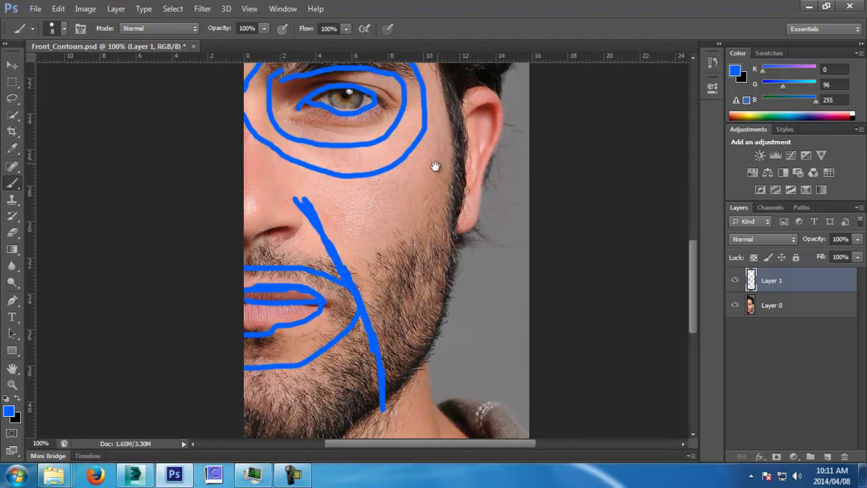
{"action": "left_click_drag", "start_coordinate": [438, 161], "coordinate": [424, 233]}
{"action": "mouse_move", "coordinate": [228, 223]}
{"action": "left_mouse_down"}
{"action": "mouse_move", "coordinate": [331, 272]}
{"action": "mouse_move", "coordinate": [462, 241]}
{"action": "left_mouse_up"}
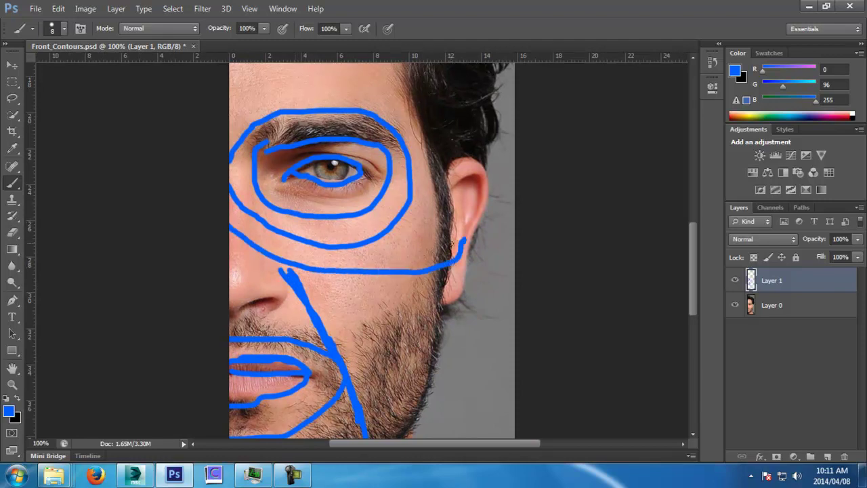
Step: Paint two lines from the mouth loop toward the ear and jaw edge, and two from the lower lip down to the chin
{"action": "left_click_drag", "start_coordinate": [400, 330], "coordinate": [448, 298]}
{"action": "left_click_drag", "start_coordinate": [347, 385], "coordinate": [426, 340]}
{"action": "left_click_drag", "start_coordinate": [397, 365], "coordinate": [400, 289]}
{"action": "mouse_move", "coordinate": [275, 339]}
{"action": "left_mouse_down"}
{"action": "mouse_move", "coordinate": [373, 329]}
{"action": "mouse_move", "coordinate": [449, 418]}
{"action": "left_mouse_up"}
{"action": "left_click_drag", "start_coordinate": [439, 372], "coordinate": [433, 324]}
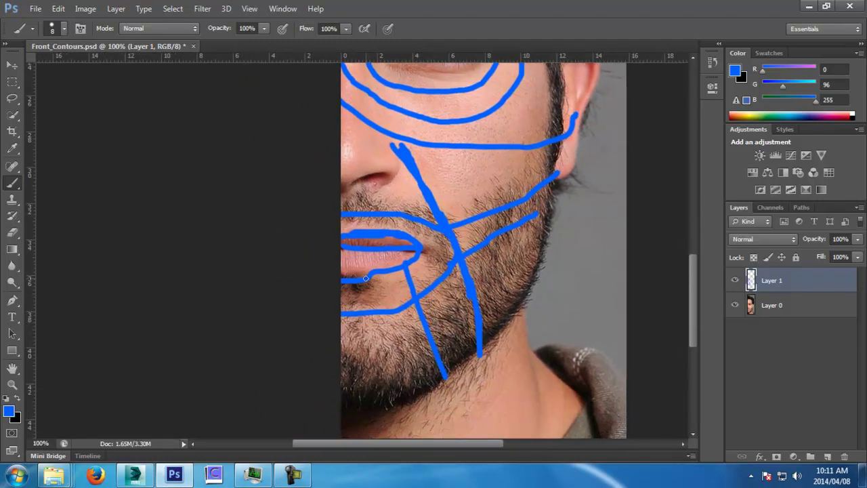
{"action": "left_click_drag", "start_coordinate": [365, 277], "coordinate": [371, 387]}
Step: Paint three lines running from the lower eyelid down across the cheek contours
{"action": "left_click_drag", "start_coordinate": [434, 140], "coordinate": [445, 275]}
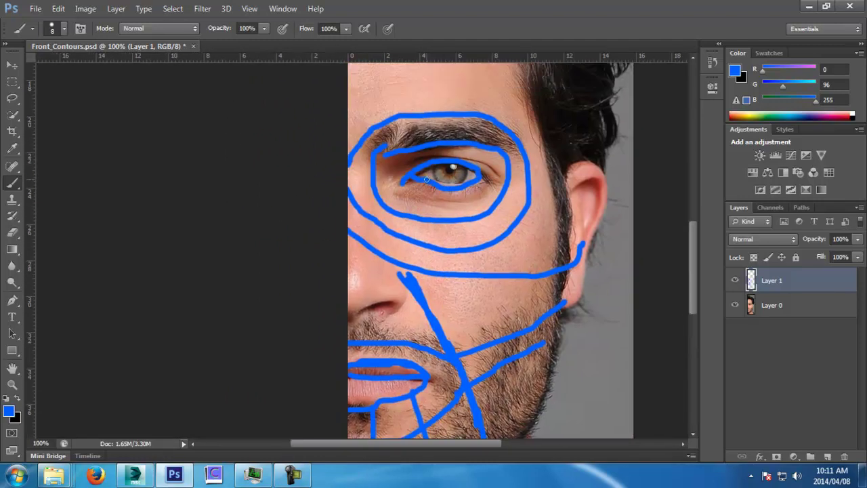
{"action": "left_click_drag", "start_coordinate": [421, 177], "coordinate": [405, 268]}
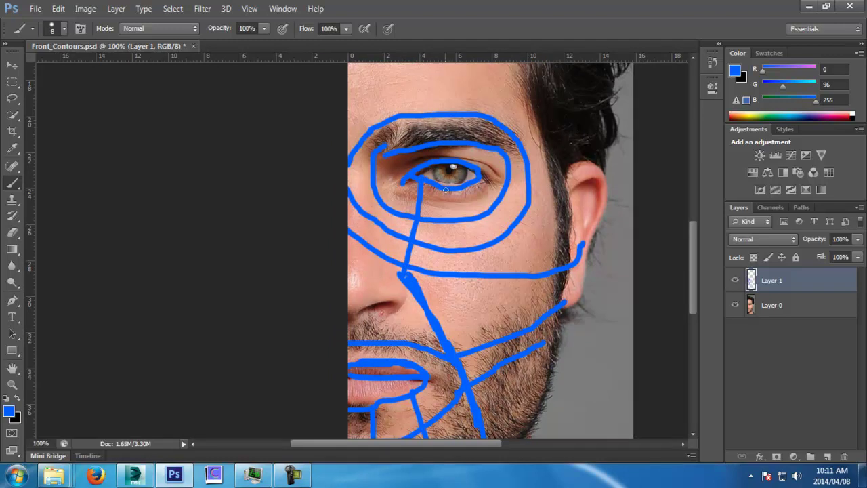
{"action": "left_click_drag", "start_coordinate": [447, 190], "coordinate": [424, 352]}
{"action": "left_click_drag", "start_coordinate": [470, 189], "coordinate": [473, 376]}
{"action": "left_click_drag", "start_coordinate": [514, 244], "coordinate": [473, 269]}
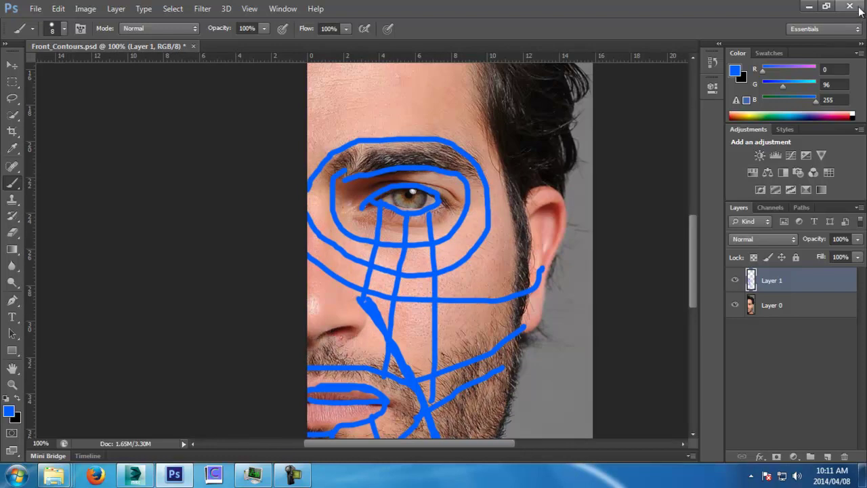
Step: Close Front_Contours.psd without saving its changes, and switch to the Front view in 3ds Max
{"action": "left_click", "coordinate": [195, 46]}
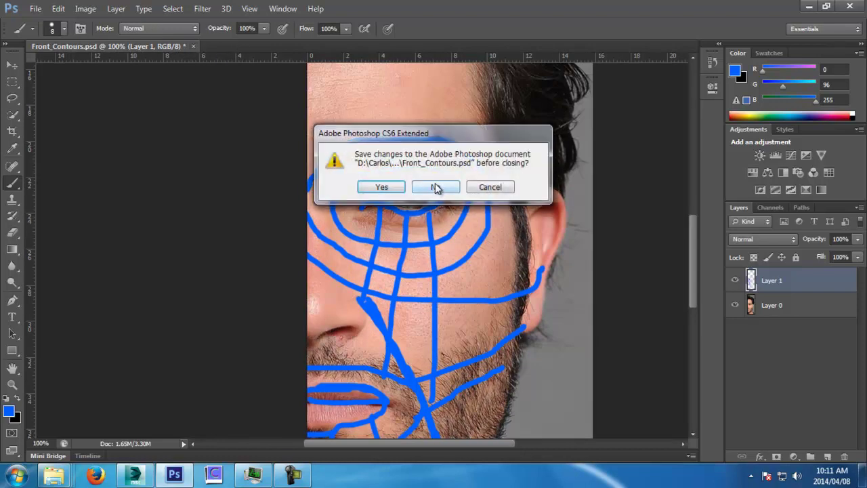
{"action": "left_click", "coordinate": [435, 187]}
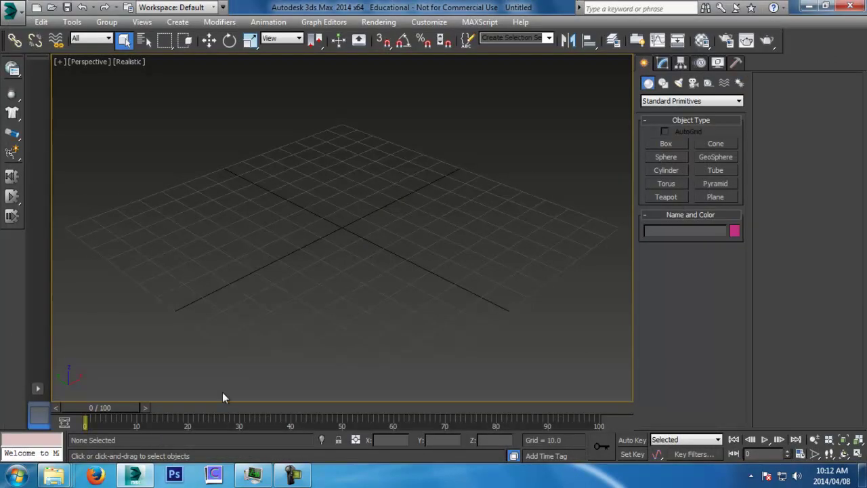
{"action": "key", "text": "f"}
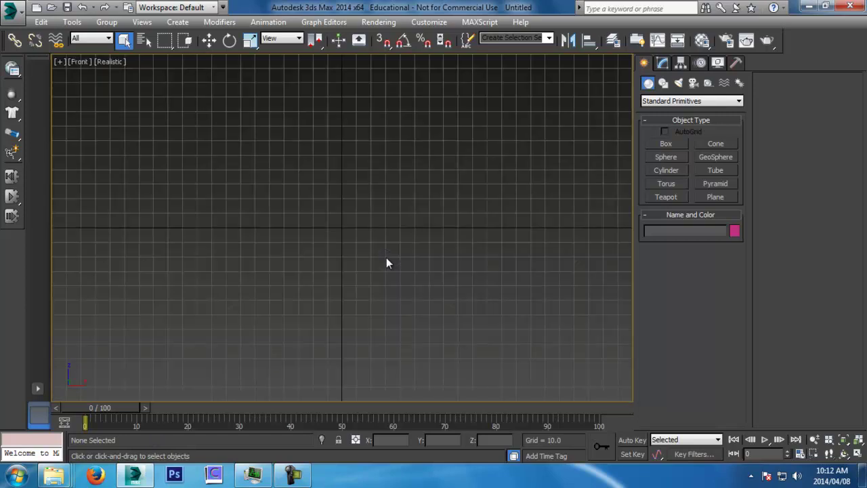
{"action": "scroll", "coordinate": [386, 237], "scroll_direction": "down", "scroll_amount": 2}
Step: Create a plane about 235 long and 321 wide in the Front view and name it Front
{"action": "left_click", "coordinate": [716, 196]}
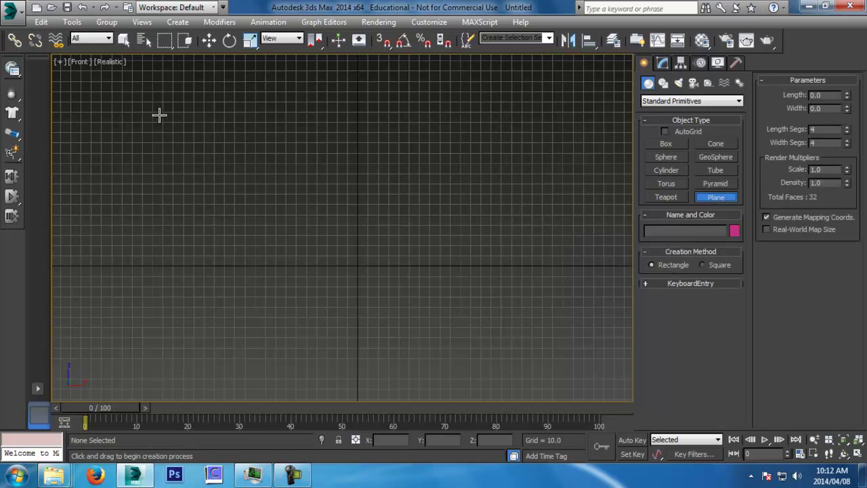
{"action": "left_click_drag", "start_coordinate": [160, 116], "coordinate": [488, 357]}
{"action": "left_click", "coordinate": [663, 63]}
{"action": "left_click_drag", "start_coordinate": [696, 80], "coordinate": [188, 90]}
{"action": "type", "text": "Front"}
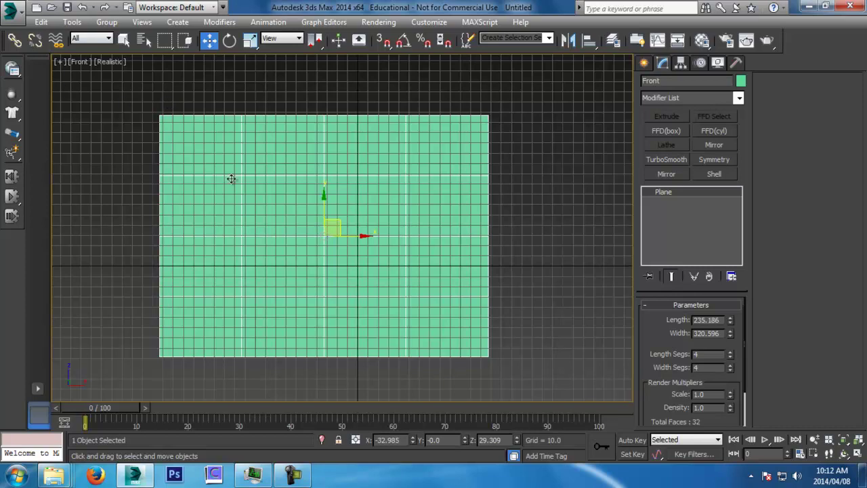
Step: Place the Front plane at the origin by setting its X, Y and Z positions to 0, and show it in Perspective
{"action": "middle_click_drag", "start_coordinate": [232, 178], "coordinate": [254, 184]}
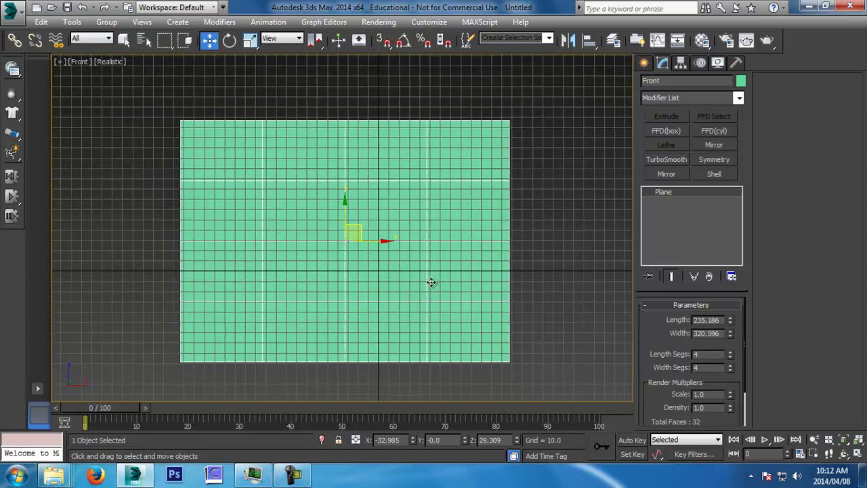
{"action": "right_click", "coordinate": [412, 438]}
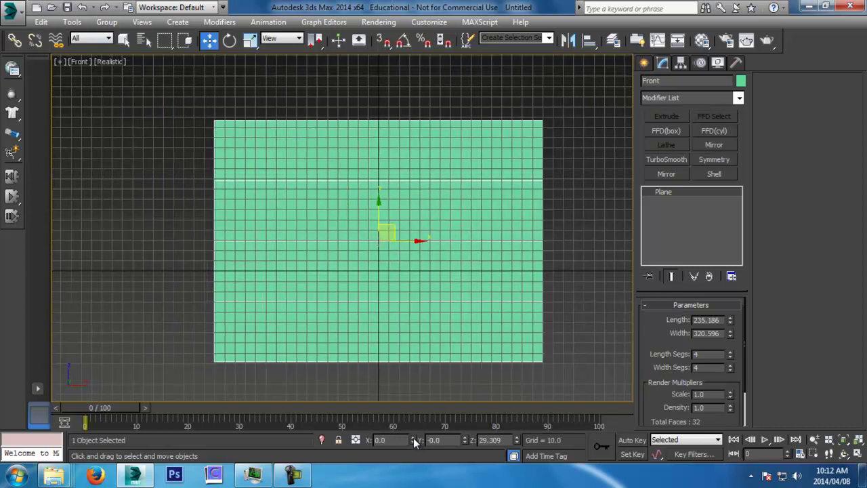
{"action": "right_click", "coordinate": [517, 442]}
{"action": "right_click", "coordinate": [465, 440]}
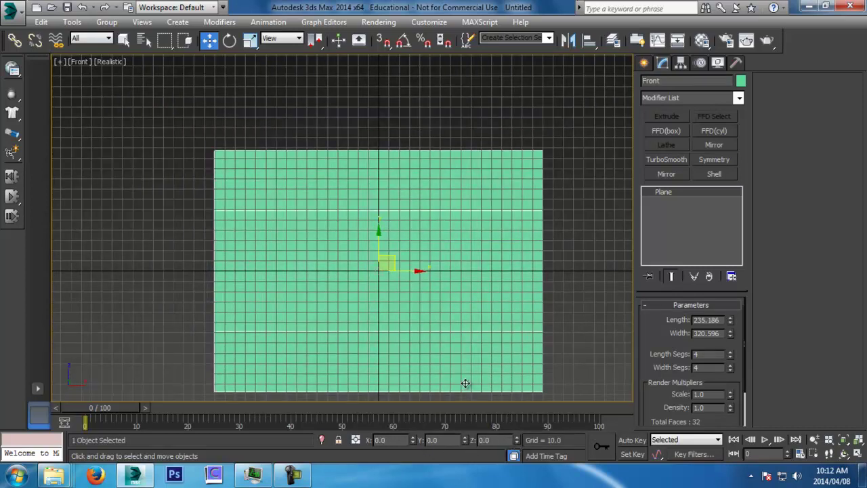
{"action": "middle_click_drag", "start_coordinate": [465, 386], "coordinate": [464, 339]}
{"action": "key", "text": "p"}
{"action": "key", "text": "z"}
{"action": "middle_click_drag", "start_coordinate": [379, 319], "coordinate": [444, 345], "text": "alt"}
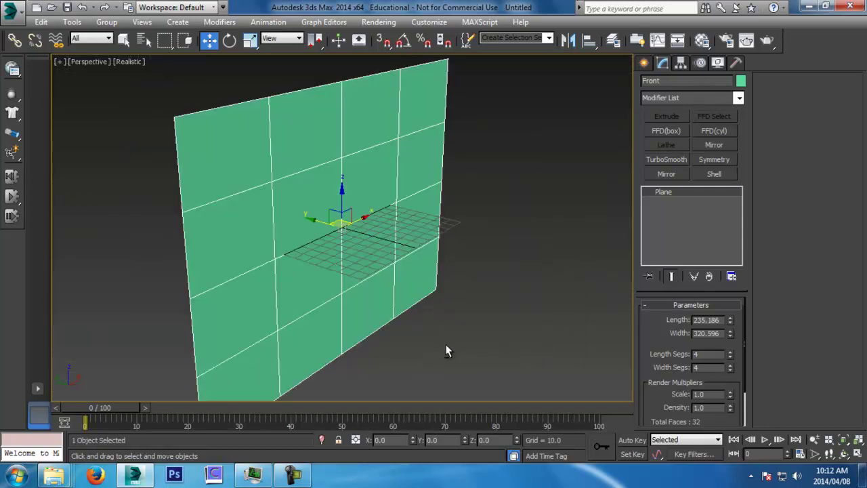
Step: Open a file browser and go to the Tuesday\Class_02 folder inside Dracula\Character_Sheets on the Data drive
{"action": "key", "text": "super+e"}
{"action": "double_click", "coordinate": [562, 148]}
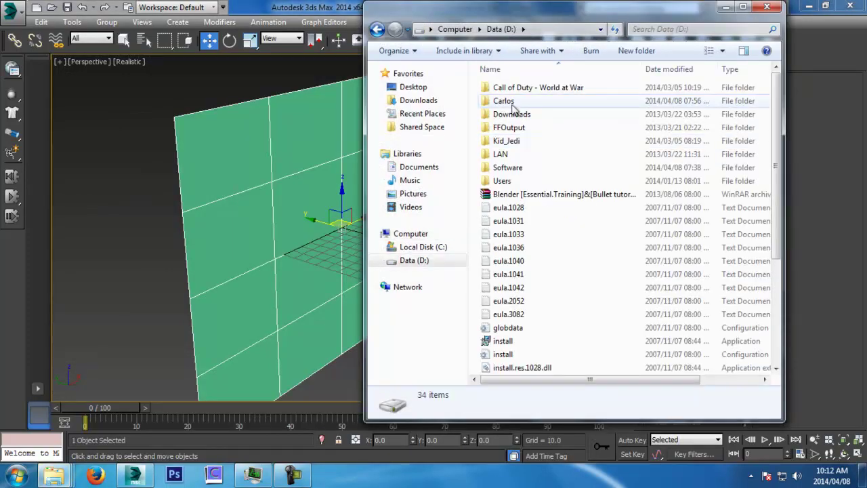
{"action": "double_click", "coordinate": [503, 100]}
{"action": "double_click", "coordinate": [507, 88]}
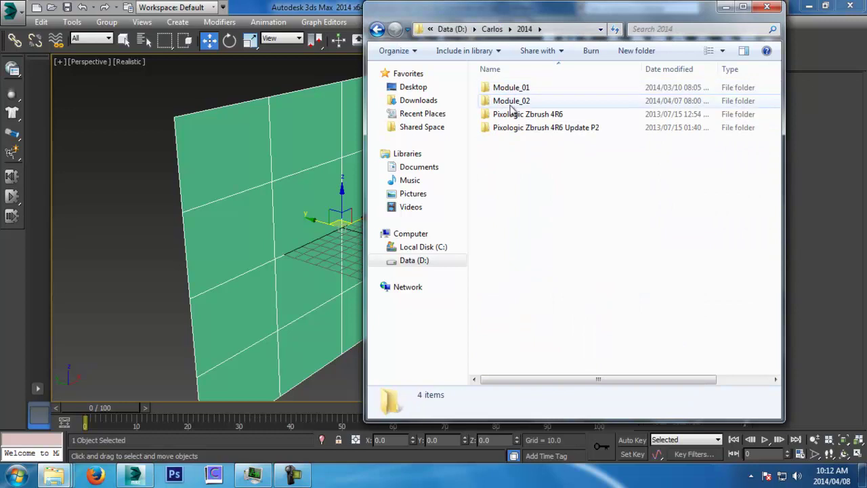
{"action": "double_click", "coordinate": [510, 100]}
{"action": "double_click", "coordinate": [507, 89]}
{"action": "double_click", "coordinate": [508, 88]}
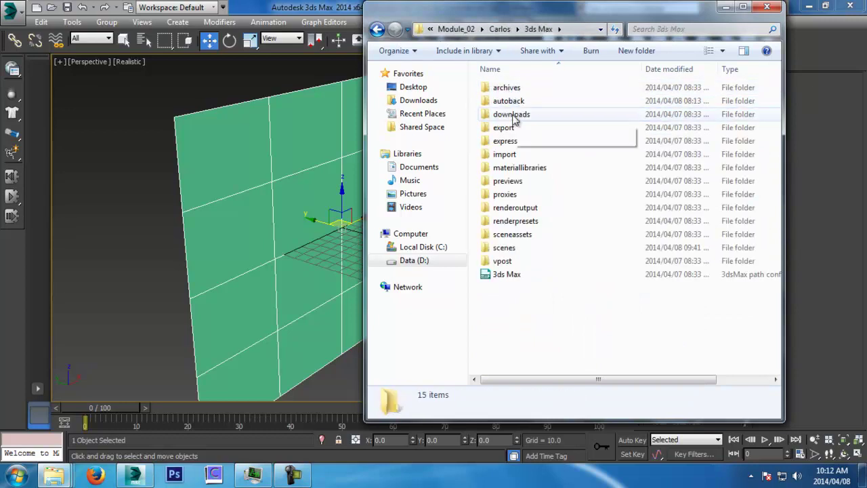
{"action": "left_click", "coordinate": [380, 30]}
{"action": "left_click", "coordinate": [522, 99]}
{"action": "double_click", "coordinate": [524, 101]}
{"action": "double_click", "coordinate": [524, 101]}
{"action": "left_click", "coordinate": [522, 100]}
{"action": "double_click", "coordinate": [522, 101]}
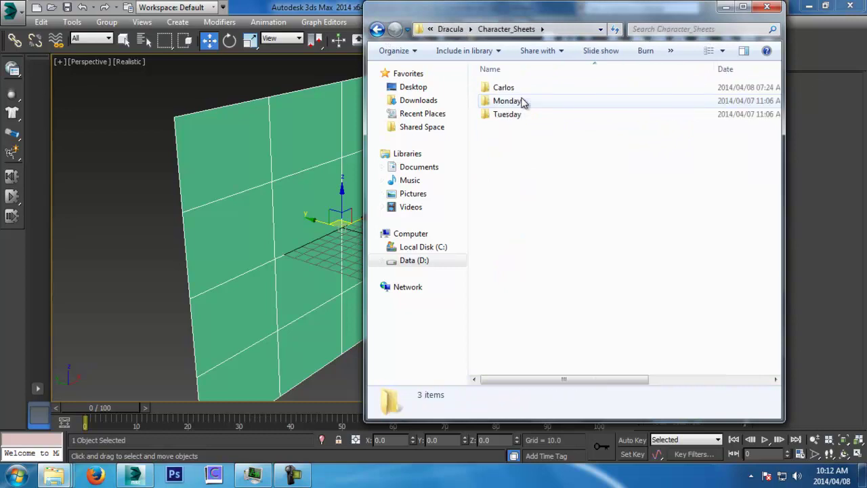
{"action": "left_click", "coordinate": [519, 114]}
{"action": "double_click", "coordinate": [520, 114]}
{"action": "double_click", "coordinate": [562, 109]}
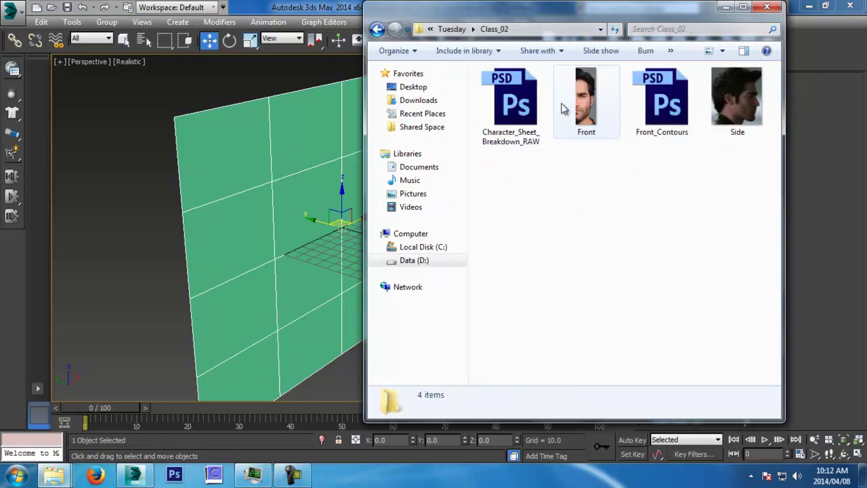
Step: Look up the pixel dimensions of the Front JPEG in its file details
{"action": "left_click", "coordinate": [582, 105]}
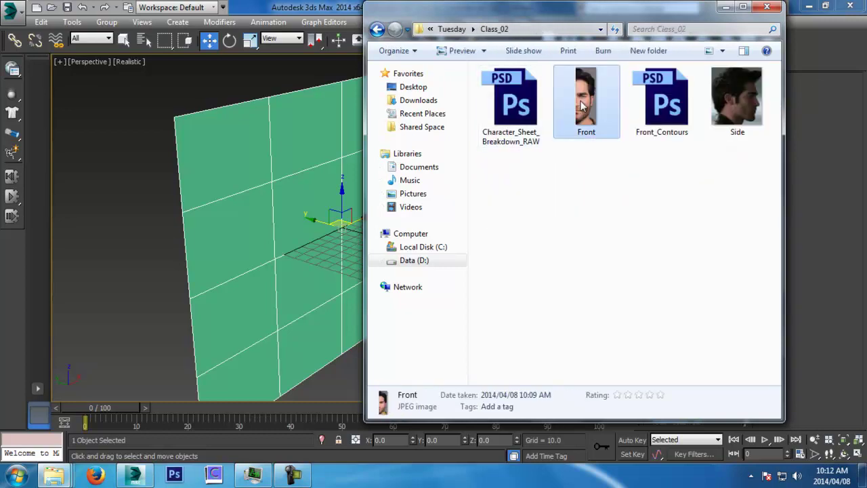
{"action": "right_click", "coordinate": [581, 105]}
{"action": "left_click", "coordinate": [617, 437]}
{"action": "left_click", "coordinate": [666, 131]}
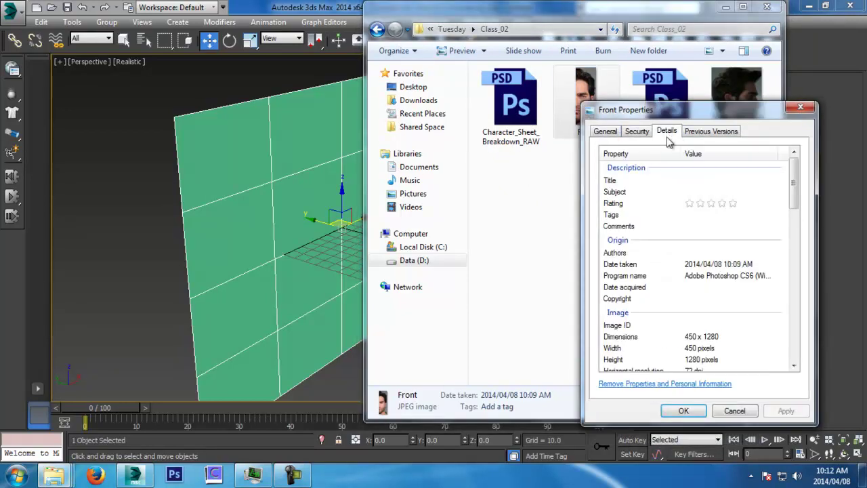
Step: Switch back to 3ds Max and set the Front plane's length to 1280 and width to 450
{"action": "left_click", "coordinate": [840, 198]}
{"action": "left_click_drag", "start_coordinate": [729, 322], "coordinate": [544, 327]}
{"action": "type", "text": "1280"}
{"action": "key", "text": "Tab"}
{"action": "type", "text": "450"}
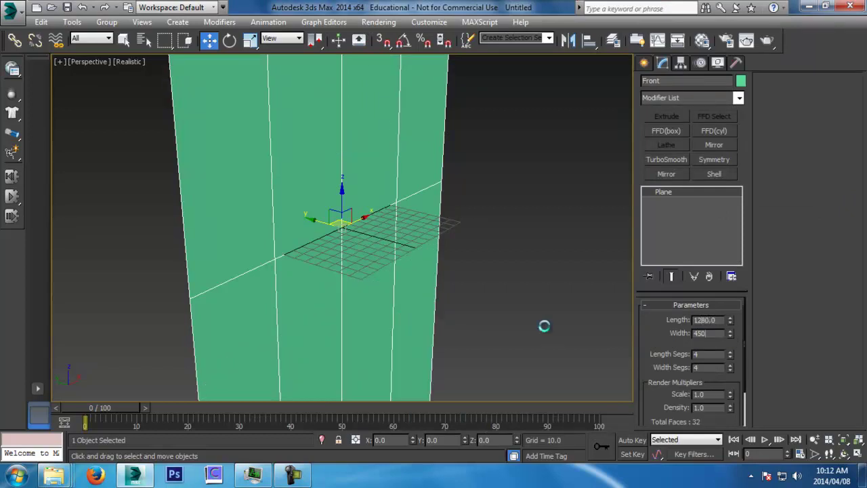
{"action": "key", "text": "Return"}
{"action": "key", "text": "z"}
Step: Apply the Front JPEG from the Class_02 folder to the Front plane as its texture
{"action": "key", "text": "alt+Tab"}
{"action": "key", "text": "alt+Tab"}
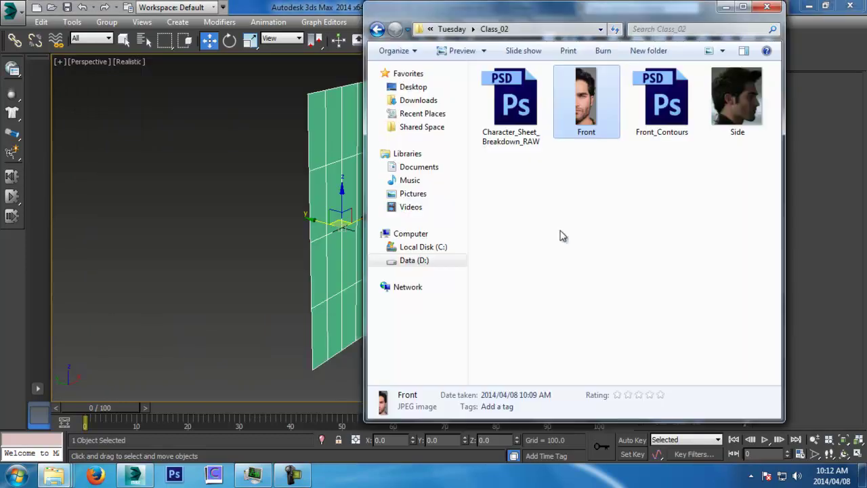
{"action": "left_click_drag", "start_coordinate": [586, 102], "coordinate": [348, 216]}
{"action": "middle_click_drag", "start_coordinate": [377, 247], "coordinate": [348, 232], "text": "alt"}
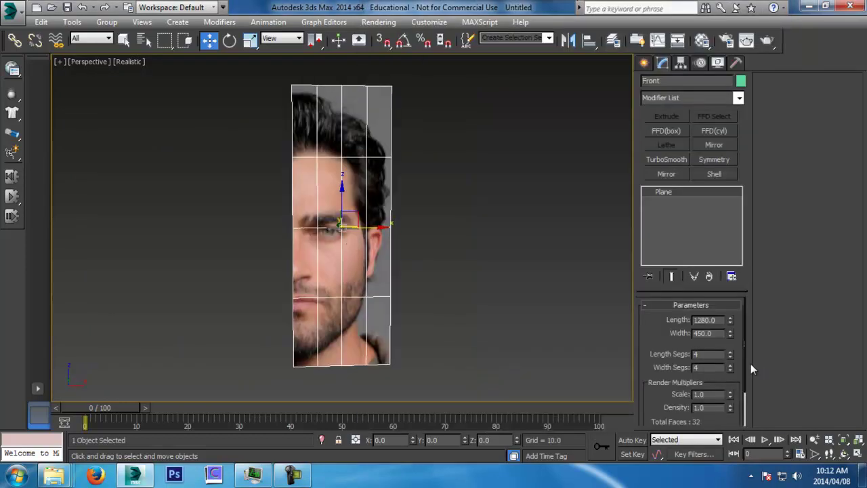
Step: Reduce the Front plane's length and width segments to 1 each
{"action": "right_click", "coordinate": [733, 356]}
{"action": "right_click", "coordinate": [731, 370]}
{"action": "middle_click_drag", "start_coordinate": [314, 294], "coordinate": [314, 302], "text": "alt"}
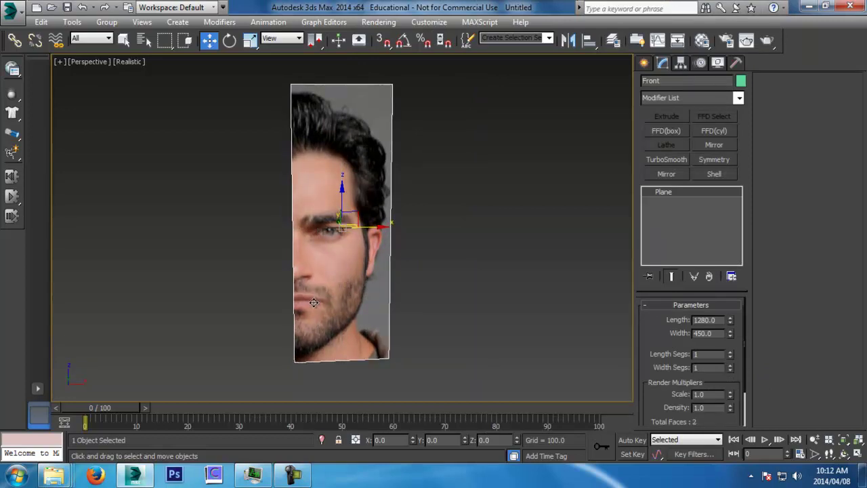
Step: In the Front view, move the Front plane to about X 225, Z 639 so its lower inner corner sits at the origin
{"action": "key", "text": "f"}
{"action": "scroll", "coordinate": [372, 255], "scroll_direction": "down", "scroll_amount": 5}
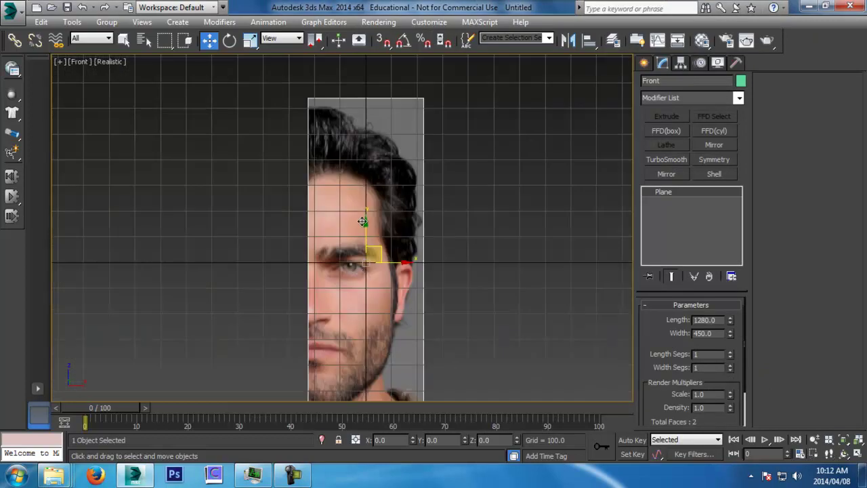
{"action": "left_click_drag", "start_coordinate": [368, 225], "coordinate": [376, 120]}
{"action": "middle_click_drag", "start_coordinate": [376, 119], "coordinate": [376, 150]}
{"action": "left_click_drag", "start_coordinate": [367, 150], "coordinate": [366, 134]}
{"action": "left_click_drag", "start_coordinate": [394, 165], "coordinate": [580, 149]}
{"action": "scroll", "coordinate": [380, 167], "scroll_direction": "up", "scroll_amount": 5}
{"action": "scroll", "coordinate": [377, 207], "scroll_direction": "up", "scroll_amount": 5}
{"action": "middle_click_drag", "start_coordinate": [377, 209], "coordinate": [601, 217]}
{"action": "left_click_drag", "start_coordinate": [531, 226], "coordinate": [526, 228]}
{"action": "scroll", "coordinate": [525, 229], "scroll_direction": "down", "scroll_amount": 5}
{"action": "middle_click_drag", "start_coordinate": [526, 228], "coordinate": [435, 246]}
{"action": "scroll", "coordinate": [383, 252], "scroll_direction": "up", "scroll_amount": 1}
{"action": "middle_click_drag", "start_coordinate": [562, 163], "coordinate": [536, 168]}
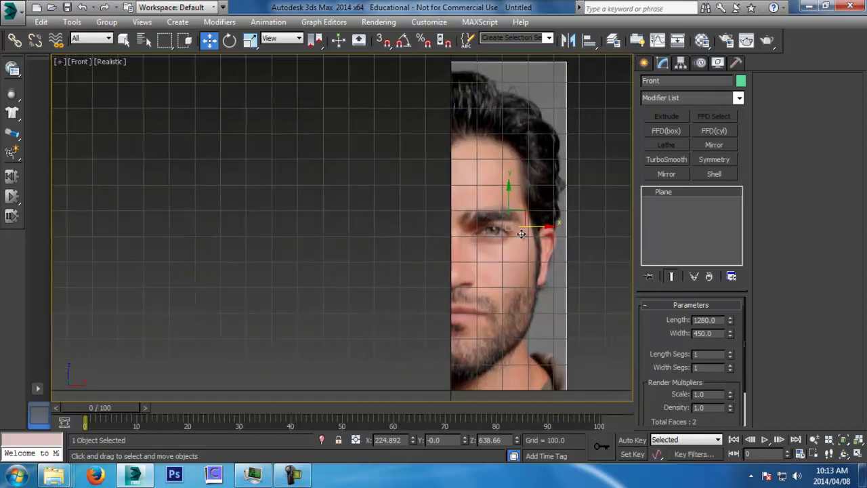
{"action": "middle_click_drag", "start_coordinate": [517, 275], "coordinate": [503, 252]}
{"action": "middle_click_drag", "start_coordinate": [472, 333], "coordinate": [467, 334]}
Step: Clone the Front plane as a copy named Side
{"action": "key", "text": "ctrl+v"}
{"action": "left_click", "coordinate": [396, 205]}
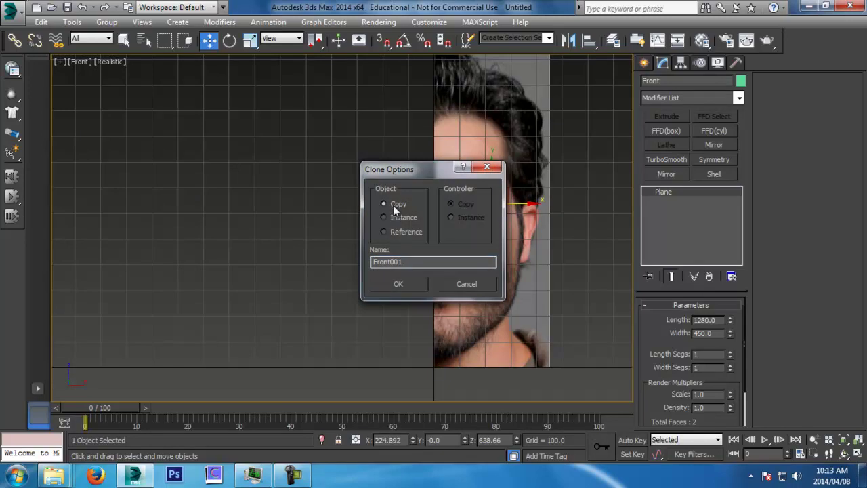
{"action": "double_click", "coordinate": [421, 261]}
{"action": "type", "text": "S"}
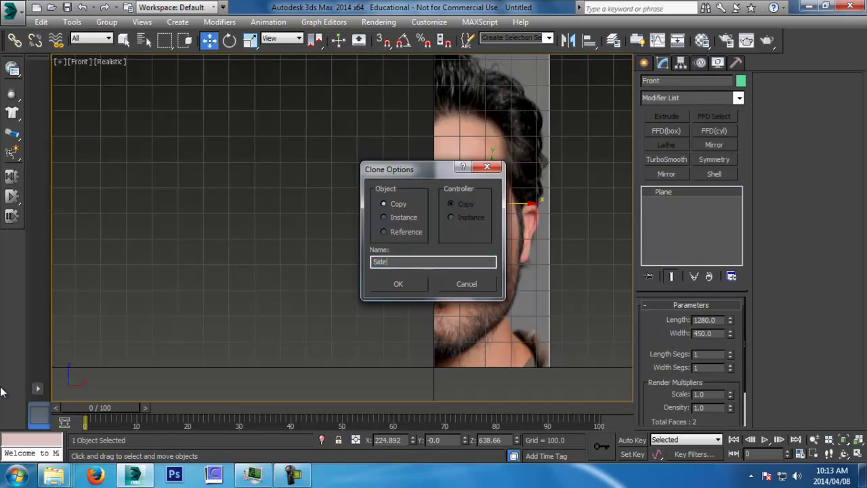
{"action": "key", "text": "Return"}
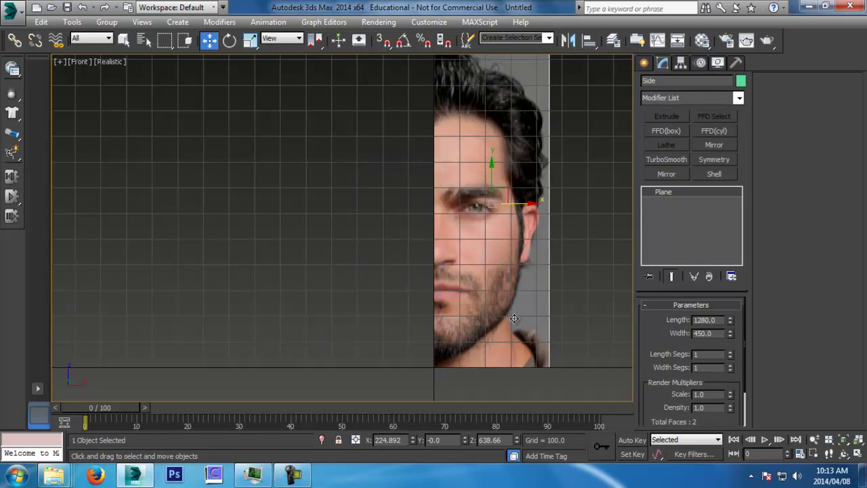
Step: Look up the pixel dimensions of the Side JPEG in its file details
{"action": "key", "text": "alt+Tab"}
{"action": "right_click", "coordinate": [737, 114]}
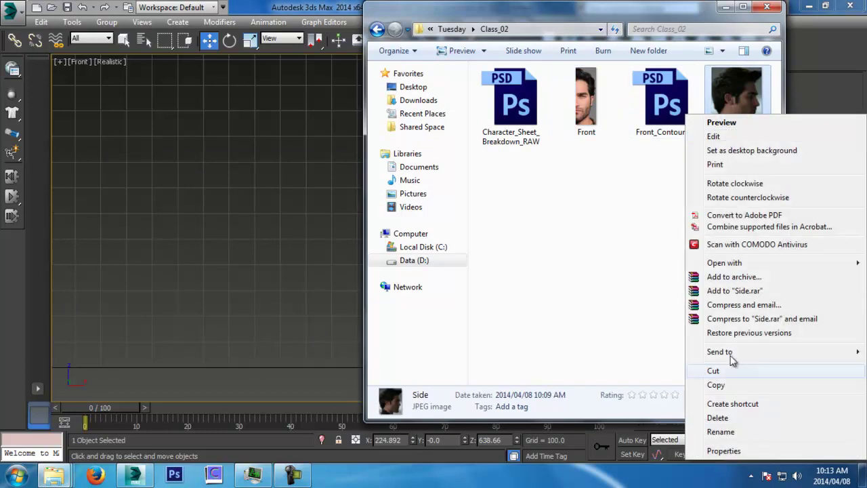
{"action": "left_click", "coordinate": [722, 450]}
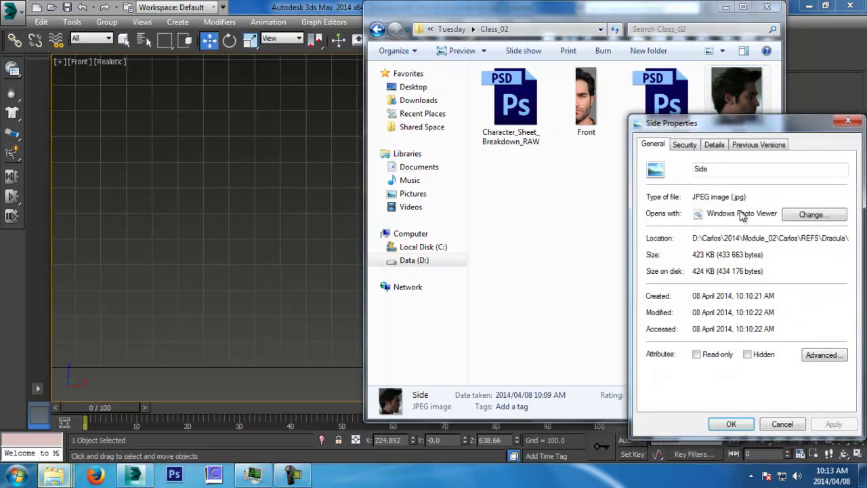
{"action": "left_click", "coordinate": [713, 145]}
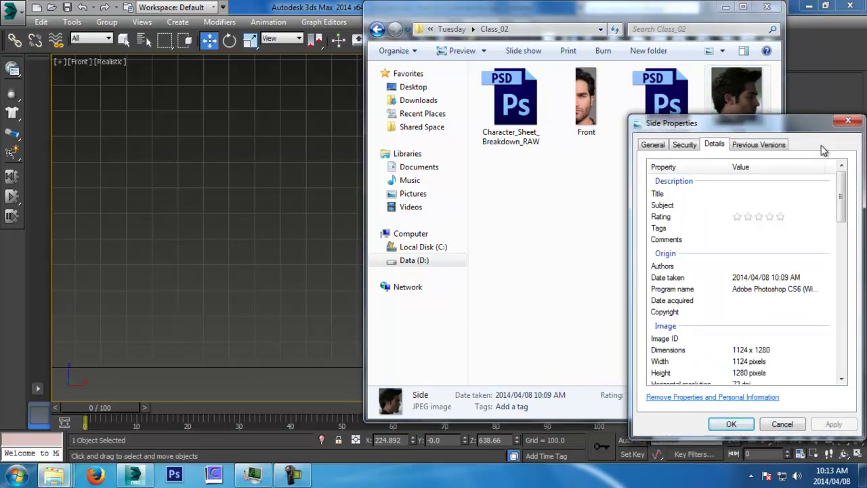
Step: Return to 3ds Max and set the Side plane's width to 1124
{"action": "left_click", "coordinate": [833, 103]}
{"action": "left_click", "coordinate": [722, 333]}
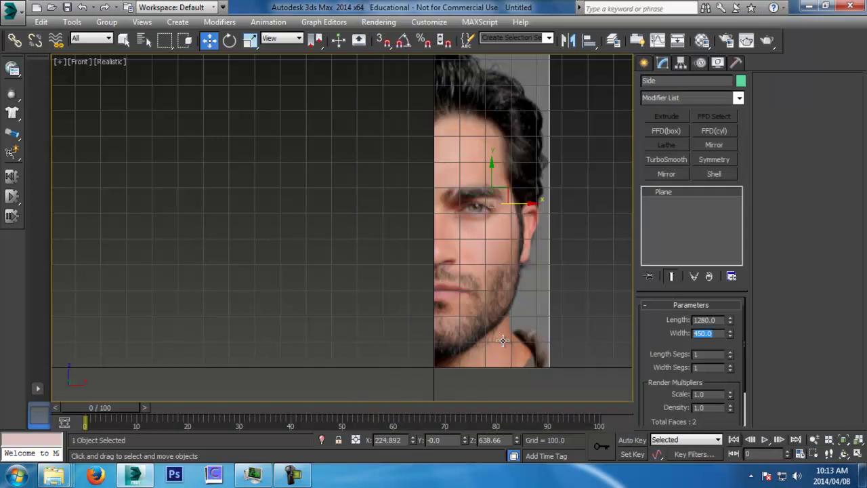
{"action": "type", "text": "1124"}
{"action": "key", "text": "Return"}
{"action": "middle_click_drag", "start_coordinate": [475, 280], "coordinate": [464, 289]}
Step: Rotate the Side plane perpendicular to the Front plane with angle snap on, and move it along X to about 487
{"action": "middle_click_drag", "start_coordinate": [379, 304], "coordinate": [420, 301], "text": "alt"}
{"action": "scroll", "coordinate": [420, 301], "scroll_direction": "down", "scroll_amount": 2}
{"action": "key", "text": "e"}
{"action": "left_click", "coordinate": [404, 39]}
{"action": "left_click_drag", "start_coordinate": [366, 260], "coordinate": [304, 265]}
{"action": "key", "text": "w"}
{"action": "left_click_drag", "start_coordinate": [379, 224], "coordinate": [426, 208]}
{"action": "middle_click_drag", "start_coordinate": [426, 208], "coordinate": [381, 194], "text": "alt"}
Step: Apply the Side JPEG from the Class_02 folder to the Side plane as its texture
{"action": "key", "text": "alt+Tab"}
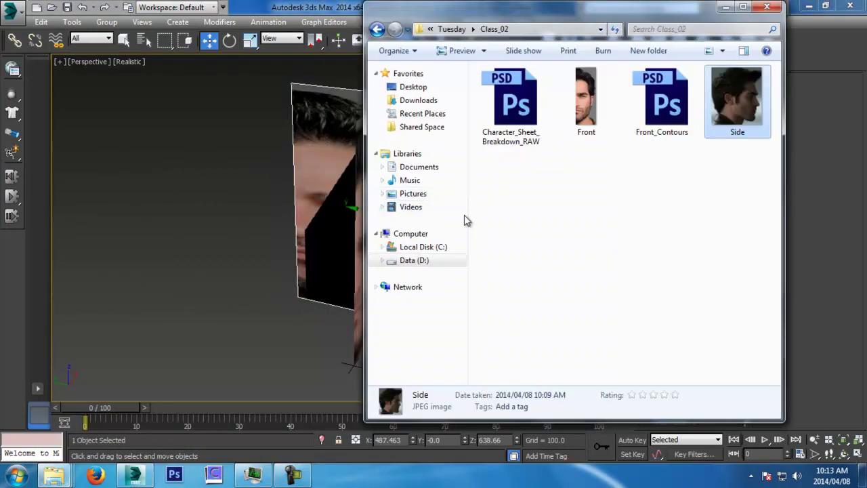
{"action": "left_click_drag", "start_coordinate": [614, 18], "coordinate": [548, 307]}
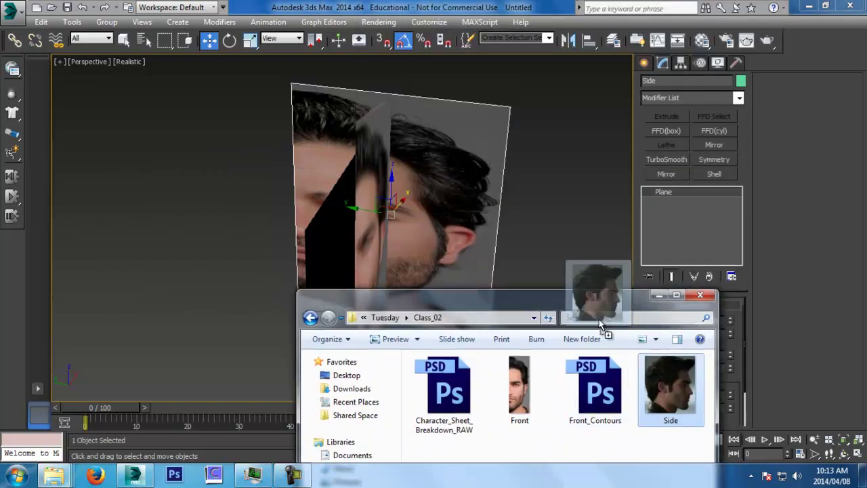
{"action": "left_click_drag", "start_coordinate": [658, 389], "coordinate": [466, 202]}
{"action": "middle_click_drag", "start_coordinate": [493, 232], "coordinate": [425, 250], "text": "alt"}
Step: Move the Front plane back along Y to about 584, behind the origin
{"action": "left_click", "coordinate": [371, 238]}
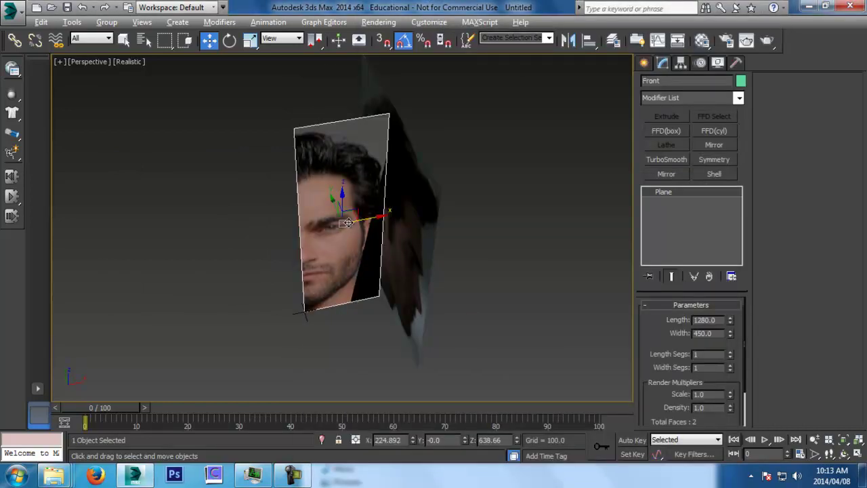
{"action": "middle_click_drag", "start_coordinate": [372, 238], "coordinate": [417, 245], "text": "alt"}
{"action": "left_click_drag", "start_coordinate": [290, 227], "coordinate": [182, 237]}
{"action": "middle_click_drag", "start_coordinate": [429, 319], "coordinate": [365, 308], "text": "alt"}
Step: Switch to the Front view and change its display style from Realistic to Shaded
{"action": "key", "text": "f"}
{"action": "scroll", "coordinate": [505, 257], "scroll_direction": "down", "scroll_amount": 3}
{"action": "scroll", "coordinate": [498, 257], "scroll_direction": "up", "scroll_amount": 3}
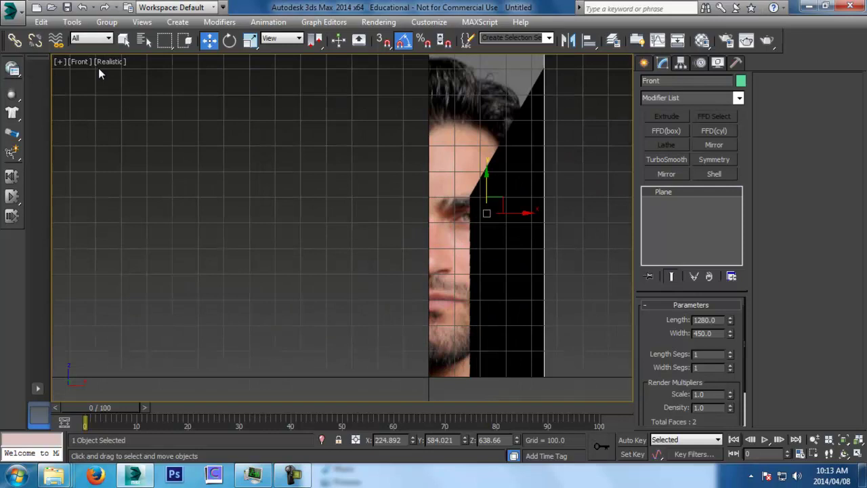
{"action": "left_click", "coordinate": [117, 62]}
{"action": "left_click", "coordinate": [150, 89]}
{"action": "mouse_move", "coordinate": [429, 224]}
{"action": "middle_mouse_down"}
{"action": "mouse_move", "coordinate": [417, 220]}
{"action": "mouse_move", "coordinate": [411, 256]}
{"action": "middle_mouse_up"}
{"action": "scroll", "coordinate": [412, 257], "scroll_direction": "down", "scroll_amount": 2}
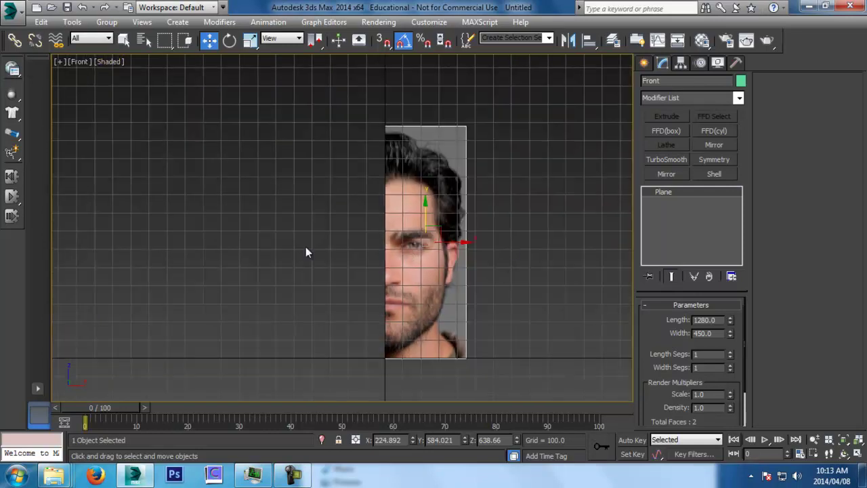
Step: Move only the Front plane's pivot to the world origin by zeroing its X, Y and Z values
{"action": "left_click", "coordinate": [510, 156]}
{"action": "left_click", "coordinate": [399, 180]}
{"action": "left_click", "coordinate": [681, 63]}
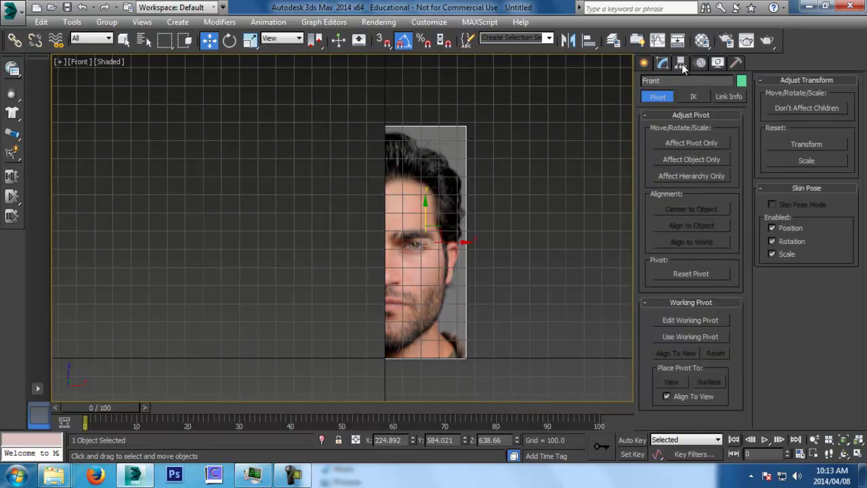
{"action": "left_click", "coordinate": [686, 144]}
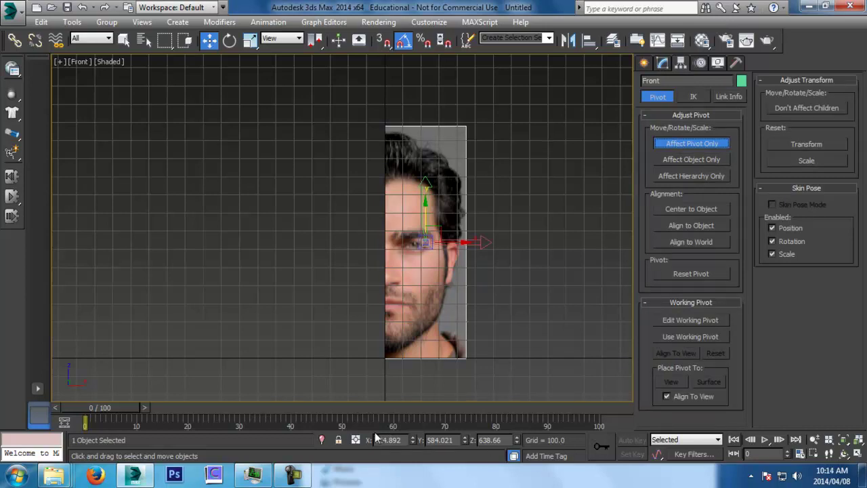
{"action": "mouse_move", "coordinate": [414, 439]}
{"action": "left_mouse_down"}
{"action": "mouse_move", "coordinate": [401, 381]}
{"action": "mouse_move", "coordinate": [411, 439]}
{"action": "left_mouse_up"}
{"action": "right_click", "coordinate": [412, 440]}
{"action": "right_click", "coordinate": [465, 442]}
{"action": "right_click", "coordinate": [517, 439]}
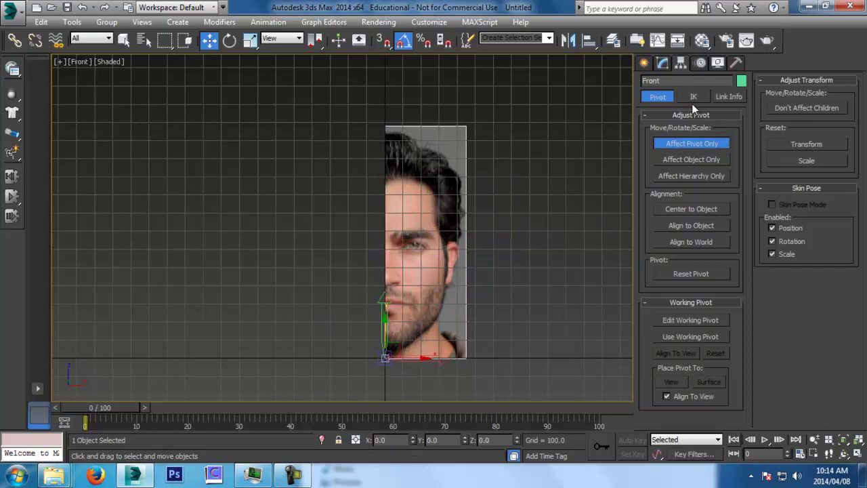
{"action": "left_click", "coordinate": [688, 140]}
Step: Clone the Front plane as an instance and mirror the clone across the X axis with No Clone to complete the face
{"action": "key", "text": "ctrl+v"}
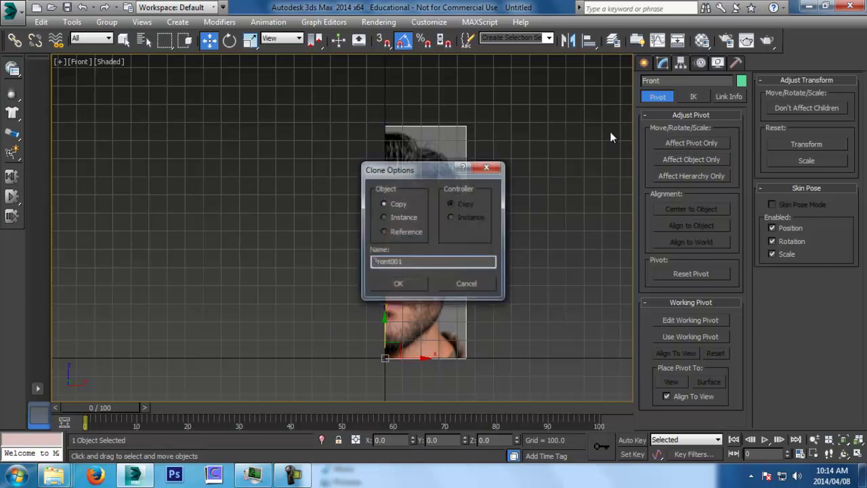
{"action": "left_click", "coordinate": [391, 218]}
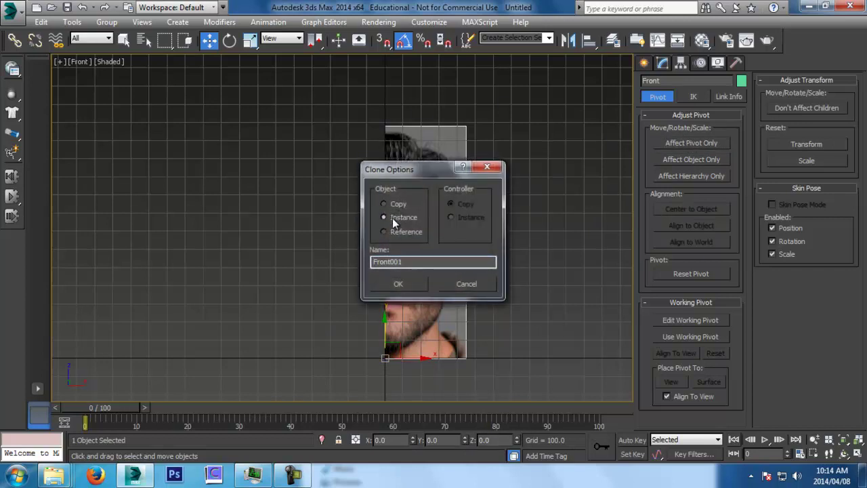
{"action": "left_click", "coordinate": [399, 284]}
{"action": "left_click", "coordinate": [567, 41]}
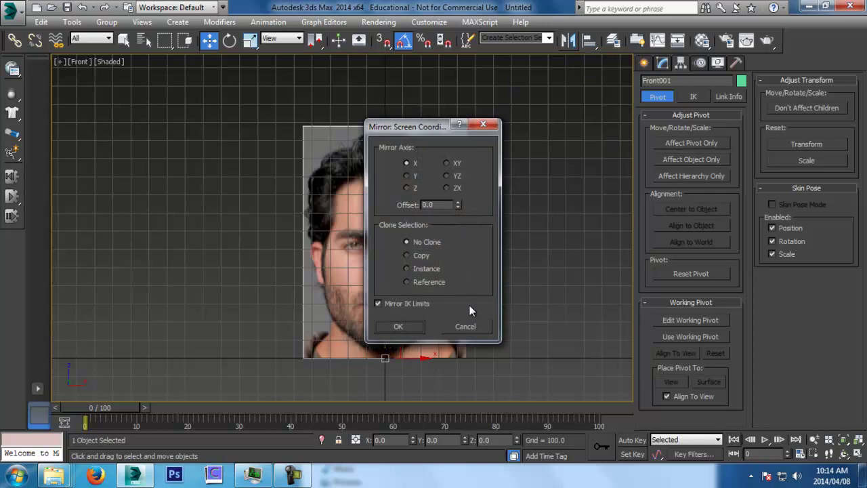
{"action": "left_click", "coordinate": [400, 327]}
{"action": "scroll", "coordinate": [412, 198], "scroll_direction": "up", "scroll_amount": 4}
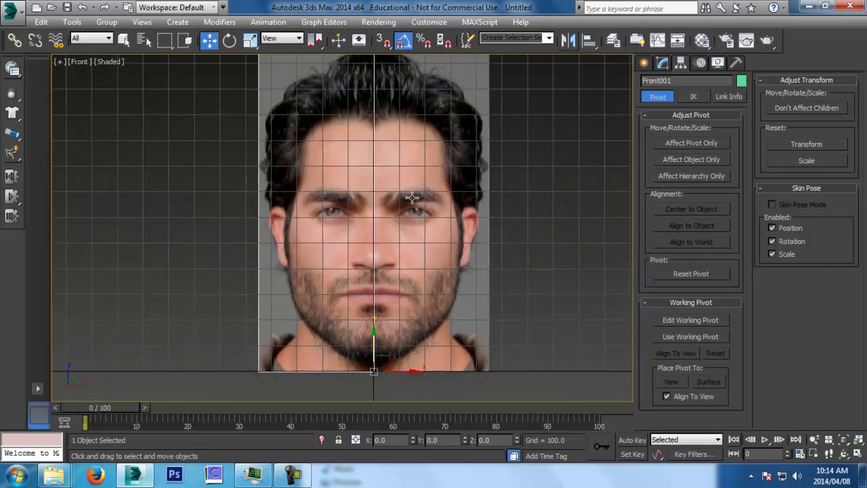
Step: Switch to the Perspective view and select all three face reference planes
{"action": "key", "text": "p"}
{"action": "middle_click_drag", "start_coordinate": [413, 191], "coordinate": [470, 246], "text": "alt"}
{"action": "scroll", "coordinate": [470, 246], "scroll_direction": "down", "scroll_amount": 4}
{"action": "middle_click_drag", "start_coordinate": [517, 277], "coordinate": [496, 262], "text": "alt"}
{"action": "left_click", "coordinate": [575, 221]}
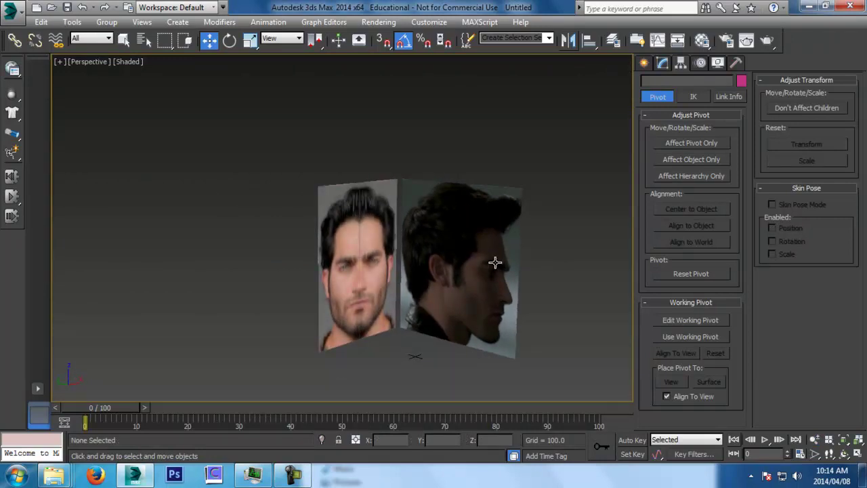
{"action": "left_click_drag", "start_coordinate": [572, 178], "coordinate": [184, 295]}
Step: Examine the front and side reference images up close, checking the hair detail and how the two planes line up
{"action": "scroll", "coordinate": [410, 284], "scroll_direction": "up", "scroll_amount": 2}
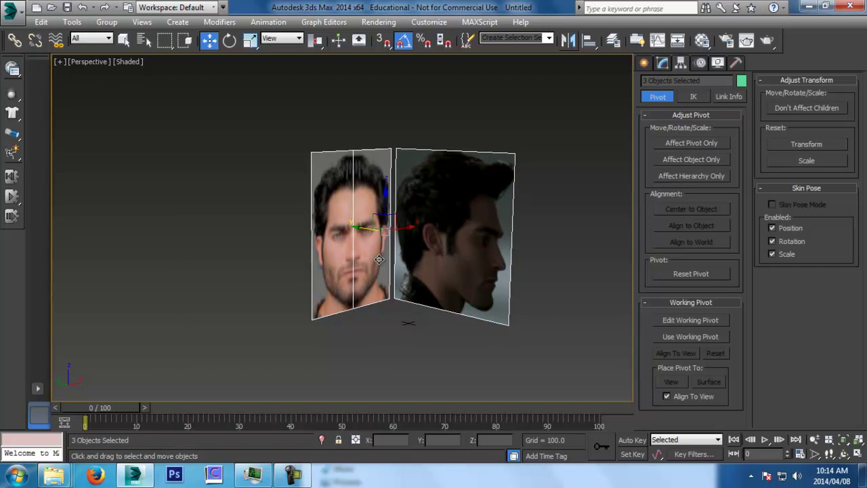
{"action": "middle_click_drag", "start_coordinate": [334, 200], "coordinate": [374, 216]}
{"action": "scroll", "coordinate": [373, 216], "scroll_direction": "up", "scroll_amount": 5}
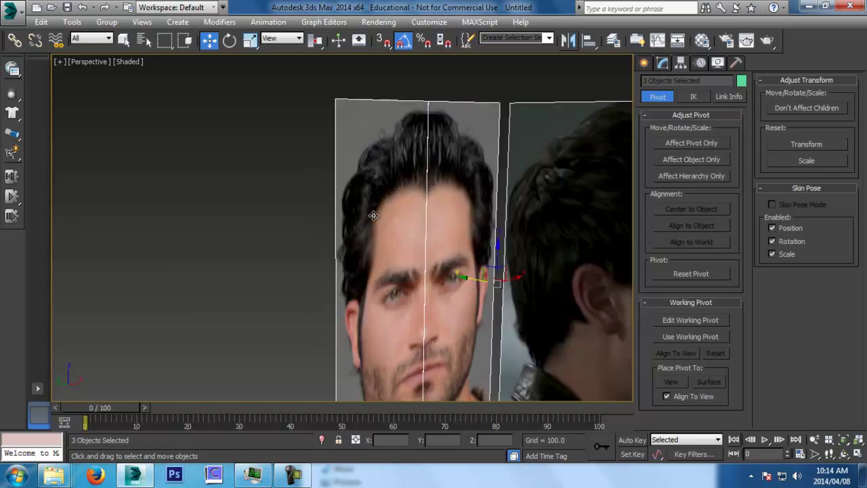
{"action": "scroll", "coordinate": [373, 216], "scroll_direction": "up", "scroll_amount": 3}
{"action": "scroll", "coordinate": [493, 167], "scroll_direction": "up", "scroll_amount": 2}
{"action": "middle_click_drag", "start_coordinate": [466, 212], "coordinate": [461, 254]}
{"action": "scroll", "coordinate": [447, 245], "scroll_direction": "down", "scroll_amount": 2}
{"action": "middle_click_drag", "start_coordinate": [386, 175], "coordinate": [332, 303]}
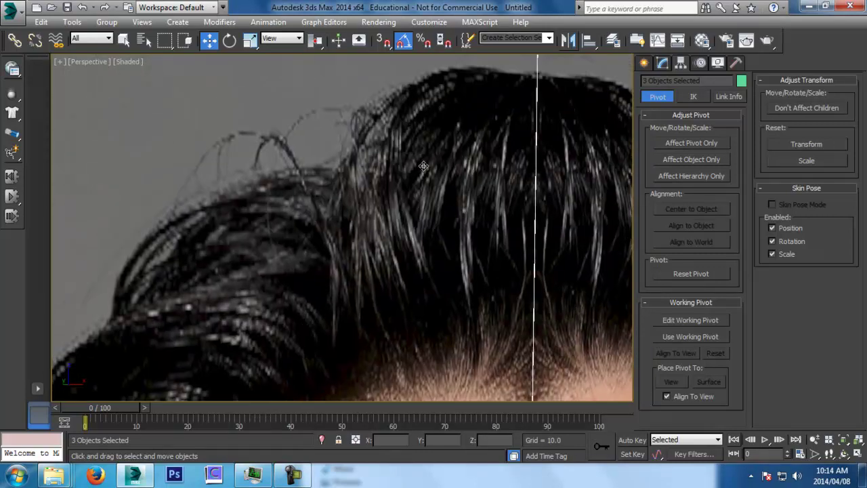
{"action": "middle_click_drag", "start_coordinate": [301, 154], "coordinate": [281, 221]}
{"action": "scroll", "coordinate": [282, 221], "scroll_direction": "down", "scroll_amount": 3}
{"action": "middle_click_drag", "start_coordinate": [524, 282], "coordinate": [492, 199]}
{"action": "scroll", "coordinate": [437, 180], "scroll_direction": "down", "scroll_amount": 5}
{"action": "middle_click_drag", "start_coordinate": [450, 301], "coordinate": [487, 266]}
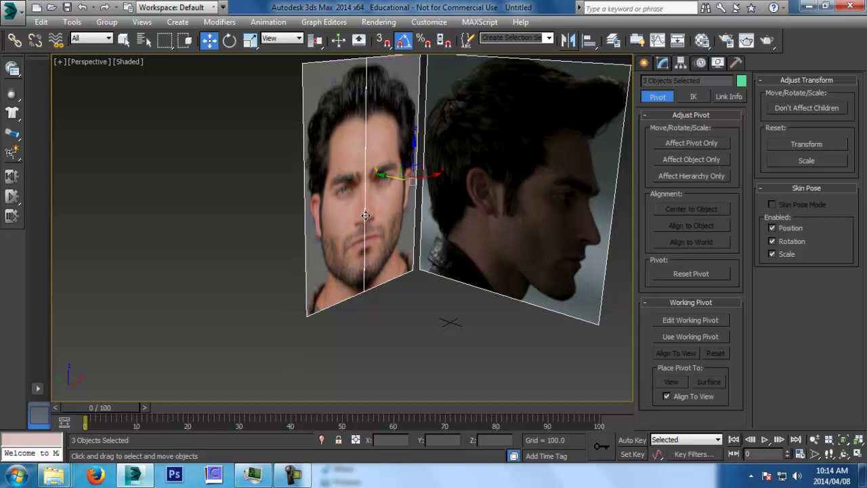
{"action": "middle_click_drag", "start_coordinate": [427, 216], "coordinate": [379, 291]}
Step: Turn off Show Frozen in Gray in the object properties of the three planes, and freeze them
{"action": "right_click", "coordinate": [391, 243]}
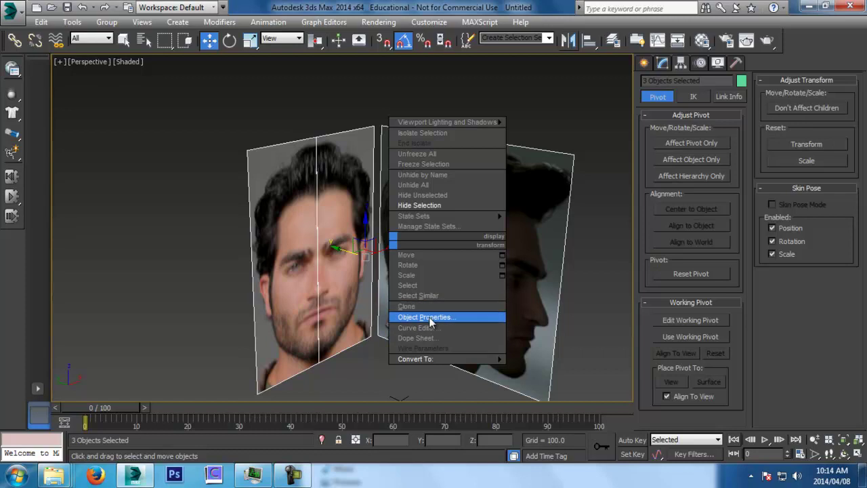
{"action": "left_click", "coordinate": [591, 263]}
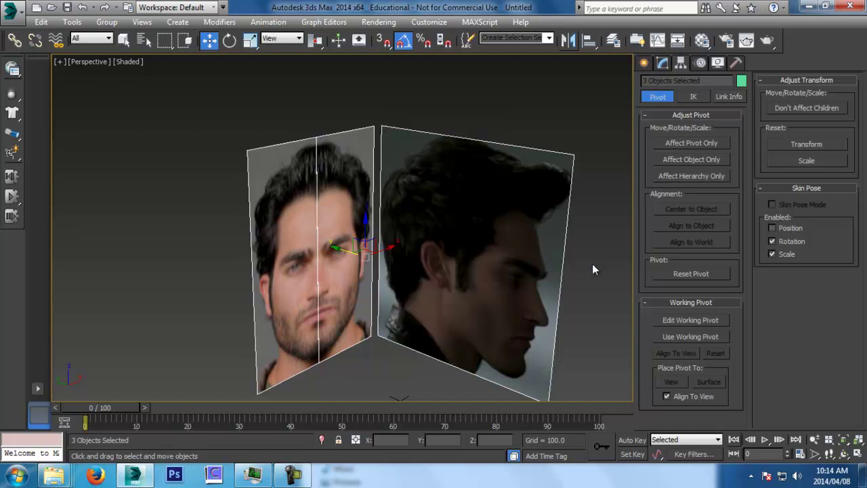
{"action": "right_click", "coordinate": [437, 218]}
{"action": "left_click", "coordinate": [480, 292]}
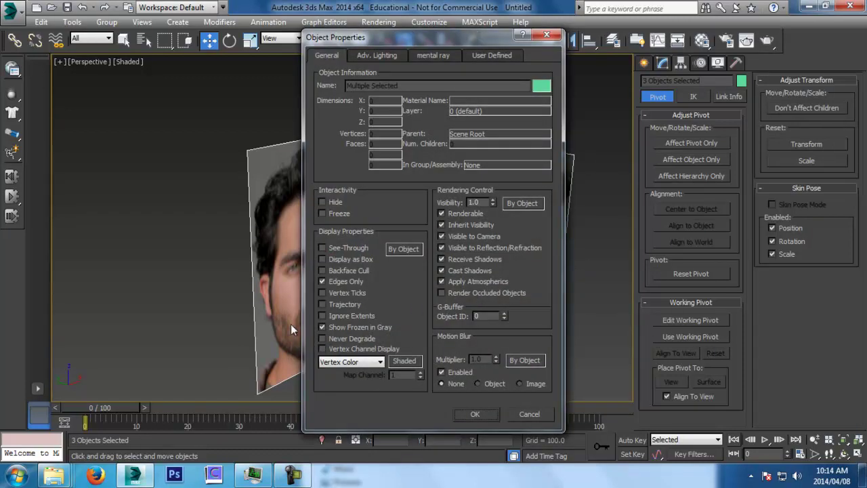
{"action": "left_click", "coordinate": [490, 415]}
{"action": "right_click", "coordinate": [458, 333]}
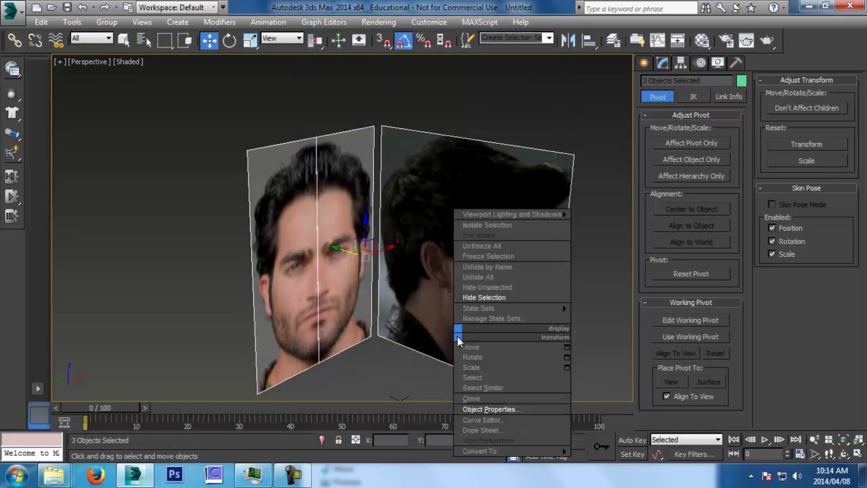
{"action": "left_click", "coordinate": [485, 256]}
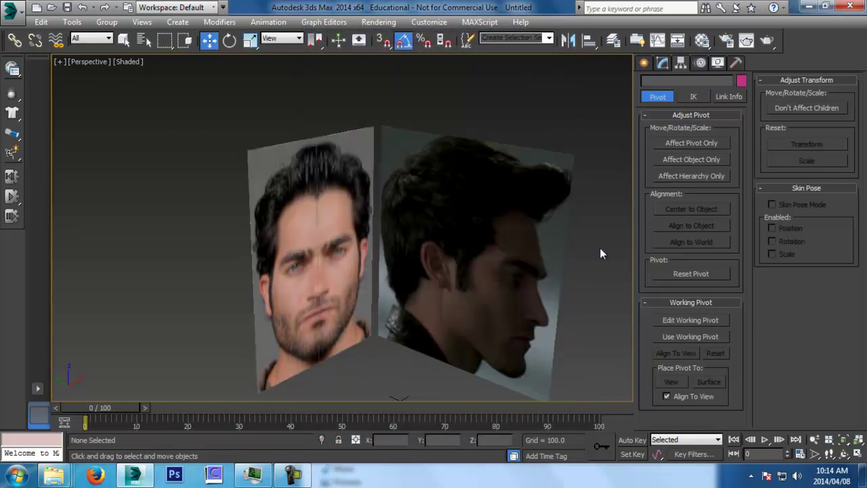
Step: Return to the Front view and save the scene as Dracula_Head_Start_Monday_Class_04_02, basing the name on the existing class file
{"action": "key", "text": "f"}
{"action": "key", "text": "ctrl+s"}
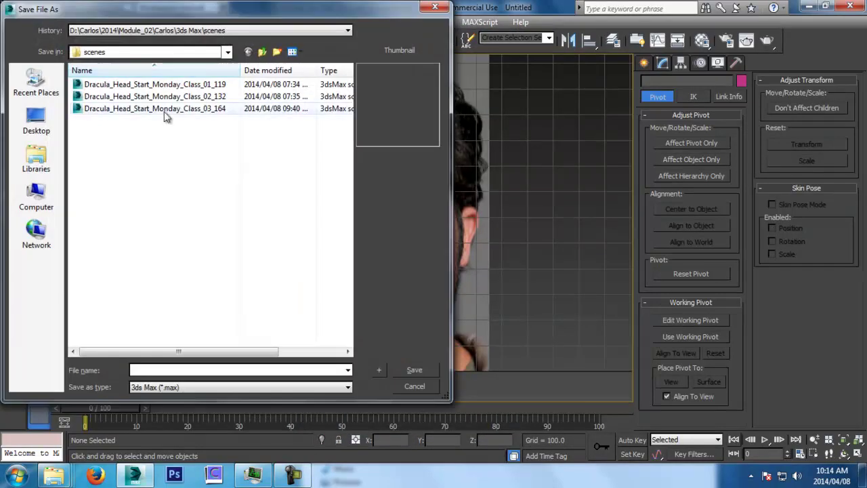
{"action": "left_click", "coordinate": [189, 108]}
{"action": "left_click", "coordinate": [308, 371]}
{"action": "left_click_drag", "start_coordinate": [307, 371], "coordinate": [254, 384]}
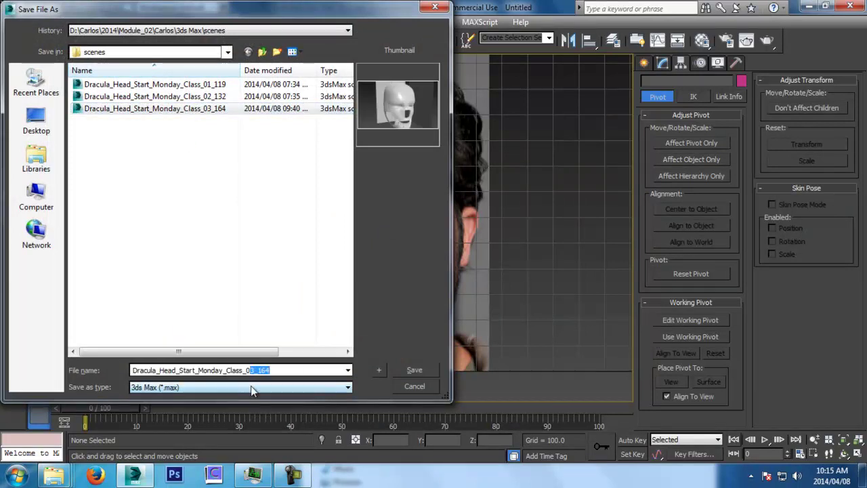
{"action": "type", "text": "4_"}
{"action": "key", "text": "Return"}
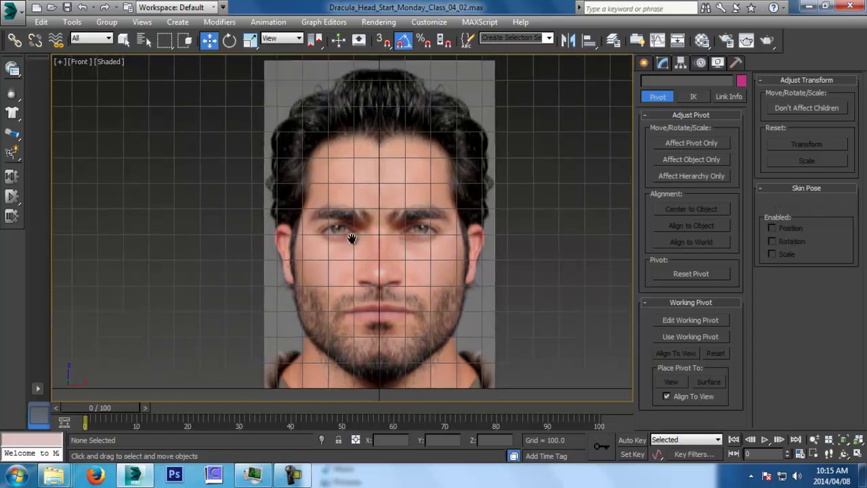
Step: Create a standard plane about 92 long and 124 wide over the eye beside the visible ear in the Front view
{"action": "scroll", "coordinate": [354, 239], "scroll_direction": "up", "scroll_amount": 4}
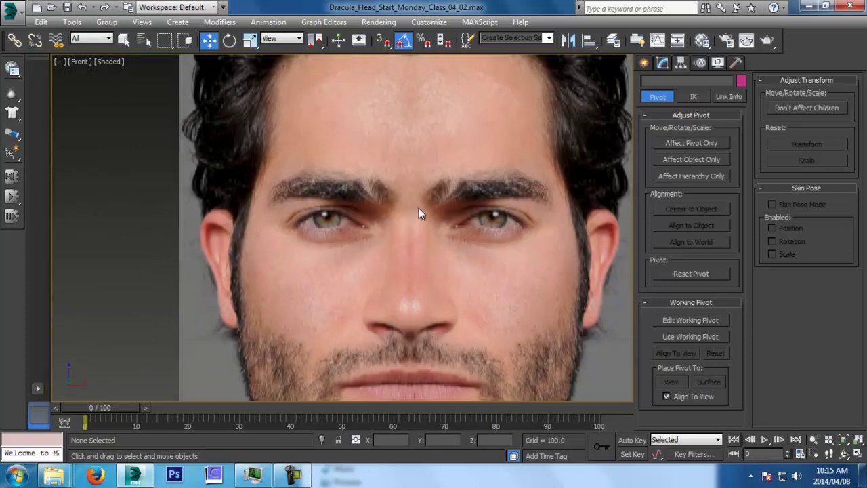
{"action": "left_click", "coordinate": [646, 66]}
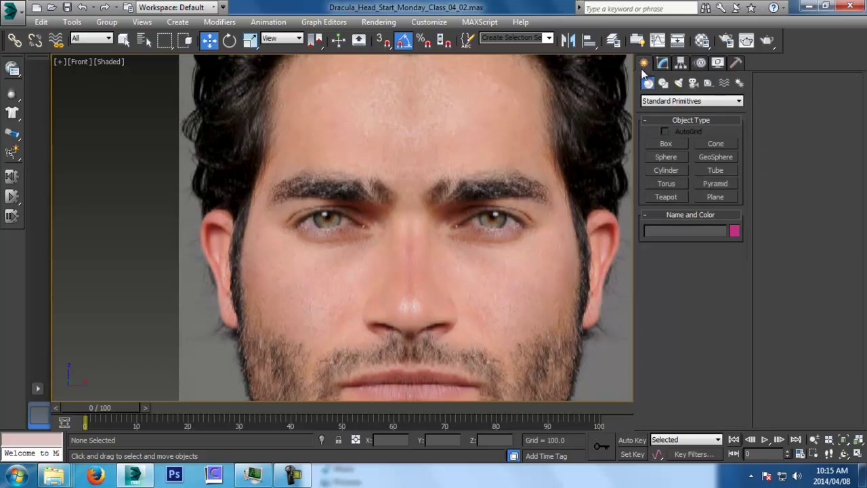
{"action": "left_click", "coordinate": [723, 196]}
{"action": "scroll", "coordinate": [334, 192], "scroll_direction": "up", "scroll_amount": 5}
{"action": "left_click_drag", "start_coordinate": [302, 152], "coordinate": [429, 247]}
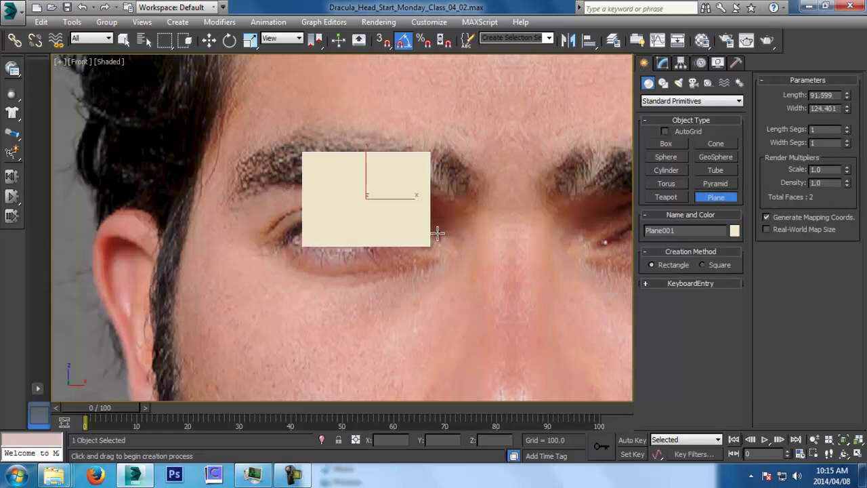
Step: Make the new plane see-through and rename it Head
{"action": "key", "text": "alt+x"}
{"action": "scroll", "coordinate": [436, 235], "scroll_direction": "down", "scroll_amount": 3}
{"action": "key", "text": "w"}
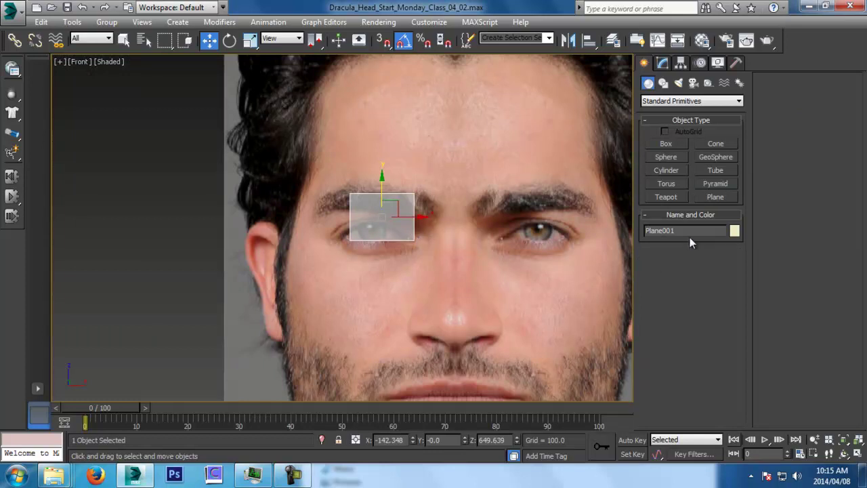
{"action": "left_click", "coordinate": [716, 229]}
{"action": "type", "text": "Head"}
{"action": "scroll", "coordinate": [427, 139], "scroll_direction": "down", "scroll_amount": 2}
{"action": "middle_click_drag", "start_coordinate": [456, 273], "coordinate": [428, 206]}
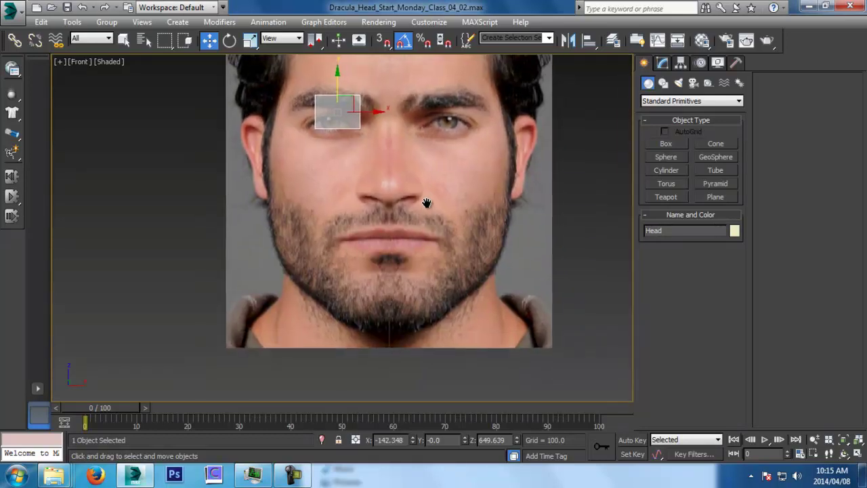
Step: Convert the Head plane to an Editable Poly and select its single polygon
{"action": "scroll", "coordinate": [429, 206], "scroll_direction": "down", "scroll_amount": 2}
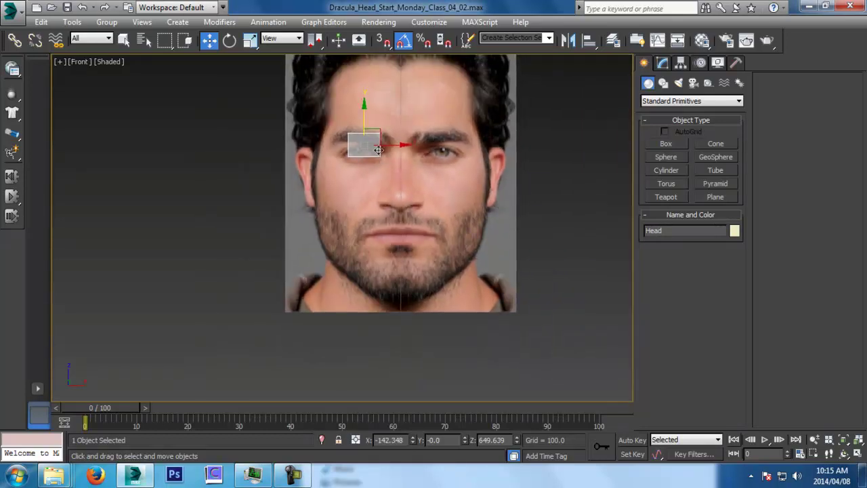
{"action": "middle_click_drag", "start_coordinate": [372, 149], "coordinate": [392, 199]}
{"action": "scroll", "coordinate": [391, 200], "scroll_direction": "up", "scroll_amount": 5}
{"action": "right_click", "coordinate": [370, 147]}
{"action": "mouse_move", "coordinate": [430, 264]}
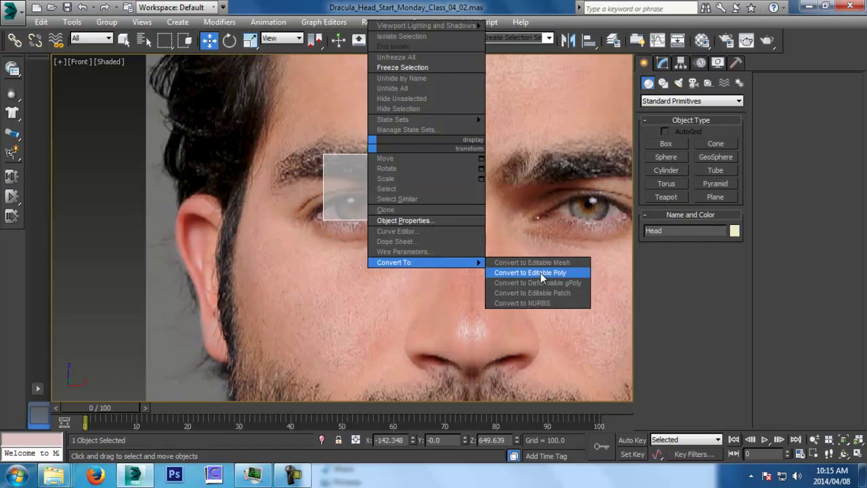
{"action": "left_click", "coordinate": [540, 273]}
{"action": "scroll", "coordinate": [348, 189], "scroll_direction": "up", "scroll_amount": 5}
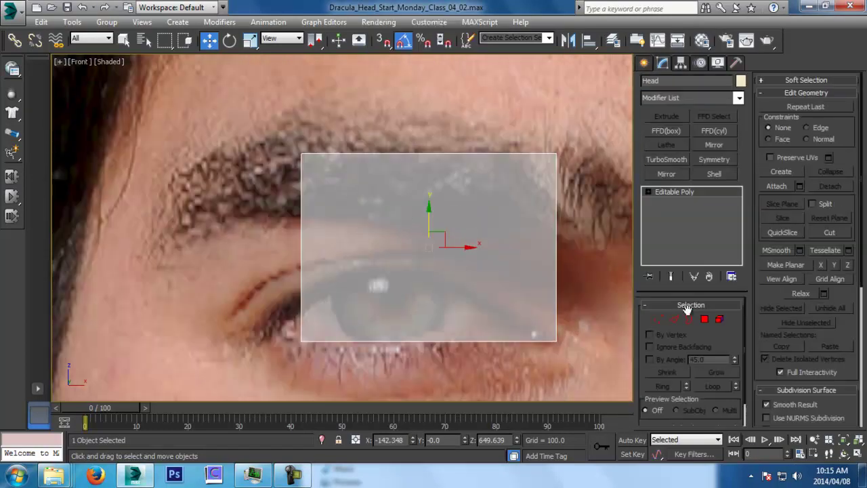
{"action": "left_click", "coordinate": [704, 319]}
{"action": "left_click", "coordinate": [531, 324]}
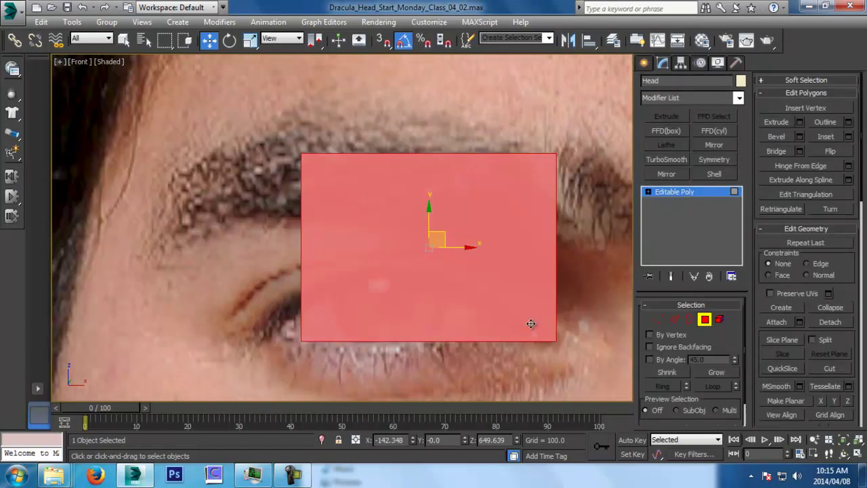
Step: Move the Head plane's two lower vertices up and inward onto the upper eyelid line above the iris
{"action": "left_click", "coordinate": [659, 319]}
{"action": "middle_click_drag", "start_coordinate": [438, 181], "coordinate": [435, 175]}
{"action": "left_click_drag", "start_coordinate": [239, 247], "coordinate": [356, 373]}
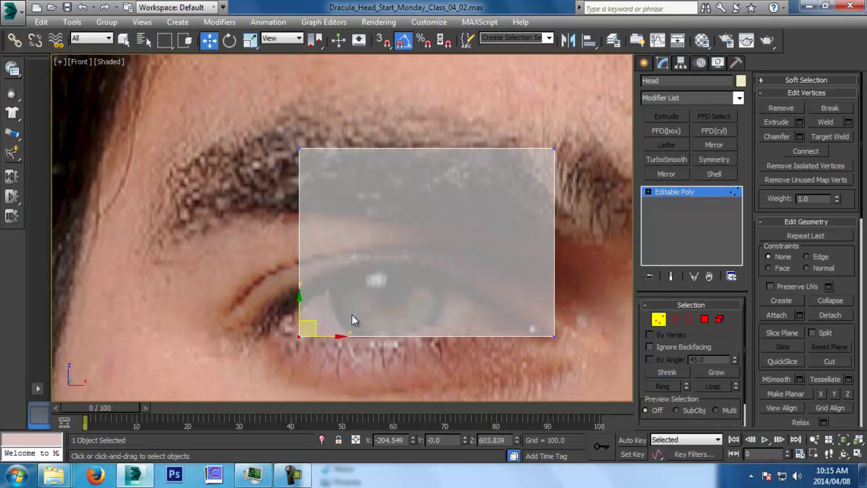
{"action": "left_click_drag", "start_coordinate": [315, 321], "coordinate": [347, 259]}
{"action": "left_click", "coordinate": [554, 336]}
{"action": "left_click_drag", "start_coordinate": [565, 321], "coordinate": [451, 259]}
Step: Move the two upper vertices down to just under the eyebrow, forming a trapezoid, and save the scene as an incremental copy
{"action": "left_click_drag", "start_coordinate": [507, 85], "coordinate": [628, 235]}
{"action": "left_click_drag", "start_coordinate": [568, 134], "coordinate": [491, 196]}
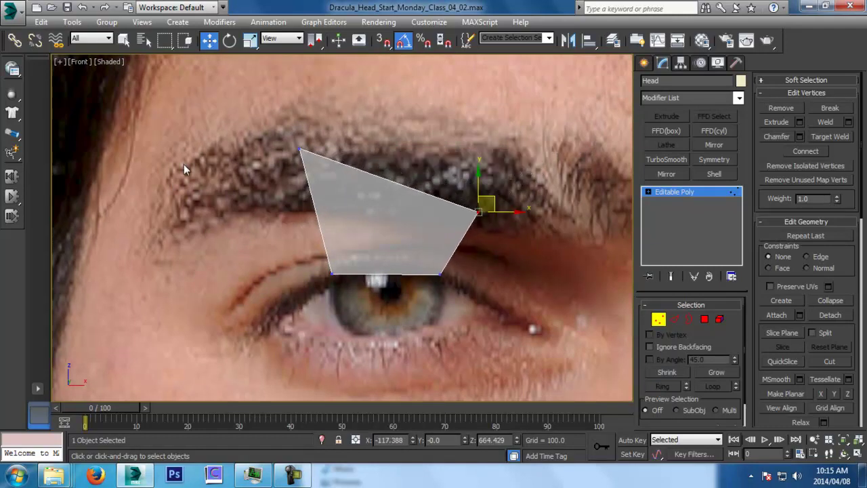
{"action": "left_click_drag", "start_coordinate": [272, 122], "coordinate": [353, 158]}
{"action": "left_click_drag", "start_coordinate": [314, 136], "coordinate": [325, 197]}
{"action": "scroll", "coordinate": [434, 287], "scroll_direction": "down", "scroll_amount": 4}
{"action": "middle_click_drag", "start_coordinate": [432, 286], "coordinate": [404, 267]}
{"action": "key", "text": "ctrl+s"}
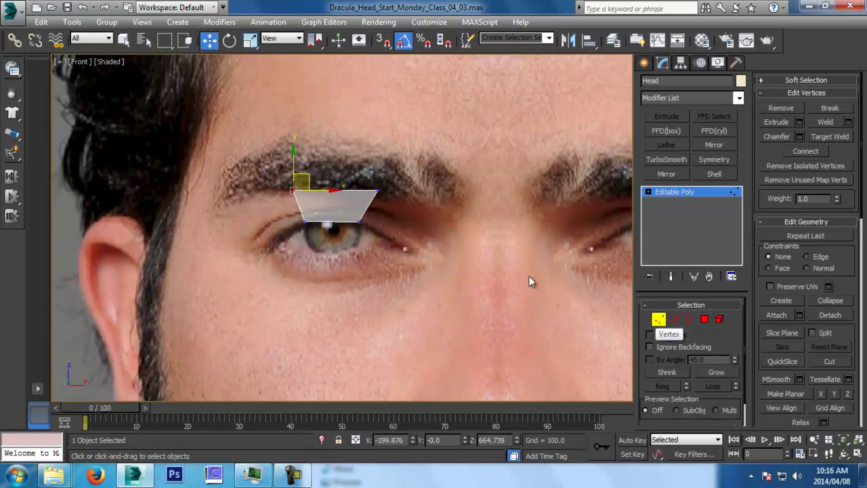
Step: Select all of the Head's vertices and move them forward to the eye in the Left view
{"action": "left_click_drag", "start_coordinate": [256, 114], "coordinate": [521, 322]}
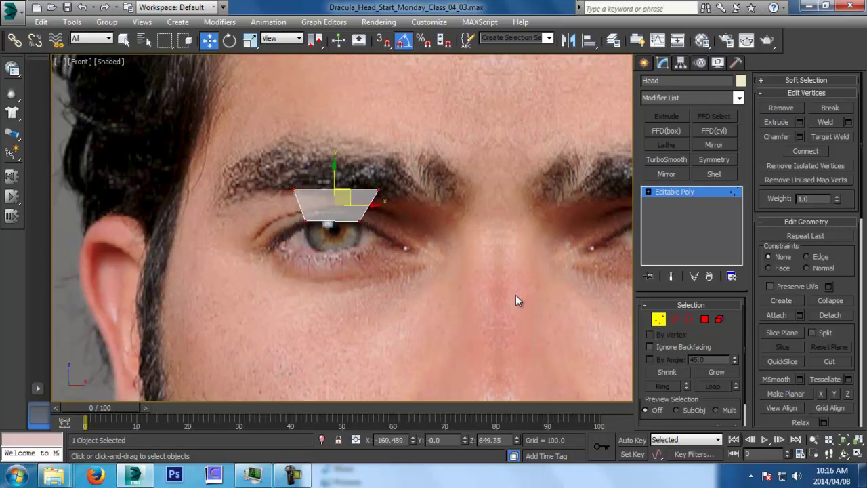
{"action": "key", "text": "l"}
{"action": "middle_click_drag", "start_coordinate": [513, 241], "coordinate": [405, 428]}
{"action": "scroll", "coordinate": [470, 302], "scroll_direction": "down", "scroll_amount": 3}
{"action": "key", "text": "e"}
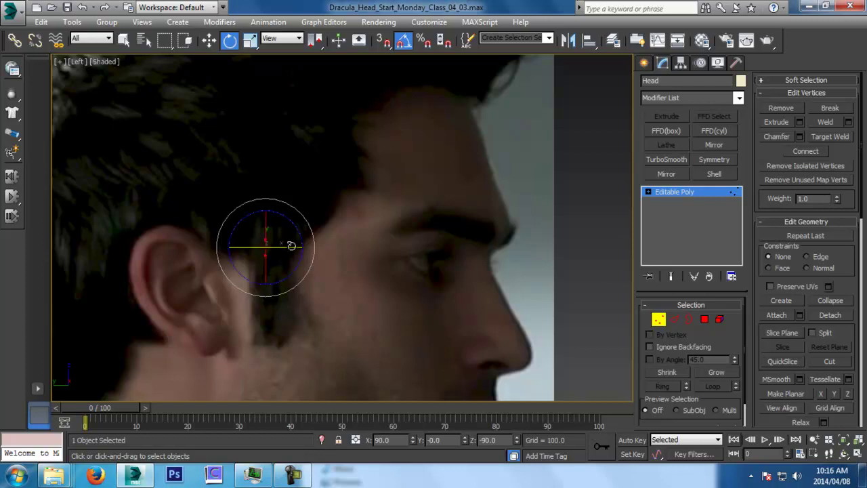
{"action": "key", "text": "w"}
{"action": "left_click_drag", "start_coordinate": [291, 249], "coordinate": [468, 250]}
Step: Move the upper vertices further forward to the brow in profile, to about Y -352, and return to the Front view
{"action": "scroll", "coordinate": [467, 250], "scroll_direction": "up", "scroll_amount": 4}
{"action": "left_click_drag", "start_coordinate": [372, 239], "coordinate": [410, 265]}
{"action": "left_click_drag", "start_coordinate": [369, 214], "coordinate": [430, 225]}
{"action": "mouse_move", "coordinate": [430, 226]}
{"action": "middle_mouse_down"}
{"action": "mouse_move", "coordinate": [414, 252]}
{"action": "mouse_move", "coordinate": [410, 219]}
{"action": "mouse_move", "coordinate": [420, 211]}
{"action": "middle_mouse_up"}
{"action": "scroll", "coordinate": [414, 253], "scroll_direction": "down", "scroll_amount": 5}
{"action": "left_click_drag", "start_coordinate": [412, 219], "coordinate": [414, 219]}
{"action": "key", "text": "f"}
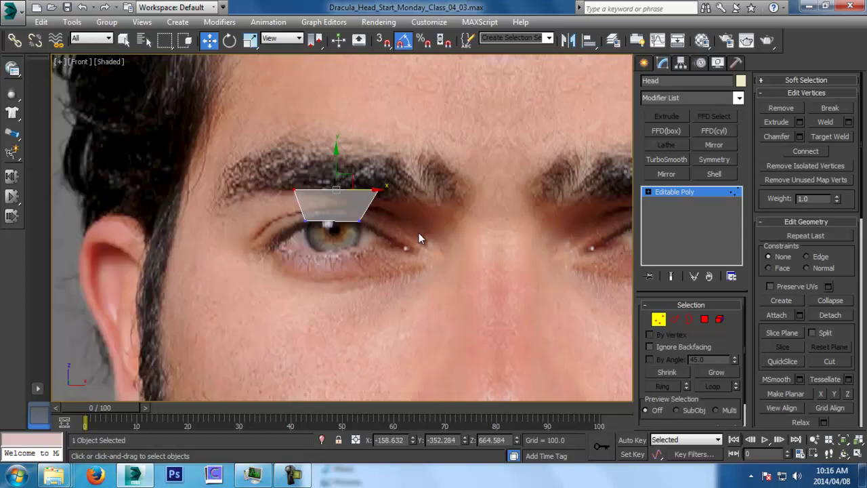
Step: Extend the nose-side edge with two new polygons following the upper eyelid down to the inner corner of the eye
{"action": "scroll", "coordinate": [309, 218], "scroll_direction": "up", "scroll_amount": 2}
{"action": "left_click", "coordinate": [674, 319]}
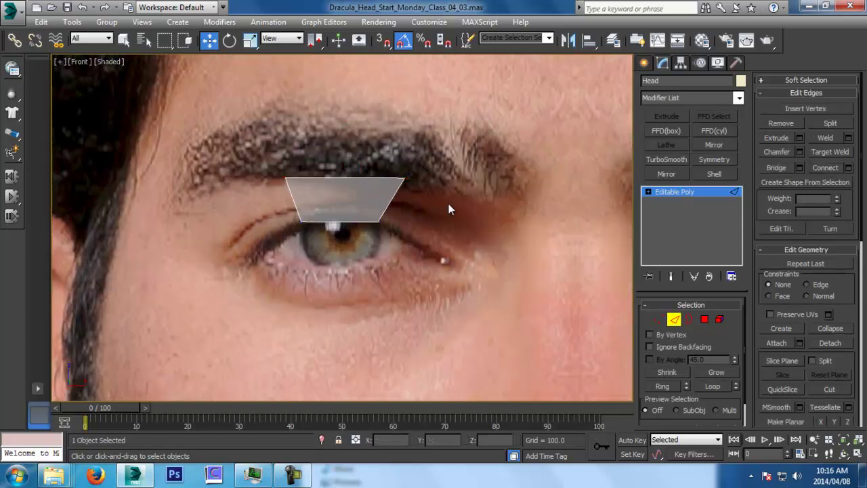
{"action": "left_click", "coordinate": [384, 210]}
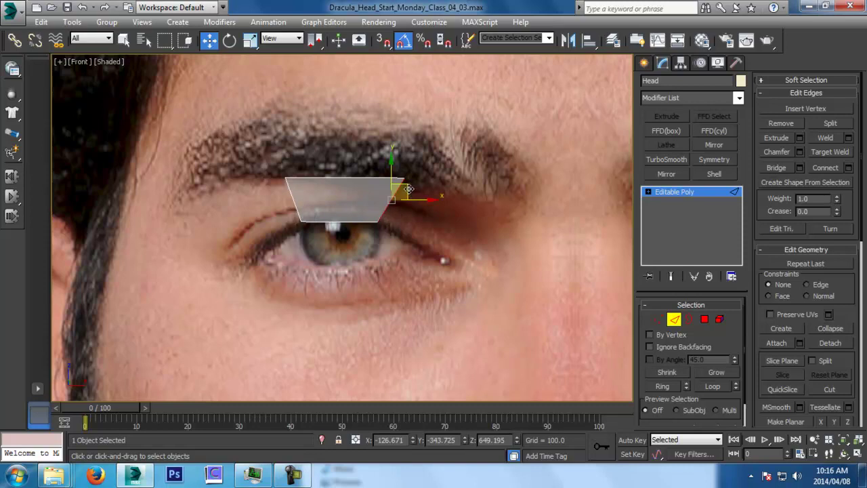
{"action": "left_click_drag", "start_coordinate": [409, 189], "coordinate": [481, 220], "text": "shift"}
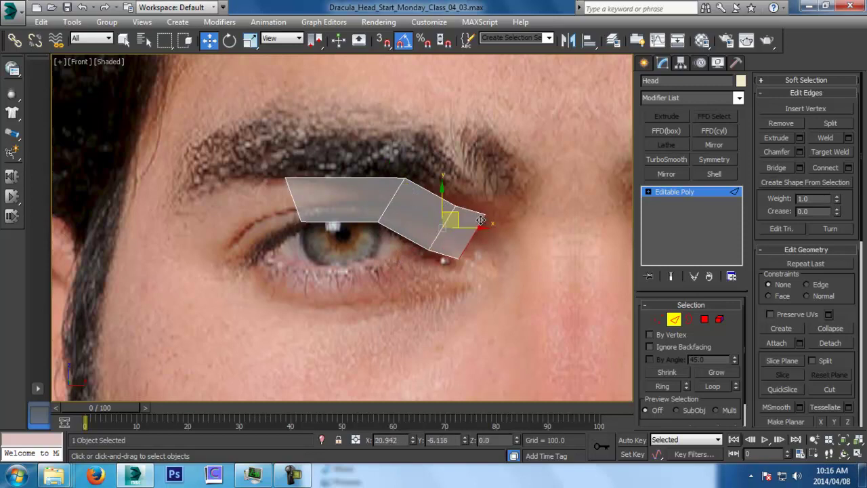
{"action": "scroll", "coordinate": [466, 275], "scroll_direction": "up", "scroll_amount": 5}
{"action": "middle_click_drag", "start_coordinate": [365, 204], "coordinate": [366, 235]}
{"action": "scroll", "coordinate": [366, 235], "scroll_direction": "down", "scroll_amount": 3}
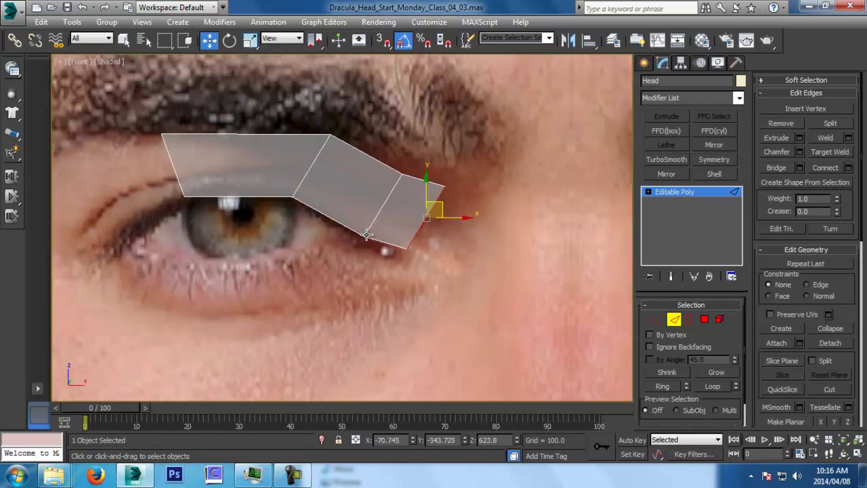
{"action": "middle_click_drag", "start_coordinate": [406, 212], "coordinate": [409, 227]}
{"action": "left_click", "coordinate": [393, 214]}
Step: Move the two middle vertices of the strip's upper row up and outward to follow the underside of the eyebrow
{"action": "left_click", "coordinate": [657, 319]}
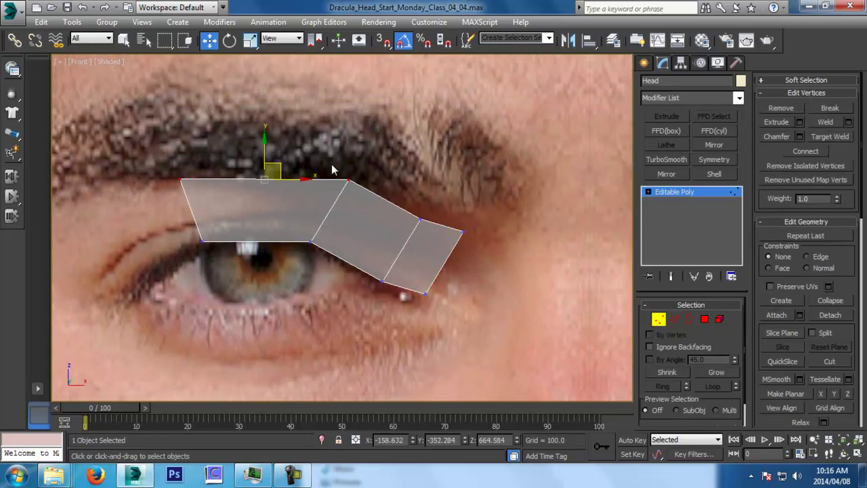
{"action": "left_click", "coordinate": [349, 179]}
{"action": "left_click_drag", "start_coordinate": [364, 178], "coordinate": [342, 173]}
{"action": "left_click", "coordinate": [420, 219]}
{"action": "left_click_drag", "start_coordinate": [439, 207], "coordinate": [420, 185]}
Step: Shift the lowest end vertex slightly outward to fit the inner eye corner, and save the scene as an incremental copy
{"action": "middle_click_drag", "start_coordinate": [444, 255], "coordinate": [421, 240]}
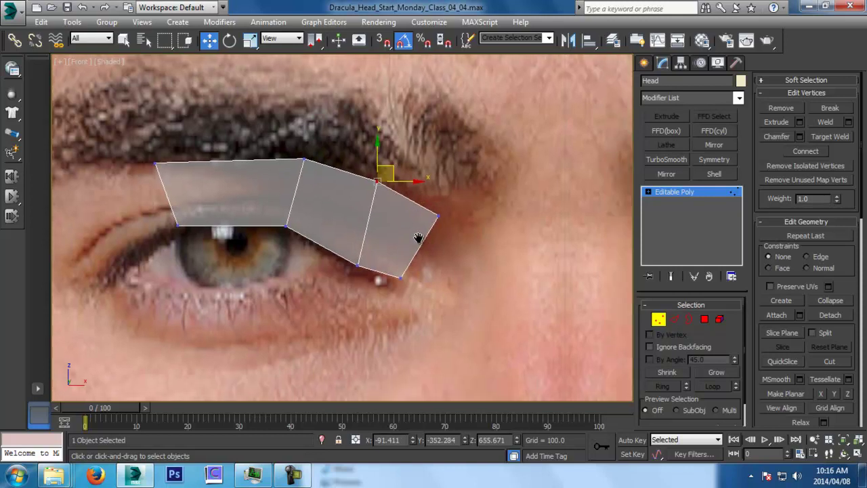
{"action": "scroll", "coordinate": [359, 271], "scroll_direction": "up", "scroll_amount": 4}
{"action": "left_click_drag", "start_coordinate": [463, 275], "coordinate": [444, 277]}
{"action": "scroll", "coordinate": [502, 166], "scroll_direction": "down", "scroll_amount": 5}
{"action": "scroll", "coordinate": [494, 206], "scroll_direction": "down", "scroll_amount": 2}
{"action": "key", "text": "ctrl+s"}
Step: Select the four vertices of the strip's nose-side polygon and move them slightly back in profile
{"action": "left_click_drag", "start_coordinate": [457, 153], "coordinate": [562, 282]}
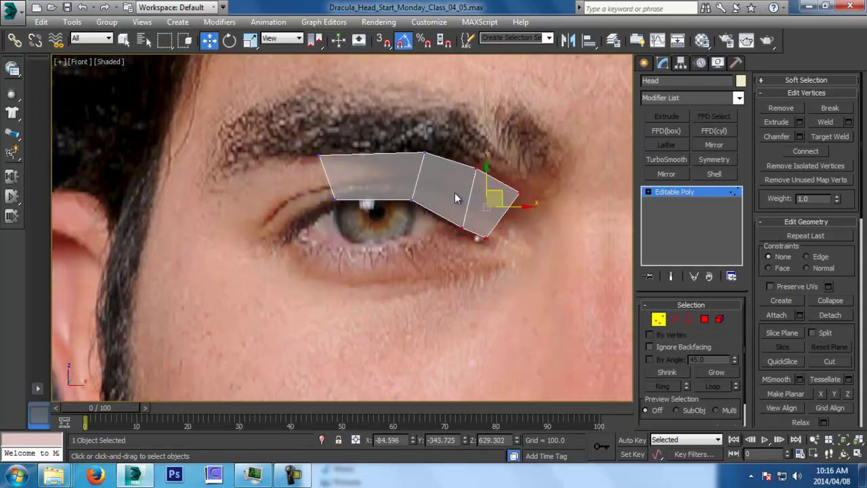
{"action": "key", "text": "l"}
{"action": "scroll", "coordinate": [377, 206], "scroll_direction": "up", "scroll_amount": 3}
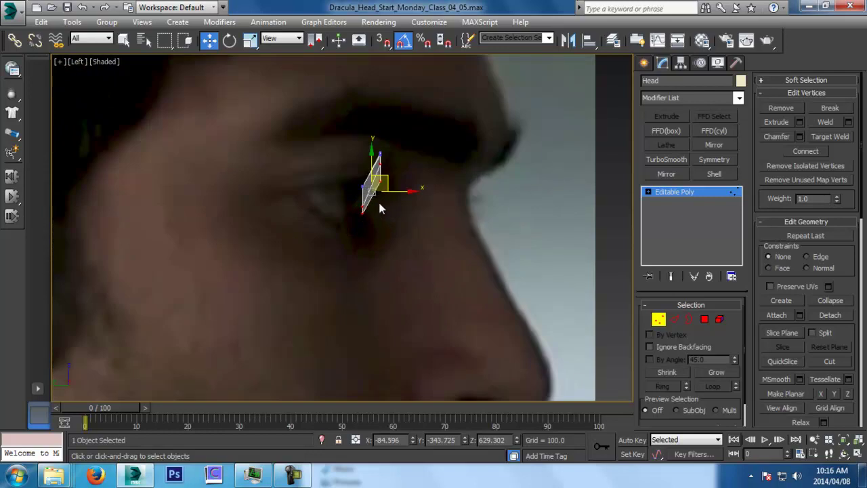
{"action": "left_click_drag", "start_coordinate": [398, 193], "coordinate": [392, 193]}
Step: Nudge the upper vertex next to the nose-side end forward in Perspective, to about Y -350, and return to the Front view
{"action": "key", "text": "p"}
{"action": "key", "text": "z"}
{"action": "middle_click_drag", "start_coordinate": [442, 233], "coordinate": [416, 323], "text": "alt"}
{"action": "key", "text": "alt+z"}
{"action": "middle_click_drag", "start_coordinate": [379, 183], "coordinate": [522, 203], "text": "alt"}
{"action": "middle_click_drag", "start_coordinate": [522, 202], "coordinate": [498, 202], "text": "alt"}
{"action": "key", "text": "w"}
{"action": "left_click_drag", "start_coordinate": [495, 149], "coordinate": [529, 208]}
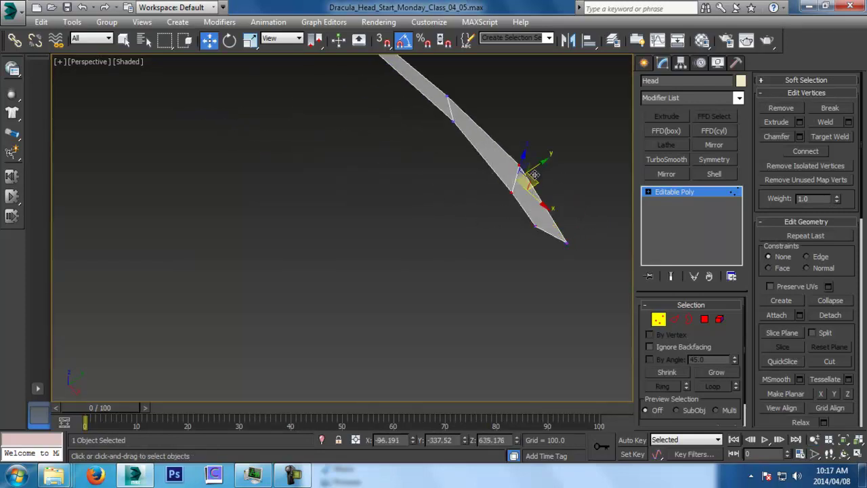
{"action": "left_click", "coordinate": [520, 166]}
{"action": "middle_click_drag", "start_coordinate": [535, 163], "coordinate": [538, 179], "text": "alt"}
{"action": "mouse_move", "coordinate": [544, 155]}
{"action": "left_mouse_down"}
{"action": "mouse_move", "coordinate": [550, 150]}
{"action": "mouse_move", "coordinate": [536, 158]}
{"action": "left_mouse_up"}
{"action": "middle_click_drag", "start_coordinate": [536, 158], "coordinate": [604, 81], "text": "alt"}
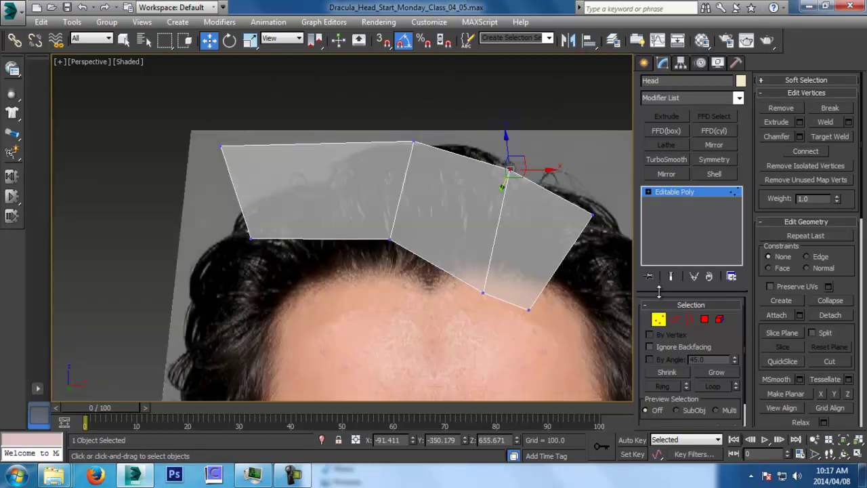
{"action": "left_click", "coordinate": [660, 319]}
{"action": "key", "text": "f"}
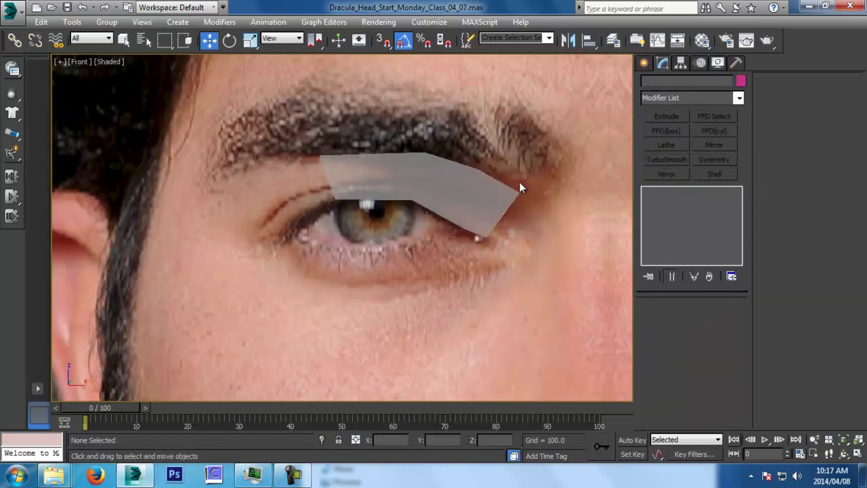
Step: Create a see-through sphere as the eyeball over the eye in the Front view, centred at about X -159, Z 624
{"action": "scroll", "coordinate": [504, 208], "scroll_direction": "down", "scroll_amount": 3}
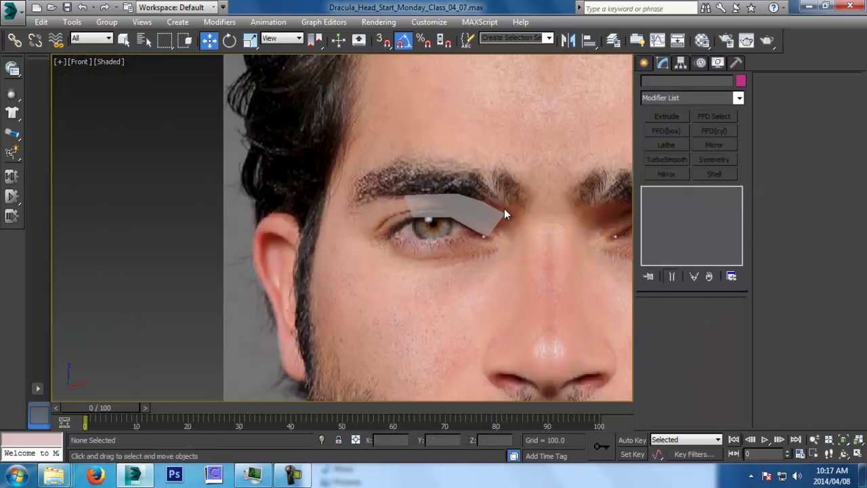
{"action": "left_click", "coordinate": [648, 63]}
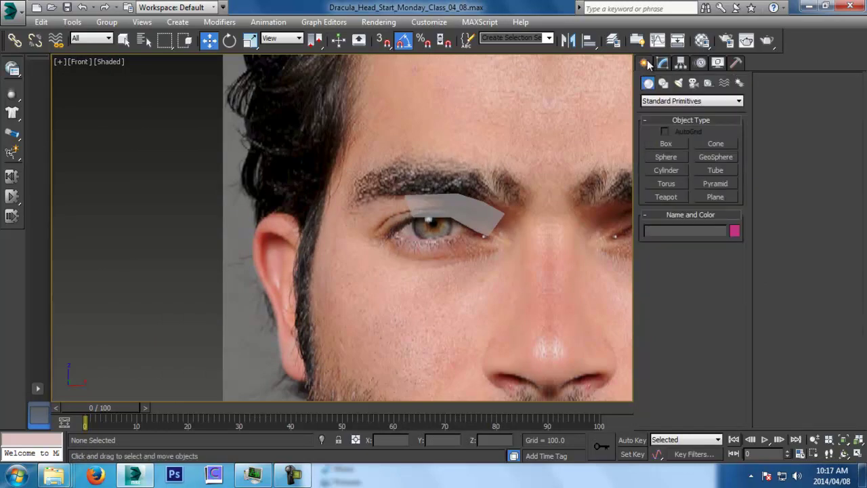
{"action": "left_click", "coordinate": [666, 157]}
{"action": "scroll", "coordinate": [353, 176], "scroll_direction": "up", "scroll_amount": 4}
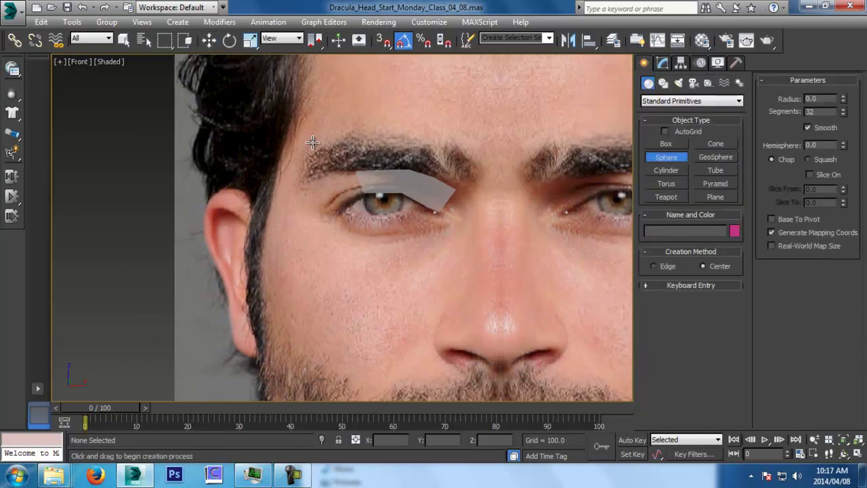
{"action": "left_click_drag", "start_coordinate": [431, 221], "coordinate": [532, 311]}
{"action": "key", "text": "alt+x"}
{"action": "middle_click_drag", "start_coordinate": [466, 231], "coordinate": [464, 228]}
{"action": "key", "text": "w"}
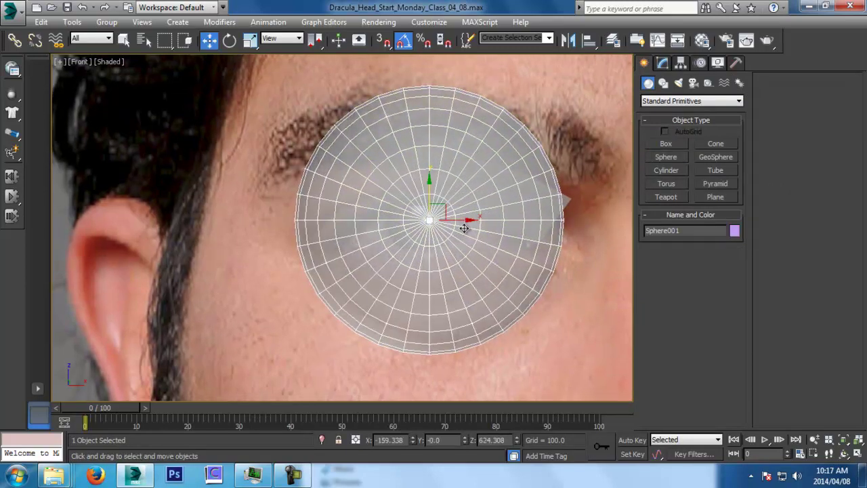
Step: Rotate the eyeball sphere slightly in the Top view and move it forward to about Y -266
{"action": "key", "text": "t"}
{"action": "scroll", "coordinate": [552, 242], "scroll_direction": "down", "scroll_amount": 8}
{"action": "key", "text": "e"}
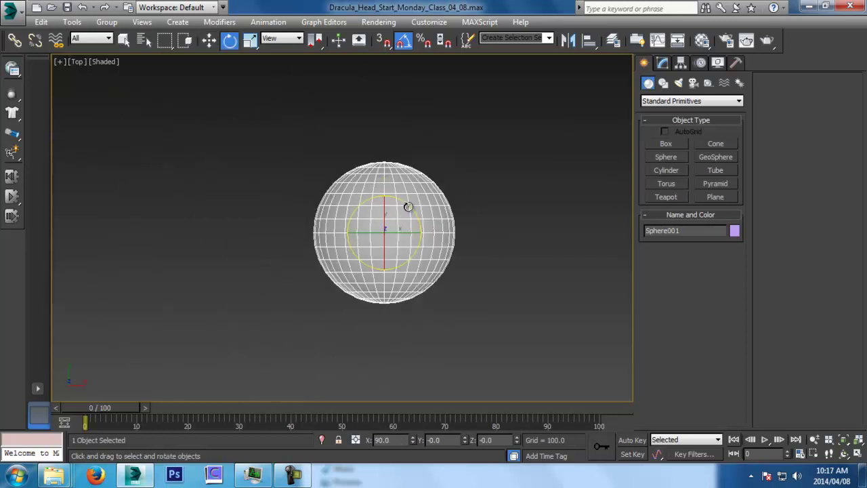
{"action": "key", "text": "w"}
{"action": "scroll", "coordinate": [406, 205], "scroll_direction": "down", "scroll_amount": 6}
{"action": "left_click_drag", "start_coordinate": [406, 201], "coordinate": [409, 250]}
Step: Align the sphere with the eye in the Left and Front views, at about X -154, Y -239, Z 620
{"action": "key", "text": "l"}
{"action": "middle_click_drag", "start_coordinate": [451, 239], "coordinate": [453, 238]}
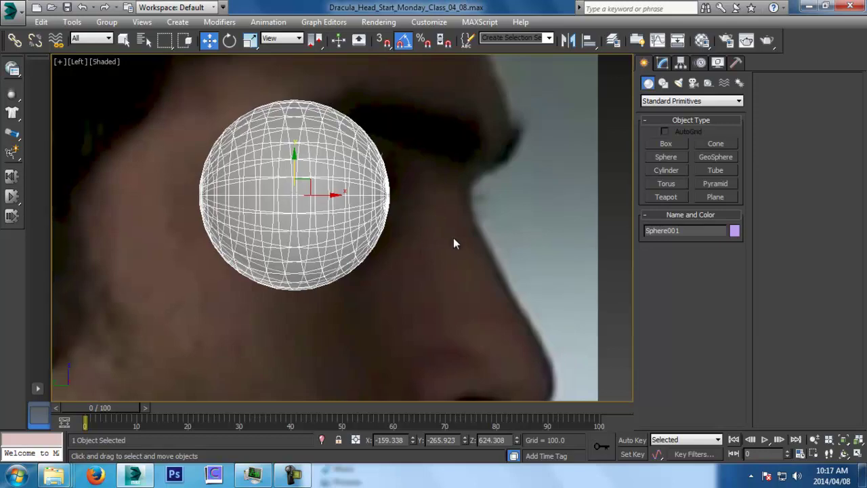
{"action": "left_click_drag", "start_coordinate": [318, 194], "coordinate": [295, 207]}
{"action": "key", "text": "f"}
{"action": "middle_click_drag", "start_coordinate": [410, 229], "coordinate": [411, 228]}
{"action": "mouse_move", "coordinate": [434, 200]}
{"action": "left_mouse_down"}
{"action": "mouse_move", "coordinate": [526, 123]}
{"action": "mouse_move", "coordinate": [433, 203]}
{"action": "mouse_move", "coordinate": [443, 206]}
{"action": "left_mouse_up"}
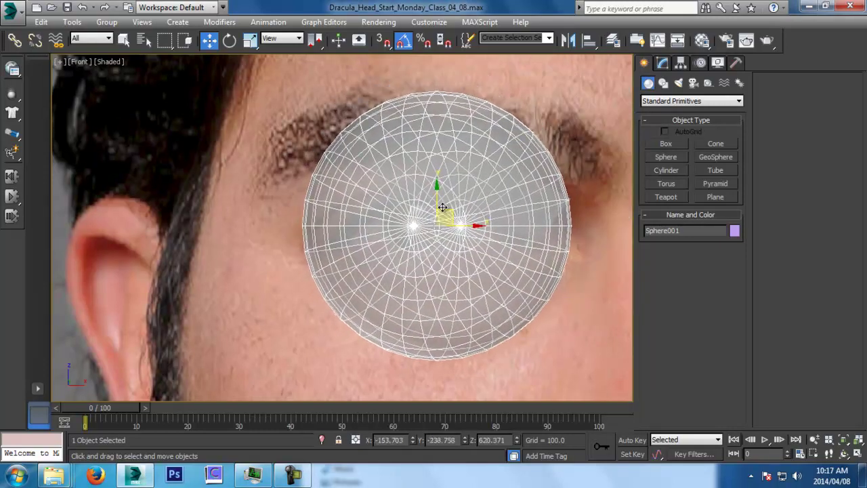
Step: Hide the eyeball sphere and select the Head strip behind it
{"action": "scroll", "coordinate": [442, 207], "scroll_direction": "down", "scroll_amount": 3}
{"action": "right_click", "coordinate": [484, 203]}
{"action": "left_click", "coordinate": [511, 166]}
{"action": "left_click", "coordinate": [461, 203]}
Step: Extend the strip's outer edge with a new polygon toward the outer corner of the eye
{"action": "scroll", "coordinate": [460, 211], "scroll_direction": "up", "scroll_amount": 5}
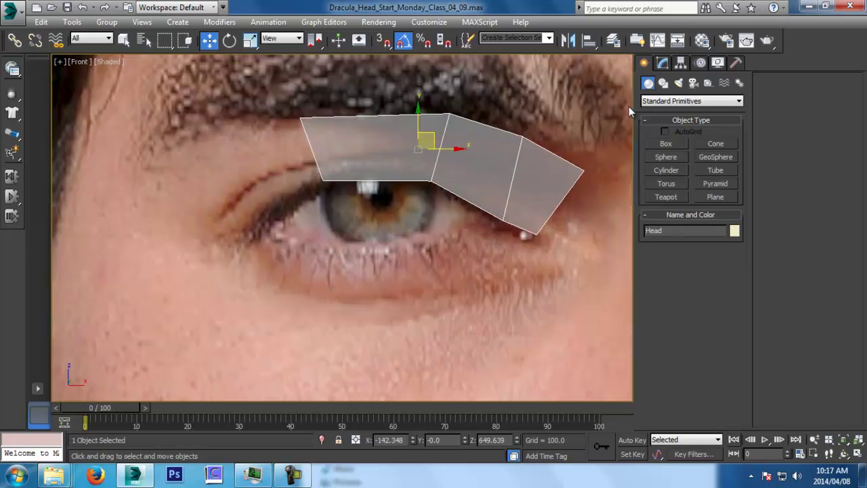
{"action": "middle_click_drag", "start_coordinate": [593, 102], "coordinate": [580, 101]}
{"action": "left_click", "coordinate": [667, 63]}
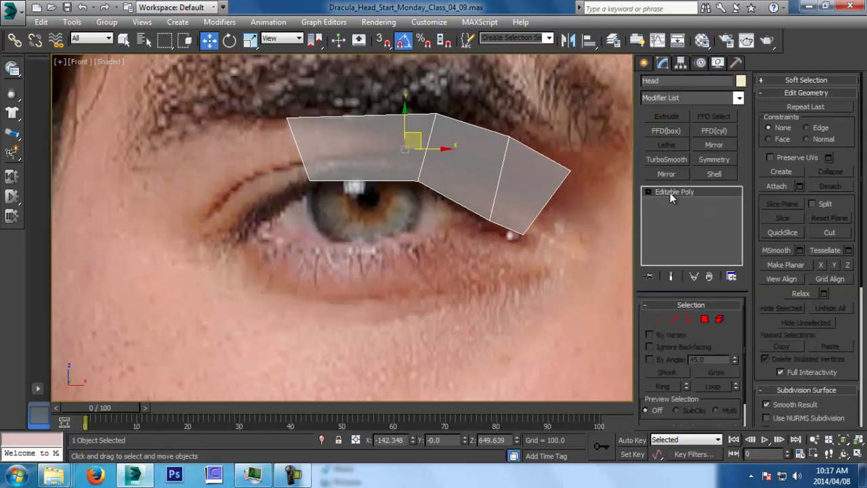
{"action": "left_click", "coordinate": [673, 319]}
{"action": "middle_click_drag", "start_coordinate": [355, 181], "coordinate": [357, 155]}
{"action": "left_click", "coordinate": [306, 138]}
{"action": "middle_click_drag", "start_coordinate": [308, 138], "coordinate": [338, 155]}
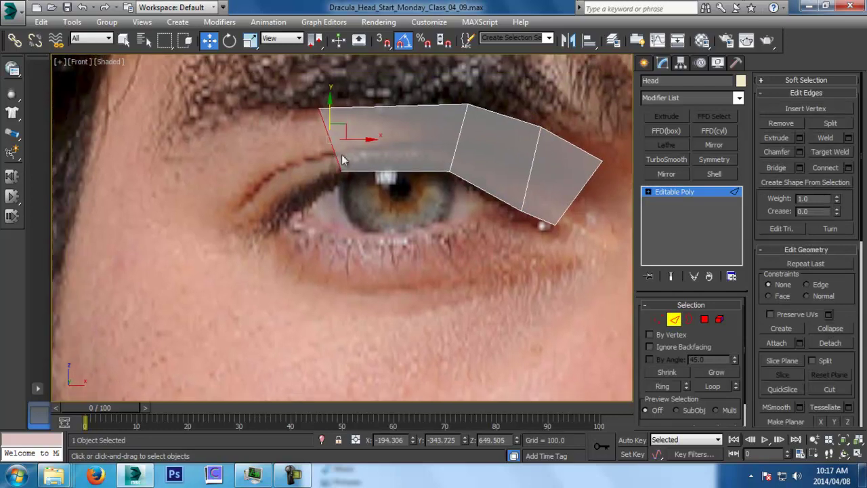
{"action": "left_click_drag", "start_coordinate": [345, 130], "coordinate": [273, 162]}
Step: Rotate the new edge to fit the outer eye corner and move it back in profile, to about Y -279
{"action": "key", "text": "e"}
{"action": "key", "text": "w"}
{"action": "left_click_drag", "start_coordinate": [269, 194], "coordinate": [265, 199]}
{"action": "key", "text": "l"}
{"action": "left_click_drag", "start_coordinate": [397, 207], "coordinate": [332, 205]}
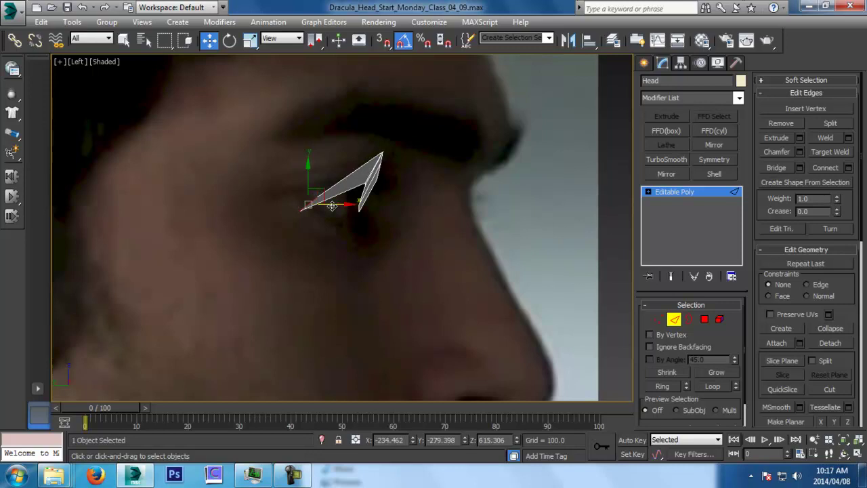
Step: Reposition the strip's outer vertices in the Front view to follow the upper eyelid, and save the scene as incremental copies
{"action": "left_click", "coordinate": [658, 319]}
{"action": "key", "text": "ctrl+s"}
{"action": "left_click_drag", "start_coordinate": [281, 179], "coordinate": [326, 166]}
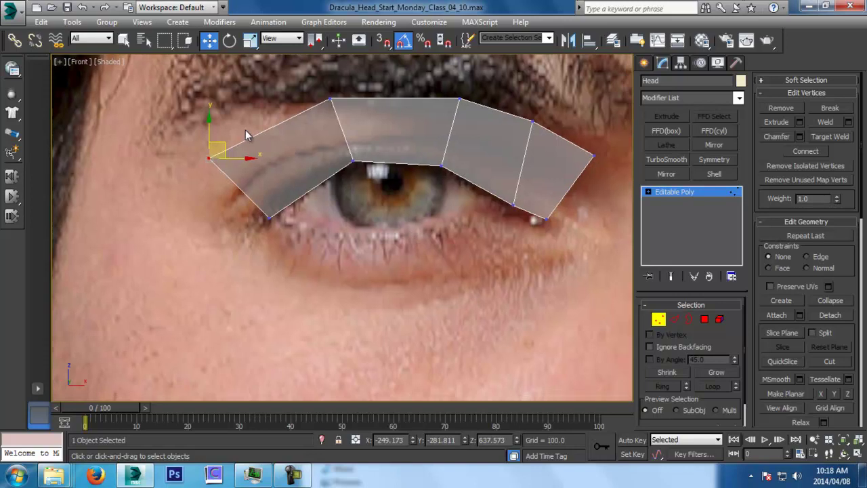
{"action": "left_click_drag", "start_coordinate": [225, 149], "coordinate": [214, 172]}
{"action": "key", "text": "ctrl+s"}
{"action": "left_click", "coordinate": [663, 321]}
{"action": "middle_click_drag", "start_coordinate": [335, 258], "coordinate": [237, 278]}
{"action": "scroll", "coordinate": [236, 278], "scroll_direction": "down", "scroll_amount": 7}
{"action": "middle_click_drag", "start_coordinate": [336, 276], "coordinate": [365, 195]}
{"action": "scroll", "coordinate": [365, 195], "scroll_direction": "down", "scroll_amount": 2}
{"action": "key", "text": "ctrl+s"}
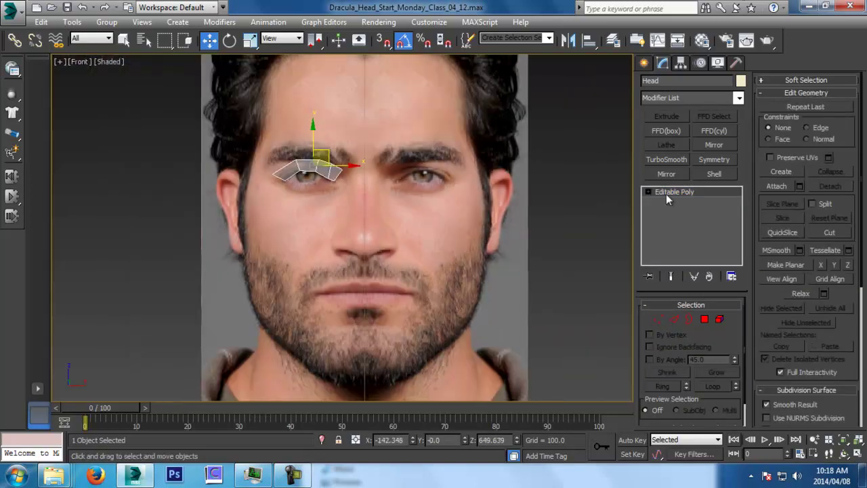
Step: Show the grid and move only the Head's pivot to the world origin, with X, Y and Z at 0
{"action": "scroll", "coordinate": [515, 245], "scroll_direction": "down", "scroll_amount": 3}
{"action": "middle_click_drag", "start_coordinate": [423, 195], "coordinate": [395, 232]}
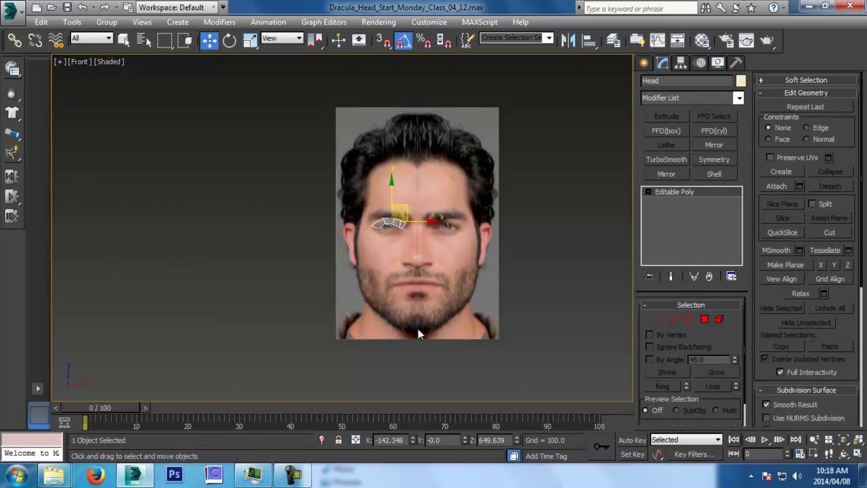
{"action": "key", "text": "g"}
{"action": "middle_click_drag", "start_coordinate": [468, 326], "coordinate": [446, 292]}
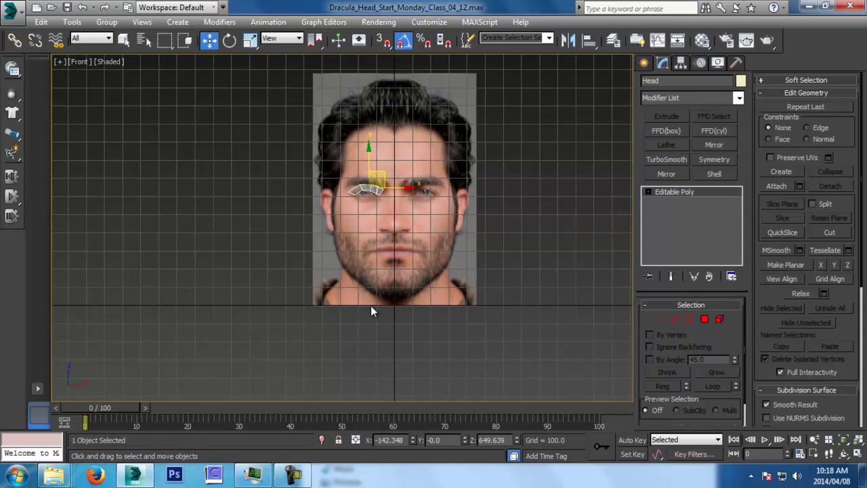
{"action": "left_click", "coordinate": [681, 63]}
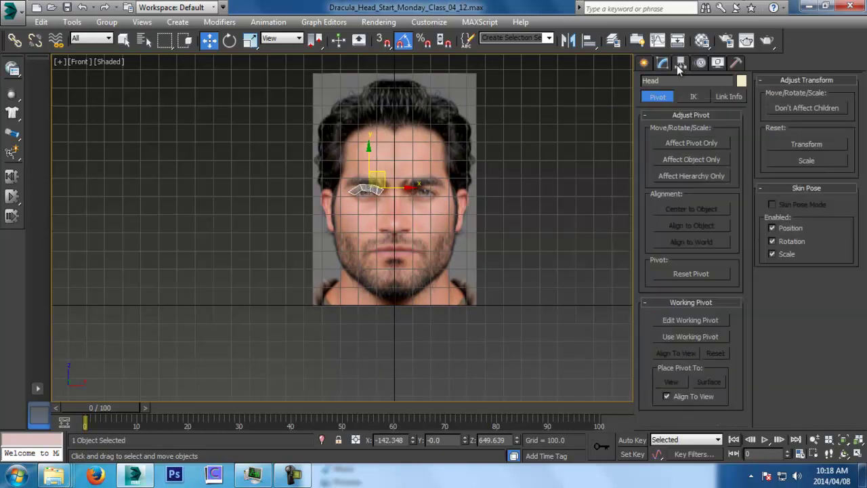
{"action": "left_click", "coordinate": [708, 145]}
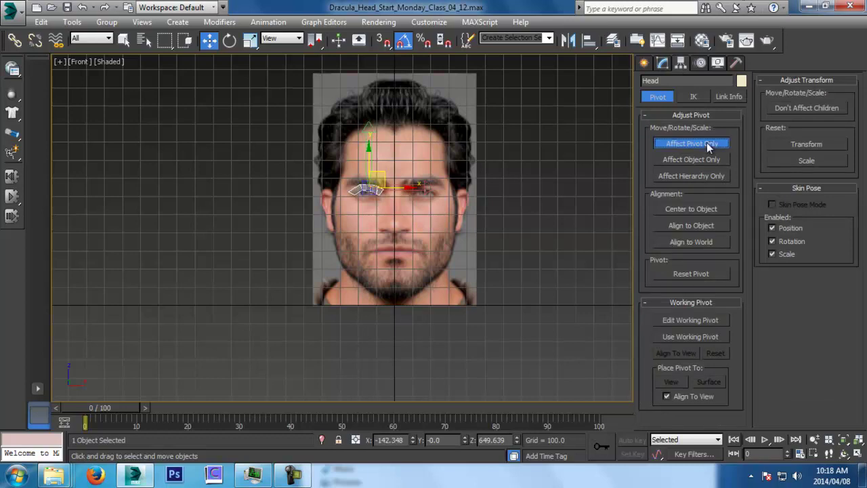
{"action": "right_click", "coordinate": [412, 439]}
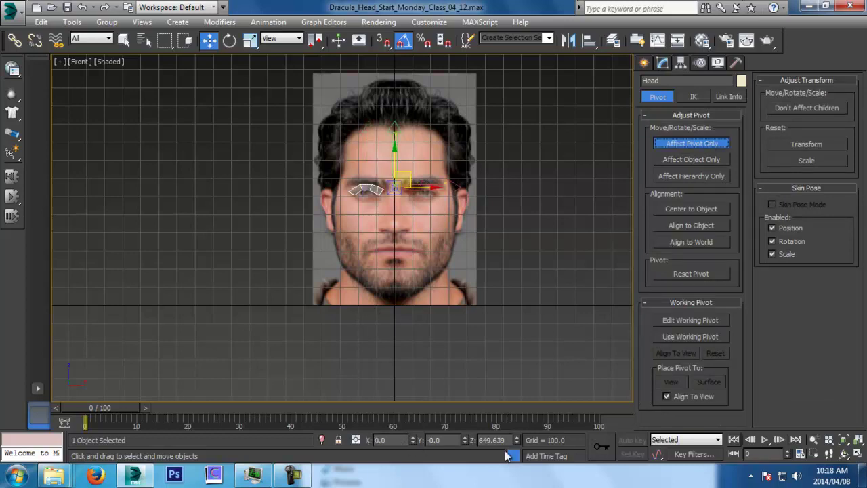
{"action": "right_click", "coordinate": [517, 439]}
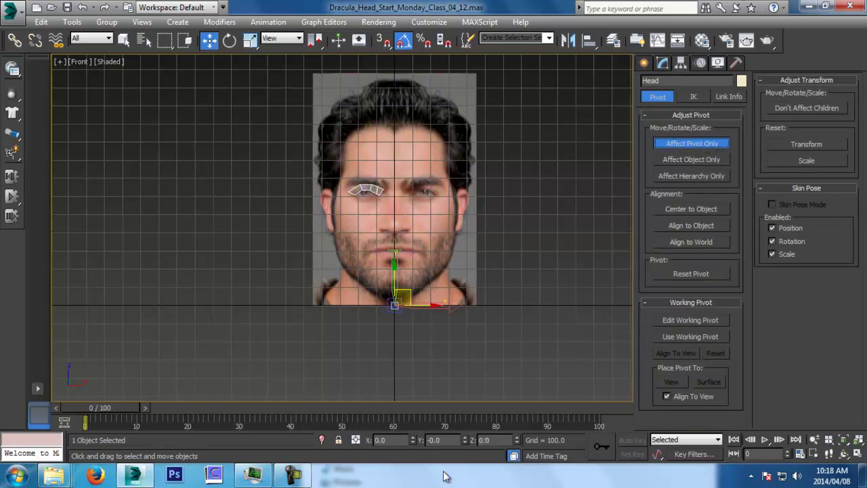
{"action": "right_click", "coordinate": [465, 440]}
{"action": "left_click", "coordinate": [715, 143]}
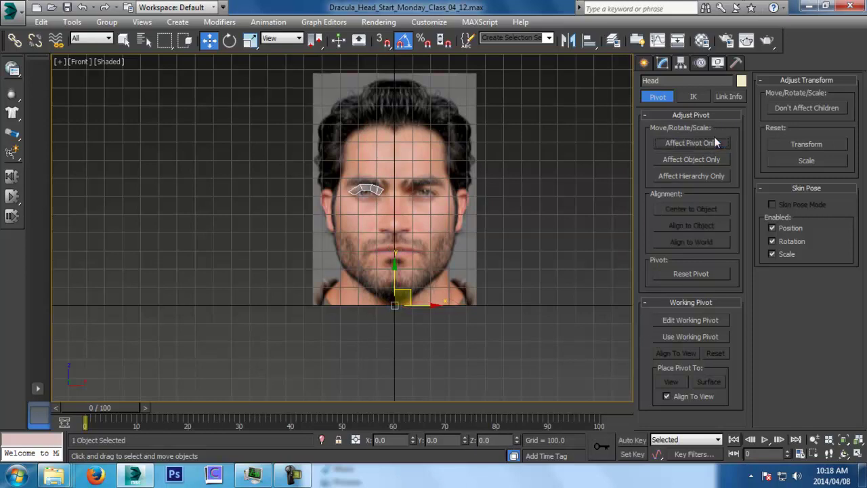
{"action": "left_click", "coordinate": [663, 63]}
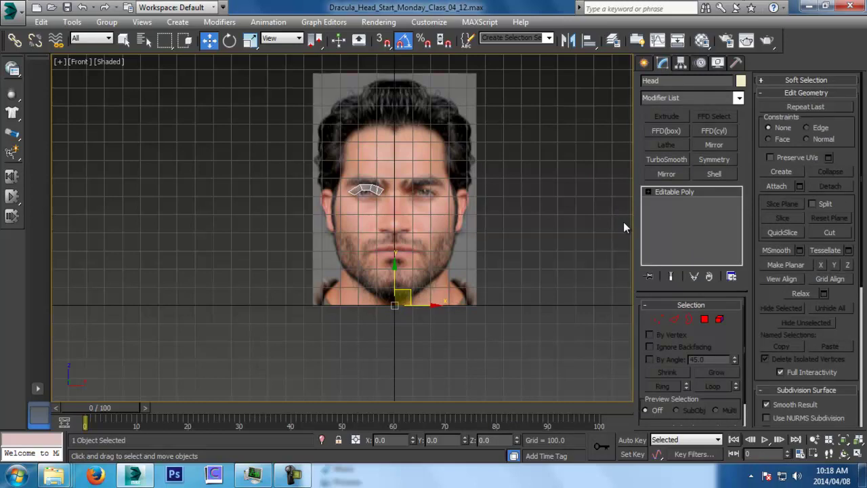
Step: Hide the modifier shortcut buttons and show them again
{"action": "left_click", "coordinate": [733, 277]}
{"action": "left_click", "coordinate": [744, 87]}
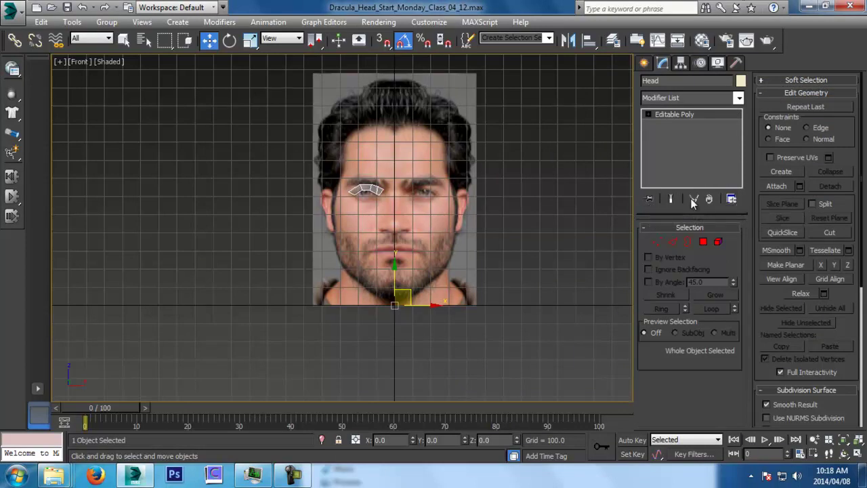
{"action": "left_click", "coordinate": [725, 202]}
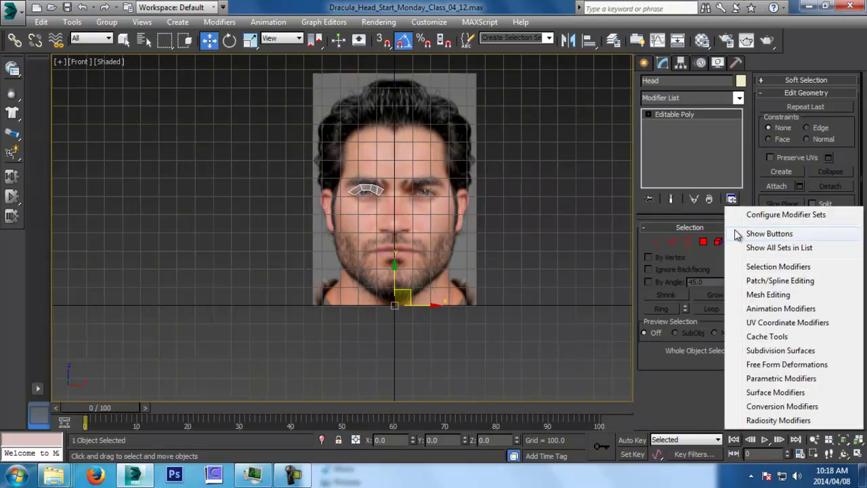
{"action": "left_click", "coordinate": [737, 235]}
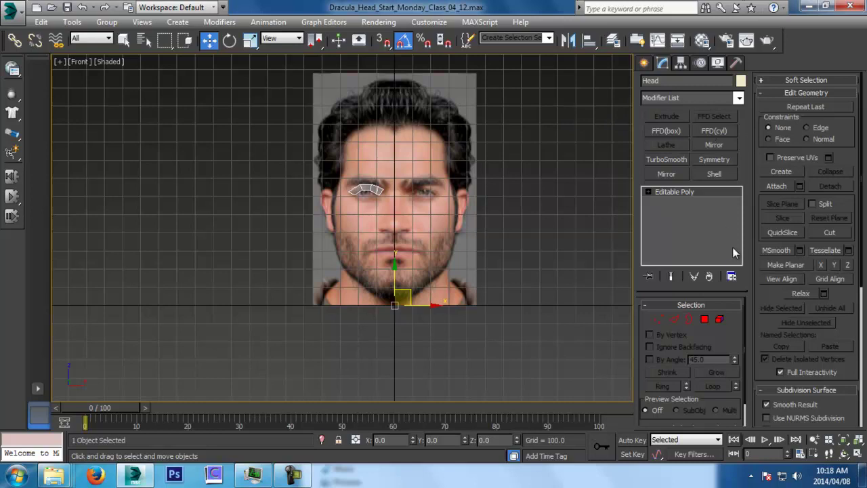
Step: Open the modifier set configuration and try different numbers of total buttons, ending at 10
{"action": "left_click", "coordinate": [731, 277]}
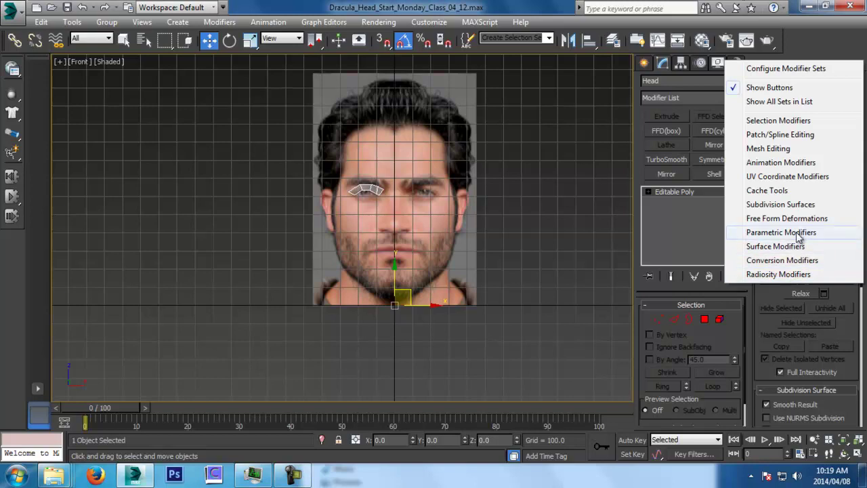
{"action": "left_click", "coordinate": [808, 68]}
{"action": "left_click_drag", "start_coordinate": [468, 110], "coordinate": [512, 97]}
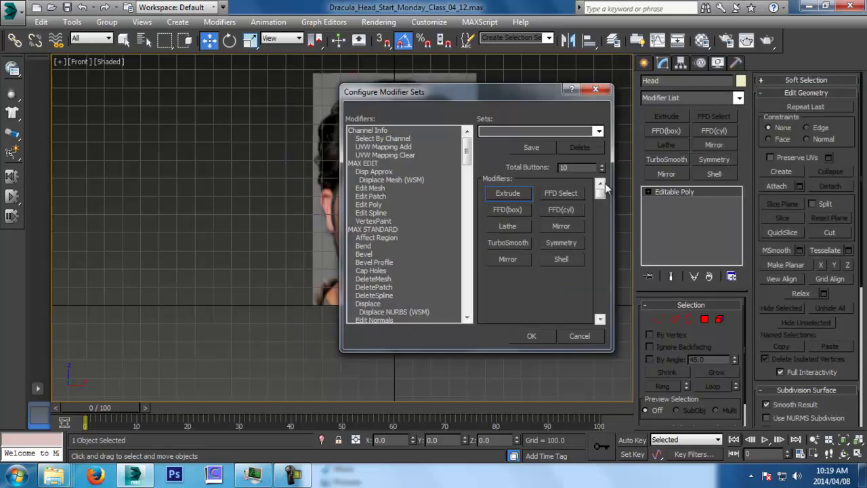
{"action": "left_click", "coordinate": [602, 165]}
{"action": "left_click", "coordinate": [601, 165]}
{"action": "left_click", "coordinate": [602, 171]}
{"action": "left_click", "coordinate": [602, 170]}
{"action": "left_click", "coordinate": [602, 171]}
{"action": "left_click", "coordinate": [602, 164]}
{"action": "left_click", "coordinate": [601, 165]}
{"action": "left_click", "coordinate": [602, 164]}
{"action": "left_click", "coordinate": [602, 171]}
Step: Assign the Mirror modifier to the shortcut slot below TurboSmooth and accept the modifier set
{"action": "left_click_drag", "start_coordinate": [467, 156], "coordinate": [470, 192]}
{"action": "left_click", "coordinate": [509, 259]}
{"action": "left_click_drag", "start_coordinate": [371, 181], "coordinate": [529, 260]}
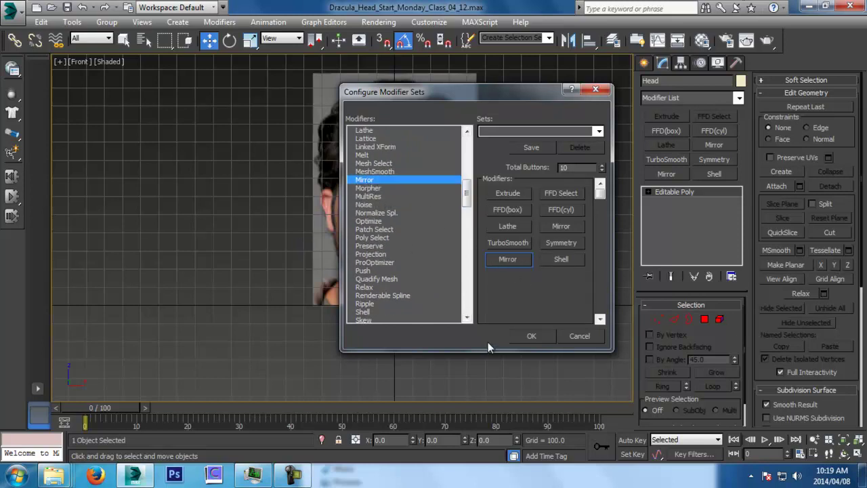
{"action": "left_click", "coordinate": [527, 337]}
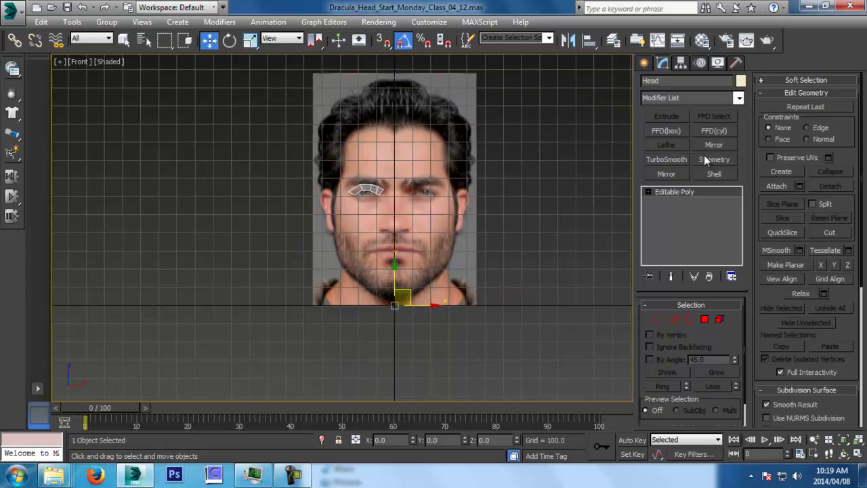
Step: Add a Symmetry modifier to the Head and turn on Flip for the X mirror axis
{"action": "left_click", "coordinate": [712, 159]}
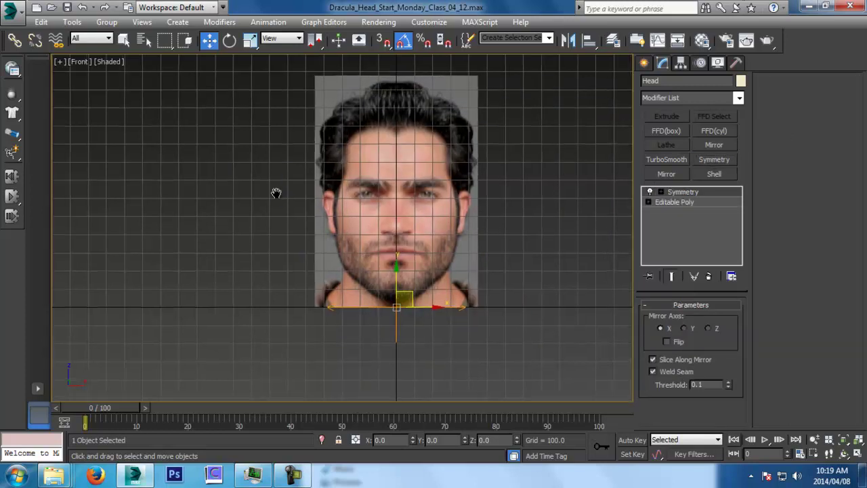
{"action": "scroll", "coordinate": [347, 216], "scroll_direction": "up", "scroll_amount": 4}
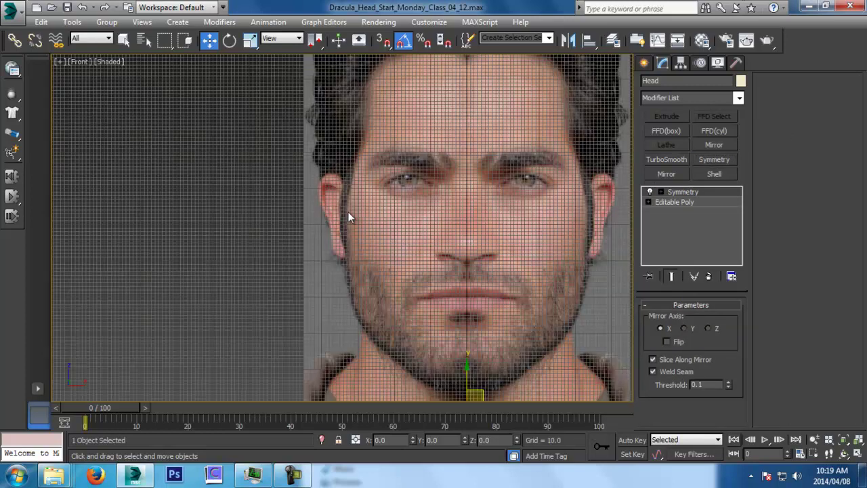
{"action": "left_click", "coordinate": [675, 341]}
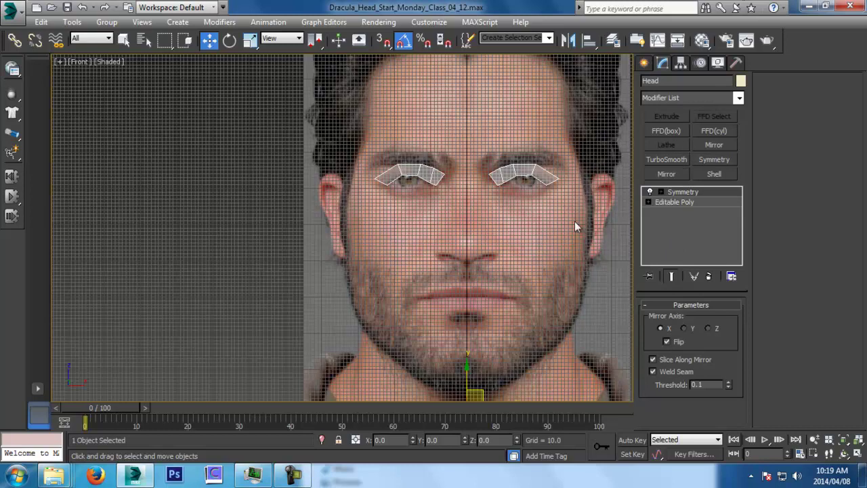
Step: Add a TurboSmooth modifier above Symmetry with 2 iterations
{"action": "left_click", "coordinate": [670, 158]}
{"action": "left_click", "coordinate": [731, 323]}
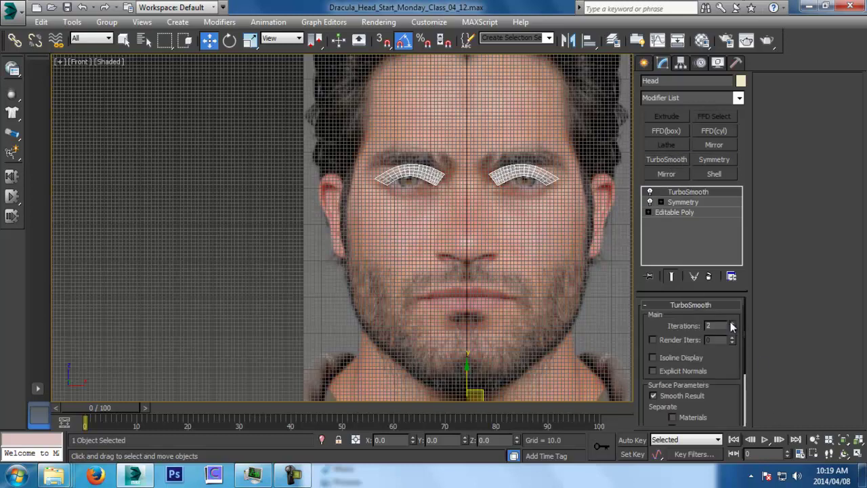
{"action": "scroll", "coordinate": [393, 220], "scroll_direction": "up", "scroll_amount": 3}
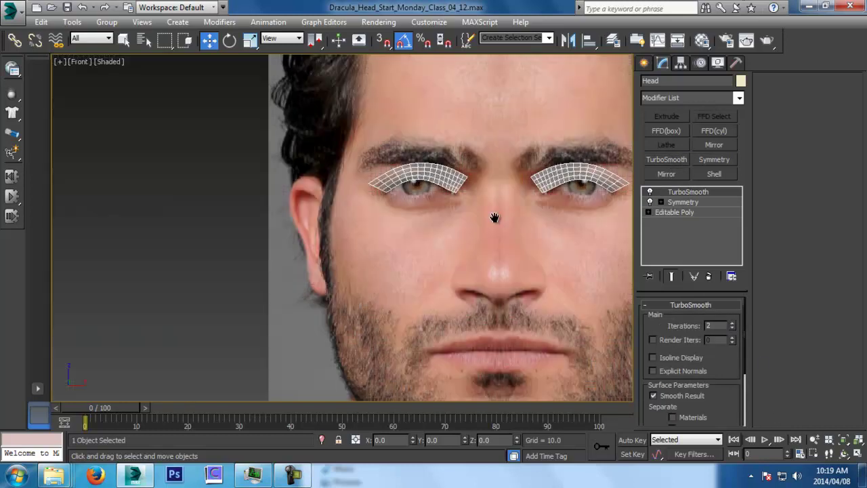
{"action": "scroll", "coordinate": [396, 265], "scroll_direction": "up", "scroll_amount": 3}
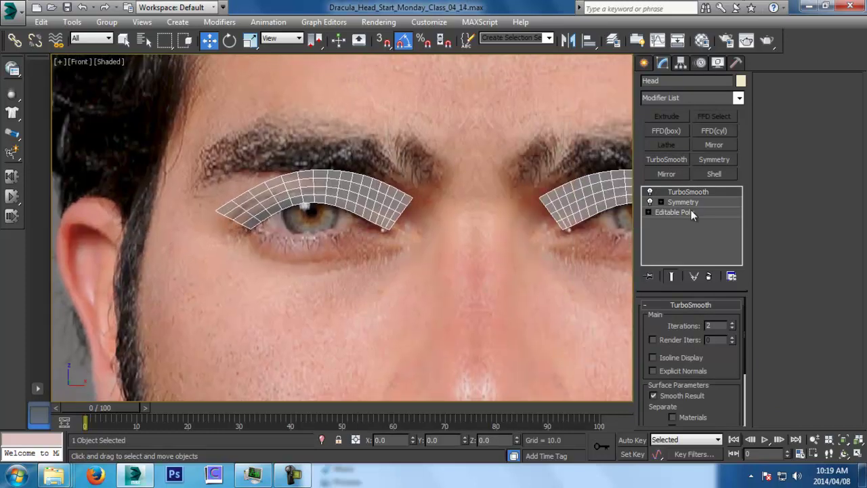
Step: Return to the Editable Poly's edge level and toggle the end-result display repeatedly, leaving it on
{"action": "left_click", "coordinate": [684, 212]}
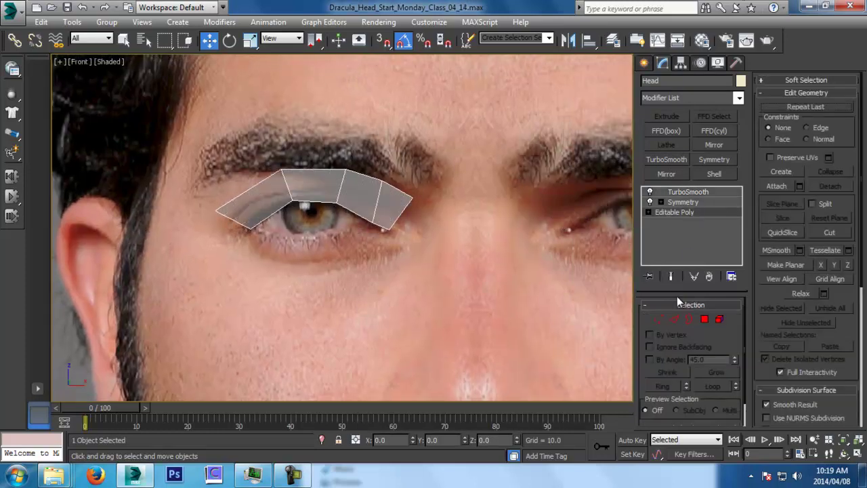
{"action": "left_click", "coordinate": [674, 319]}
{"action": "scroll", "coordinate": [307, 278], "scroll_direction": "up", "scroll_amount": 2}
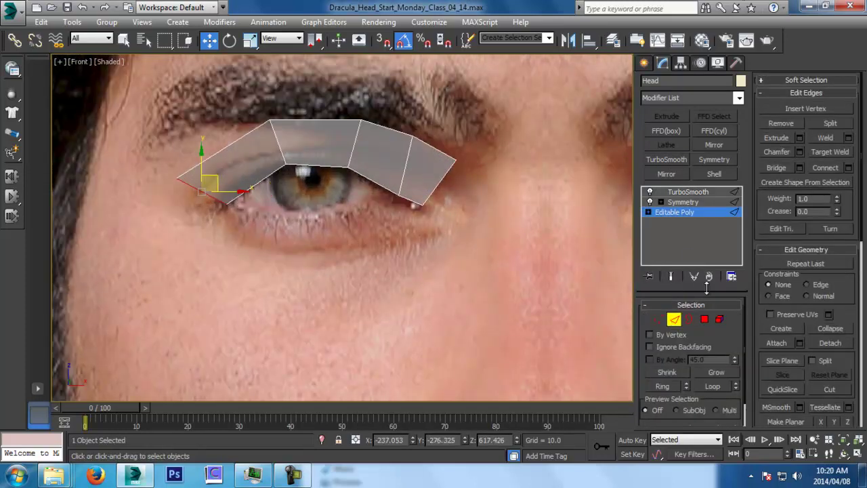
{"action": "left_click", "coordinate": [674, 276]}
{"action": "left_click", "coordinate": [674, 277]}
{"action": "left_click", "coordinate": [674, 276]}
{"action": "left_click", "coordinate": [674, 276]}
{"action": "left_click", "coordinate": [675, 276]}
{"action": "left_click", "coordinate": [674, 276]}
{"action": "left_click", "coordinate": [674, 277]}
{"action": "left_click", "coordinate": [674, 276]}
{"action": "left_click", "coordinate": [675, 277]}
{"action": "left_click", "coordinate": [675, 277]}
{"action": "left_click", "coordinate": [674, 276]}
{"action": "scroll", "coordinate": [260, 185], "scroll_direction": "up", "scroll_amount": 2}
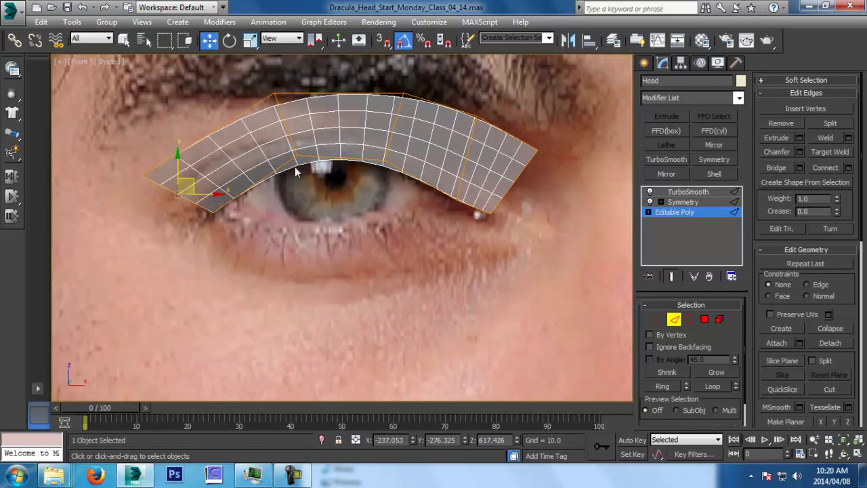
Step: Move the cross edges of the upper-eyelid strip up so the smoothed strip follows the lid line
{"action": "left_click", "coordinate": [289, 134]}
{"action": "left_click_drag", "start_coordinate": [299, 118], "coordinate": [291, 107]}
{"action": "left_click", "coordinate": [391, 132]}
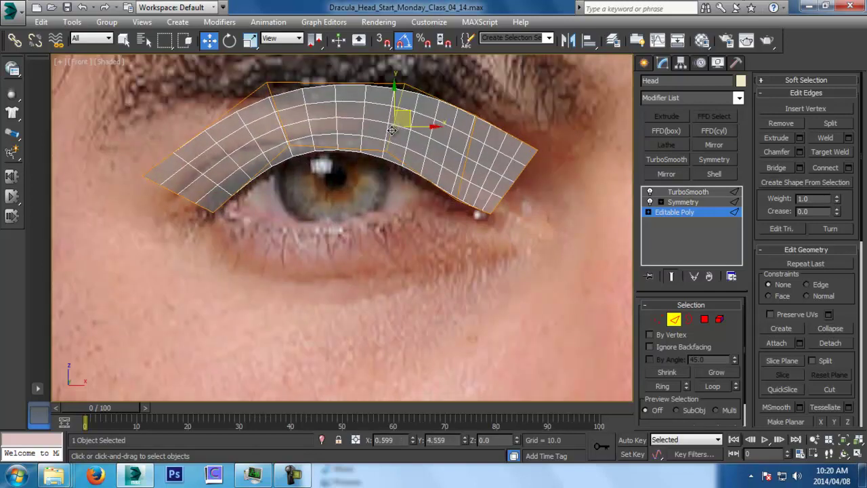
{"action": "left_click_drag", "start_coordinate": [392, 130], "coordinate": [391, 130]}
{"action": "left_click", "coordinate": [461, 184]}
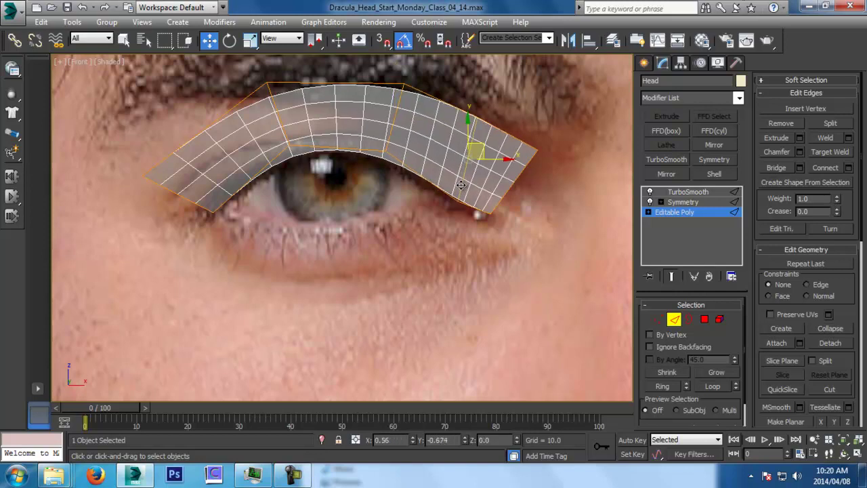
Step: Extend the strip from its outer edge around the outer eye corner, rotating and positioning the new edge, with the end result shown
{"action": "middle_click_drag", "start_coordinate": [255, 171], "coordinate": [299, 169]}
{"action": "left_click", "coordinate": [240, 203]}
{"action": "left_click_drag", "start_coordinate": [244, 188], "coordinate": [223, 161]}
{"action": "left_click", "coordinate": [672, 277]}
{"action": "key", "text": "e"}
{"action": "key", "text": "w"}
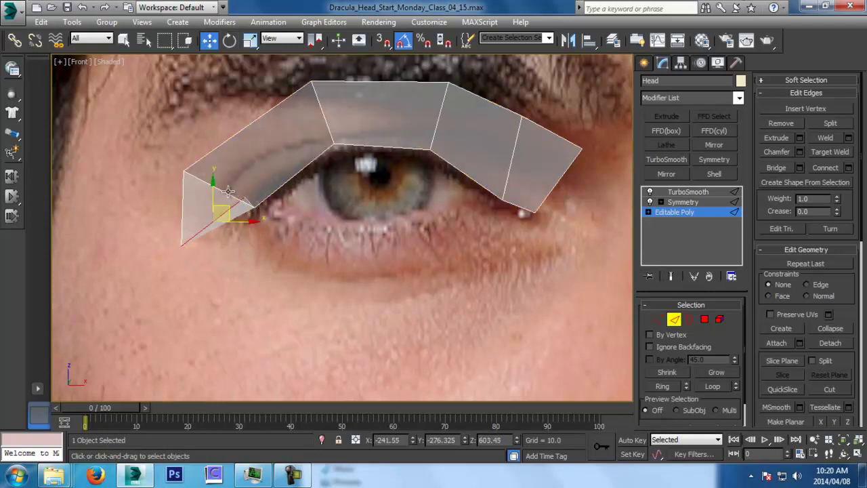
{"action": "left_click_drag", "start_coordinate": [227, 209], "coordinate": [239, 225]}
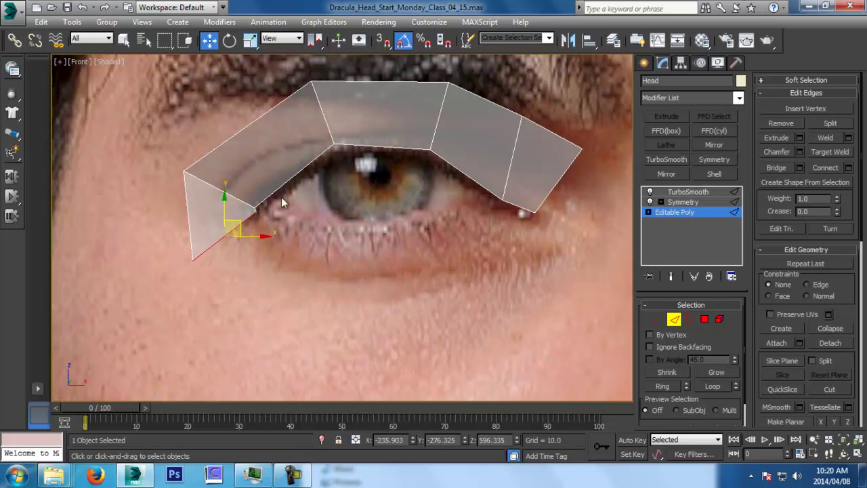
{"action": "middle_click_drag", "start_coordinate": [287, 224], "coordinate": [257, 216]}
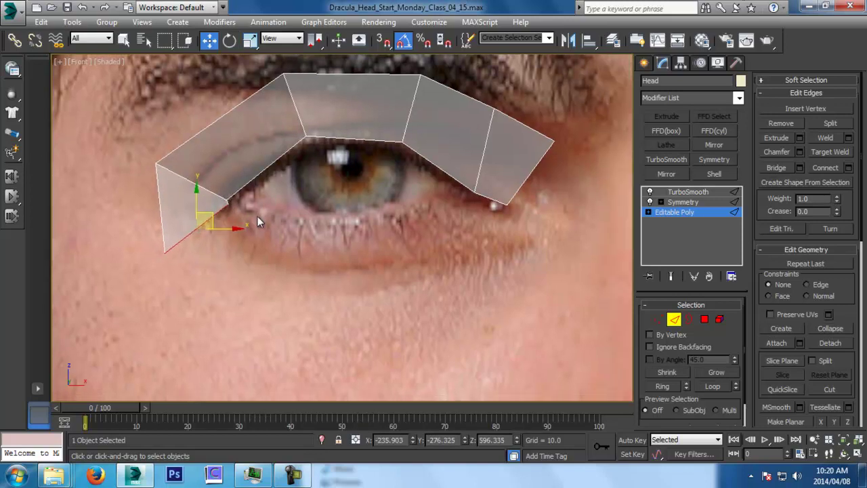
{"action": "left_click", "coordinate": [671, 276]}
{"action": "scroll", "coordinate": [399, 287], "scroll_direction": "up", "scroll_amount": 5}
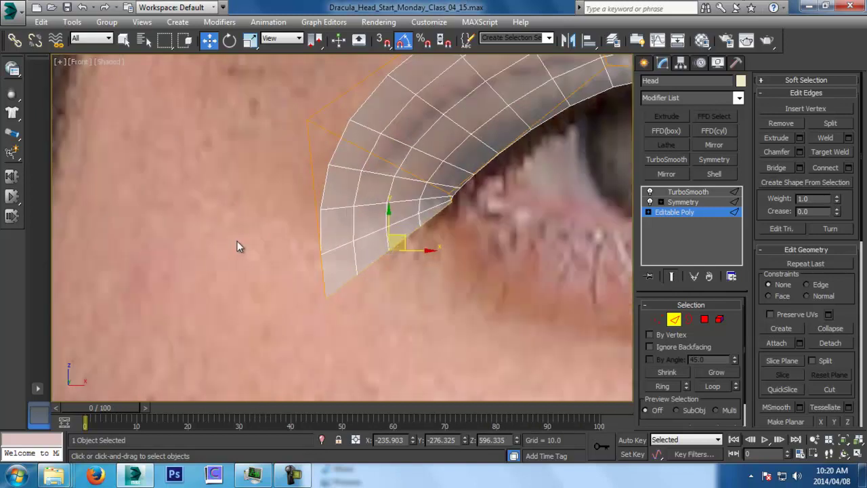
Step: Move the two outermost vertices at the outer eye corner back to Y -232.677 in the Left view and save the scene
{"action": "key", "text": "l"}
{"action": "scroll", "coordinate": [276, 252], "scroll_direction": "up", "scroll_amount": 5}
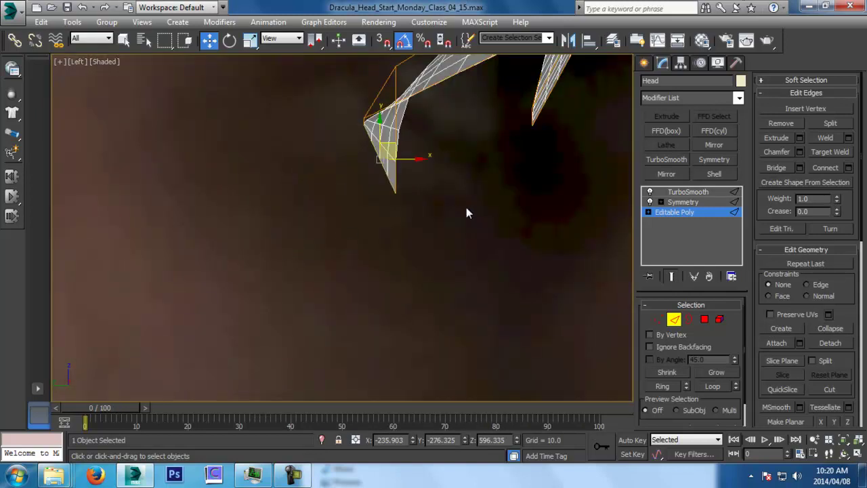
{"action": "key", "text": "f"}
{"action": "left_click", "coordinate": [659, 320]}
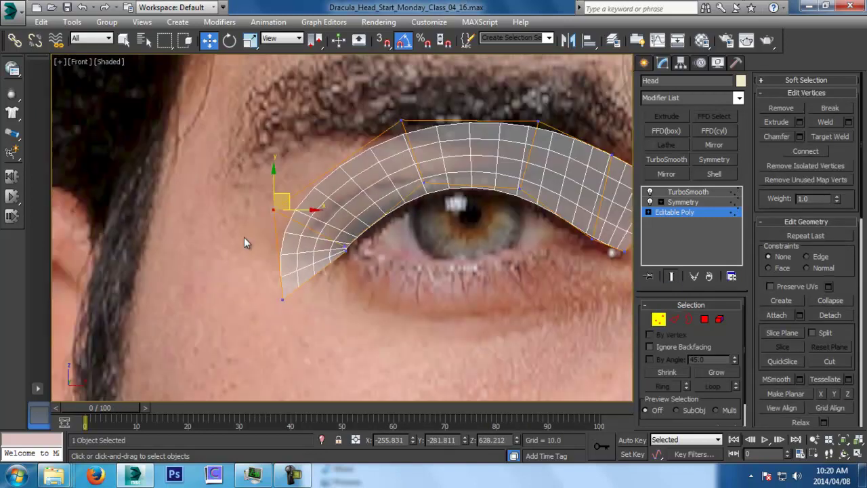
{"action": "left_click_drag", "start_coordinate": [300, 333], "coordinate": [301, 334]}
{"action": "key", "text": "l"}
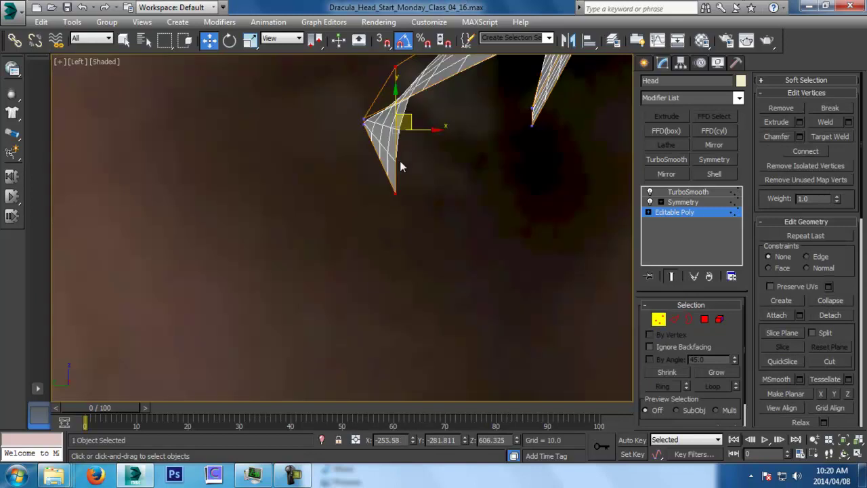
{"action": "left_click_drag", "start_coordinate": [429, 131], "coordinate": [300, 130]}
{"action": "middle_click_drag", "start_coordinate": [349, 154], "coordinate": [351, 238]}
{"action": "scroll", "coordinate": [352, 238], "scroll_direction": "down", "scroll_amount": 2}
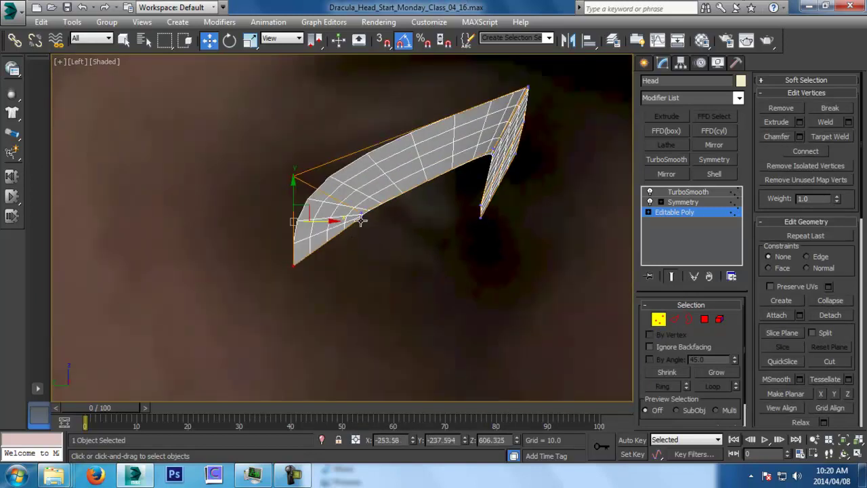
{"action": "scroll", "coordinate": [364, 230], "scroll_direction": "down", "scroll_amount": 4}
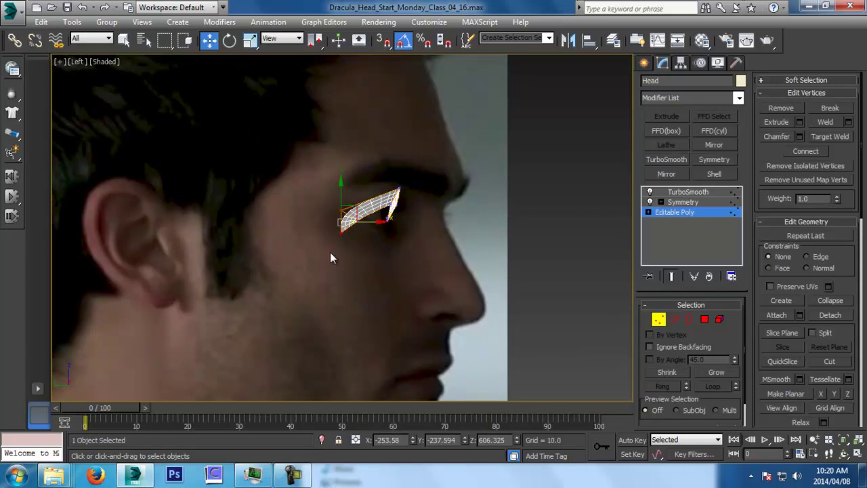
{"action": "left_click_drag", "start_coordinate": [375, 225], "coordinate": [371, 226]}
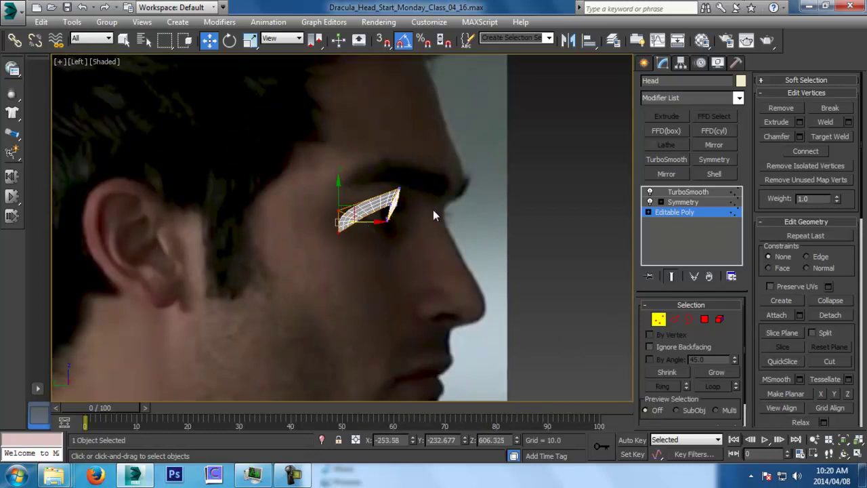
{"action": "middle_click_drag", "start_coordinate": [443, 324], "coordinate": [404, 179]}
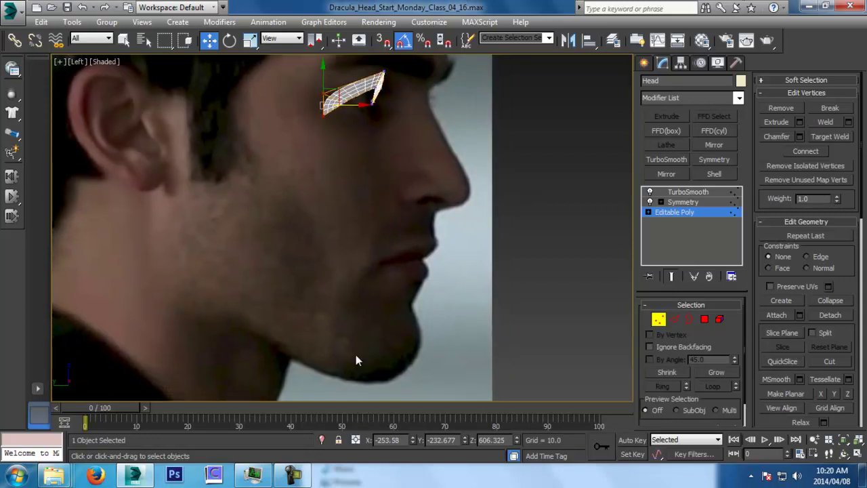
{"action": "key", "text": "f"}
{"action": "scroll", "coordinate": [368, 218], "scroll_direction": "down", "scroll_amount": 3}
{"action": "key", "text": "ctrl+s"}
Step: Adjust the individual vertices at the outer eye corner in the Front view to fit the corner of the eye
{"action": "middle_click_drag", "start_coordinate": [369, 244], "coordinate": [328, 214]}
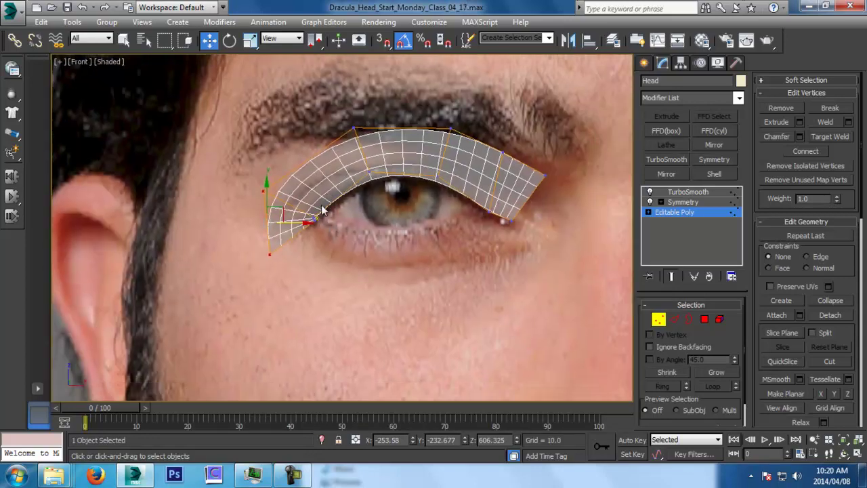
{"action": "scroll", "coordinate": [327, 213], "scroll_direction": "up", "scroll_amount": 6}
{"action": "left_click", "coordinate": [305, 243]}
{"action": "mouse_move", "coordinate": [315, 227]}
{"action": "left_mouse_down"}
{"action": "mouse_move", "coordinate": [314, 214]}
{"action": "mouse_move", "coordinate": [321, 249]}
{"action": "mouse_move", "coordinate": [319, 239]}
{"action": "left_mouse_up"}
{"action": "left_click", "coordinate": [305, 230]}
{"action": "left_click_drag", "start_coordinate": [306, 206], "coordinate": [307, 205]}
{"action": "scroll", "coordinate": [425, 196], "scroll_direction": "down", "scroll_amount": 2}
{"action": "middle_click_drag", "start_coordinate": [417, 153], "coordinate": [320, 248]}
{"action": "left_click", "coordinate": [347, 244]}
{"action": "left_click_drag", "start_coordinate": [347, 218], "coordinate": [347, 217]}
{"action": "scroll", "coordinate": [346, 218], "scroll_direction": "down", "scroll_amount": 3}
{"action": "middle_click_drag", "start_coordinate": [465, 315], "coordinate": [462, 294]}
Step: Extend the strip's lower end edge inward beneath the eye and rotate it to follow the lower lid
{"action": "left_click", "coordinate": [675, 320]}
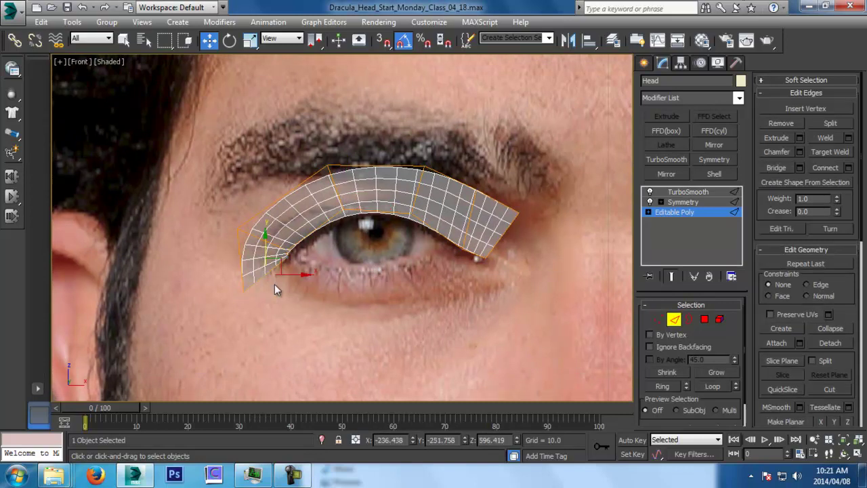
{"action": "middle_click_drag", "start_coordinate": [433, 271], "coordinate": [429, 256]}
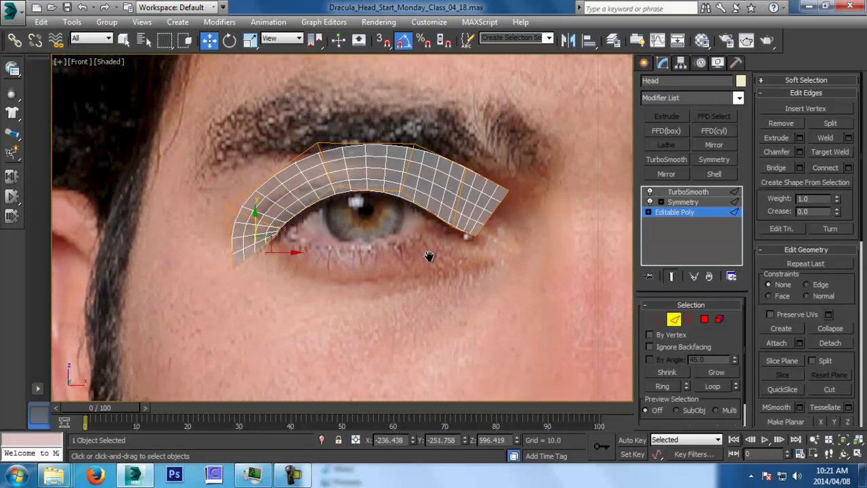
{"action": "left_click_drag", "start_coordinate": [265, 235], "coordinate": [343, 255], "text": "shift"}
{"action": "key", "text": "e"}
{"action": "key", "text": "w"}
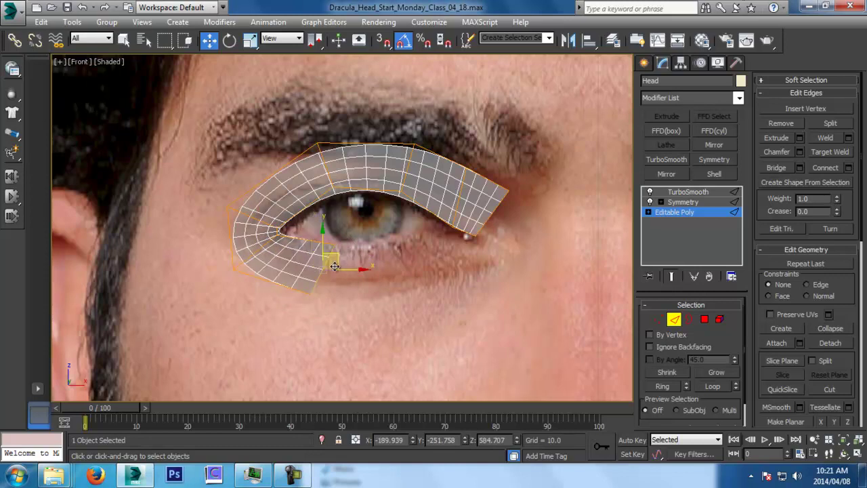
Step: Reposition the lower vertex at the new end of the lower-lid strip and save the scene
{"action": "scroll", "coordinate": [459, 288], "scroll_direction": "up", "scroll_amount": 3}
{"action": "left_click", "coordinate": [657, 319]}
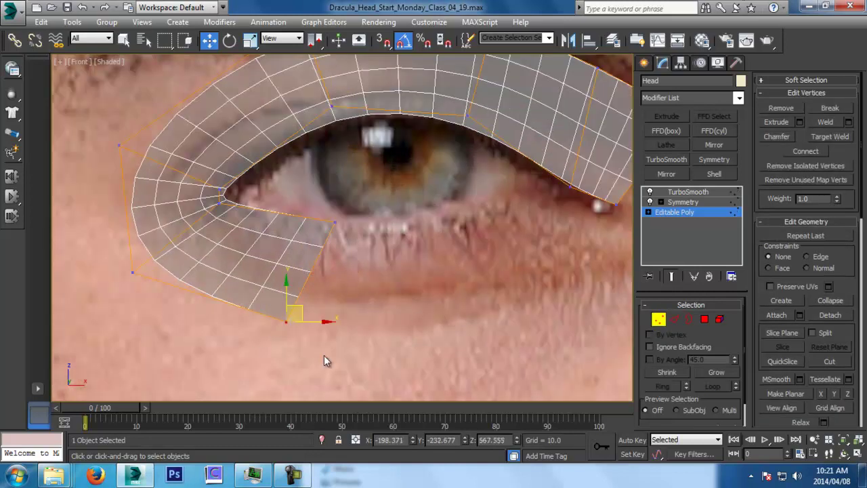
{"action": "left_click_drag", "start_coordinate": [300, 348], "coordinate": [302, 347]}
{"action": "scroll", "coordinate": [410, 329], "scroll_direction": "down", "scroll_amount": 3}
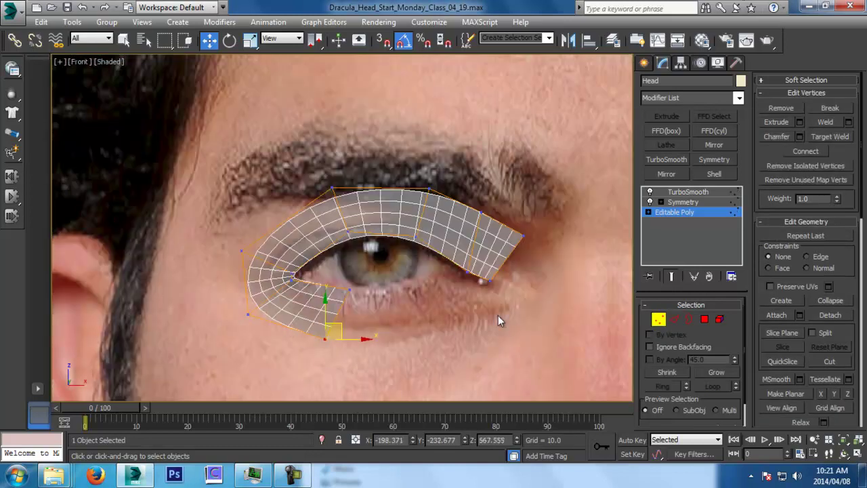
{"action": "left_click_drag", "start_coordinate": [341, 327], "coordinate": [347, 329]}
{"action": "key", "text": "ctrl+s"}
Step: Move the end vertices of the lower-lid strip forward in the Left view to match the profile
{"action": "left_click", "coordinate": [350, 290], "text": "ctrl"}
{"action": "key", "text": "l"}
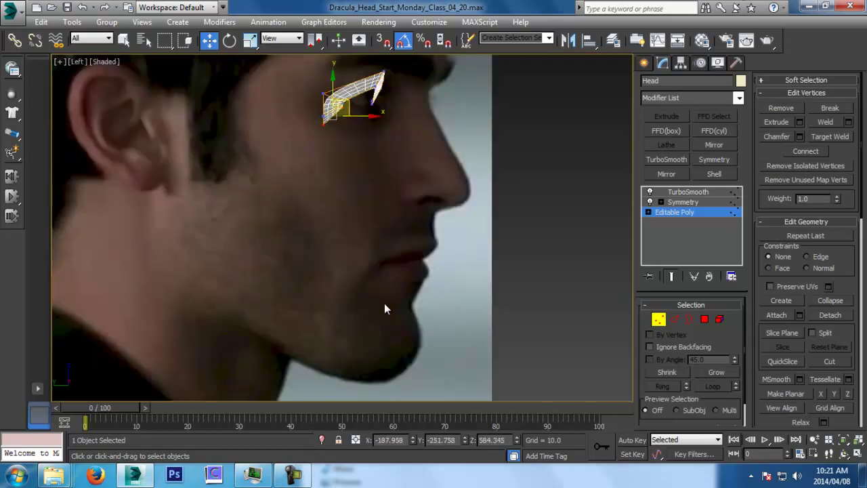
{"action": "middle_click_drag", "start_coordinate": [379, 203], "coordinate": [379, 330]}
{"action": "scroll", "coordinate": [361, 250], "scroll_direction": "up", "scroll_amount": 4}
{"action": "left_click_drag", "start_coordinate": [368, 230], "coordinate": [420, 252]}
{"action": "left_click_drag", "start_coordinate": [396, 203], "coordinate": [417, 214]}
{"action": "left_click_drag", "start_coordinate": [397, 259], "coordinate": [418, 246]}
Step: Extend the lower-lid strip with another segment beneath the iris in the Front view, rotate its end edge and save the scene
{"action": "key", "text": "f"}
{"action": "middle_click_drag", "start_coordinate": [412, 269], "coordinate": [379, 256]}
{"action": "left_click", "coordinate": [675, 320]}
{"action": "left_click_drag", "start_coordinate": [340, 303], "coordinate": [403, 277], "text": "shift"}
{"action": "key", "text": "e"}
{"action": "key", "text": "w"}
{"action": "key", "text": "ctrl+s"}
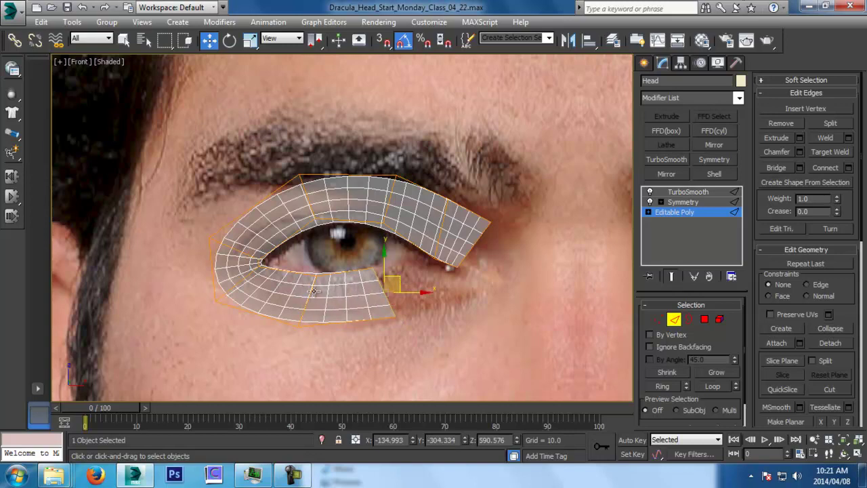
Step: Shift the two cross edges of the lower-lid strip toward the outer corner and fine-tune the upper vertex at its end
{"action": "left_click", "coordinate": [313, 292]}
{"action": "left_click_drag", "start_coordinate": [322, 288], "coordinate": [307, 289]}
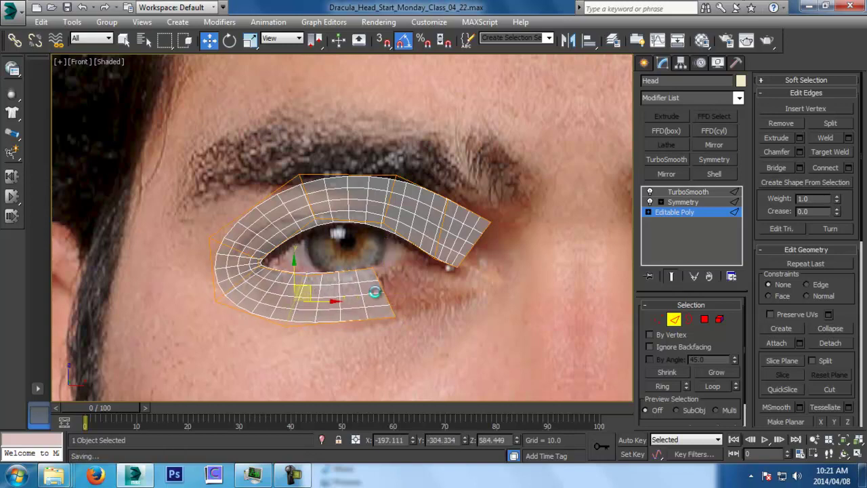
{"action": "left_click", "coordinate": [385, 292]}
{"action": "left_click_drag", "start_coordinate": [393, 285], "coordinate": [384, 290]}
{"action": "left_click", "coordinate": [659, 320]}
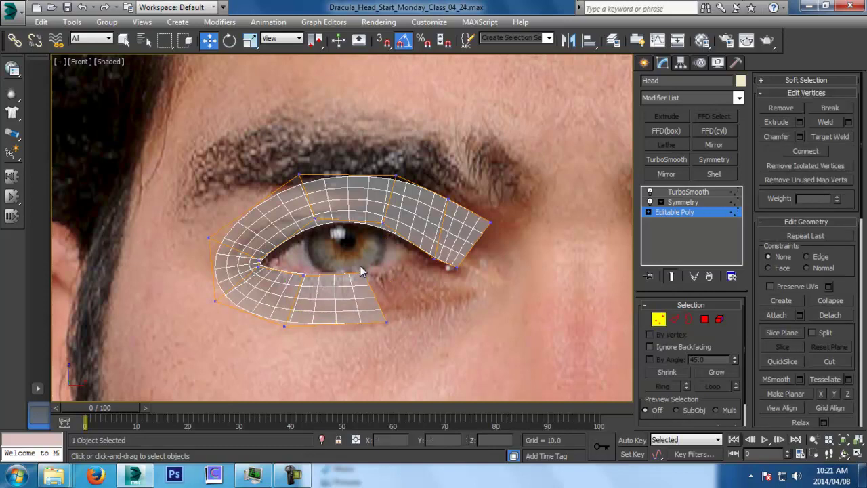
{"action": "left_click", "coordinate": [364, 271]}
{"action": "left_click_drag", "start_coordinate": [377, 260], "coordinate": [377, 259]}
Step: Extend the lower-lid strip's end edge with one more segment toward the inner eye corner
{"action": "left_click", "coordinate": [678, 320]}
{"action": "scroll", "coordinate": [382, 295], "scroll_direction": "up", "scroll_amount": 3}
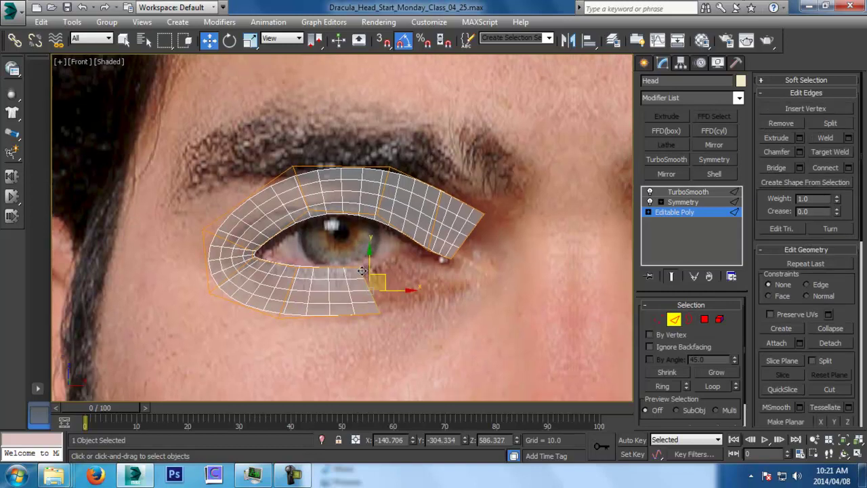
{"action": "left_click_drag", "start_coordinate": [427, 264], "coordinate": [472, 316], "text": "shift"}
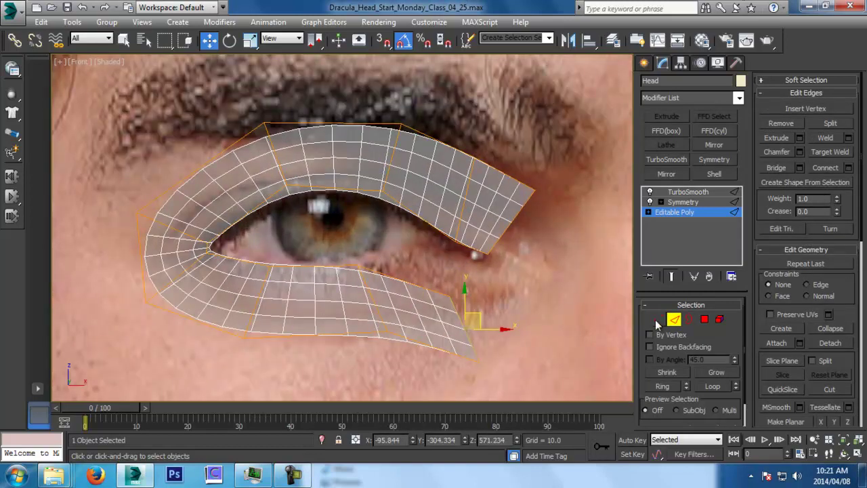
Step: Move the two vertices of the newest lower-lid segment up toward the inner eye corner
{"action": "left_click", "coordinate": [661, 324]}
{"action": "left_click_drag", "start_coordinate": [430, 283], "coordinate": [458, 310]}
{"action": "left_click_drag", "start_coordinate": [461, 278], "coordinate": [452, 231]}
{"action": "left_click_drag", "start_coordinate": [501, 381], "coordinate": [501, 381]}
{"action": "left_click_drag", "start_coordinate": [494, 351], "coordinate": [473, 290]}
Step: Adjust the depth of both end vertices of the lower-lid strip in the Left view
{"action": "left_click", "coordinate": [440, 250], "text": "ctrl"}
{"action": "key", "text": "l"}
{"action": "middle_click_drag", "start_coordinate": [456, 290], "coordinate": [466, 325]}
{"action": "scroll", "coordinate": [392, 261], "scroll_direction": "up", "scroll_amount": 3}
{"action": "left_click_drag", "start_coordinate": [478, 262], "coordinate": [477, 262]}
Step: Adjust the depth of the two vertices on the cross edge before the lower-lid strip's end in the Perspective view
{"action": "key", "text": "p"}
{"action": "middle_click_drag", "start_coordinate": [477, 262], "coordinate": [285, 300], "text": "alt"}
{"action": "scroll", "coordinate": [358, 290], "scroll_direction": "up", "scroll_amount": 3}
{"action": "left_click_drag", "start_coordinate": [285, 301], "coordinate": [355, 372]}
{"action": "middle_click_drag", "start_coordinate": [334, 326], "coordinate": [329, 333], "text": "alt"}
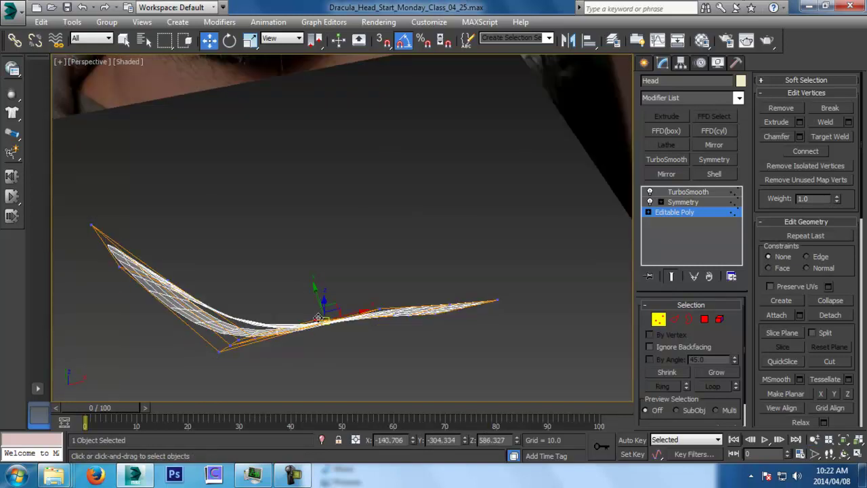
{"action": "left_click_drag", "start_coordinate": [319, 298], "coordinate": [326, 323]}
{"action": "middle_click_drag", "start_coordinate": [345, 332], "coordinate": [372, 255], "text": "alt"}
Step: Extend the lower-lid strip's end edge by another segment toward the inner eye corner in the Front view
{"action": "left_click", "coordinate": [675, 320]}
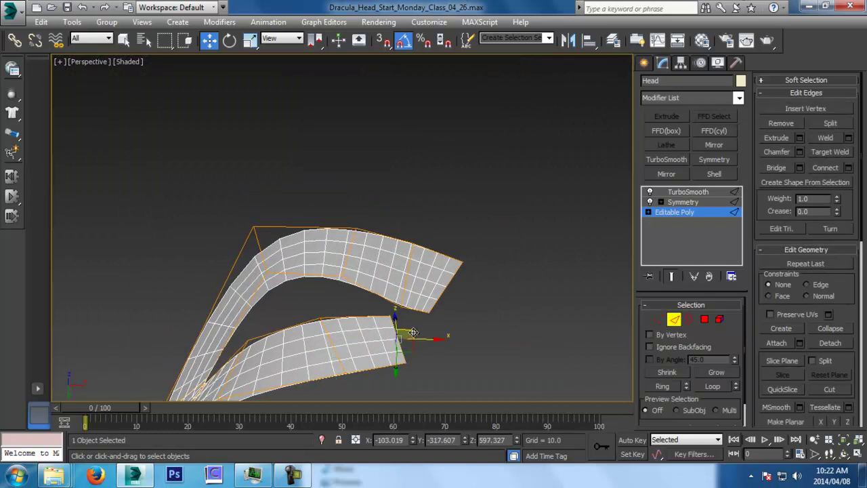
{"action": "middle_click_drag", "start_coordinate": [401, 331], "coordinate": [398, 329], "text": "alt"}
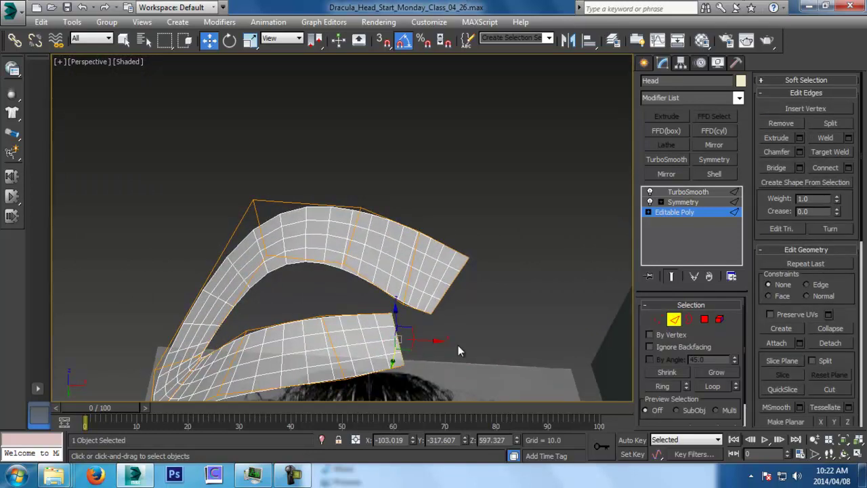
{"action": "key", "text": "f"}
{"action": "scroll", "coordinate": [468, 328], "scroll_direction": "up", "scroll_amount": 2}
{"action": "middle_click_drag", "start_coordinate": [468, 328], "coordinate": [402, 326]}
{"action": "left_click_drag", "start_coordinate": [394, 240], "coordinate": [468, 271], "text": "shift"}
{"action": "middle_click_drag", "start_coordinate": [196, 265], "coordinate": [347, 329]}
{"action": "scroll", "coordinate": [347, 303], "scroll_direction": "down", "scroll_amount": 2}
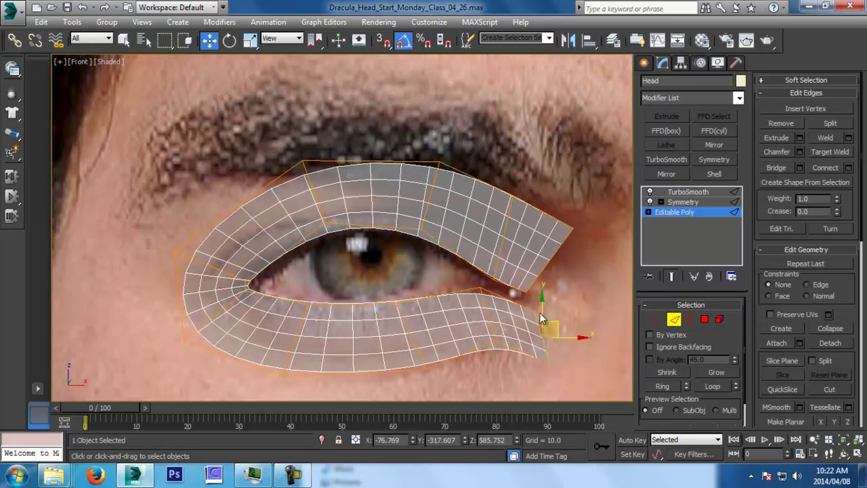
Step: Shift the new lower-lid end edge at the inner corner and rotate it to face the upper strip's end
{"action": "middle_click_drag", "start_coordinate": [579, 328], "coordinate": [442, 241]}
{"action": "scroll", "coordinate": [442, 243], "scroll_direction": "up", "scroll_amount": 2}
{"action": "left_click_drag", "start_coordinate": [396, 247], "coordinate": [411, 213]}
{"action": "key", "text": "e"}
{"action": "key", "text": "w"}
Step: Rotate the upper-lid strip's end edge at the inner corner toward the lower strip
{"action": "left_click", "coordinate": [374, 180]}
{"action": "middle_click_drag", "start_coordinate": [393, 181], "coordinate": [395, 201]}
{"action": "key", "text": "e"}
{"action": "left_click_drag", "start_coordinate": [431, 162], "coordinate": [431, 184]}
{"action": "key", "text": "w"}
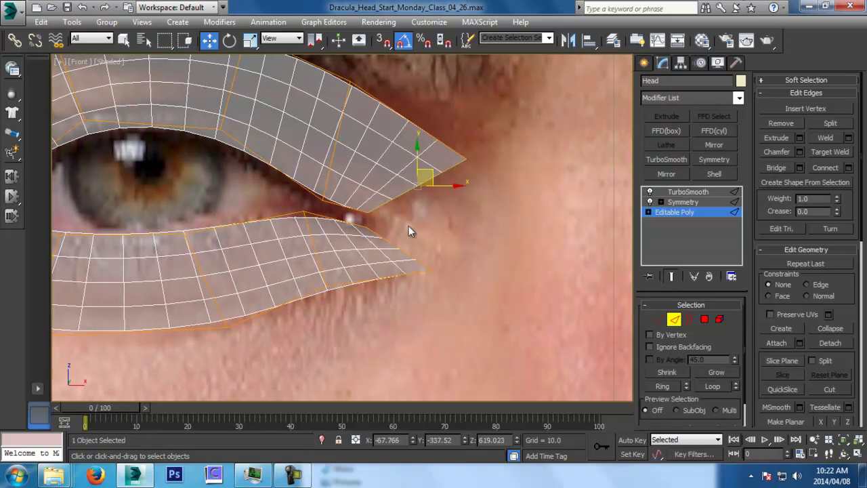
Step: Bridge the end edges of the upper and lower strips to close the ring around the eye, and save incremental versions
{"action": "key", "text": "ctrl+s"}
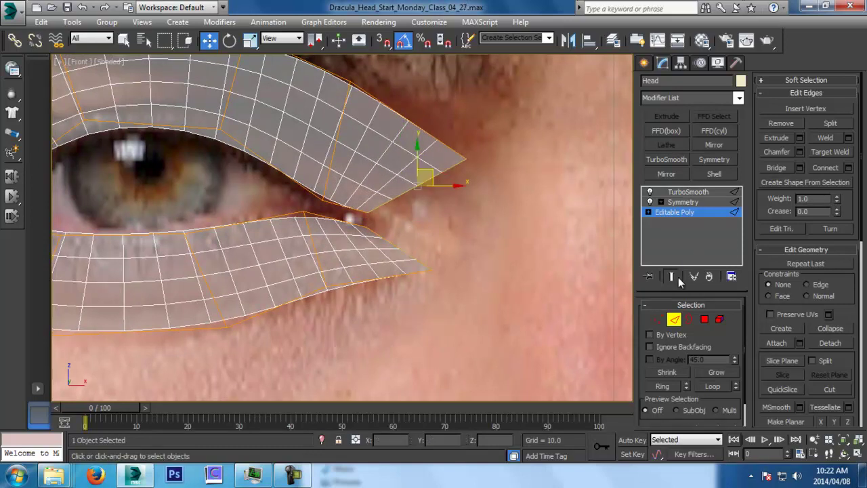
{"action": "left_click", "coordinate": [679, 276]}
{"action": "scroll", "coordinate": [411, 254], "scroll_direction": "down", "scroll_amount": 3}
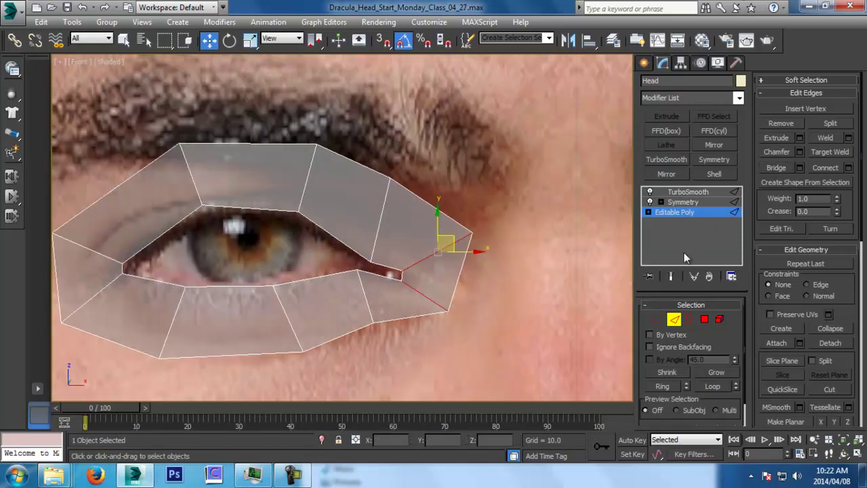
{"action": "left_click", "coordinate": [677, 277]}
{"action": "scroll", "coordinate": [398, 287], "scroll_direction": "up", "scroll_amount": 3}
{"action": "key", "text": "ctrl+s"}
Step: Nudge the lower-lid rim vertex beside the inner eye corner into place against the Front reference
{"action": "left_click", "coordinate": [658, 322]}
{"action": "mouse_move", "coordinate": [312, 243]}
{"action": "left_mouse_down"}
{"action": "mouse_move", "coordinate": [338, 271]}
{"action": "mouse_move", "coordinate": [327, 251]}
{"action": "left_mouse_up"}
{"action": "scroll", "coordinate": [338, 290], "scroll_direction": "down", "scroll_amount": 3}
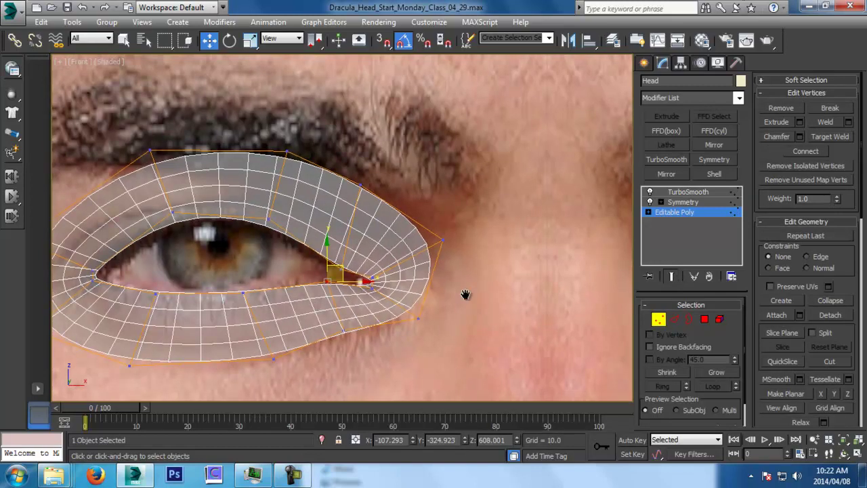
{"action": "left_click", "coordinate": [659, 320]}
Step: Move the two outer-outline vertices below the inner eye corner forward in depth in the Left view
{"action": "key", "text": "p"}
{"action": "scroll", "coordinate": [559, 317], "scroll_direction": "down", "scroll_amount": 5}
{"action": "middle_click_drag", "start_coordinate": [559, 317], "coordinate": [457, 355], "text": "alt"}
{"action": "scroll", "coordinate": [380, 325], "scroll_direction": "up", "scroll_amount": 4}
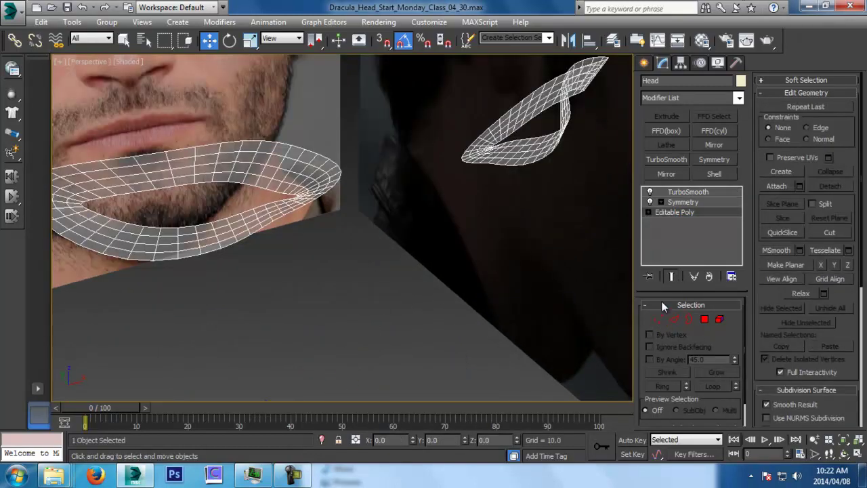
{"action": "left_click", "coordinate": [660, 319]}
{"action": "middle_click_drag", "start_coordinate": [195, 264], "coordinate": [259, 242], "text": "alt"}
{"action": "left_click_drag", "start_coordinate": [287, 232], "coordinate": [328, 213]}
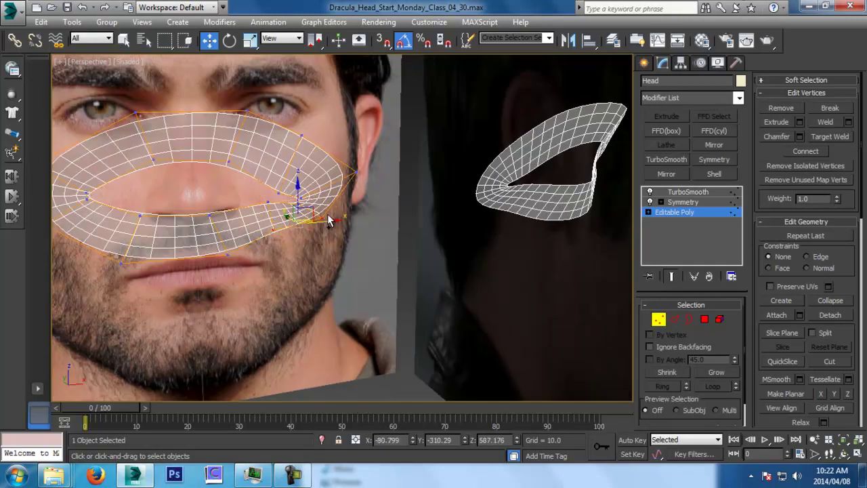
{"action": "key", "text": "l"}
{"action": "left_click_drag", "start_coordinate": [459, 270], "coordinate": [533, 269]}
{"action": "middle_click_drag", "start_coordinate": [533, 270], "coordinate": [424, 309]}
{"action": "scroll", "coordinate": [498, 284], "scroll_direction": "down", "scroll_amount": 2}
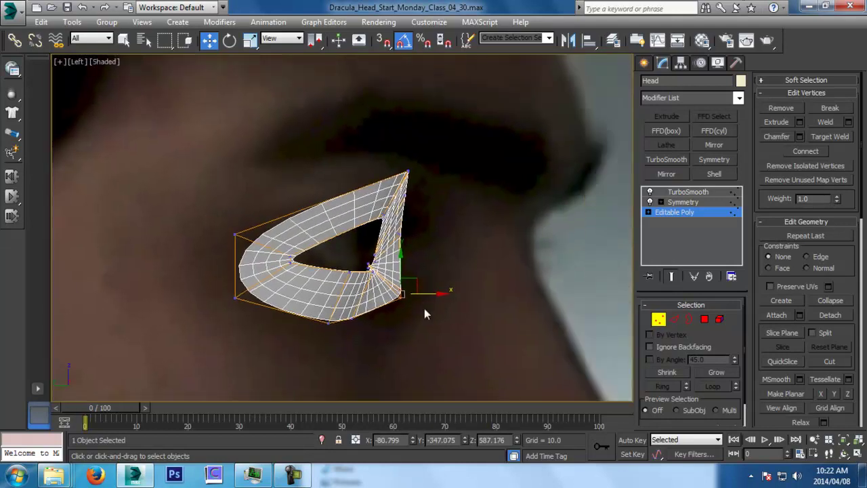
{"action": "scroll", "coordinate": [424, 309], "scroll_direction": "down", "scroll_amount": 2}
{"action": "left_click_drag", "start_coordinate": [431, 298], "coordinate": [435, 298]}
Step: Pull the upper outline vertex at the inner eye corner forward in the Perspective view
{"action": "middle_click_drag", "start_coordinate": [422, 248], "coordinate": [443, 302]}
{"action": "key", "text": "p"}
{"action": "left_click", "coordinate": [428, 270]}
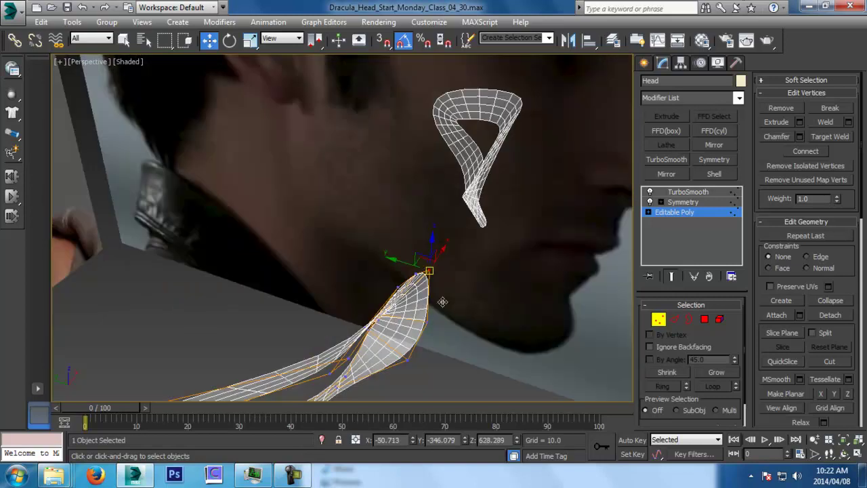
{"action": "left_click_drag", "start_coordinate": [403, 261], "coordinate": [407, 263]}
{"action": "middle_click_drag", "start_coordinate": [407, 262], "coordinate": [412, 269], "text": "alt"}
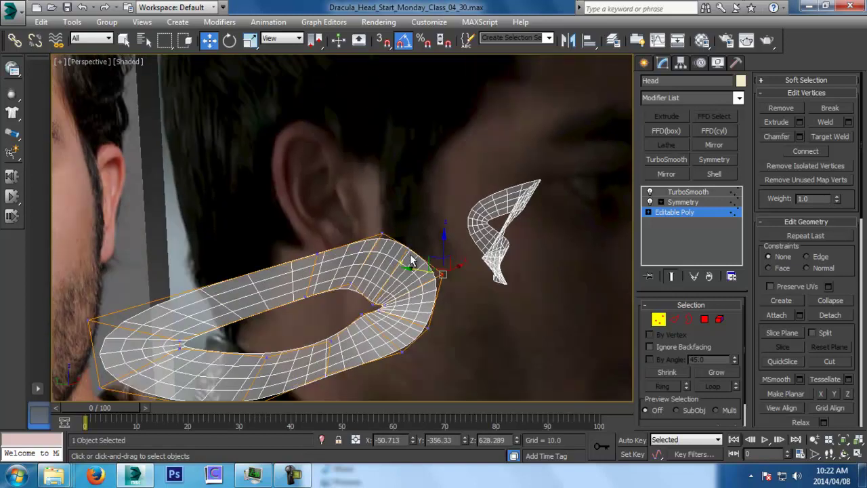
Step: Adjust the depth of the neighbouring upper-lid outline vertices near the inner corner
{"action": "left_click_drag", "start_coordinate": [419, 269], "coordinate": [365, 227]}
{"action": "middle_click_drag", "start_coordinate": [368, 228], "coordinate": [410, 263], "text": "alt"}
{"action": "left_click_drag", "start_coordinate": [367, 235], "coordinate": [388, 251]}
Step: Move the lower-lid outline vertex forward and toward the outer eye corner to smooth the lid's curve
{"action": "middle_click_drag", "start_coordinate": [447, 300], "coordinate": [508, 376], "text": "alt"}
{"action": "middle_click_drag", "start_coordinate": [508, 376], "coordinate": [483, 359]}
{"action": "middle_click_drag", "start_coordinate": [384, 271], "coordinate": [380, 243], "text": "alt"}
{"action": "left_click", "coordinate": [322, 227]}
{"action": "middle_click_drag", "start_coordinate": [323, 228], "coordinate": [333, 249], "text": "alt"}
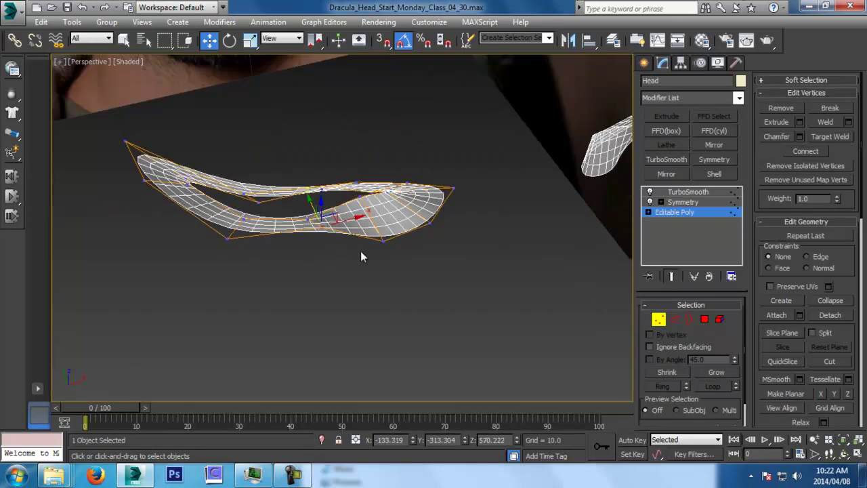
{"action": "left_click_drag", "start_coordinate": [314, 214], "coordinate": [343, 234]}
{"action": "middle_click_drag", "start_coordinate": [359, 330], "coordinate": [305, 217], "text": "alt"}
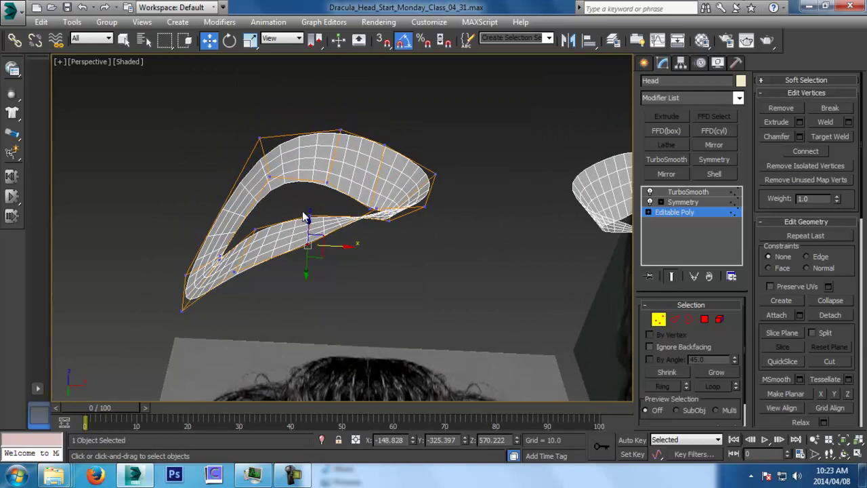
{"action": "left_click_drag", "start_coordinate": [311, 264], "coordinate": [332, 234]}
Step: Pull the lower-lid rim vertex beside the inner eye corner slightly forward in depth
{"action": "middle_click_drag", "start_coordinate": [331, 226], "coordinate": [370, 317], "text": "alt"}
{"action": "middle_click_drag", "start_coordinate": [401, 227], "coordinate": [341, 264]}
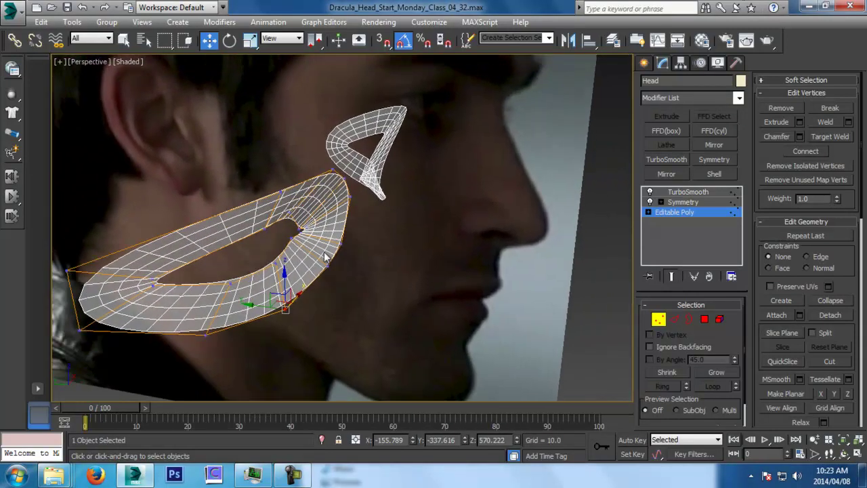
{"action": "left_click", "coordinate": [293, 235]}
{"action": "left_click_drag", "start_coordinate": [269, 235], "coordinate": [274, 236]}
{"action": "middle_click_drag", "start_coordinate": [274, 236], "coordinate": [417, 239], "text": "alt"}
Step: Save incremental versions of the scene and check both eye rings against the Front reference
{"action": "key", "text": "ctrl+s"}
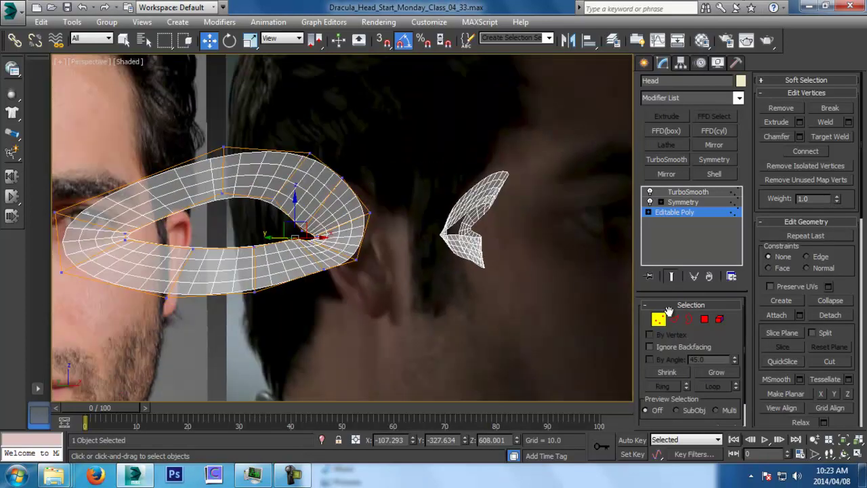
{"action": "key", "text": "f"}
{"action": "scroll", "coordinate": [484, 275], "scroll_direction": "down", "scroll_amount": 4}
{"action": "key", "text": "ctrl+s"}
{"action": "middle_click_drag", "start_coordinate": [510, 294], "coordinate": [486, 276]}
{"action": "scroll", "coordinate": [486, 275], "scroll_direction": "down", "scroll_amount": 2}
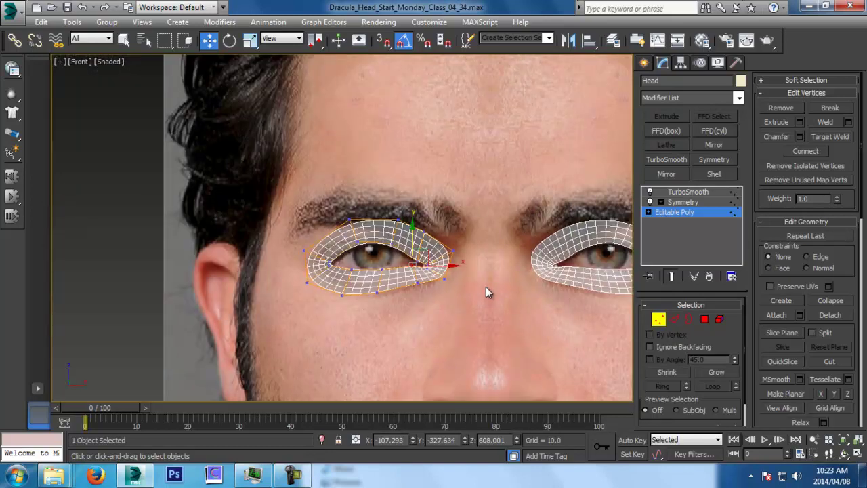
{"action": "scroll", "coordinate": [441, 261], "scroll_direction": "up", "scroll_amount": 4}
{"action": "key", "text": "ctrl+s"}
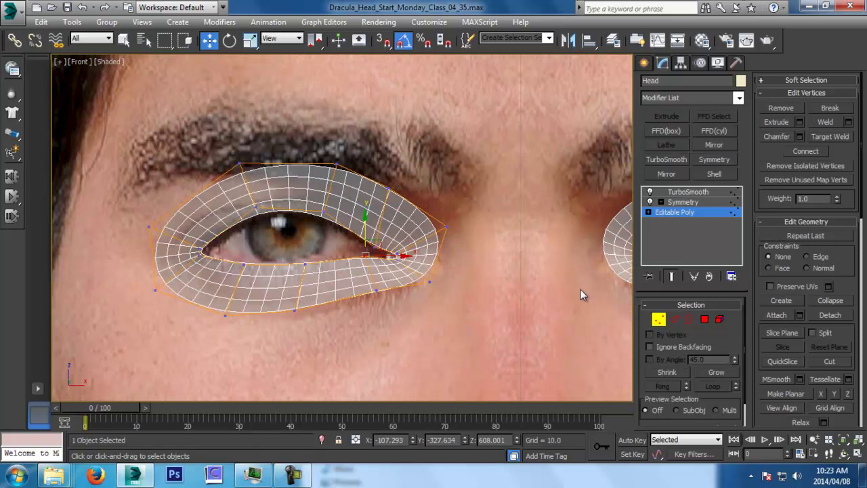
Step: Leave vertex editing, unhide the eyeball sphere, and turn off see-through display for the head and the sphere
{"action": "left_click", "coordinate": [655, 319]}
{"action": "left_click", "coordinate": [502, 168]}
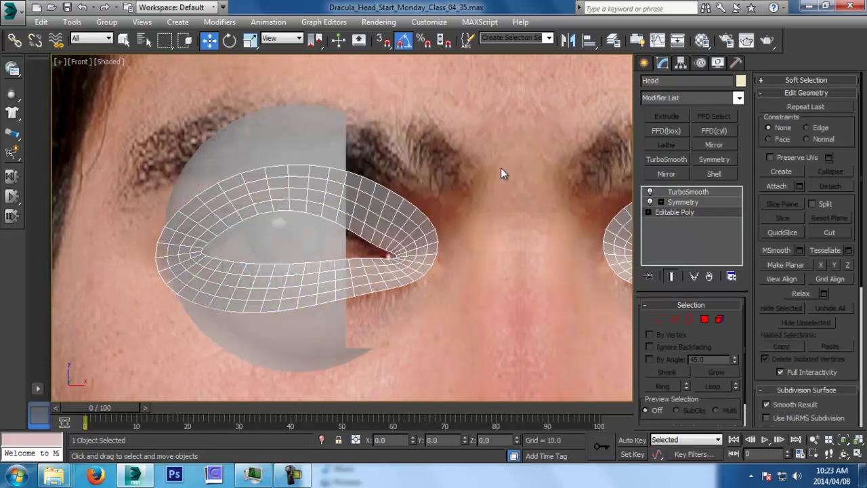
{"action": "key", "text": "alt+x"}
{"action": "left_click", "coordinate": [284, 245]}
{"action": "key", "text": "alt+x"}
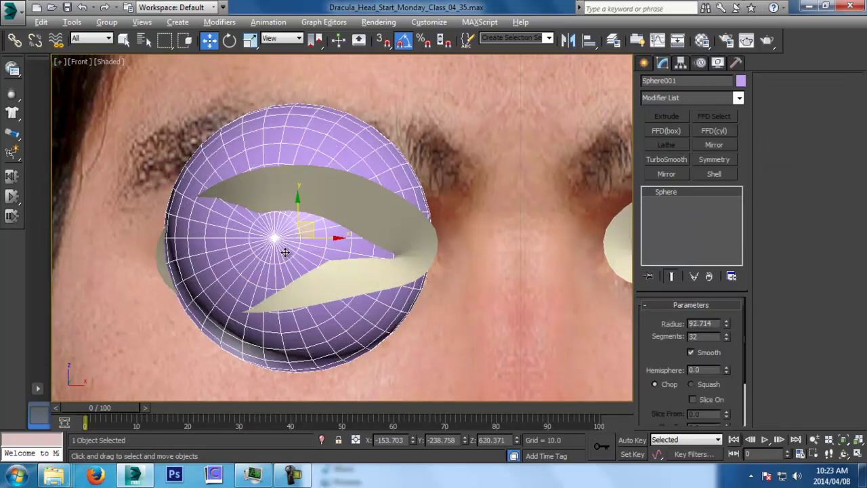
Step: Frame the eyeball sphere in the Perspective view, reselect the head and save an incremental version
{"action": "key", "text": "p"}
{"action": "key", "text": "z"}
{"action": "middle_click_drag", "start_coordinate": [296, 274], "coordinate": [330, 317], "text": "alt"}
{"action": "left_click", "coordinate": [459, 282]}
{"action": "key", "text": "ctrl+s"}
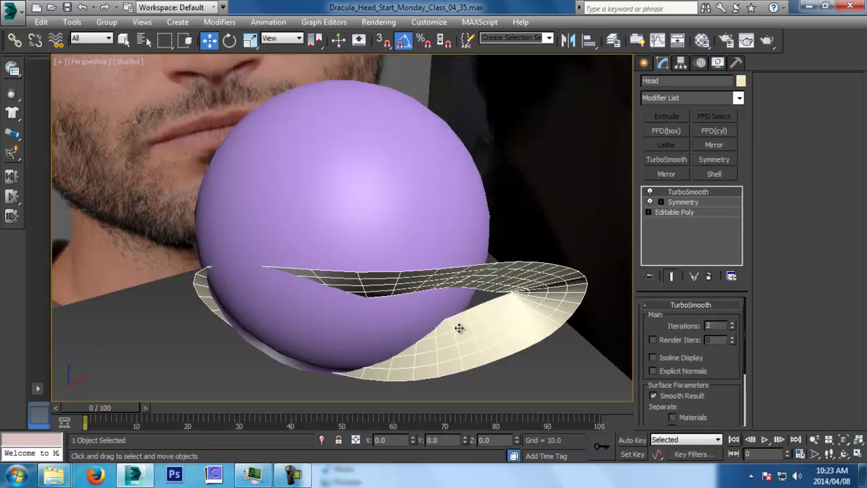
Step: Enter vertex editing on the head's Editable Poly level and turn off the end-result display
{"action": "middle_click_drag", "start_coordinate": [459, 328], "coordinate": [452, 234]}
{"action": "left_click", "coordinate": [689, 213]}
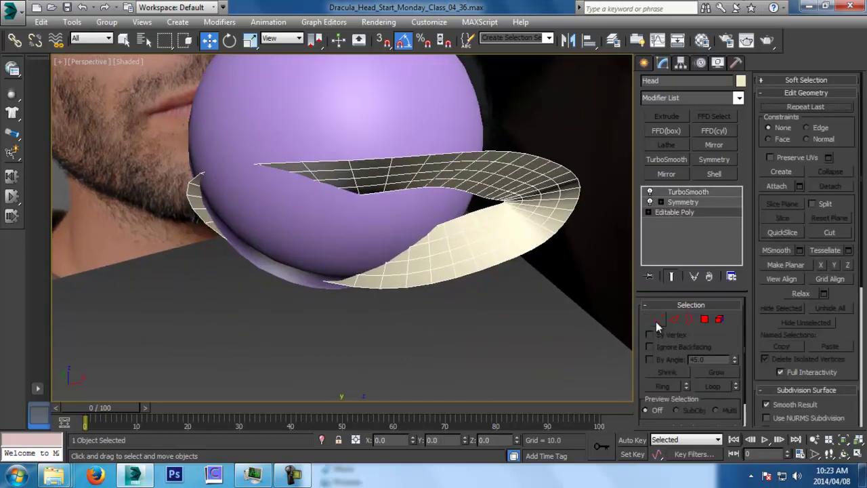
{"action": "left_click", "coordinate": [658, 321]}
{"action": "middle_click_drag", "start_coordinate": [273, 246], "coordinate": [271, 277], "text": "alt"}
{"action": "left_click", "coordinate": [670, 277]}
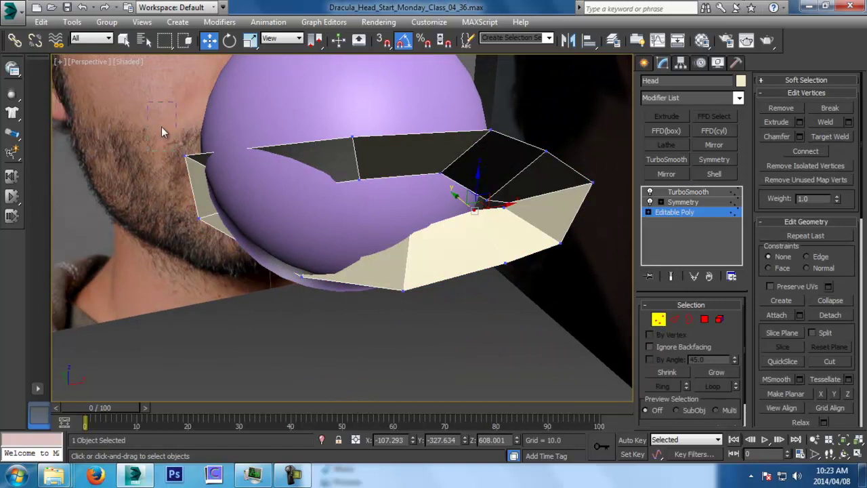
Step: Select only the outer-corner vertices of the eye ring and reposition them outward and in depth around the eyeball
{"action": "left_click_drag", "start_coordinate": [329, 332], "coordinate": [329, 332]}
{"action": "middle_click_drag", "start_coordinate": [288, 196], "coordinate": [273, 147], "text": "alt"}
{"action": "left_click_drag", "start_coordinate": [242, 187], "coordinate": [251, 210]}
{"action": "key", "text": "ctrl+z"}
{"action": "middle_click_drag", "start_coordinate": [345, 166], "coordinate": [363, 213], "text": "alt"}
{"action": "left_click_drag", "start_coordinate": [306, 293], "coordinate": [382, 221], "text": "alt"}
{"action": "middle_click_drag", "start_coordinate": [376, 219], "coordinate": [350, 274], "text": "alt"}
{"action": "left_click_drag", "start_coordinate": [254, 204], "coordinate": [232, 210]}
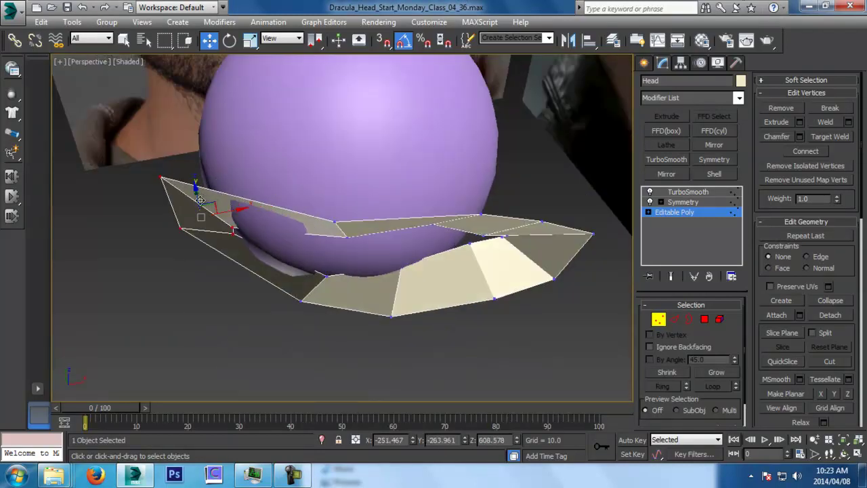
{"action": "middle_click_drag", "start_coordinate": [201, 194], "coordinate": [226, 218], "text": "alt"}
{"action": "left_click_drag", "start_coordinate": [176, 206], "coordinate": [190, 215]}
Step: Select the vertices on the middle of the lower lid and adjust their depth over the eyeball
{"action": "middle_click_drag", "start_coordinate": [379, 260], "coordinate": [338, 230], "text": "alt"}
{"action": "left_click_drag", "start_coordinate": [398, 216], "coordinate": [433, 258]}
{"action": "middle_click_drag", "start_coordinate": [423, 235], "coordinate": [432, 264], "text": "alt"}
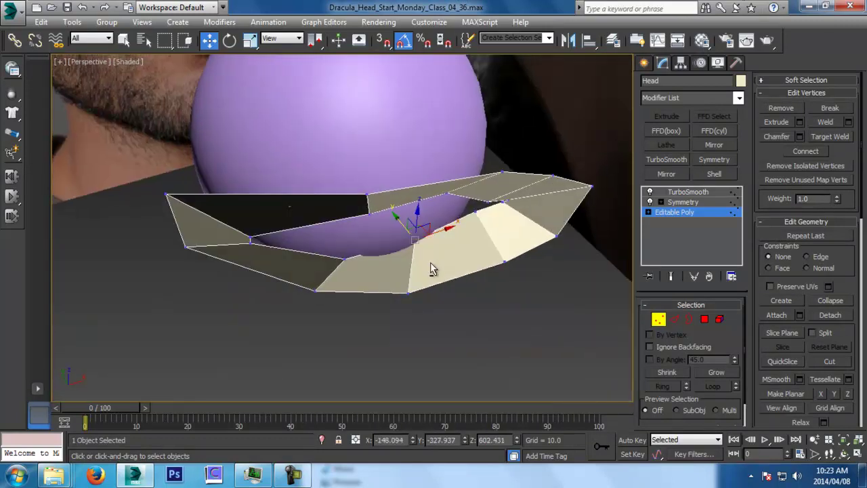
{"action": "left_click_drag", "start_coordinate": [402, 225], "coordinate": [409, 232]}
Step: Turn the end-result display back on and adjust the depth of the lower-lid vertices near the inner corner
{"action": "left_click", "coordinate": [672, 276]}
{"action": "middle_click_drag", "start_coordinate": [528, 270], "coordinate": [331, 279], "text": "alt"}
{"action": "left_click_drag", "start_coordinate": [331, 279], "coordinate": [364, 215]}
{"action": "middle_click_drag", "start_coordinate": [362, 227], "coordinate": [471, 152], "text": "alt"}
{"action": "left_click_drag", "start_coordinate": [436, 171], "coordinate": [436, 171]}
{"action": "left_click_drag", "start_coordinate": [379, 173], "coordinate": [464, 307]}
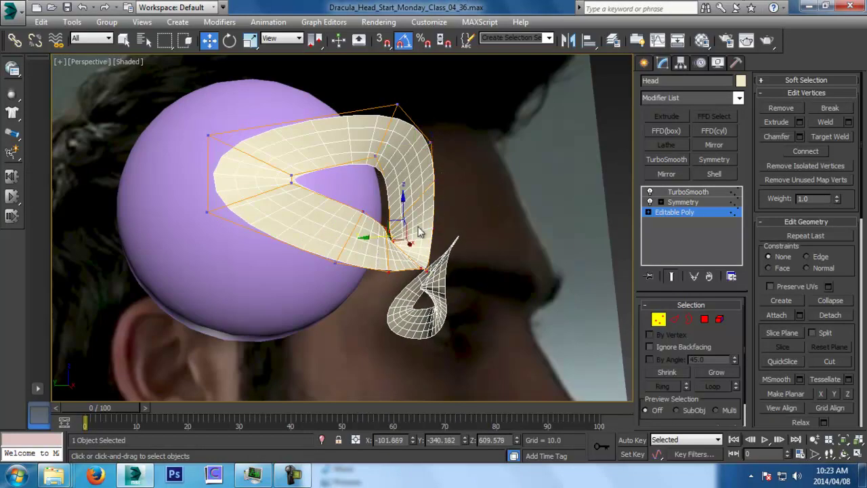
{"action": "left_click_drag", "start_coordinate": [382, 238], "coordinate": [381, 238]}
Step: Reposition the outer-corner vertices in depth and sideways so the smoothed ring wraps around the eyeball
{"action": "middle_click_drag", "start_coordinate": [381, 236], "coordinate": [370, 193], "text": "alt"}
{"action": "left_click_drag", "start_coordinate": [300, 363], "coordinate": [301, 363]}
{"action": "left_click_drag", "start_coordinate": [253, 322], "coordinate": [256, 317]}
{"action": "middle_click_drag", "start_coordinate": [372, 243], "coordinate": [314, 275], "text": "alt"}
{"action": "scroll", "coordinate": [311, 278], "scroll_direction": "up", "scroll_amount": 3}
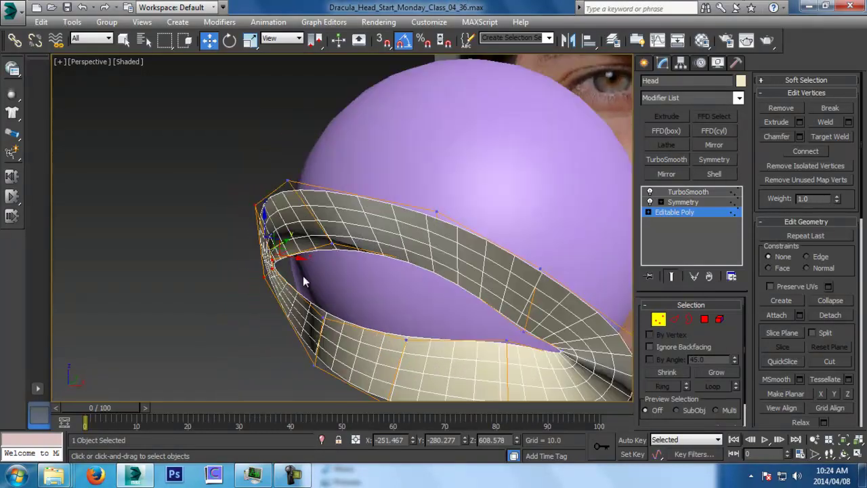
{"action": "left_click_drag", "start_coordinate": [286, 239], "coordinate": [290, 237]}
{"action": "middle_click_drag", "start_coordinate": [281, 274], "coordinate": [303, 281], "text": "alt"}
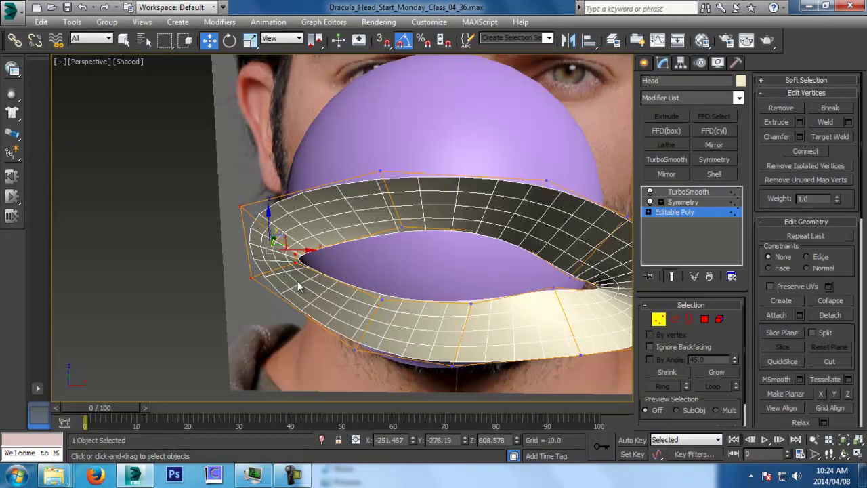
{"action": "middle_click_drag", "start_coordinate": [319, 241], "coordinate": [293, 261], "text": "alt"}
{"action": "left_click_drag", "start_coordinate": [314, 246], "coordinate": [325, 237]}
{"action": "middle_click_drag", "start_coordinate": [326, 235], "coordinate": [303, 252], "text": "alt"}
{"action": "left_click_drag", "start_coordinate": [278, 249], "coordinate": [289, 263]}
Step: Move the upper-lid vertex pair nearest the outer corner outward and fit it over the eyeball
{"action": "middle_click_drag", "start_coordinate": [391, 250], "coordinate": [276, 170], "text": "alt"}
{"action": "left_click_drag", "start_coordinate": [407, 160], "coordinate": [421, 144]}
{"action": "middle_click_drag", "start_coordinate": [418, 188], "coordinate": [464, 122], "text": "alt"}
{"action": "left_click_drag", "start_coordinate": [425, 171], "coordinate": [405, 168]}
{"action": "scroll", "coordinate": [403, 169], "scroll_direction": "down", "scroll_amount": 3}
{"action": "left_click_drag", "start_coordinate": [357, 107], "coordinate": [388, 161]}
{"action": "key", "text": "ctrl+z"}
{"action": "left_click_drag", "start_coordinate": [377, 209], "coordinate": [393, 152], "text": "alt"}
{"action": "middle_click_drag", "start_coordinate": [455, 176], "coordinate": [441, 183], "text": "alt"}
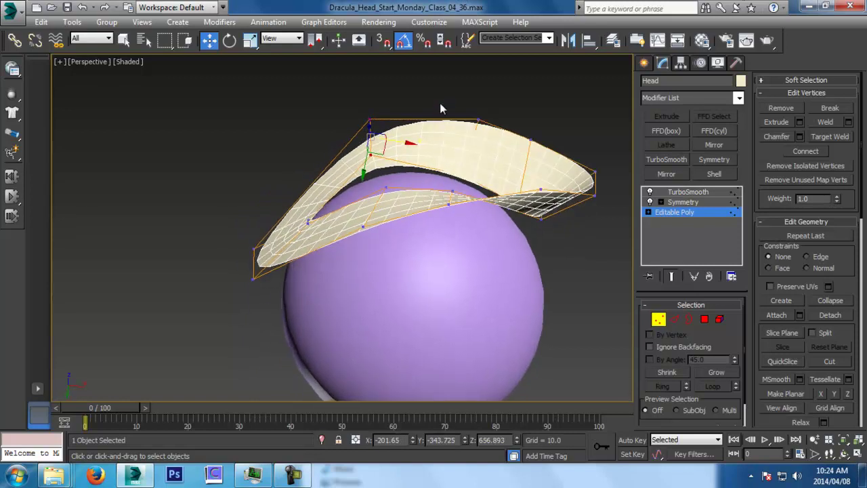
Step: Shift the middle upper-lid vertex pair toward the outer corner and adjust its depth over the eyeball
{"action": "mouse_move", "coordinate": [500, 179]}
{"action": "left_mouse_down"}
{"action": "mouse_move", "coordinate": [508, 212]}
{"action": "mouse_move", "coordinate": [503, 188]}
{"action": "left_mouse_up"}
{"action": "left_click_drag", "start_coordinate": [502, 152], "coordinate": [487, 152]}
{"action": "middle_click_drag", "start_coordinate": [491, 172], "coordinate": [451, 205], "text": "alt"}
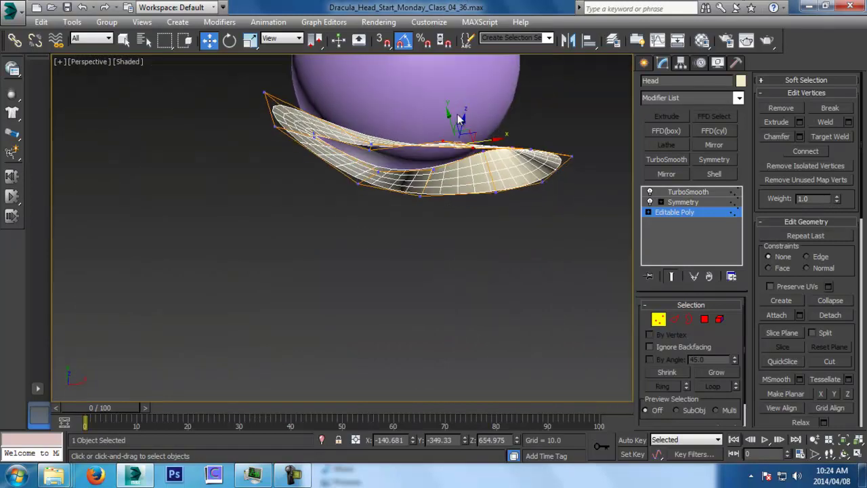
{"action": "left_click_drag", "start_coordinate": [450, 118], "coordinate": [454, 128]}
{"action": "key", "text": "shift+z"}
{"action": "middle_click_drag", "start_coordinate": [468, 114], "coordinate": [476, 7], "text": "alt"}
{"action": "left_click", "coordinate": [530, 92]}
{"action": "left_click", "coordinate": [447, 178]}
{"action": "left_click_drag", "start_coordinate": [373, 139], "coordinate": [360, 187]}
{"action": "left_click", "coordinate": [469, 127]}
{"action": "left_click_drag", "start_coordinate": [459, 156], "coordinate": [447, 198]}
{"action": "left_click", "coordinate": [449, 180], "text": "ctrl"}
{"action": "middle_click_drag", "start_coordinate": [447, 198], "coordinate": [444, 241], "text": "alt"}
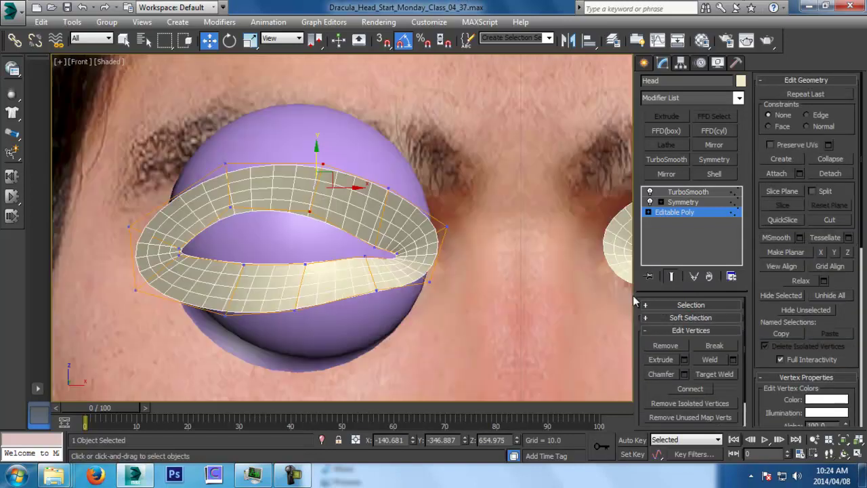
Step: Leave vertex editing on the head mesh and select the eyeball sphere
{"action": "scroll", "coordinate": [633, 295], "scroll_direction": "down", "scroll_amount": 5}
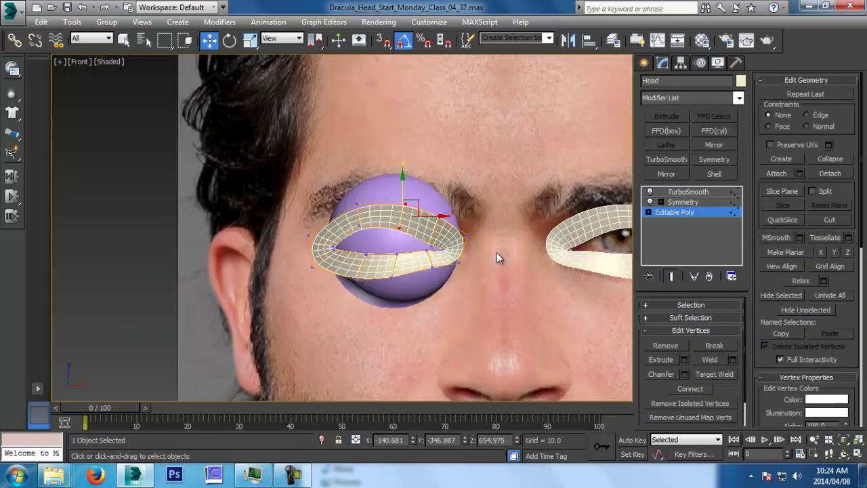
{"action": "left_click", "coordinate": [684, 212]}
{"action": "left_click", "coordinate": [391, 247]}
{"action": "right_click", "coordinate": [391, 247]}
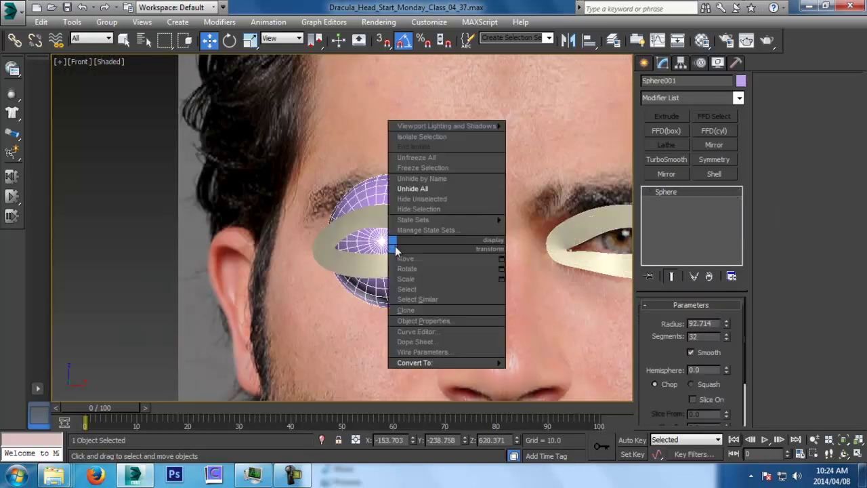
{"action": "left_click", "coordinate": [414, 208]}
{"action": "middle_click_drag", "start_coordinate": [466, 310], "coordinate": [448, 251]}
{"action": "key", "text": "ctrl+z"}
Step: Clone the eyeball sphere in place as an instance
{"action": "middle_click_drag", "start_coordinate": [504, 295], "coordinate": [455, 286]}
{"action": "scroll", "coordinate": [455, 286], "scroll_direction": "down", "scroll_amount": 5}
{"action": "key", "text": "ctrl+v"}
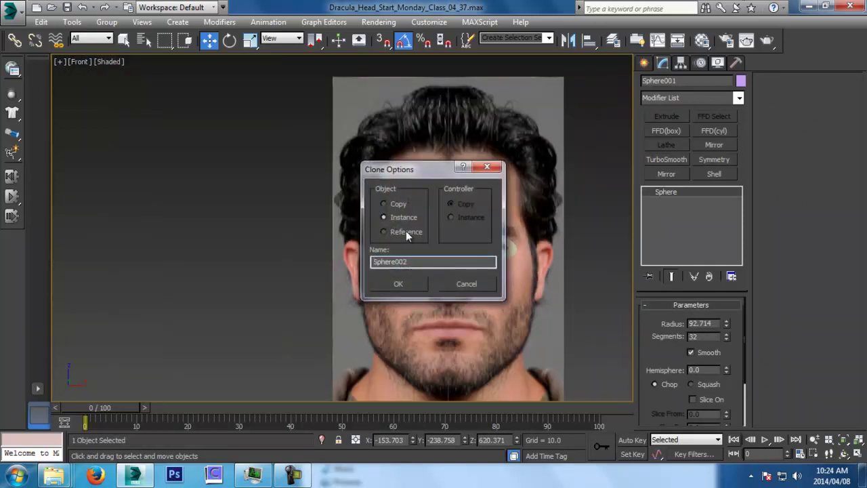
{"action": "left_click", "coordinate": [417, 282]}
{"action": "scroll", "coordinate": [480, 280], "scroll_direction": "down", "scroll_amount": 4}
{"action": "middle_click_drag", "start_coordinate": [487, 302], "coordinate": [483, 276]}
{"action": "scroll", "coordinate": [477, 280], "scroll_direction": "up", "scroll_amount": 2}
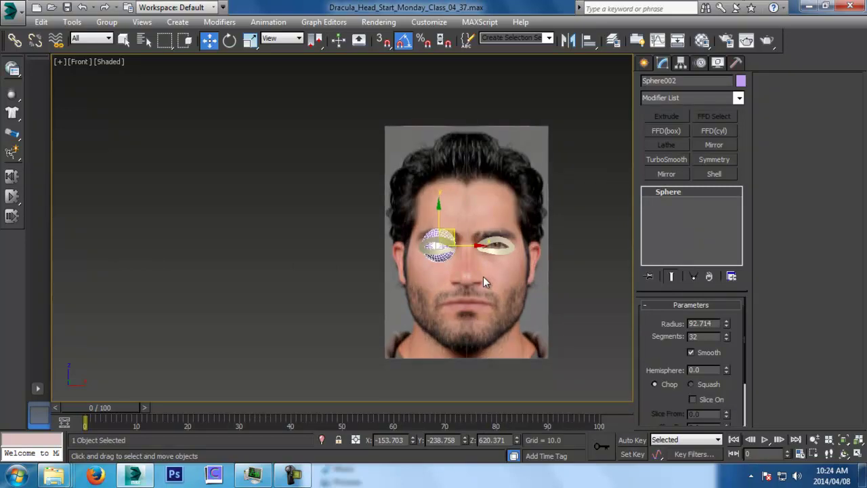
Step: Mirror the cloned eyeball to the other side of the face about the working pivot
{"action": "left_click", "coordinate": [681, 64]}
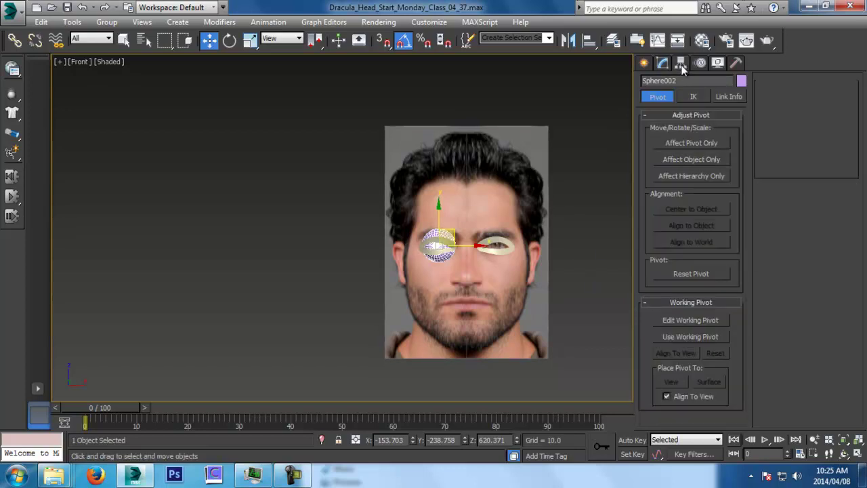
{"action": "left_click", "coordinate": [711, 336]}
{"action": "left_click", "coordinate": [569, 40]}
{"action": "left_click", "coordinate": [419, 322]}
{"action": "left_click", "coordinate": [681, 335]}
{"action": "middle_click_drag", "start_coordinate": [516, 353], "coordinate": [511, 347]}
{"action": "scroll", "coordinate": [512, 347], "scroll_direction": "up", "scroll_amount": 4}
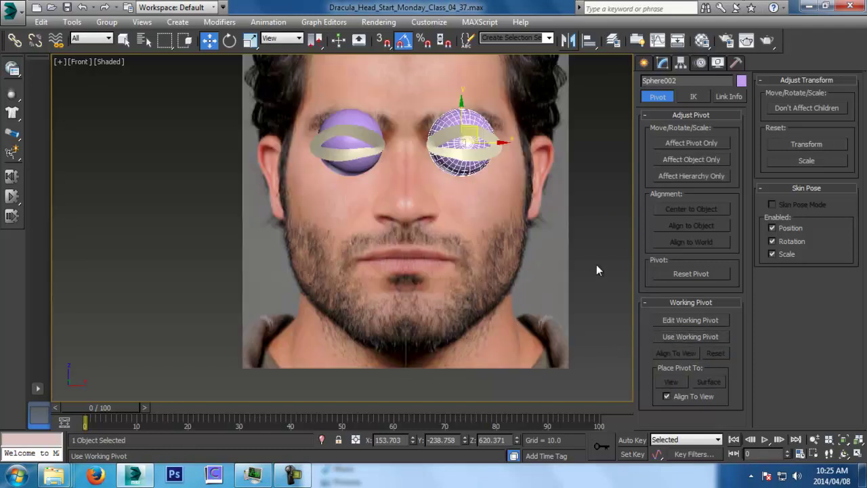
Step: Assign the 01 - Default material to both eyeballs and the head mesh and show it in the viewport
{"action": "left_click", "coordinate": [590, 270]}
{"action": "middle_click_drag", "start_coordinate": [476, 172], "coordinate": [477, 223]}
{"action": "left_click", "coordinate": [351, 197]}
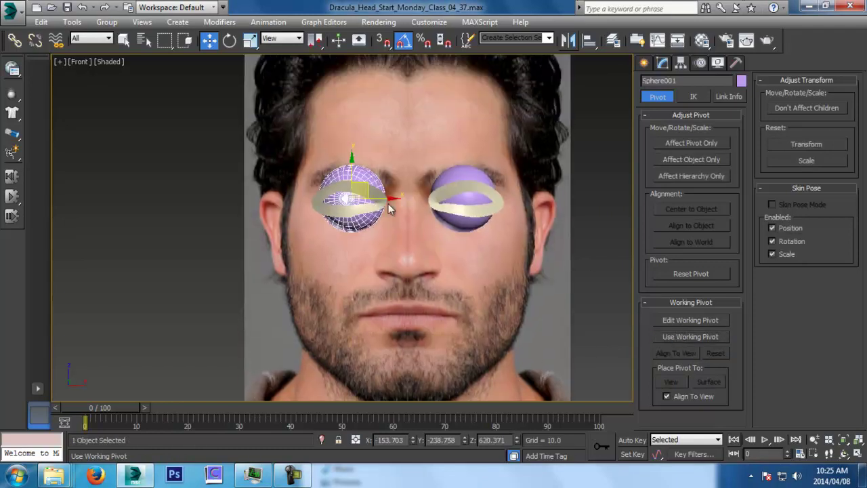
{"action": "left_click", "coordinate": [477, 202], "text": "ctrl"}
{"action": "key", "text": "m"}
{"action": "key", "text": "p"}
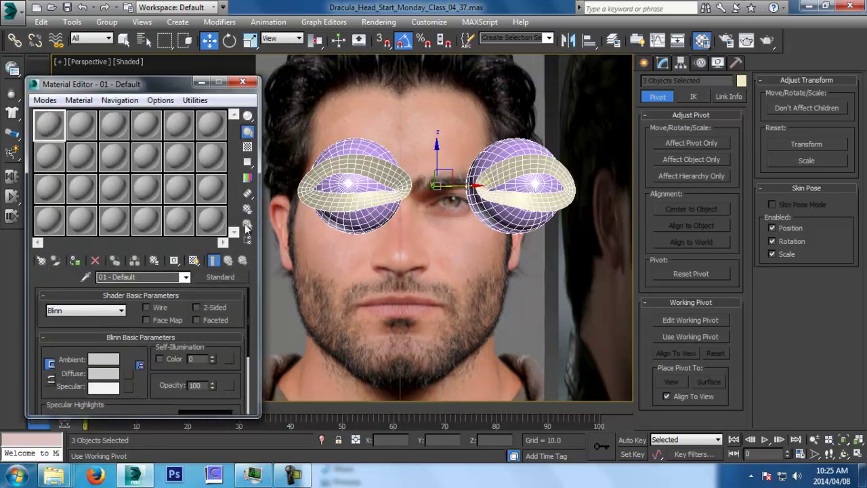
{"action": "left_click", "coordinate": [195, 260]}
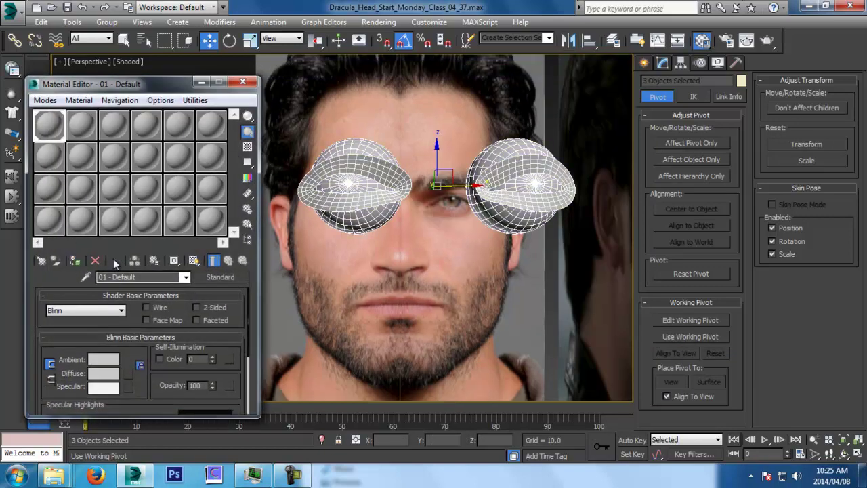
Step: Raise the specular level and glossiness of the 01 - Default material and close the Material Editor
{"action": "scroll", "coordinate": [182, 326], "scroll_direction": "down", "scroll_amount": 5}
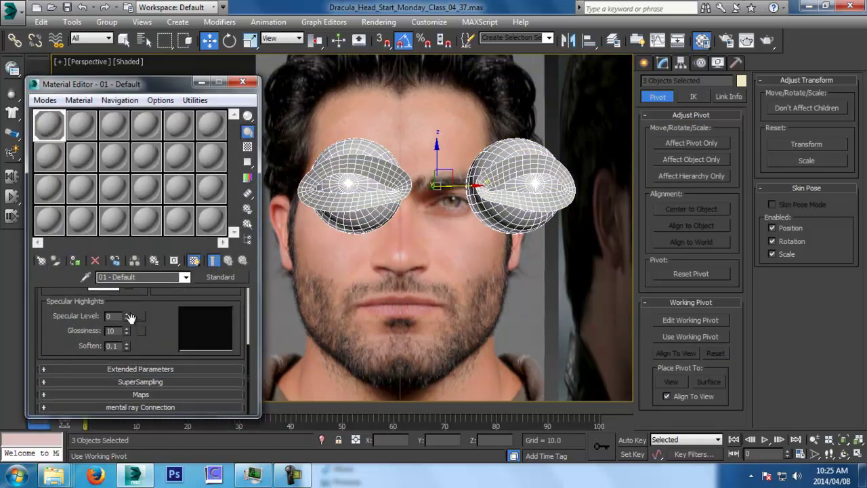
{"action": "left_click_drag", "start_coordinate": [128, 276], "coordinate": [128, 269]}
{"action": "left_click_drag", "start_coordinate": [127, 332], "coordinate": [131, 305]}
{"action": "left_click", "coordinate": [250, 82]}
{"action": "left_click", "coordinate": [239, 152]}
{"action": "middle_click_drag", "start_coordinate": [238, 152], "coordinate": [175, 159], "text": "alt"}
Step: Select both eyeball spheres and hide them
{"action": "left_click", "coordinate": [375, 144]}
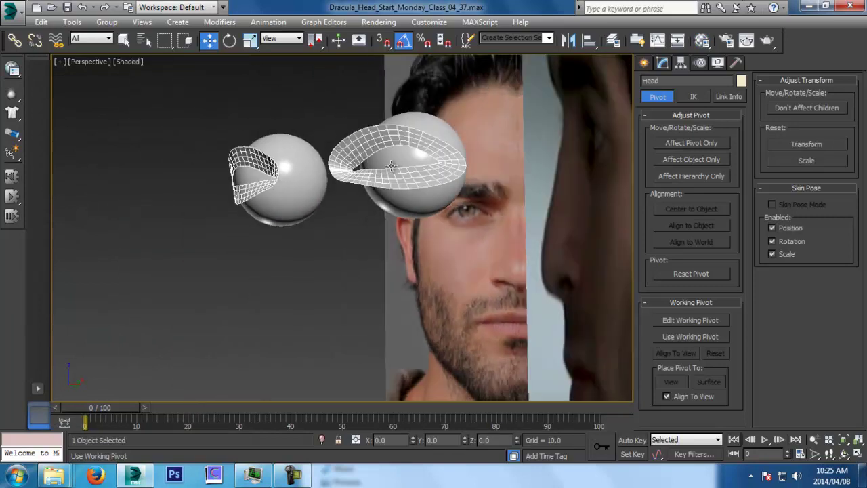
{"action": "left_click", "coordinate": [400, 166]}
{"action": "left_click", "coordinate": [303, 164], "text": "ctrl"}
{"action": "right_click", "coordinate": [303, 165]}
{"action": "left_click", "coordinate": [328, 126]}
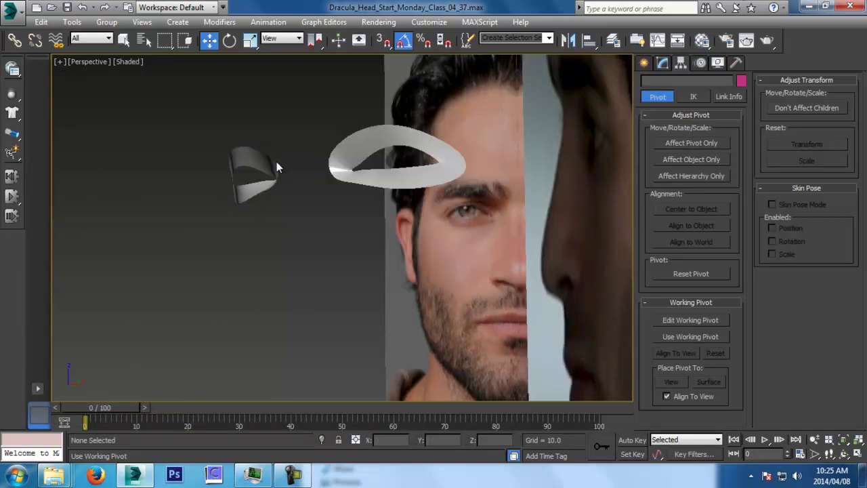
Step: Select the head mesh, return to the front view and save the scene incrementally as Dracula_Head_Start_Monday_Class_04_39.max
{"action": "left_click", "coordinate": [277, 169]}
{"action": "key", "text": "f"}
{"action": "middle_click_drag", "start_coordinate": [551, 218], "coordinate": [549, 212]}
{"action": "key", "text": "ctrl+s"}
{"action": "scroll", "coordinate": [466, 204], "scroll_direction": "up", "scroll_amount": 1}
{"action": "scroll", "coordinate": [466, 203], "scroll_direction": "up", "scroll_amount": 2}
{"action": "scroll", "coordinate": [366, 257], "scroll_direction": "down", "scroll_amount": 1}
{"action": "key", "text": "ctrl+s"}
{"action": "middle_click_drag", "start_coordinate": [349, 278], "coordinate": [405, 218]}
{"action": "scroll", "coordinate": [409, 254], "scroll_direction": "down", "scroll_amount": 1}
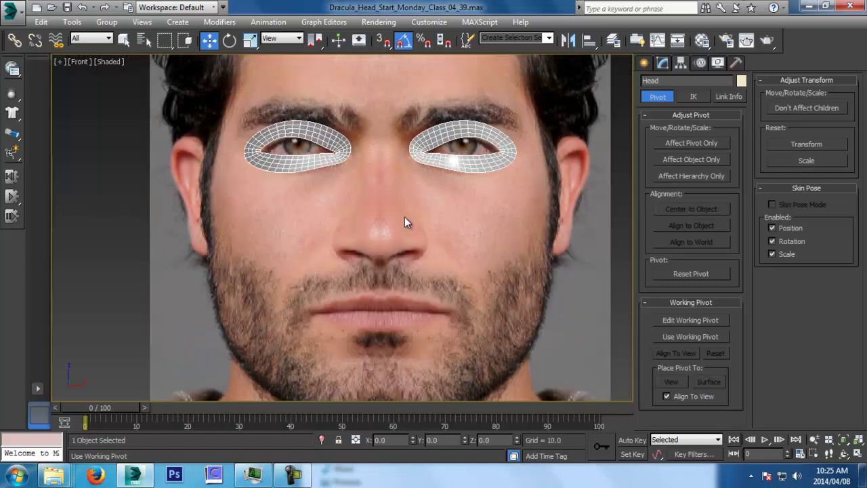
Step: Clone a lower-lid polygon of the eye ring down to the mouth as an element, with the end-result display off
{"action": "left_click", "coordinate": [664, 64]}
{"action": "left_click", "coordinate": [686, 212]}
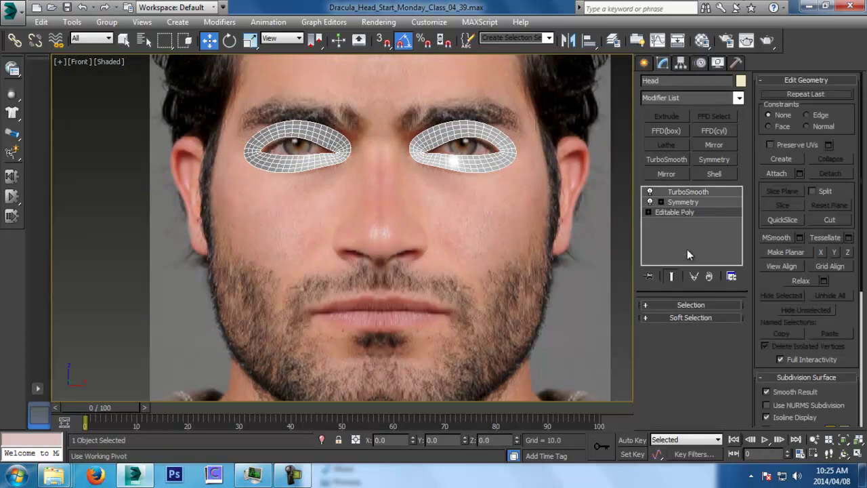
{"action": "left_click", "coordinate": [691, 305]}
{"action": "left_click", "coordinate": [705, 320]}
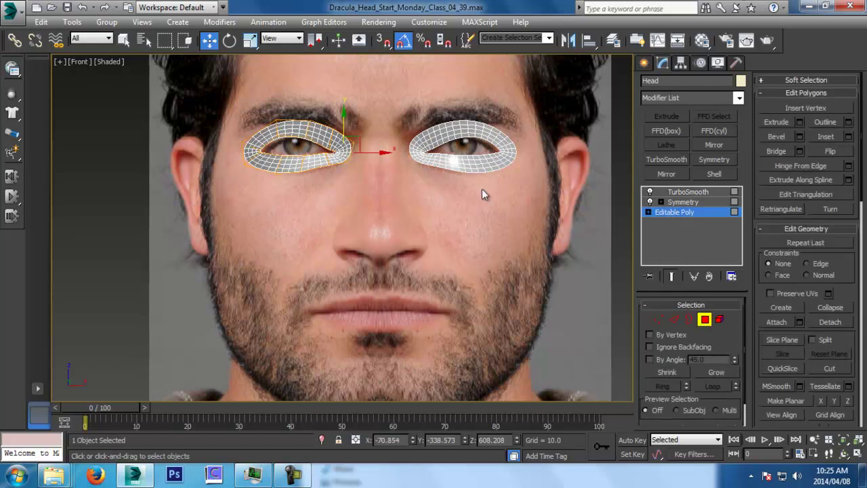
{"action": "left_click", "coordinate": [677, 276]}
{"action": "middle_click_drag", "start_coordinate": [359, 196], "coordinate": [381, 231]}
{"action": "scroll", "coordinate": [362, 202], "scroll_direction": "up", "scroll_amount": 2}
{"action": "left_click", "coordinate": [288, 202]}
{"action": "middle_click_drag", "start_coordinate": [316, 227], "coordinate": [312, 166]}
{"action": "mouse_move", "coordinate": [308, 127]}
{"action": "left_mouse_down", "text": "shift"}
{"action": "mouse_move", "coordinate": [300, 131]}
{"action": "mouse_move", "coordinate": [394, 325]}
{"action": "left_mouse_up", "text": "shift"}
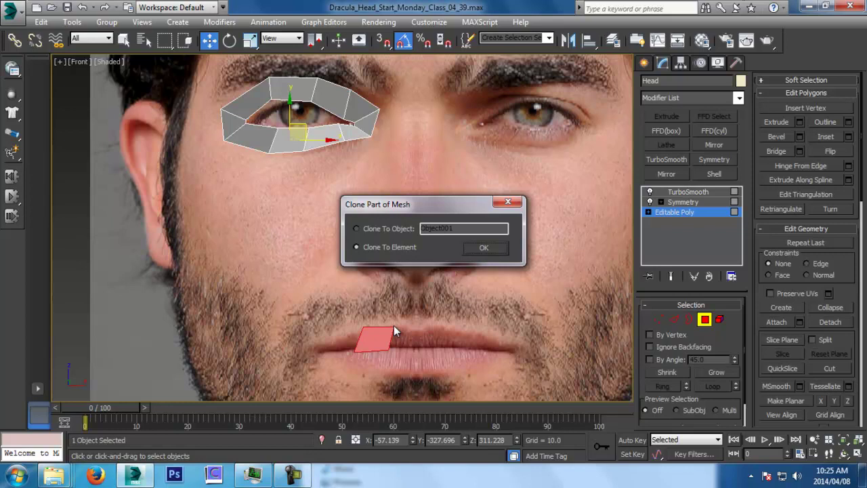
{"action": "left_click", "coordinate": [484, 248]}
Step: Check the cloned polygon as a separate element and move it toward the face's centre line above the upper lip
{"action": "left_click", "coordinate": [720, 319]}
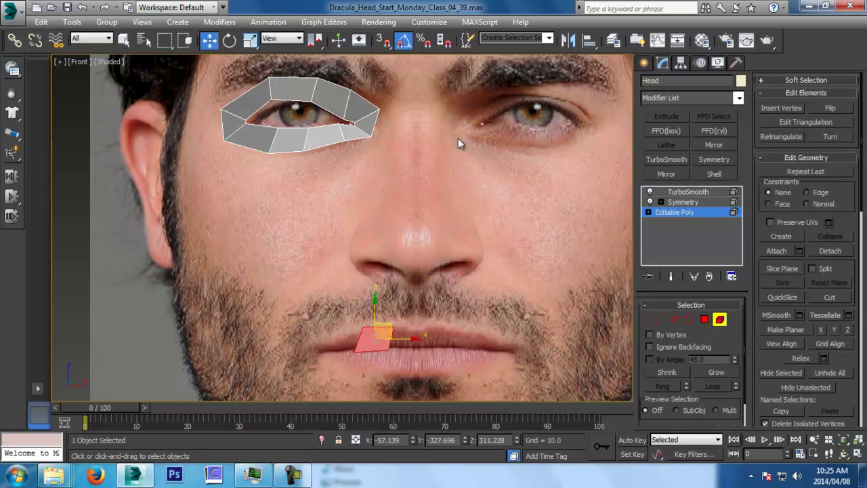
{"action": "left_click", "coordinate": [301, 139]}
{"action": "left_click", "coordinate": [372, 343]}
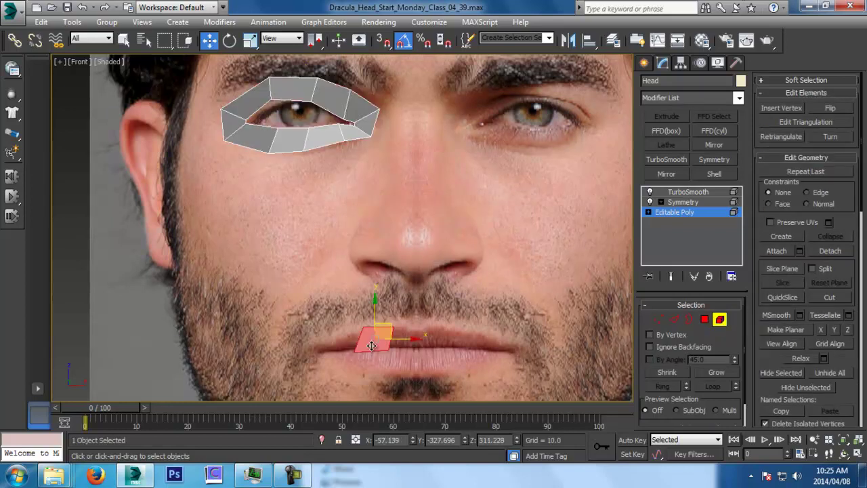
{"action": "left_click", "coordinate": [705, 319]}
{"action": "scroll", "coordinate": [476, 258], "scroll_direction": "up", "scroll_amount": 2}
{"action": "left_click_drag", "start_coordinate": [346, 244], "coordinate": [387, 215]}
Step: Reposition the cloned polygon's vertices against the centre line and turn the end-result display back on
{"action": "left_click", "coordinate": [659, 320]}
{"action": "left_click", "coordinate": [392, 242]}
{"action": "left_click_drag", "start_coordinate": [416, 243], "coordinate": [392, 194]}
{"action": "left_click", "coordinate": [671, 277]}
{"action": "left_click", "coordinate": [400, 209]}
{"action": "left_click_drag", "start_coordinate": [313, 235], "coordinate": [373, 201]}
{"action": "left_click", "coordinate": [357, 210]}
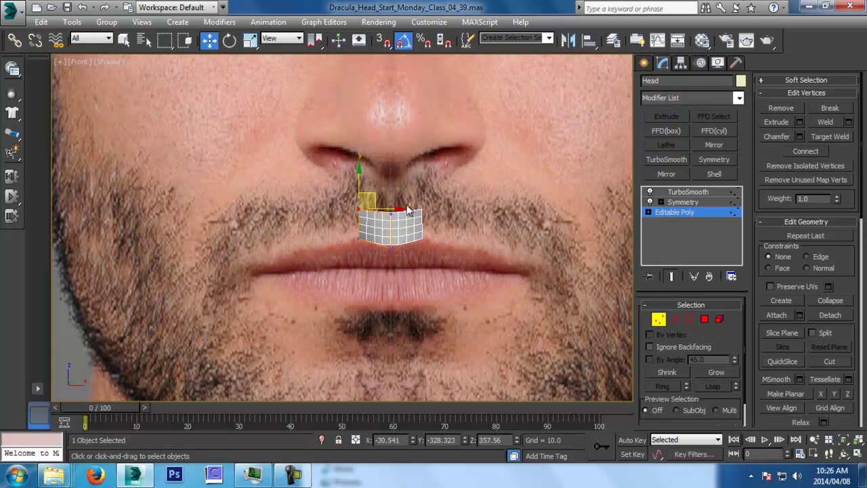
Step: Move all vertices of the lip patch up toward the nose and forward to the side profile, and save the scene
{"action": "left_click_drag", "start_coordinate": [321, 194], "coordinate": [423, 288]}
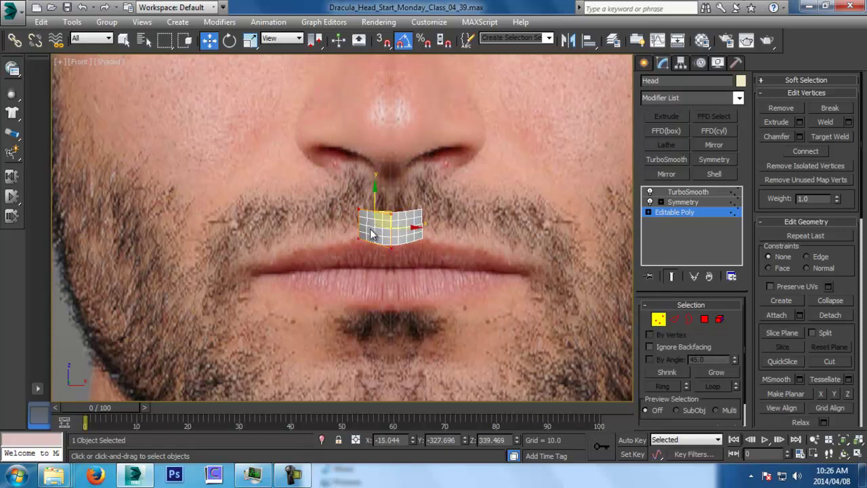
{"action": "left_click_drag", "start_coordinate": [381, 218], "coordinate": [397, 218]}
{"action": "left_click_drag", "start_coordinate": [376, 185], "coordinate": [376, 165]}
{"action": "key", "text": "l"}
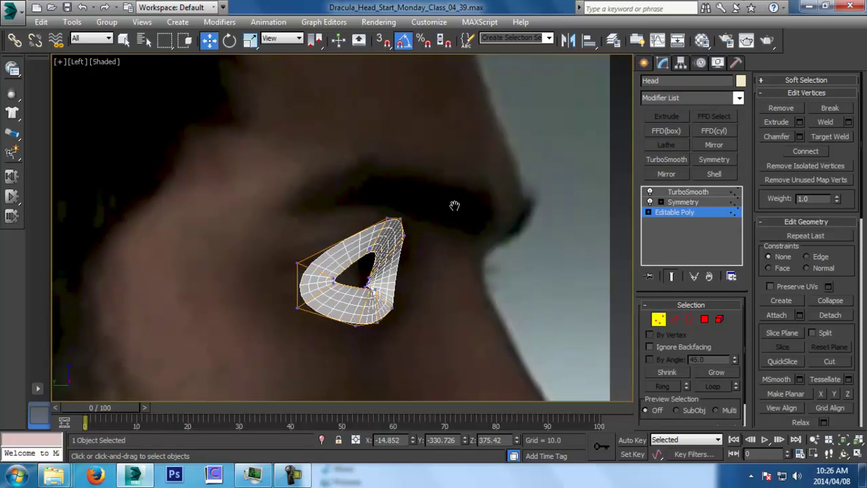
{"action": "scroll", "coordinate": [475, 197], "scroll_direction": "down", "scroll_amount": 8}
{"action": "scroll", "coordinate": [470, 330], "scroll_direction": "up", "scroll_amount": 6}
{"action": "left_click_drag", "start_coordinate": [402, 238], "coordinate": [484, 256]}
{"action": "scroll", "coordinate": [483, 257], "scroll_direction": "down", "scroll_amount": 6}
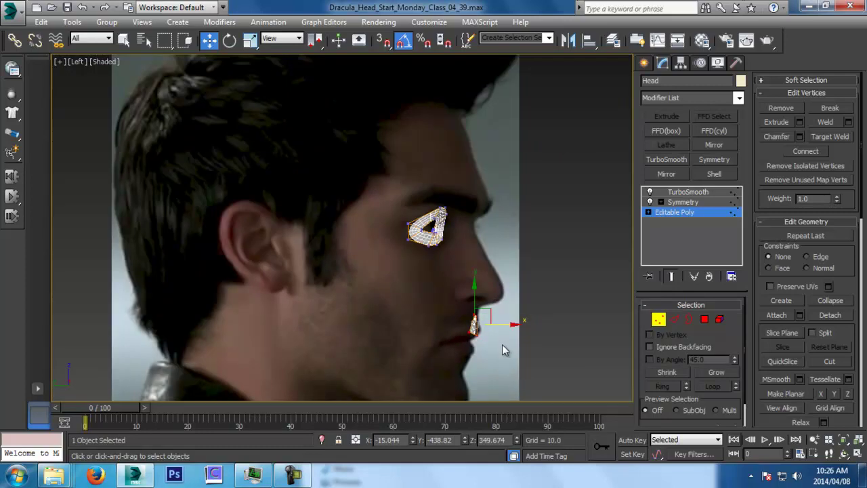
{"action": "middle_click_drag", "start_coordinate": [502, 344], "coordinate": [510, 324]}
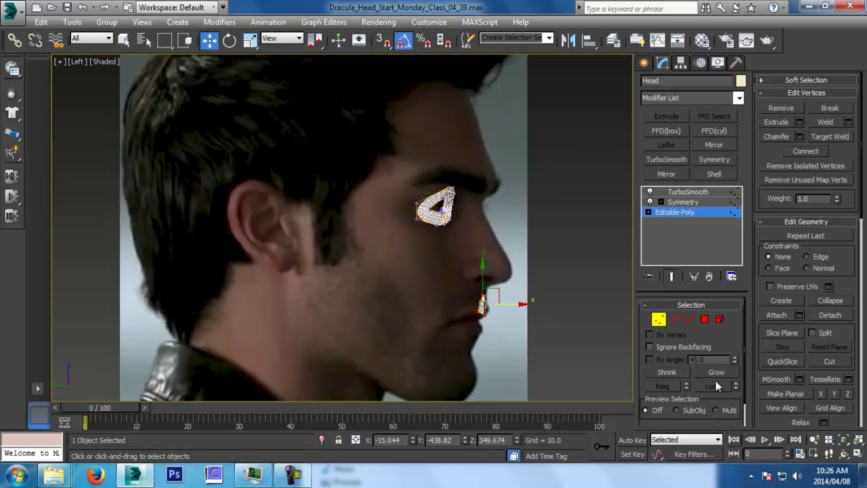
{"action": "left_click", "coordinate": [662, 325]}
{"action": "key", "text": "ctrl+s"}
Step: Unfreeze the reference planes and lower the side reference plane by about 12 units
{"action": "right_click", "coordinate": [514, 244]}
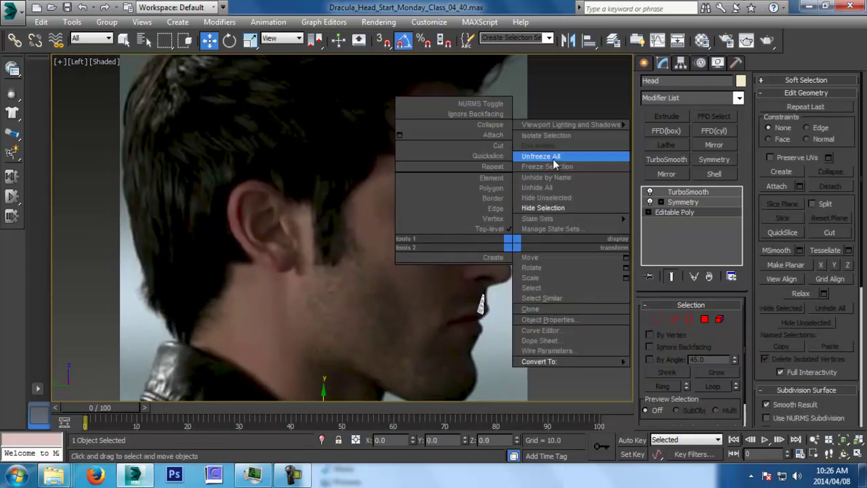
{"action": "left_click", "coordinate": [554, 160]}
{"action": "left_click", "coordinate": [488, 174]}
{"action": "middle_click_drag", "start_coordinate": [413, 248], "coordinate": [414, 238]}
{"action": "left_click_drag", "start_coordinate": [322, 170], "coordinate": [322, 174]}
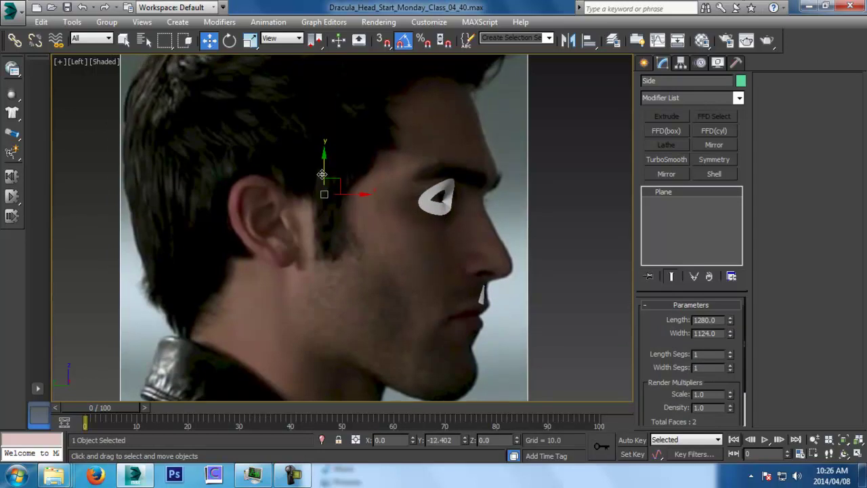
{"action": "right_click", "coordinate": [382, 168]}
{"action": "left_click", "coordinate": [300, 201]}
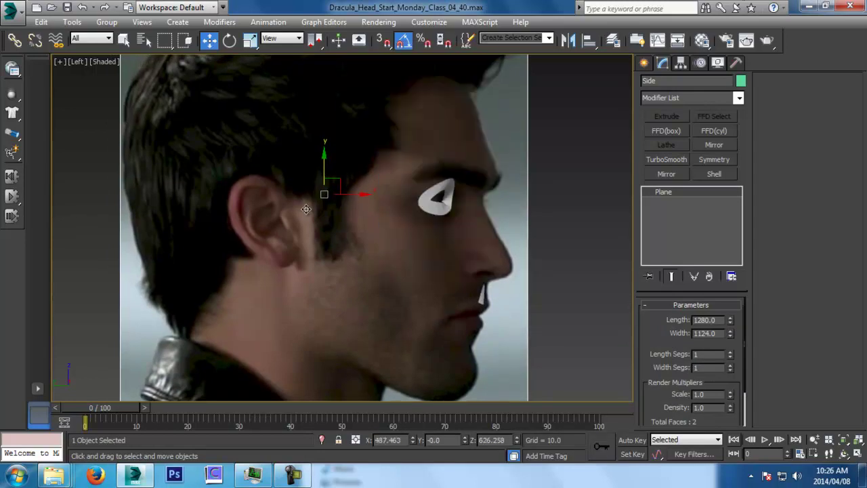
Step: Select both reference planes in the perspective view, freeze them and save the scene incrementally
{"action": "key", "text": "p"}
{"action": "key", "text": "z"}
{"action": "middle_click_drag", "start_coordinate": [393, 193], "coordinate": [272, 190], "text": "alt"}
{"action": "scroll", "coordinate": [272, 190], "scroll_direction": "down", "scroll_amount": 3}
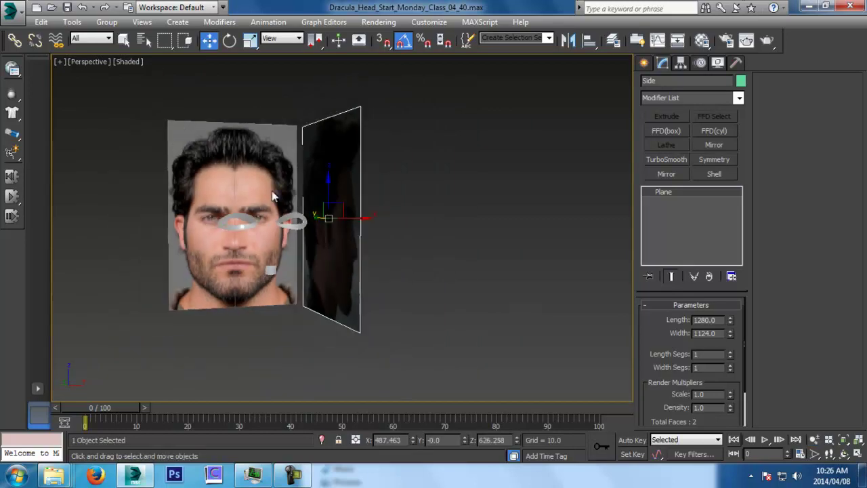
{"action": "left_click_drag", "start_coordinate": [258, 149], "coordinate": [306, 150]}
{"action": "right_click", "coordinate": [282, 145]}
{"action": "left_click", "coordinate": [314, 71]}
{"action": "key", "text": "ctrl+s"}
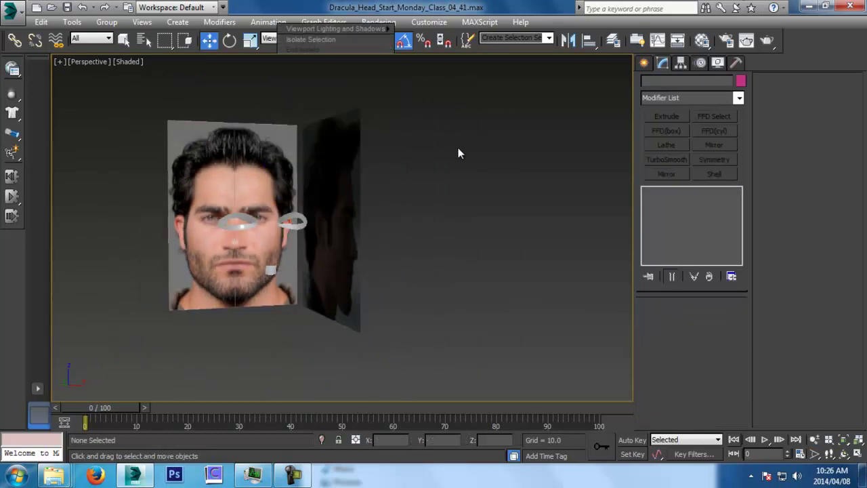
Step: Move the lip patch's lower vertices forward in the left view to follow the upper-lip profile
{"action": "key", "text": "l"}
{"action": "left_click", "coordinate": [437, 207]}
{"action": "scroll", "coordinate": [440, 216], "scroll_direction": "up", "scroll_amount": 3}
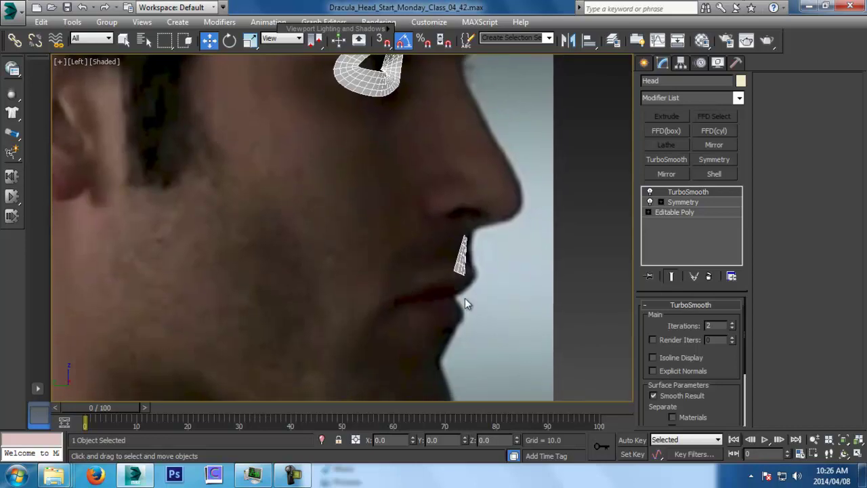
{"action": "scroll", "coordinate": [465, 298], "scroll_direction": "up", "scroll_amount": 4}
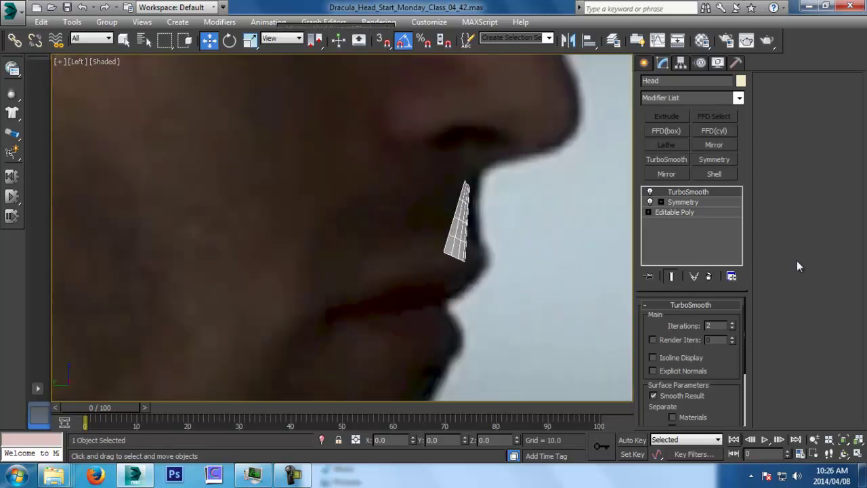
{"action": "left_click", "coordinate": [715, 211]}
{"action": "scroll", "coordinate": [457, 255], "scroll_direction": "up", "scroll_amount": 3}
{"action": "left_click_drag", "start_coordinate": [385, 229], "coordinate": [506, 258]}
{"action": "left_click", "coordinate": [516, 261]}
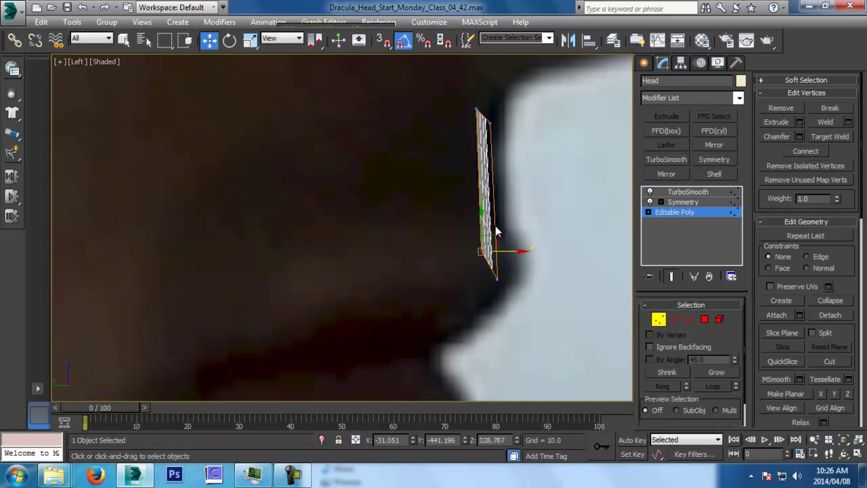
Step: Refine the lip patch's vertex heights and depth against the side profile and save the scene incrementally
{"action": "left_click_drag", "start_coordinate": [549, 148], "coordinate": [551, 148]}
{"action": "middle_click_drag", "start_coordinate": [567, 133], "coordinate": [578, 204]}
{"action": "left_click_drag", "start_coordinate": [496, 158], "coordinate": [495, 149]}
{"action": "left_click_drag", "start_coordinate": [433, 302], "coordinate": [536, 369]}
{"action": "left_click_drag", "start_coordinate": [533, 336], "coordinate": [541, 338]}
{"action": "key", "text": "f"}
{"action": "middle_click_drag", "start_coordinate": [405, 261], "coordinate": [424, 299]}
{"action": "key", "text": "ctrl+s"}
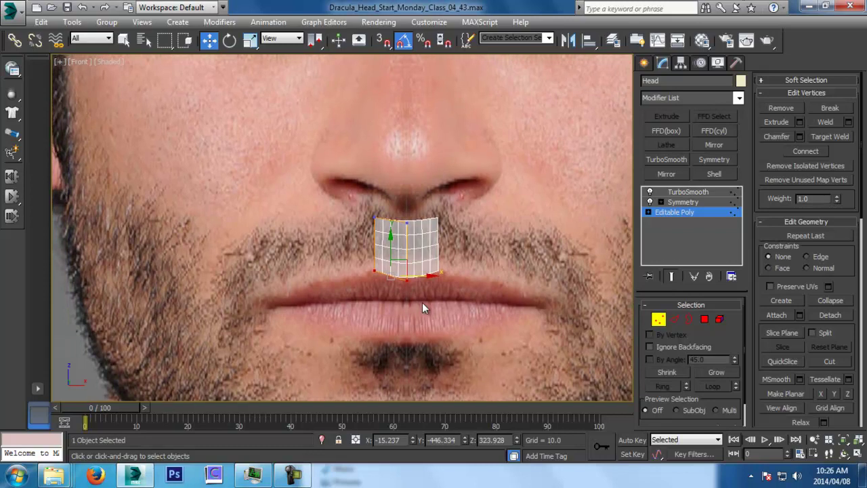
Step: Extend the lip patch's outer edge to the mouth corner as a new polygon, tilting the new edge in the front view
{"action": "scroll", "coordinate": [431, 342], "scroll_direction": "down", "scroll_amount": 5}
{"action": "scroll", "coordinate": [428, 341], "scroll_direction": "up", "scroll_amount": 1}
{"action": "middle_click_drag", "start_coordinate": [427, 340], "coordinate": [422, 239]}
{"action": "scroll", "coordinate": [423, 240], "scroll_direction": "up", "scroll_amount": 8}
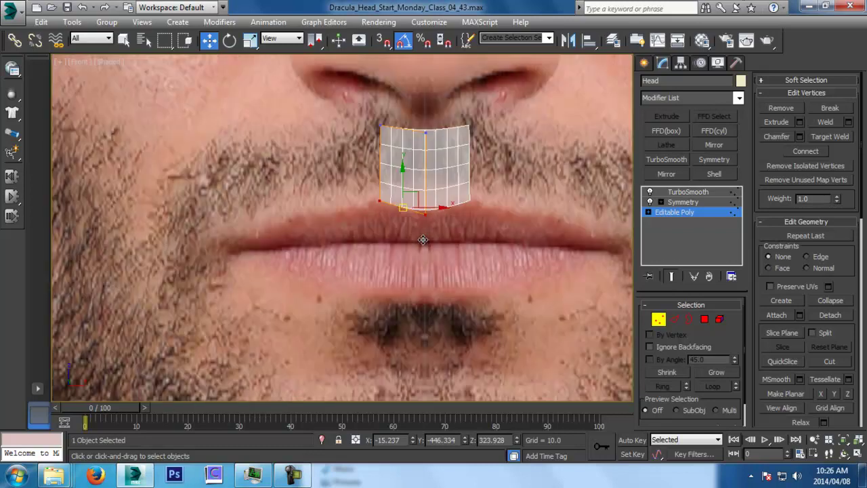
{"action": "left_click", "coordinate": [674, 319]}
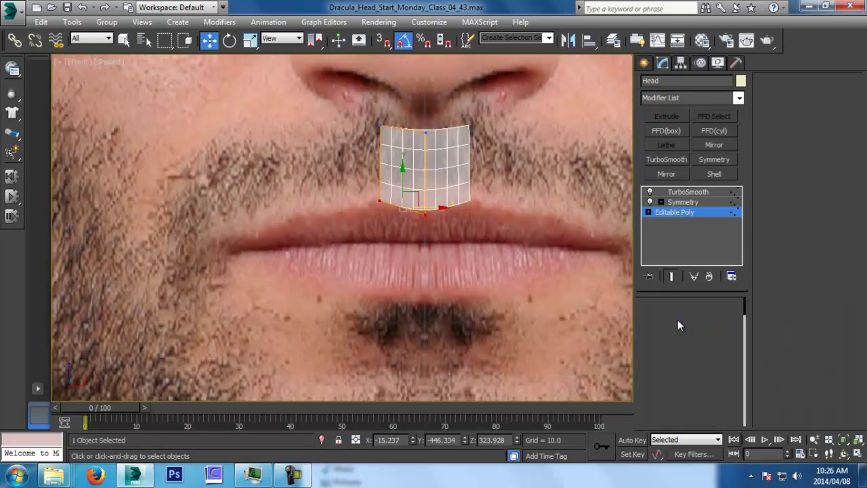
{"action": "left_click", "coordinate": [382, 176]}
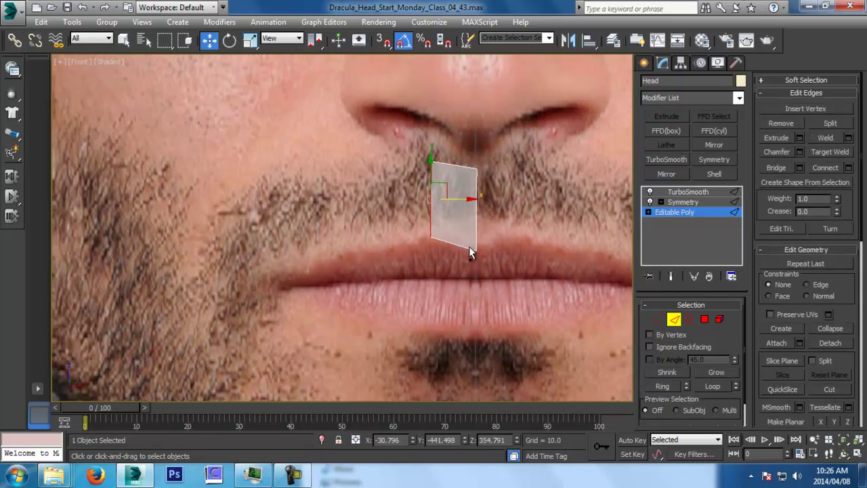
{"action": "left_click_drag", "start_coordinate": [441, 190], "coordinate": [289, 201], "text": "shift"}
{"action": "key", "text": "e"}
{"action": "key", "text": "w"}
{"action": "left_click_drag", "start_coordinate": [293, 238], "coordinate": [278, 245]}
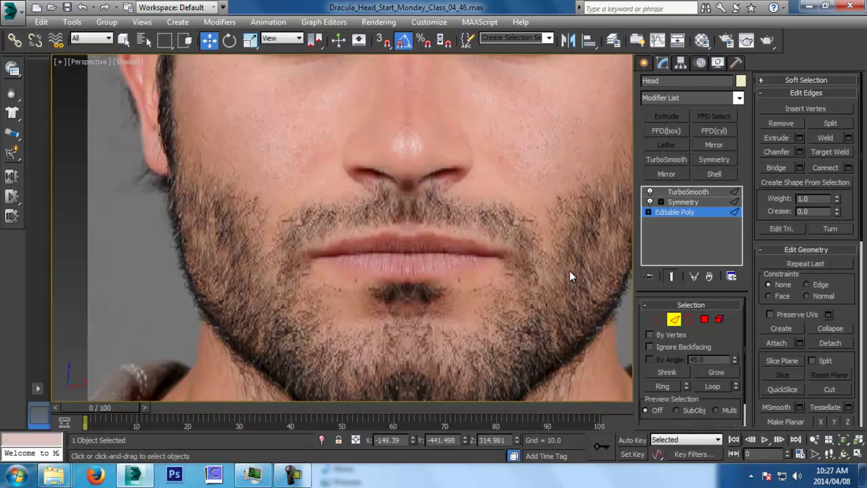
Step: Move the new outer edge back to the mouth corner in the left view and rotate it to follow the profile
{"action": "middle_click_drag", "start_coordinate": [513, 238], "coordinate": [558, 262], "text": "alt"}
{"action": "key", "text": "l"}
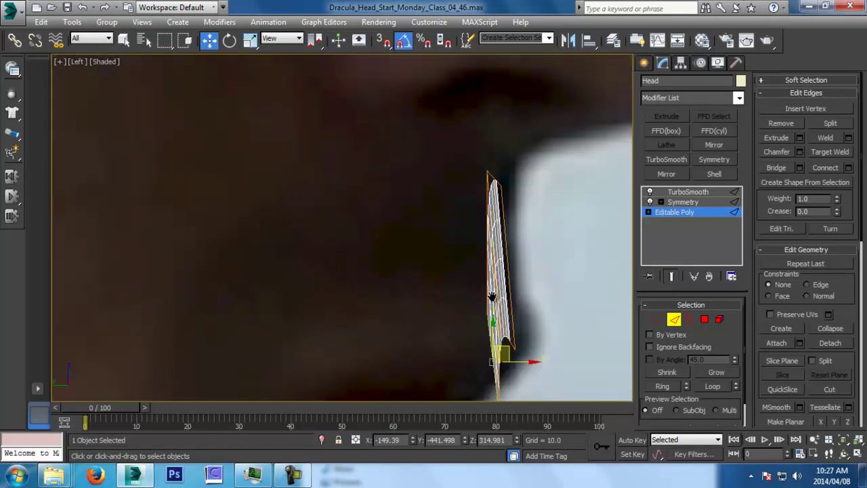
{"action": "left_click_drag", "start_coordinate": [523, 238], "coordinate": [420, 245]}
{"action": "key", "text": "e"}
{"action": "left_click_drag", "start_coordinate": [411, 210], "coordinate": [405, 187]}
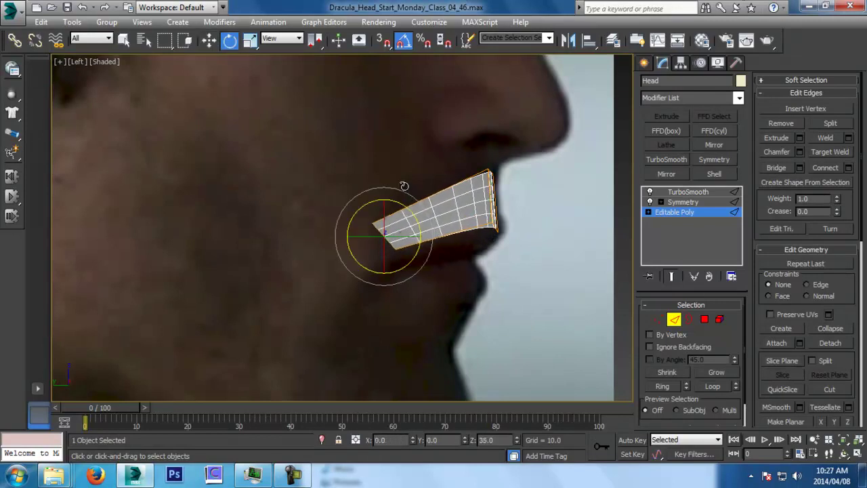
{"action": "key", "text": "w"}
{"action": "left_click_drag", "start_coordinate": [401, 225], "coordinate": [398, 238]}
Step: Raise the outer edge slightly at the mouth corner in the front view, save the scene incrementally and check the strip's curve in perspective
{"action": "key", "text": "f"}
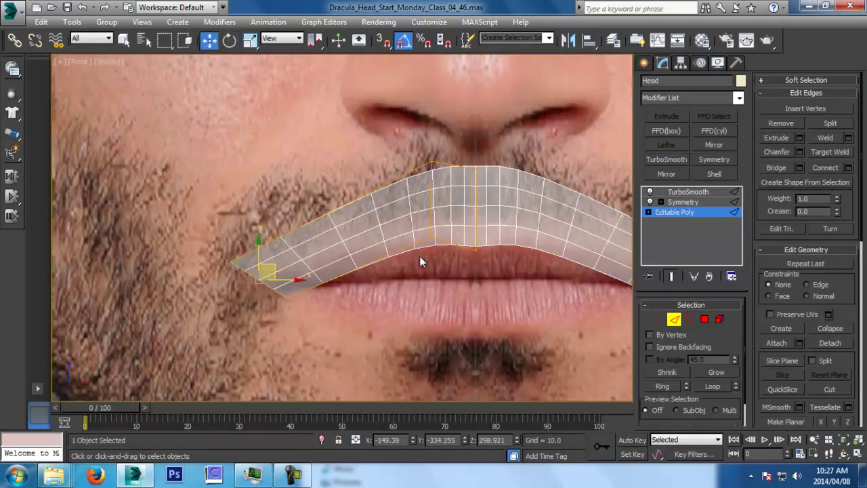
{"action": "left_click_drag", "start_coordinate": [275, 257], "coordinate": [272, 244]}
{"action": "key", "text": "ctrl+s"}
{"action": "key", "text": "p"}
{"action": "middle_click_drag", "start_coordinate": [389, 250], "coordinate": [411, 378], "text": "alt"}
{"action": "left_click_drag", "start_coordinate": [411, 383], "coordinate": [425, 312]}
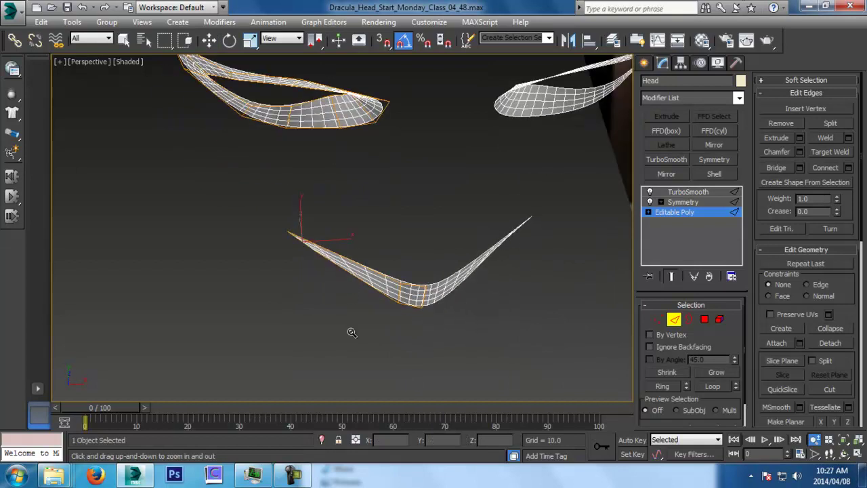
{"action": "middle_click_drag", "start_coordinate": [392, 312], "coordinate": [394, 287], "text": "alt"}
{"action": "key", "text": "f"}
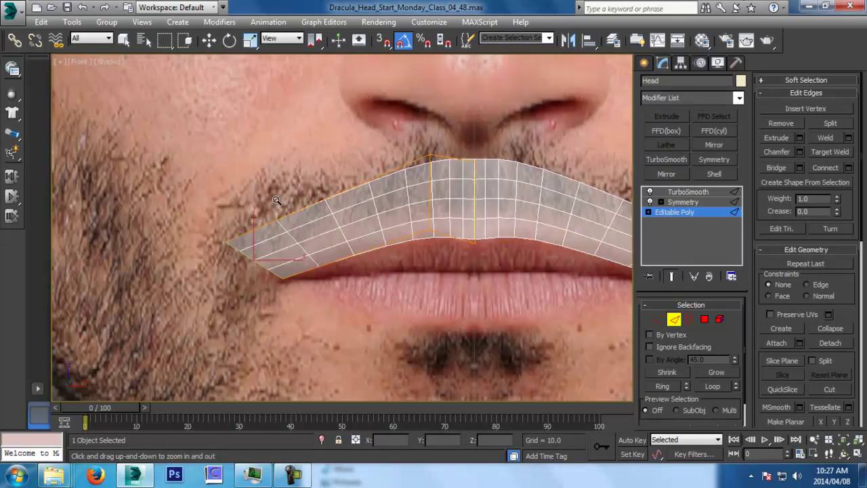
{"action": "middle_click_drag", "start_coordinate": [555, 243], "coordinate": [555, 255]}
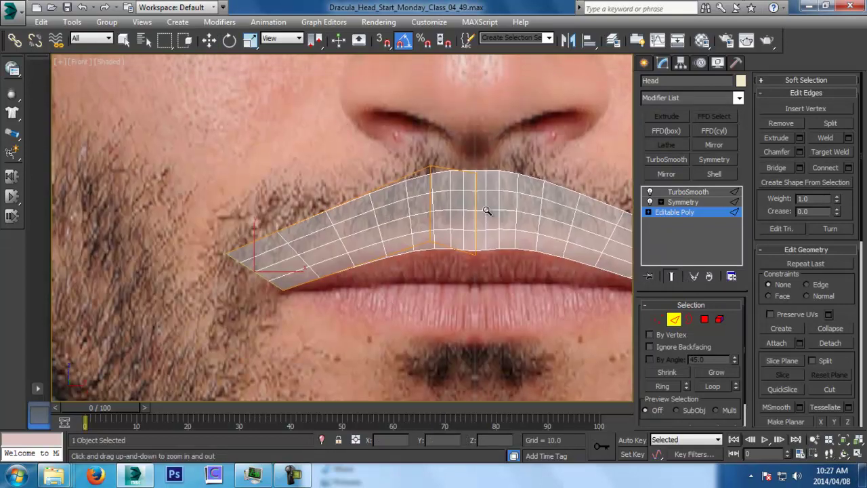
Step: Hide the smoothed end result and connect the long polygon's upper and lower edges with two new edges
{"action": "left_click", "coordinate": [672, 277]}
{"action": "middle_click_drag", "start_coordinate": [411, 174], "coordinate": [423, 252]}
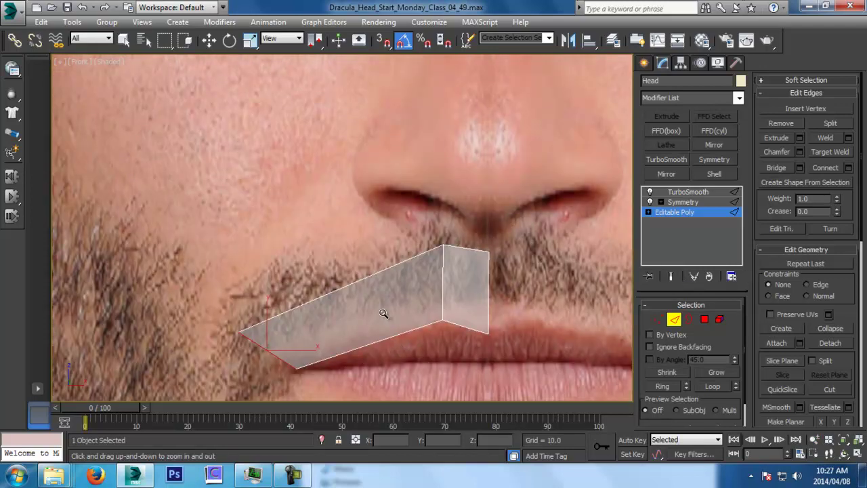
{"action": "middle_click_drag", "start_coordinate": [385, 342], "coordinate": [389, 331]}
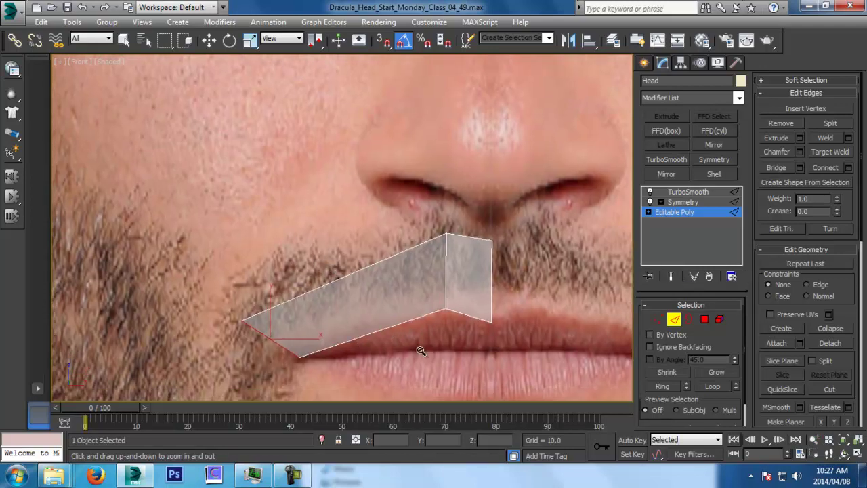
{"action": "key", "text": "w"}
{"action": "left_click", "coordinate": [398, 247]}
{"action": "left_click", "coordinate": [401, 252]}
{"action": "left_click", "coordinate": [408, 322], "text": "ctrl"}
{"action": "key", "text": "ctrl+s"}
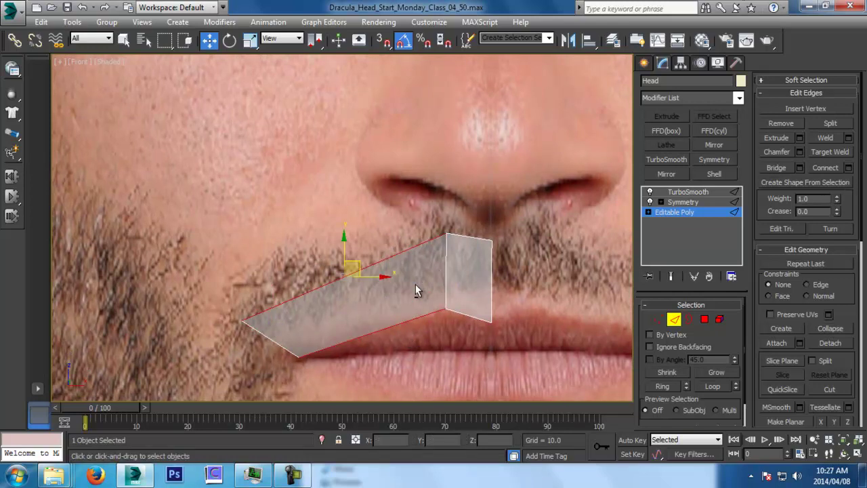
{"action": "left_click", "coordinate": [849, 167]}
{"action": "left_click", "coordinate": [351, 234]}
{"action": "left_click", "coordinate": [349, 289]}
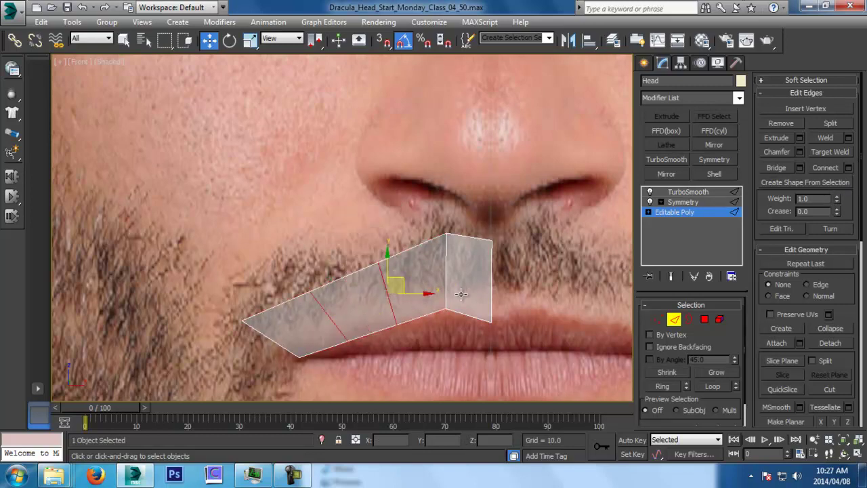
Step: Move the strip's inner connected upper vertex up to the nostril wing and shift the neighbouring upper vertex toward the centre
{"action": "left_click", "coordinate": [657, 319]}
{"action": "left_click", "coordinate": [377, 262]}
{"action": "left_click_drag", "start_coordinate": [391, 249], "coordinate": [374, 205]}
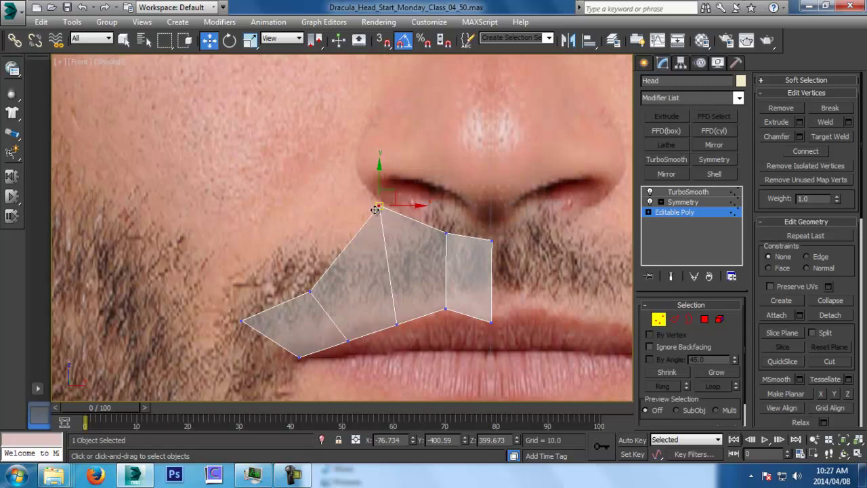
{"action": "left_click_drag", "start_coordinate": [391, 189], "coordinate": [391, 184]}
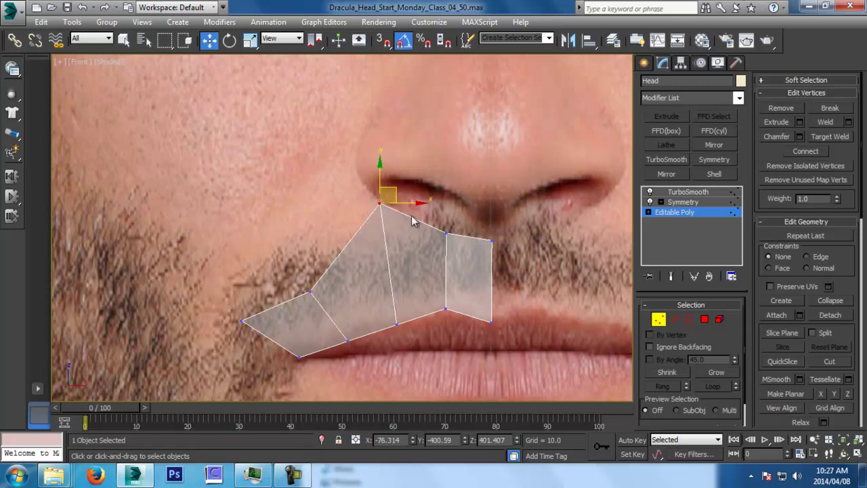
{"action": "left_click", "coordinate": [445, 234]}
{"action": "left_click_drag", "start_coordinate": [459, 221], "coordinate": [468, 218]}
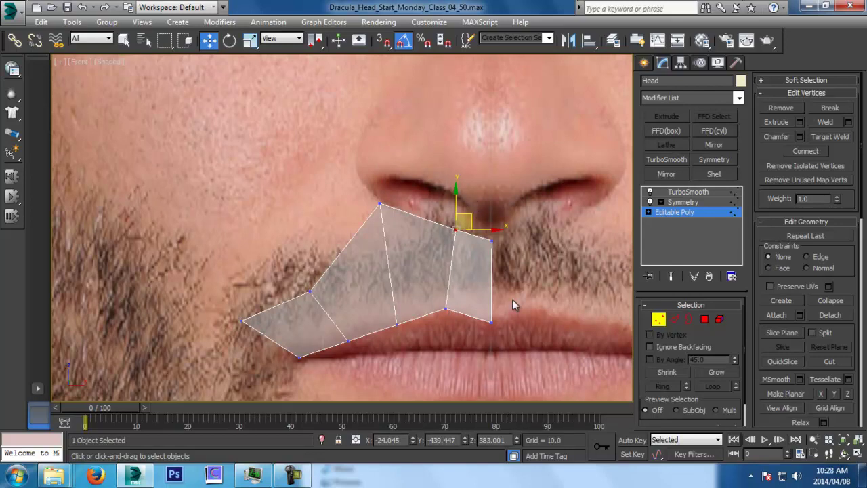
Step: Reposition the outer connected upper vertex in the front view so the strip's outline rounds from the nostril to the mouth corner
{"action": "middle_click_drag", "start_coordinate": [447, 307], "coordinate": [464, 264]}
{"action": "left_click_drag", "start_coordinate": [304, 230], "coordinate": [363, 287]}
{"action": "left_click_drag", "start_coordinate": [340, 235], "coordinate": [322, 200]}
{"action": "scroll", "coordinate": [288, 290], "scroll_direction": "down", "scroll_amount": 4}
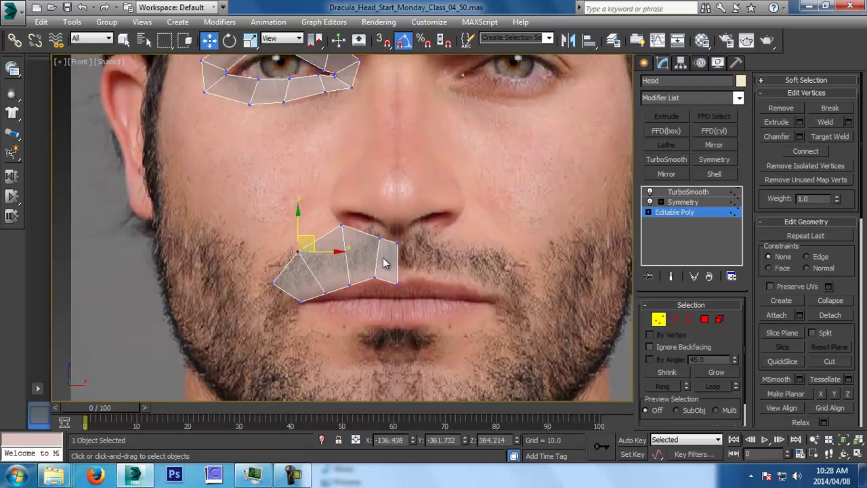
{"action": "middle_click_drag", "start_coordinate": [427, 338], "coordinate": [442, 313]}
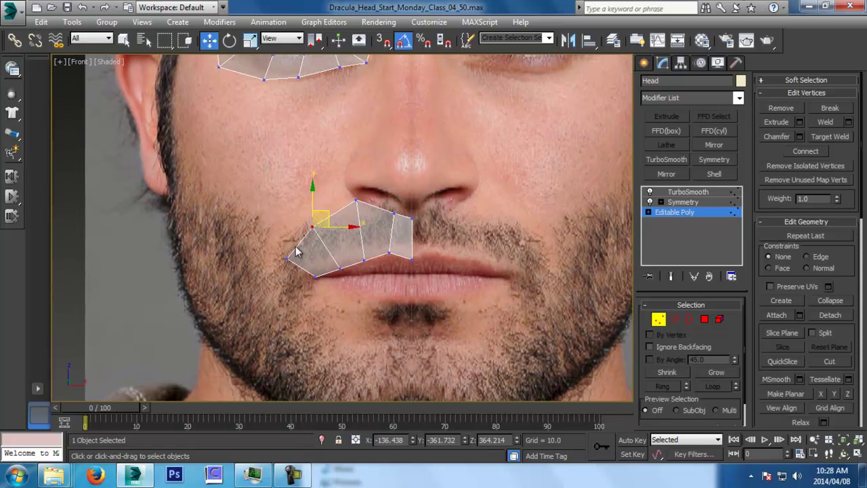
{"action": "scroll", "coordinate": [293, 256], "scroll_direction": "up", "scroll_amount": 3}
{"action": "left_click_drag", "start_coordinate": [337, 274], "coordinate": [338, 275]}
{"action": "left_click_drag", "start_coordinate": [340, 253], "coordinate": [355, 264]}
{"action": "left_click_drag", "start_coordinate": [350, 183], "coordinate": [399, 205]}
{"action": "scroll", "coordinate": [400, 204], "scroll_direction": "down", "scroll_amount": 2}
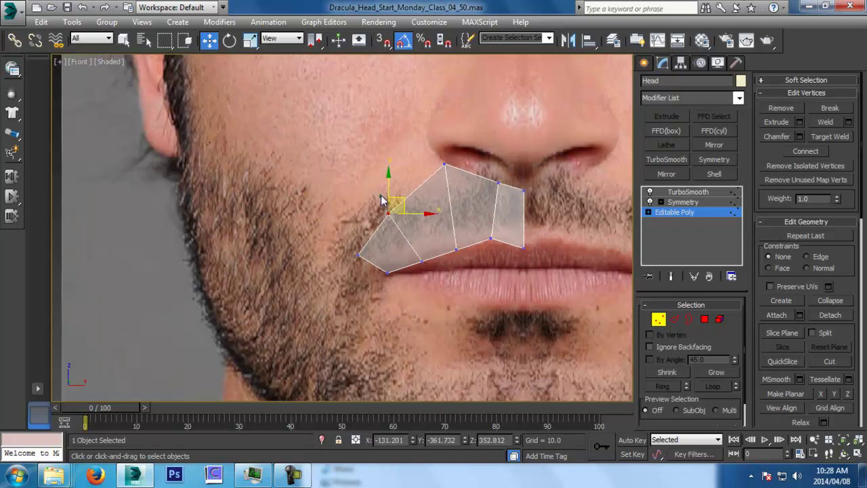
Step: Select the four vertices of the strip's two connected edges and save the scene incrementally
{"action": "left_click", "coordinate": [421, 261], "text": "ctrl"}
{"action": "key", "text": "ctrl+s"}
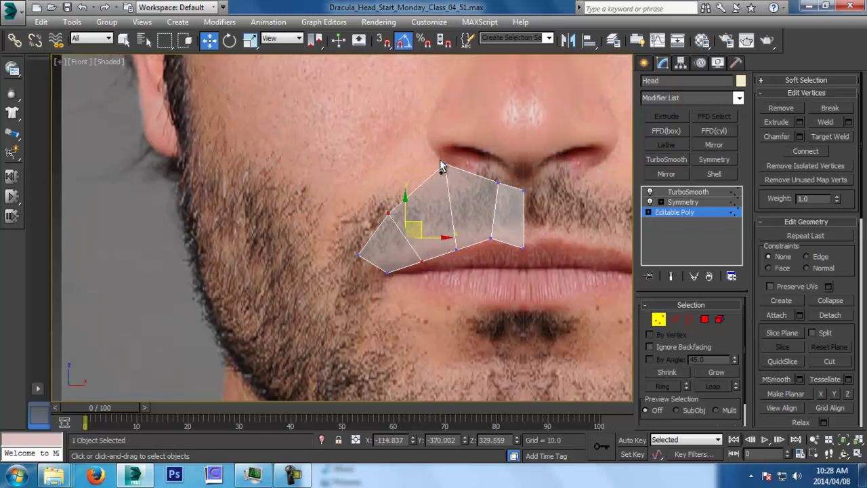
{"action": "left_click_drag", "start_coordinate": [475, 238], "coordinate": [476, 252], "text": "ctrl"}
{"action": "key", "text": "ctrl+s"}
{"action": "middle_click_drag", "start_coordinate": [475, 249], "coordinate": [500, 220]}
{"action": "key", "text": "p"}
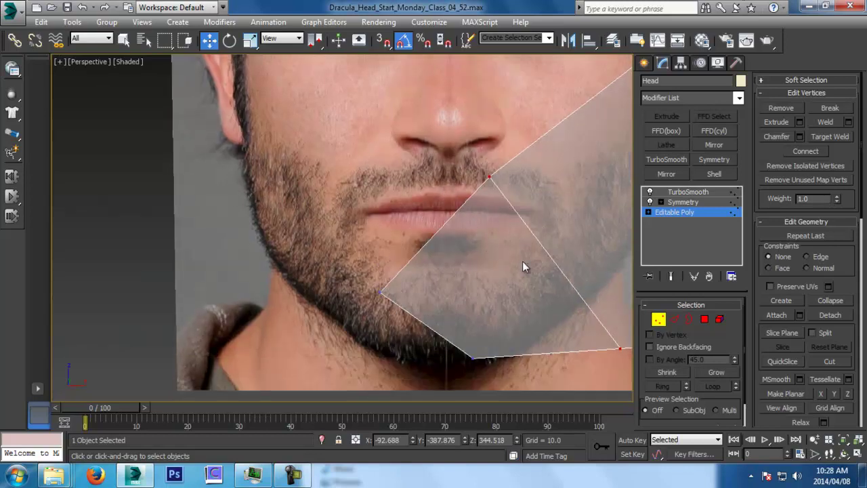
Step: Adjust the nostril-side upper vertex's depth in the perspective view and reselect the four connected vertices
{"action": "left_click", "coordinate": [520, 284]}
{"action": "scroll", "coordinate": [508, 288], "scroll_direction": "down", "scroll_amount": 10}
{"action": "scroll", "coordinate": [500, 293], "scroll_direction": "up", "scroll_amount": 5}
{"action": "middle_click_drag", "start_coordinate": [503, 300], "coordinate": [421, 208], "text": "alt"}
{"action": "left_click", "coordinate": [412, 198]}
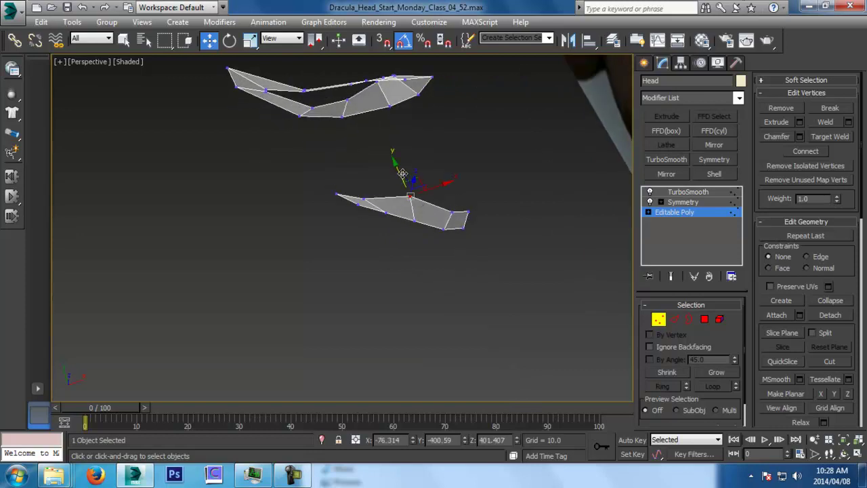
{"action": "left_click_drag", "start_coordinate": [403, 174], "coordinate": [409, 182]}
{"action": "middle_click_drag", "start_coordinate": [347, 174], "coordinate": [381, 152], "text": "alt"}
{"action": "left_click_drag", "start_coordinate": [349, 192], "coordinate": [428, 265]}
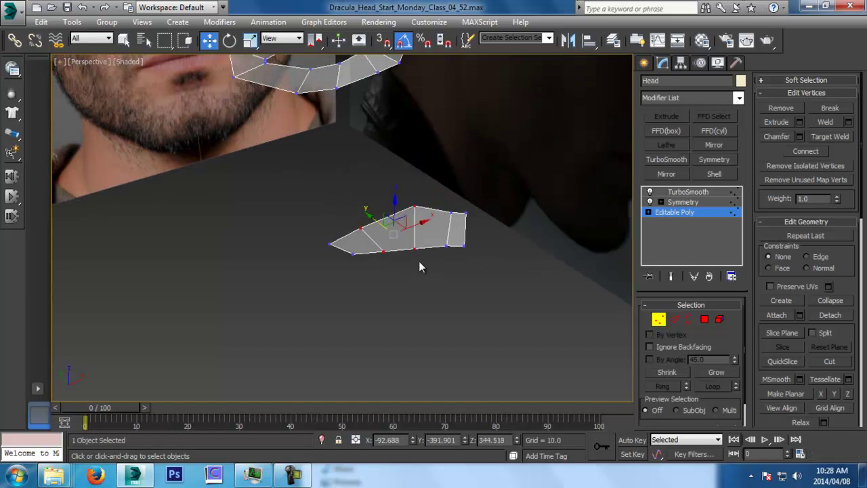
Step: Adjust the nostril vertex in the left view, move the outer upper vertex back and shift the outermost corner vertex forward and down
{"action": "key", "text": "l"}
{"action": "left_click_drag", "start_coordinate": [469, 211], "coordinate": [474, 213]}
{"action": "mouse_move", "coordinate": [451, 141]}
{"action": "left_mouse_down"}
{"action": "mouse_move", "coordinate": [478, 159]}
{"action": "mouse_move", "coordinate": [462, 151]}
{"action": "left_mouse_up"}
{"action": "middle_click_drag", "start_coordinate": [467, 133], "coordinate": [452, 182]}
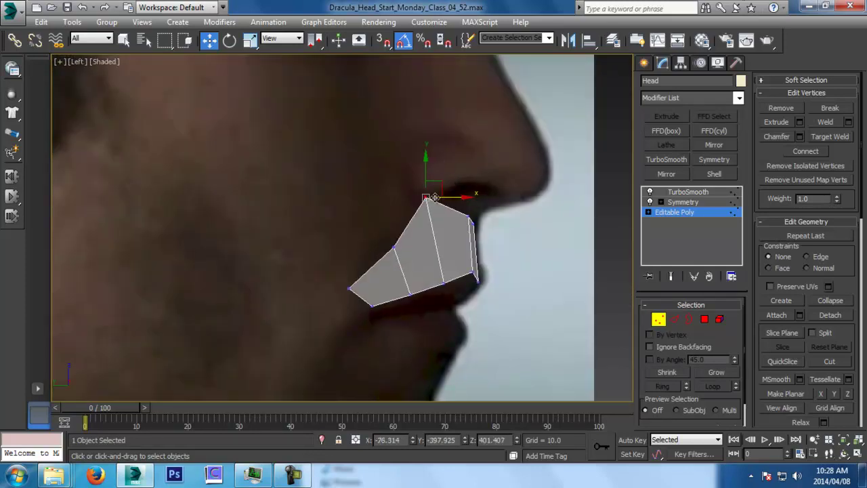
{"action": "left_click_drag", "start_coordinate": [379, 238], "coordinate": [398, 228]}
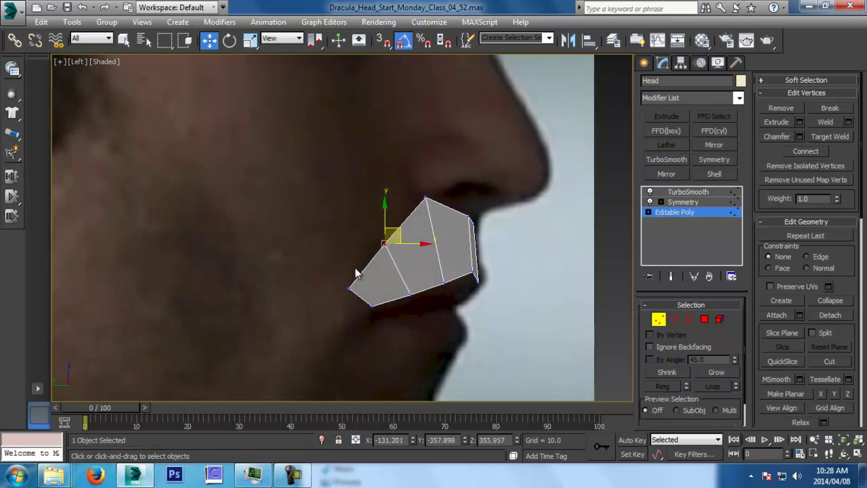
{"action": "mouse_move", "coordinate": [367, 298]}
{"action": "left_mouse_down"}
{"action": "mouse_move", "coordinate": [362, 282]}
{"action": "mouse_move", "coordinate": [371, 287]}
{"action": "left_mouse_up"}
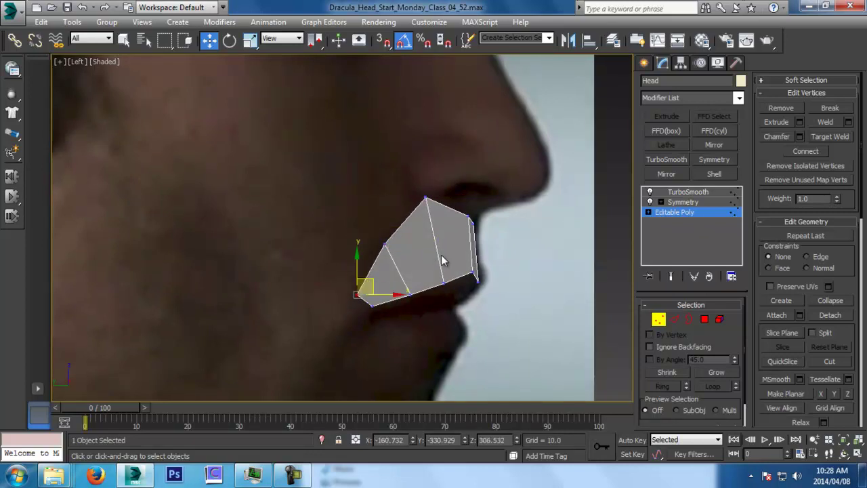
Step: Show the smoothed mirrored result and pull the nostril-side vertex pair forward in the perspective view to round the strip
{"action": "key", "text": "t"}
{"action": "middle_click_drag", "start_coordinate": [430, 262], "coordinate": [365, 198]}
{"action": "scroll", "coordinate": [388, 272], "scroll_direction": "up", "scroll_amount": 5}
{"action": "middle_click_drag", "start_coordinate": [384, 270], "coordinate": [514, 332]}
{"action": "scroll", "coordinate": [406, 227], "scroll_direction": "up", "scroll_amount": 3}
{"action": "middle_click_drag", "start_coordinate": [407, 226], "coordinate": [437, 286]}
{"action": "key", "text": "p"}
{"action": "middle_click_drag", "start_coordinate": [427, 252], "coordinate": [498, 275], "text": "alt"}
{"action": "key", "text": "alt+z"}
{"action": "middle_click_drag", "start_coordinate": [513, 238], "coordinate": [467, 279], "text": "alt"}
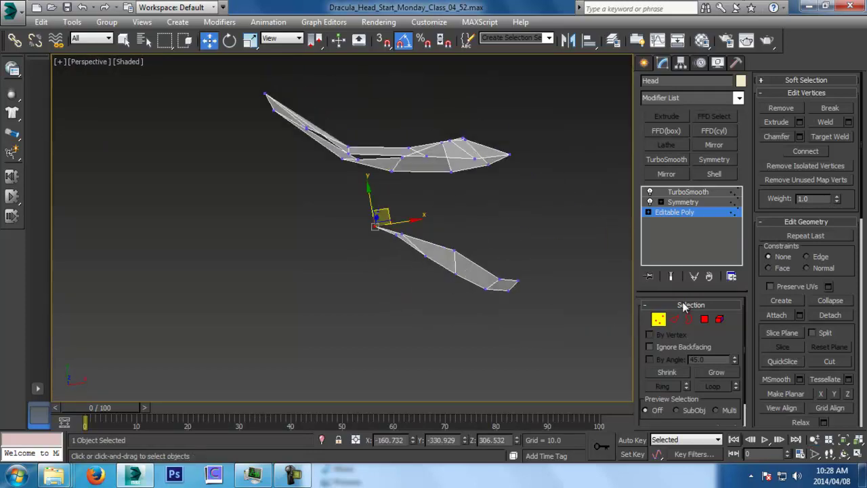
{"action": "left_click", "coordinate": [672, 276]}
{"action": "left_click_drag", "start_coordinate": [448, 241], "coordinate": [466, 278]}
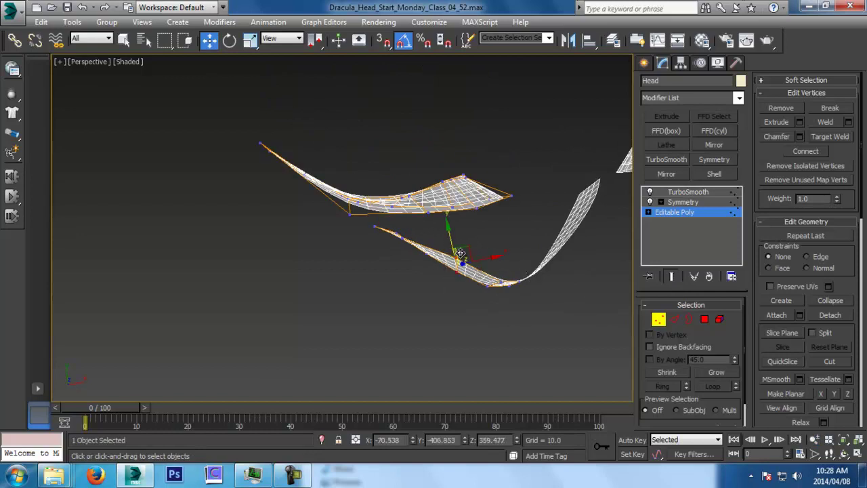
{"action": "left_click_drag", "start_coordinate": [458, 245], "coordinate": [460, 253]}
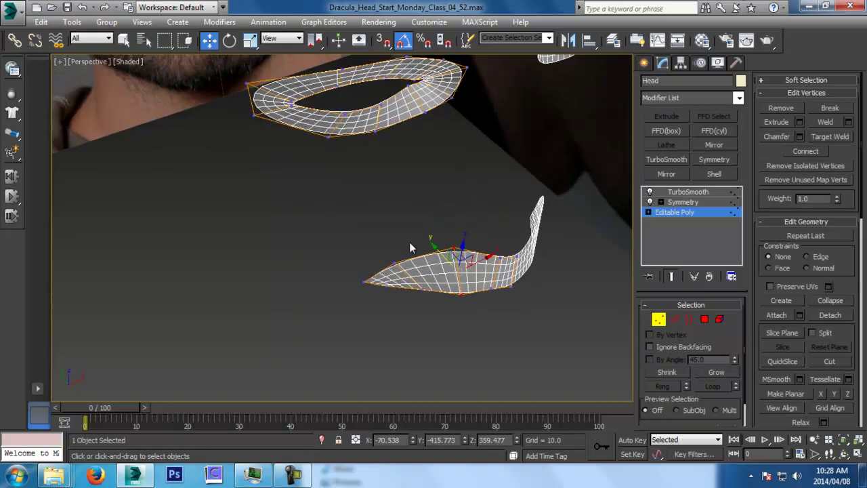
Step: Smooth the curve between the strip's two connected vertex pairs in perspective and compare the shape with the front reference
{"action": "left_click", "coordinate": [420, 278]}
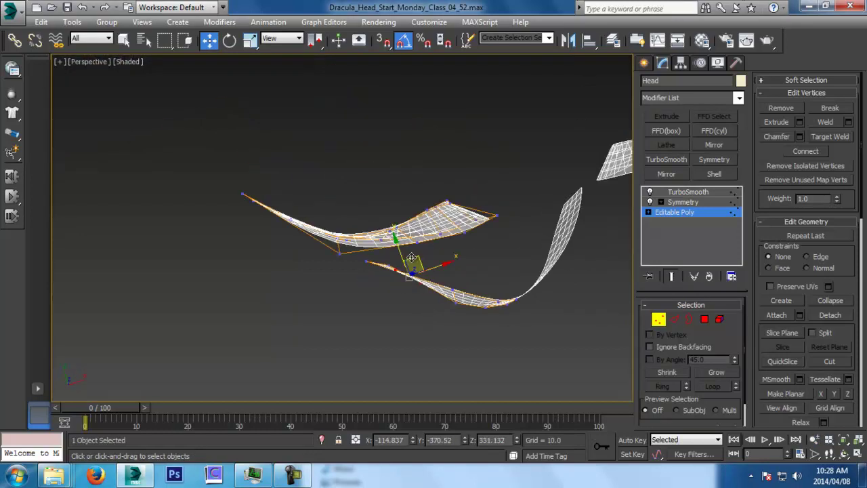
{"action": "left_click_drag", "start_coordinate": [402, 250], "coordinate": [448, 279]}
{"action": "key", "text": "f"}
{"action": "middle_click_drag", "start_coordinate": [485, 277], "coordinate": [475, 296]}
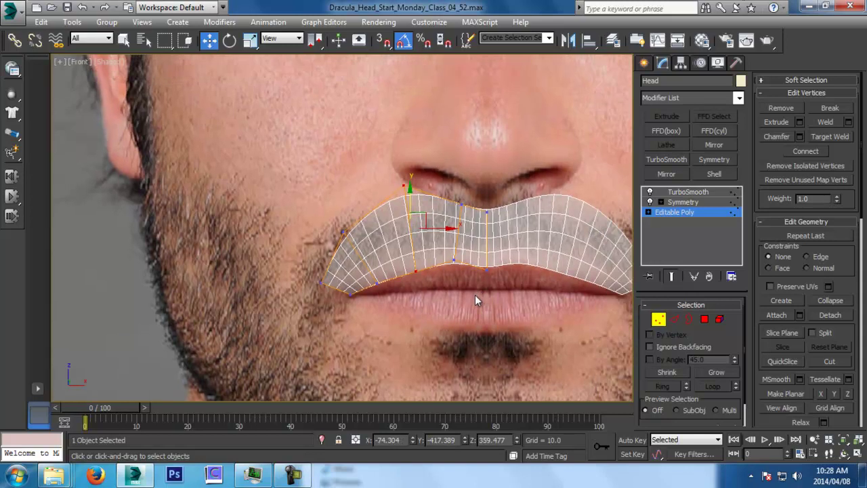
Step: Move the nostril-side upper vertex back in the left view and select the outer upper vertex for adjustment
{"action": "key", "text": "l"}
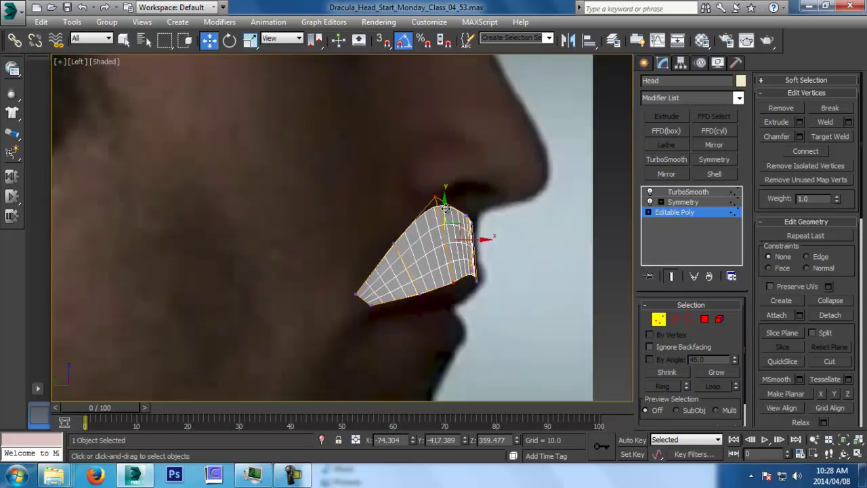
{"action": "left_click_drag", "start_coordinate": [425, 191], "coordinate": [454, 196]}
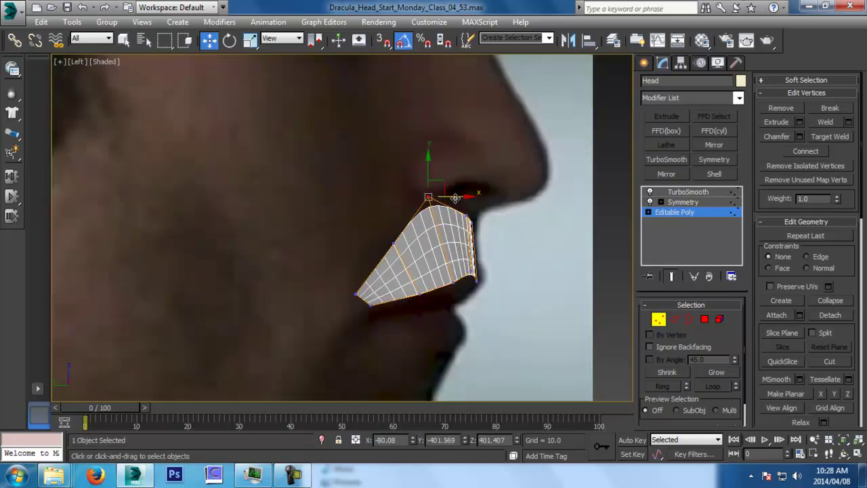
{"action": "left_click", "coordinate": [395, 241]}
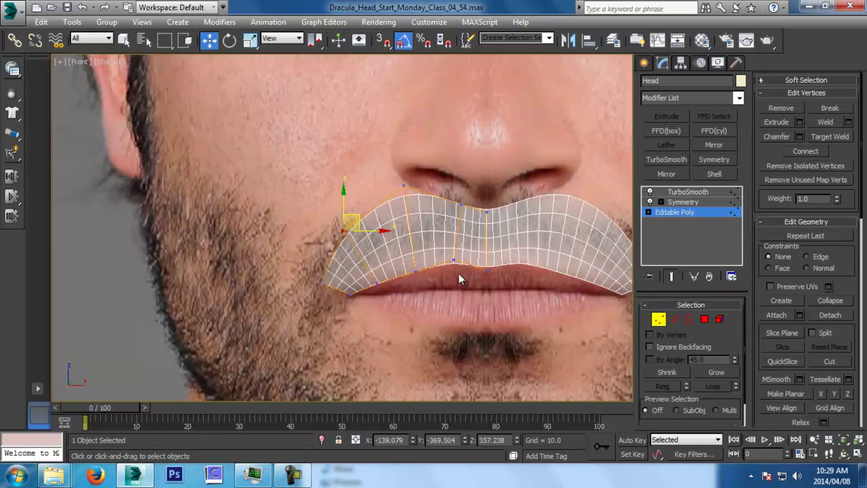
Step: Refine the strip's outer upper vertices and mouth-corner vertices against the lip outline in the front view and save the scene
{"action": "middle_click_drag", "start_coordinate": [461, 277], "coordinate": [455, 268]}
{"action": "scroll", "coordinate": [397, 254], "scroll_direction": "up", "scroll_amount": 2}
{"action": "left_click", "coordinate": [421, 250]}
{"action": "left_click_drag", "start_coordinate": [423, 245], "coordinate": [397, 238]}
{"action": "left_click_drag", "start_coordinate": [377, 294], "coordinate": [376, 294]}
{"action": "left_click", "coordinate": [371, 265]}
{"action": "left_click", "coordinate": [363, 283]}
{"action": "left_click_drag", "start_coordinate": [363, 260], "coordinate": [364, 255]}
{"action": "key", "text": "ctrl+s"}
{"action": "scroll", "coordinate": [465, 273], "scroll_direction": "down", "scroll_amount": 4}
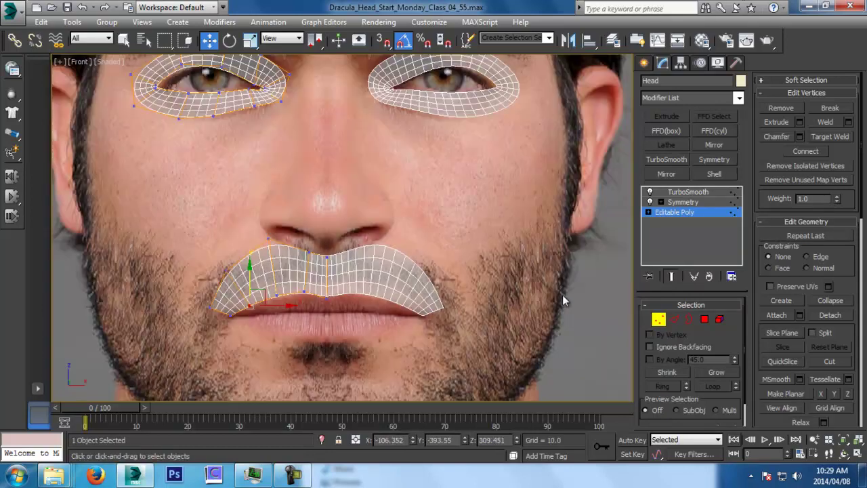
Step: Extrude the strip's open end edge downward at the mouth corner in the front view to add a new polygon
{"action": "left_click", "coordinate": [674, 320]}
{"action": "middle_click_drag", "start_coordinate": [241, 284], "coordinate": [262, 251]}
{"action": "scroll", "coordinate": [261, 252], "scroll_direction": "up", "scroll_amount": 2}
{"action": "left_click", "coordinate": [238, 289]}
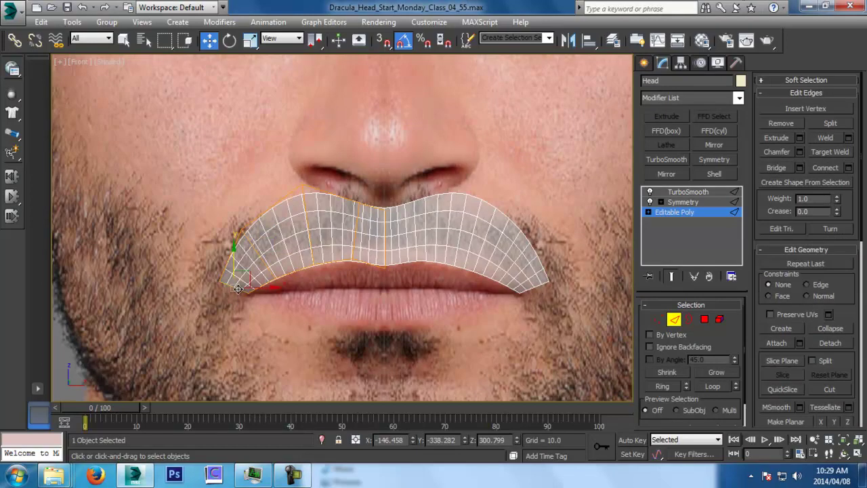
{"action": "left_click_drag", "start_coordinate": [248, 274], "coordinate": [250, 305], "text": "shift"}
{"action": "middle_click_drag", "start_coordinate": [279, 297], "coordinate": [445, 255]}
{"action": "scroll", "coordinate": [445, 255], "scroll_direction": "up", "scroll_amount": 2}
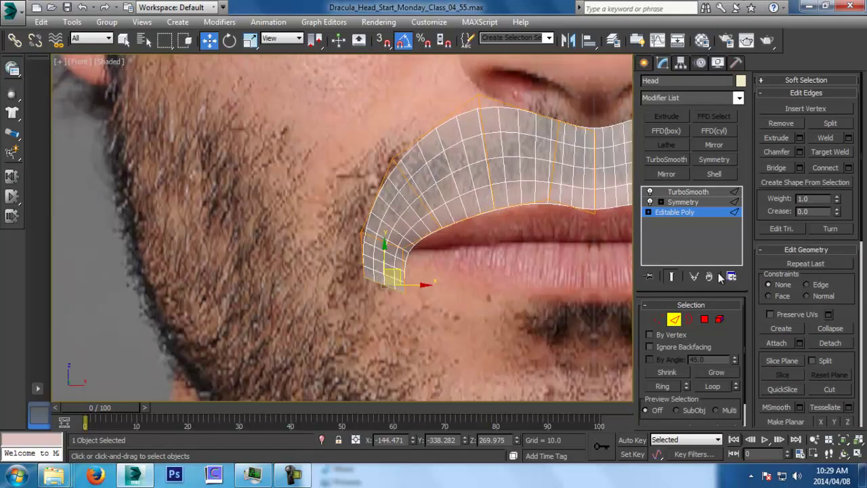
Step: Hide the smoothed result, rotate the new corner edge and move it up toward the mouth corner, and save the scene
{"action": "left_click", "coordinate": [670, 277]}
{"action": "key", "text": "e"}
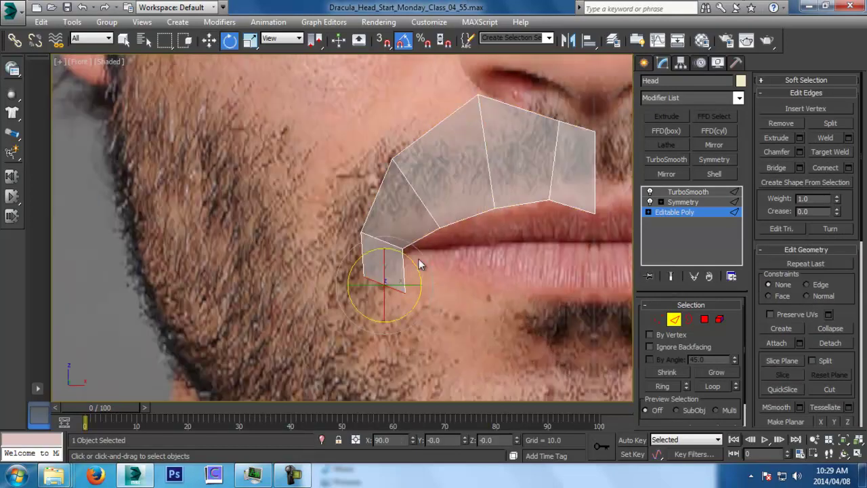
{"action": "key", "text": "w"}
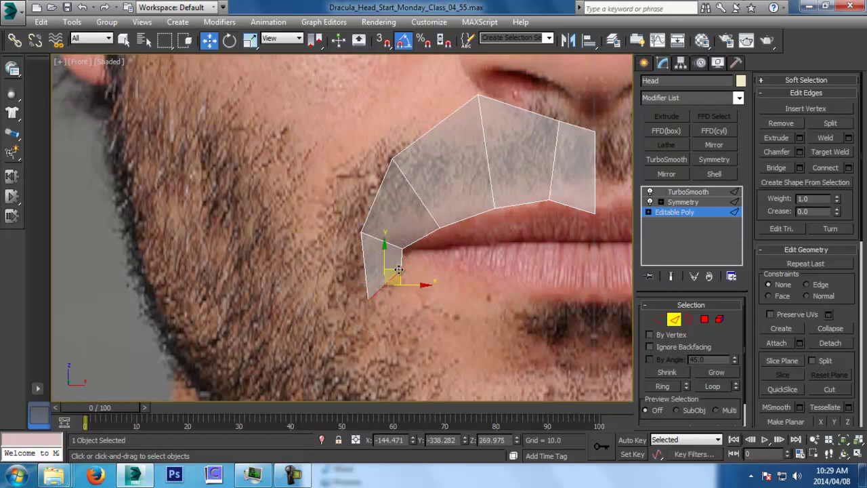
{"action": "left_click_drag", "start_coordinate": [400, 251], "coordinate": [402, 251]}
{"action": "key", "text": "ctrl+s"}
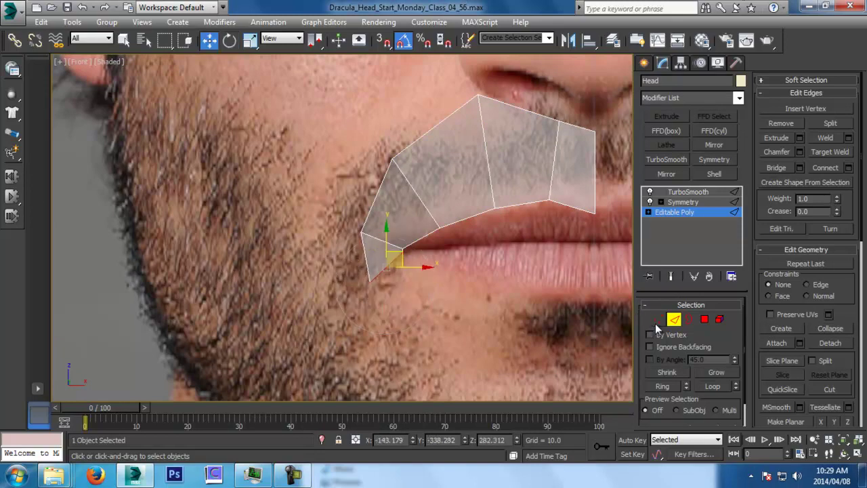
Step: Reposition the new lower corner vertex and align the two outer corner vertices vertically in the front view
{"action": "left_click", "coordinate": [658, 320]}
{"action": "left_click_drag", "start_coordinate": [385, 292], "coordinate": [372, 271]}
{"action": "middle_click_drag", "start_coordinate": [459, 62], "coordinate": [447, 123]}
{"action": "left_click_drag", "start_coordinate": [334, 278], "coordinate": [365, 306], "text": "ctrl"}
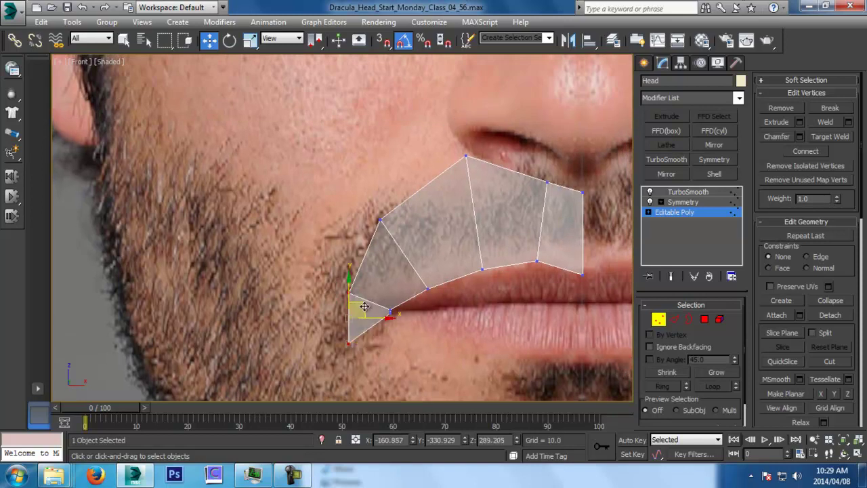
Step: Adjust the depth of the two outer corner vertices in the left view to match the profile and save the scene
{"action": "key", "text": "l"}
{"action": "middle_click_drag", "start_coordinate": [391, 291], "coordinate": [408, 260]}
{"action": "left_click_drag", "start_coordinate": [404, 279], "coordinate": [401, 285]}
{"action": "middle_click_drag", "start_coordinate": [438, 184], "coordinate": [425, 226]}
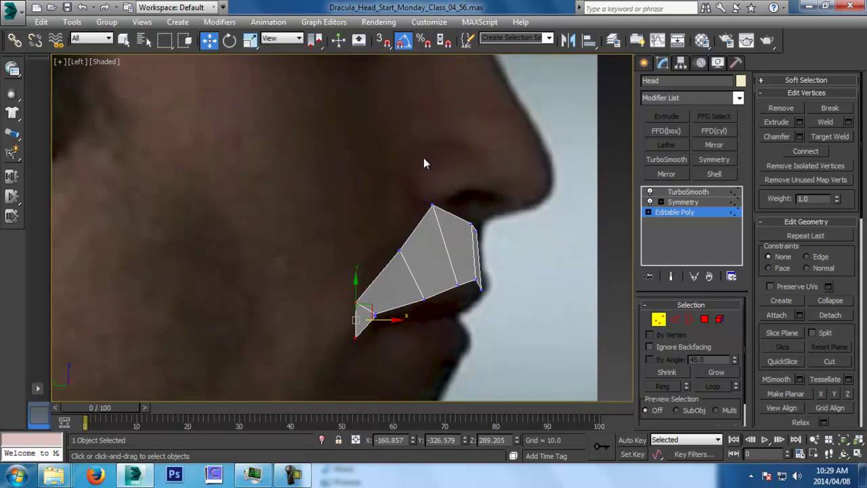
{"action": "scroll", "coordinate": [396, 154], "scroll_direction": "down", "scroll_amount": 3}
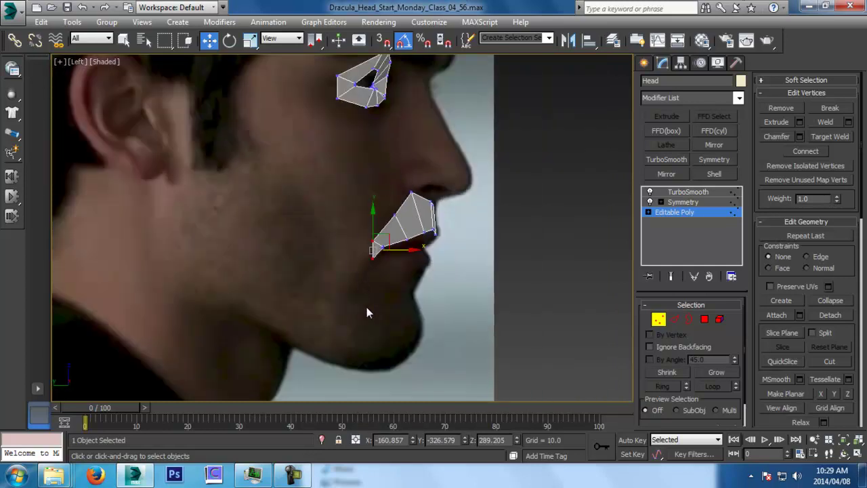
{"action": "scroll", "coordinate": [388, 236], "scroll_direction": "up", "scroll_amount": 4}
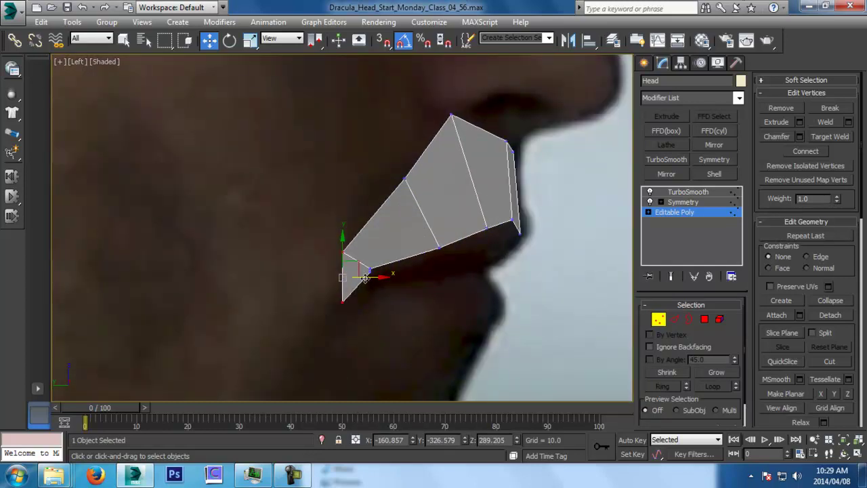
{"action": "left_click_drag", "start_coordinate": [374, 277], "coordinate": [374, 277]}
{"action": "key", "text": "f"}
{"action": "middle_click_drag", "start_coordinate": [370, 224], "coordinate": [397, 218]}
{"action": "key", "text": "ctrl+s"}
Step: Extrude the lower corner edge inward below the lower lip in the front view and rotate it to follow the lip
{"action": "scroll", "coordinate": [541, 254], "scroll_direction": "down", "scroll_amount": 2}
{"action": "left_click", "coordinate": [679, 319]}
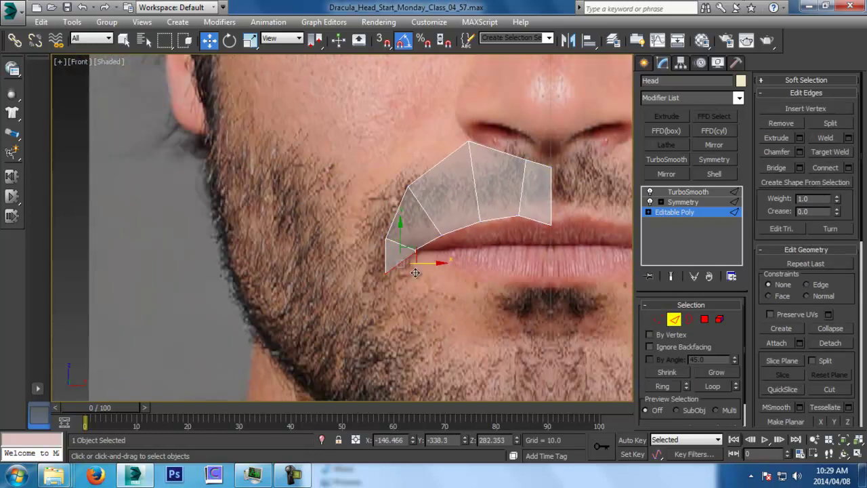
{"action": "left_click", "coordinate": [404, 265]}
{"action": "left_click_drag", "start_coordinate": [415, 251], "coordinate": [459, 279], "text": "shift"}
{"action": "key", "text": "e"}
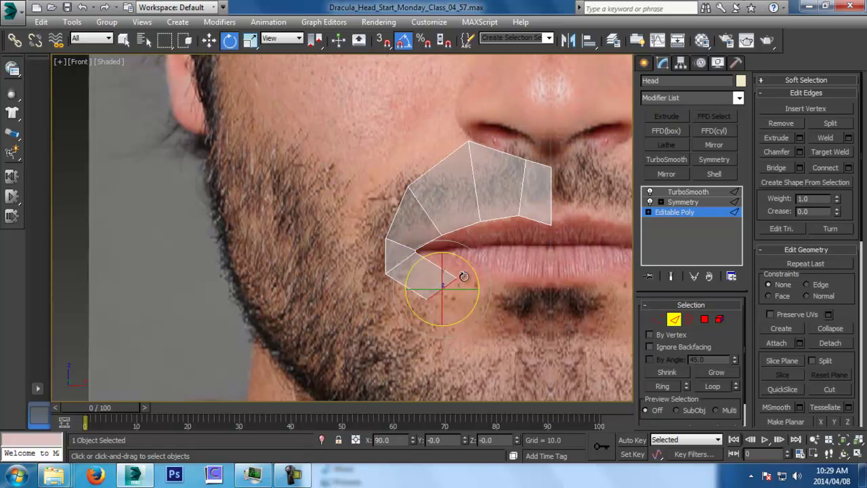
{"action": "key", "text": "w"}
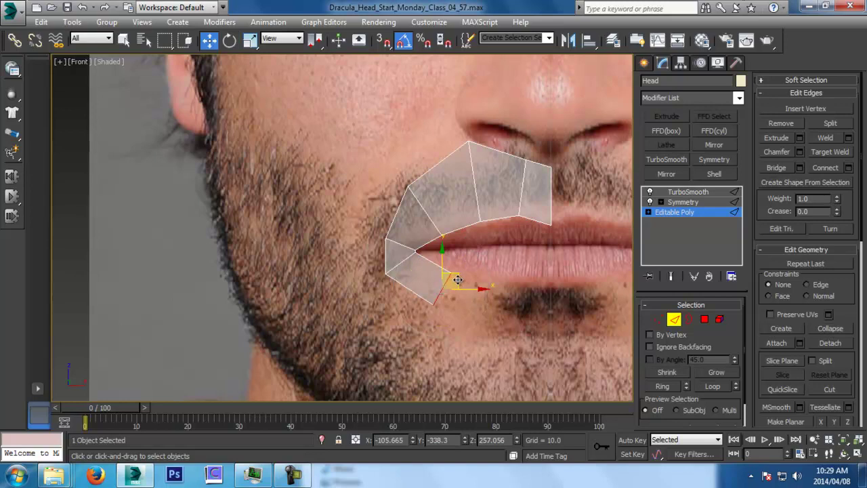
Step: Move the first lower-lip edge forward in the left view to follow the profile
{"action": "key", "text": "l"}
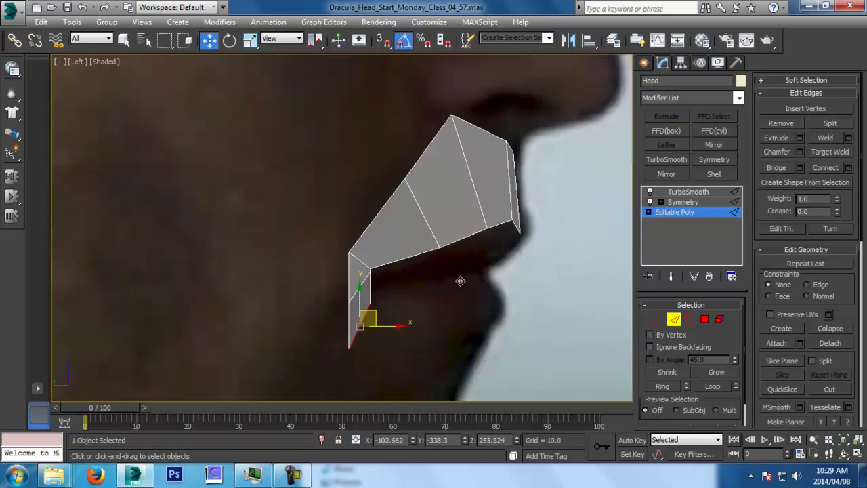
{"action": "middle_click_drag", "start_coordinate": [467, 304], "coordinate": [461, 286]}
{"action": "left_click_drag", "start_coordinate": [384, 309], "coordinate": [449, 322]}
{"action": "key", "text": "f"}
Step: Extrude a second lower-lip segment toward the face centre in the front view and rotate its end edge upright
{"action": "left_click_drag", "start_coordinate": [463, 285], "coordinate": [524, 281], "text": "shift"}
{"action": "key", "text": "e"}
{"action": "key", "text": "w"}
{"action": "key", "text": "e"}
{"action": "key", "text": "w"}
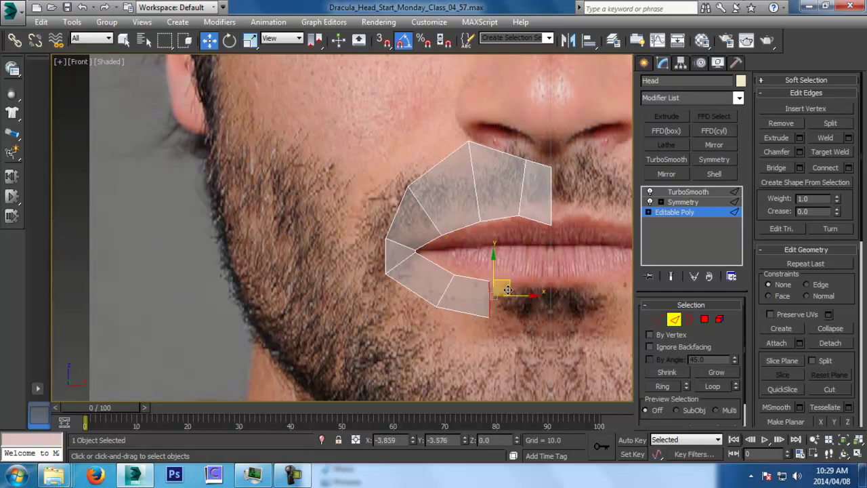
Step: Move the end edge forward in profile and extrude the last lower-lip segment to the face's centre line
{"action": "key", "text": "l"}
{"action": "left_click_drag", "start_coordinate": [467, 320], "coordinate": [555, 300], "text": "shift"}
{"action": "key", "text": "f"}
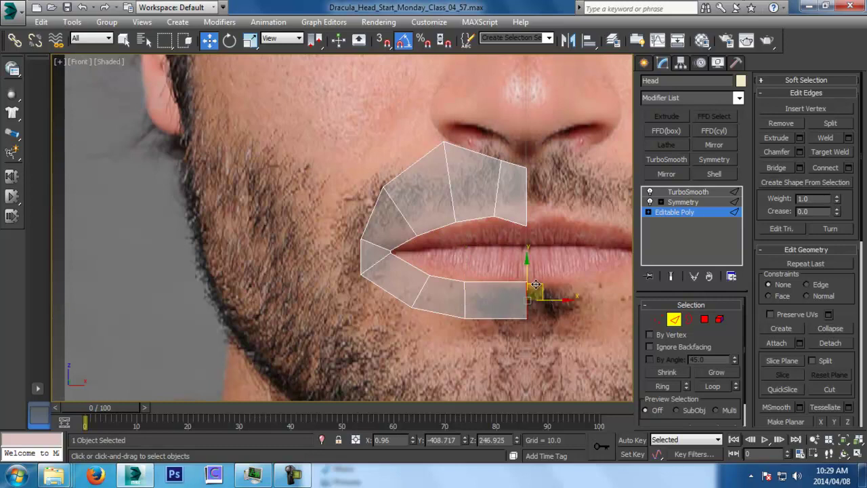
{"action": "scroll", "coordinate": [472, 240], "scroll_direction": "up", "scroll_amount": 3}
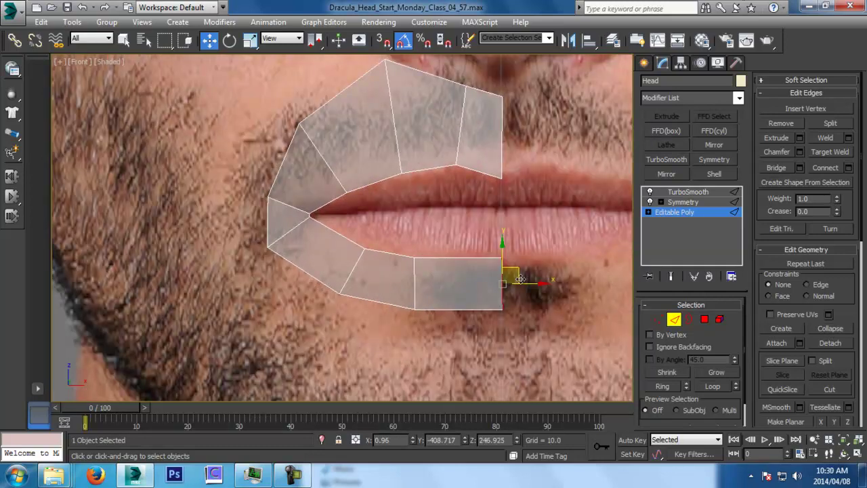
{"action": "left_click_drag", "start_coordinate": [525, 284], "coordinate": [528, 286]}
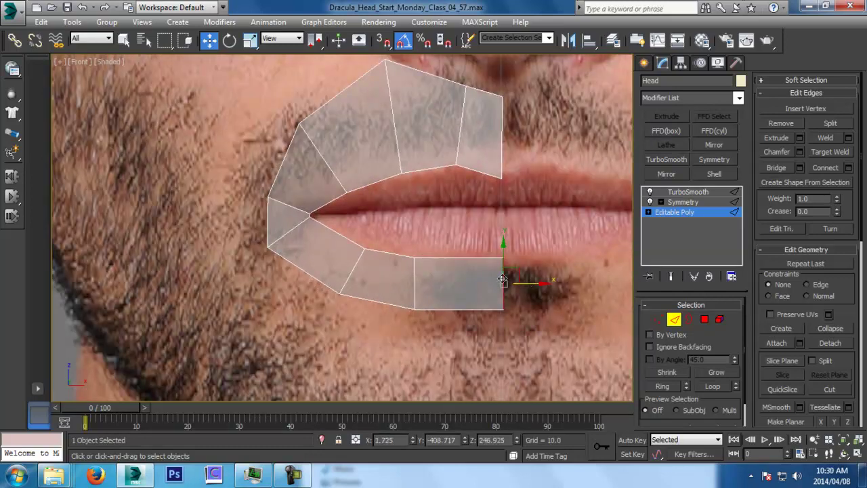
Step: Shift the two intermediate lower-lip edges slightly toward the centre in the front view to even out the polygons
{"action": "left_click", "coordinate": [415, 281]}
{"action": "left_click_drag", "start_coordinate": [445, 284], "coordinate": [454, 284]}
{"action": "left_click_drag", "start_coordinate": [366, 264], "coordinate": [368, 267]}
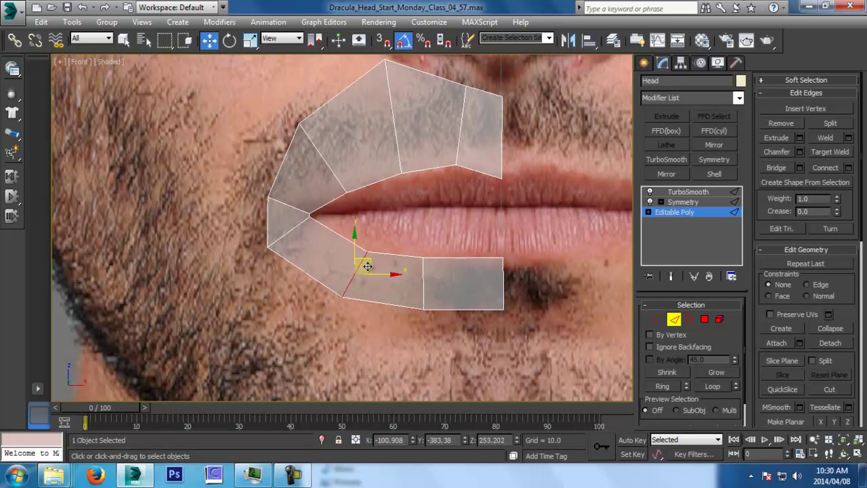
Step: Position the lower lip's centre edge along the profile in the left view and tilt it with its neighbouring edge
{"action": "left_click", "coordinate": [506, 282]}
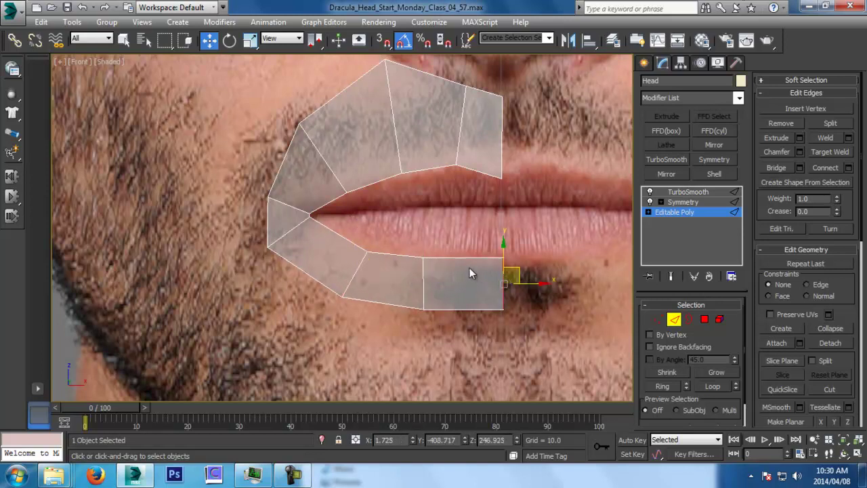
{"action": "key", "text": "l"}
{"action": "left_click_drag", "start_coordinate": [493, 318], "coordinate": [481, 297], "text": "shift"}
{"action": "key", "text": "e"}
{"action": "left_click", "coordinate": [455, 309]}
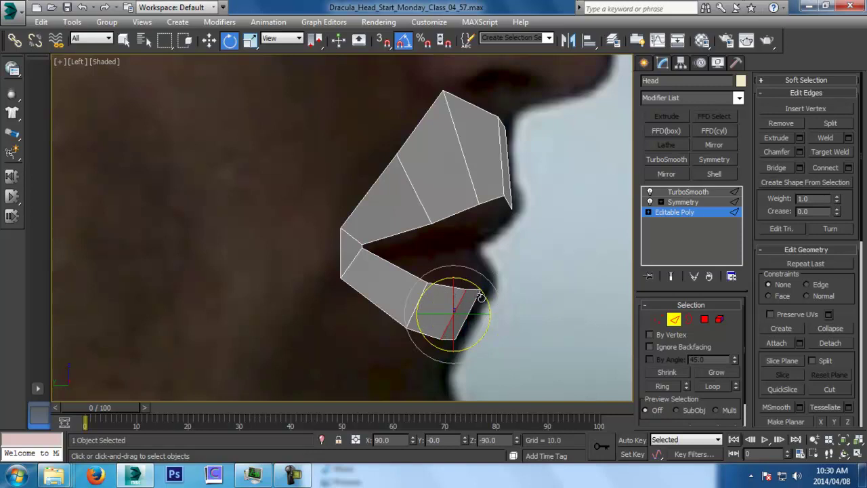
Step: Select the lower-lip vertices in the left view and move them slightly back and up
{"action": "key", "text": "w"}
{"action": "left_click_drag", "start_coordinate": [515, 272], "coordinate": [422, 354]}
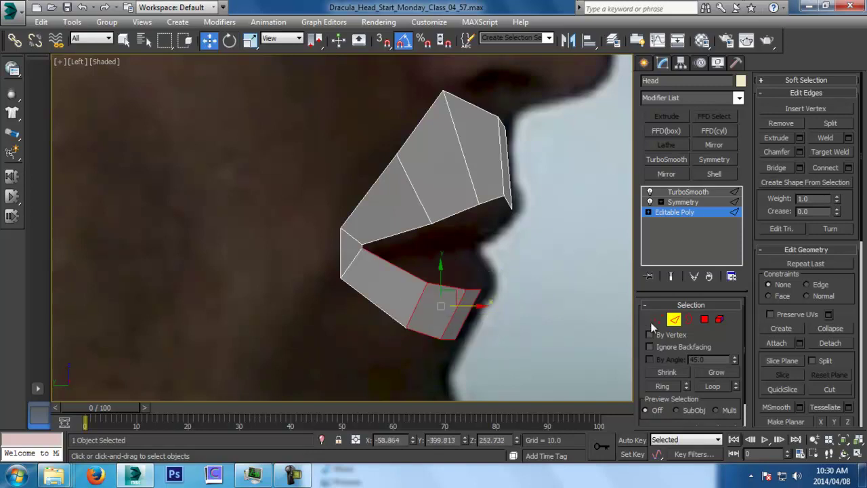
{"action": "left_click", "coordinate": [658, 319]}
{"action": "left_click_drag", "start_coordinate": [472, 344], "coordinate": [493, 348]}
{"action": "left_click_drag", "start_coordinate": [480, 312], "coordinate": [458, 293]}
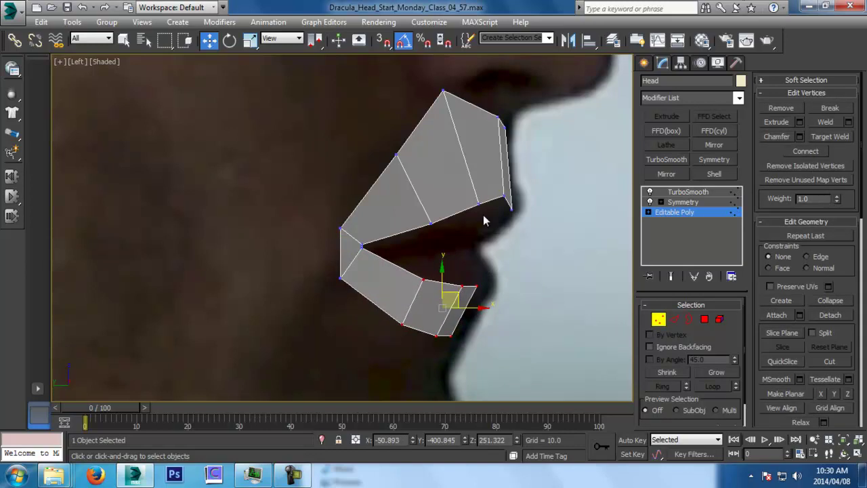
Step: Move the central upper-lip vertices back and lower the nostril-side upper vertex in the left view
{"action": "scroll", "coordinate": [472, 272], "scroll_direction": "down", "scroll_amount": 2}
{"action": "scroll", "coordinate": [482, 173], "scroll_direction": "down", "scroll_amount": 3}
{"action": "scroll", "coordinate": [484, 195], "scroll_direction": "up", "scroll_amount": 4}
{"action": "scroll", "coordinate": [429, 172], "scroll_direction": "up", "scroll_amount": 2}
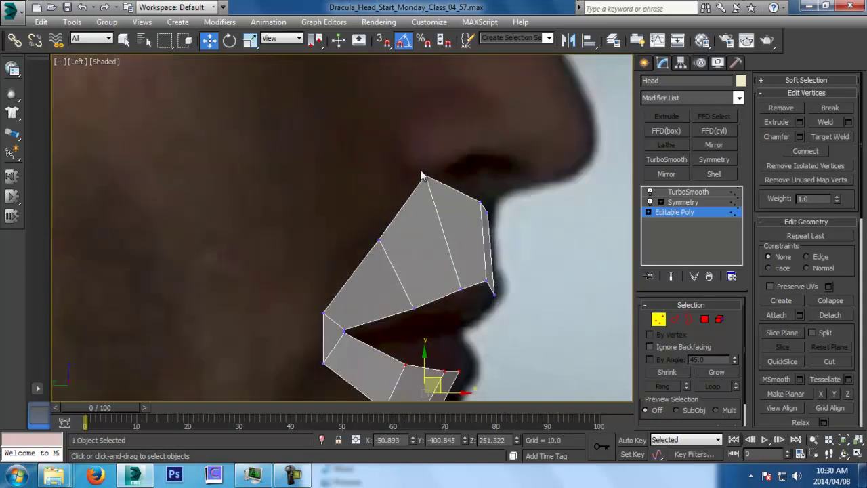
{"action": "left_click_drag", "start_coordinate": [416, 139], "coordinate": [508, 264]}
{"action": "left_click_drag", "start_coordinate": [540, 260], "coordinate": [398, 332], "text": "ctrl"}
{"action": "left_click_drag", "start_coordinate": [501, 245], "coordinate": [494, 245]}
{"action": "left_click_drag", "start_coordinate": [427, 177], "coordinate": [437, 175]}
{"action": "scroll", "coordinate": [484, 233], "scroll_direction": "down", "scroll_amount": 2}
Step: Raise the inner upper-lip vertex beside the mouth corner in the front view and check it in the left view
{"action": "key", "text": "f"}
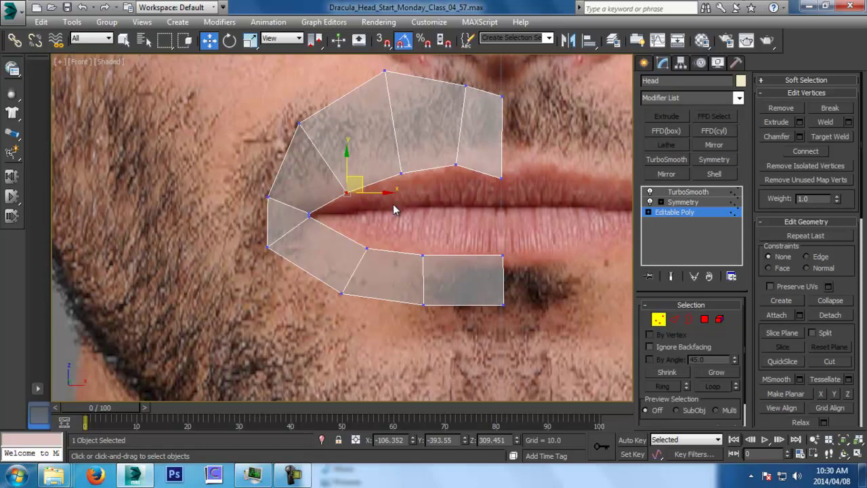
{"action": "left_click_drag", "start_coordinate": [362, 184], "coordinate": [361, 178]}
{"action": "key", "text": "l"}
{"action": "middle_click_drag", "start_coordinate": [433, 225], "coordinate": [430, 219]}
{"action": "key", "text": "f"}
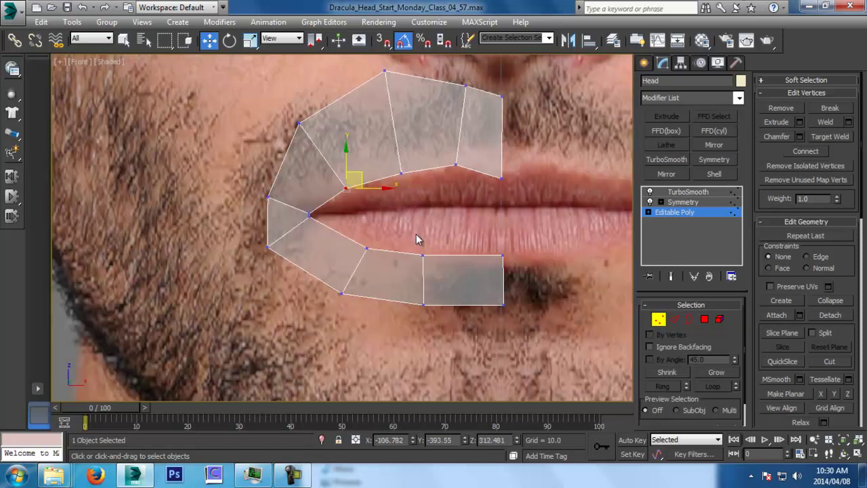
Step: Save the scene and show the smoothed mirrored result
{"action": "scroll", "coordinate": [416, 235], "scroll_direction": "down", "scroll_amount": 3}
{"action": "key", "text": "ctrl+s"}
{"action": "left_click", "coordinate": [671, 276]}
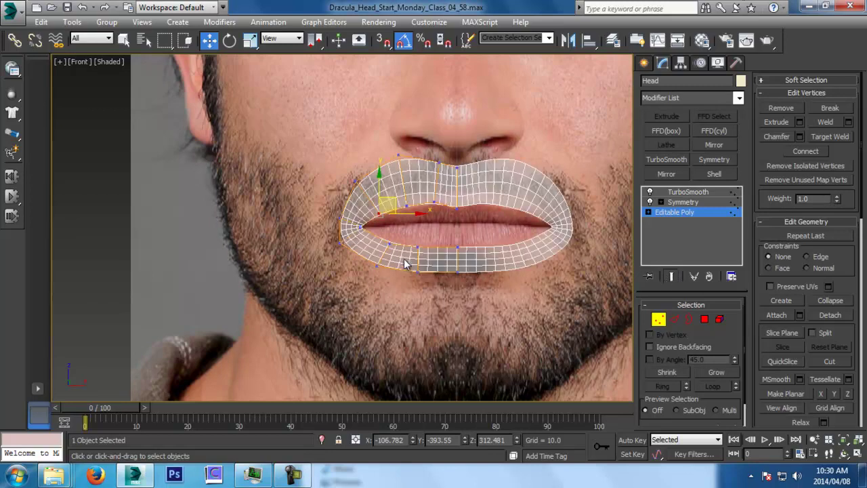
Step: Move the lower lip's central inner vertices down and adjust the neighbouring inner vertex to follow the lip edge
{"action": "scroll", "coordinate": [393, 259], "scroll_direction": "up", "scroll_amount": 4}
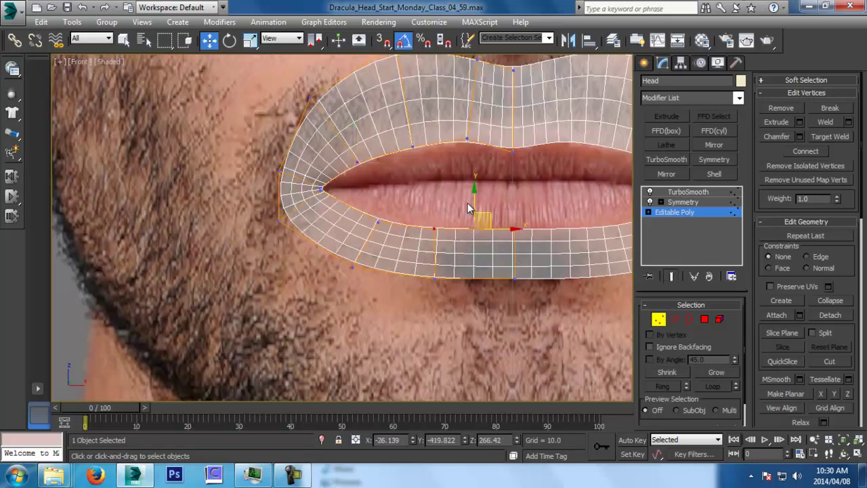
{"action": "left_click_drag", "start_coordinate": [474, 201], "coordinate": [474, 208]}
{"action": "left_click_drag", "start_coordinate": [368, 206], "coordinate": [383, 217]}
{"action": "middle_click_drag", "start_coordinate": [519, 259], "coordinate": [465, 261]}
Step: Move the lower lip's outer vertices down in the front view to widen the strip and adjust the outer corner vertex
{"action": "left_click_drag", "start_coordinate": [352, 263], "coordinate": [504, 315]}
{"action": "left_click_drag", "start_coordinate": [420, 254], "coordinate": [421, 283]}
{"action": "left_click_drag", "start_coordinate": [259, 259], "coordinate": [310, 278]}
Step: Move the outer lower-lip vertices back in the left view to follow the chin profile and save the scene
{"action": "middle_click_drag", "start_coordinate": [329, 282], "coordinate": [321, 287]}
{"action": "scroll", "coordinate": [322, 287], "scroll_direction": "down", "scroll_amount": 2}
{"action": "left_click_drag", "start_coordinate": [325, 299], "coordinate": [433, 327], "text": "ctrl"}
{"action": "key", "text": "l"}
{"action": "scroll", "coordinate": [454, 291], "scroll_direction": "up", "scroll_amount": 2}
{"action": "left_click_drag", "start_coordinate": [454, 292], "coordinate": [437, 291]}
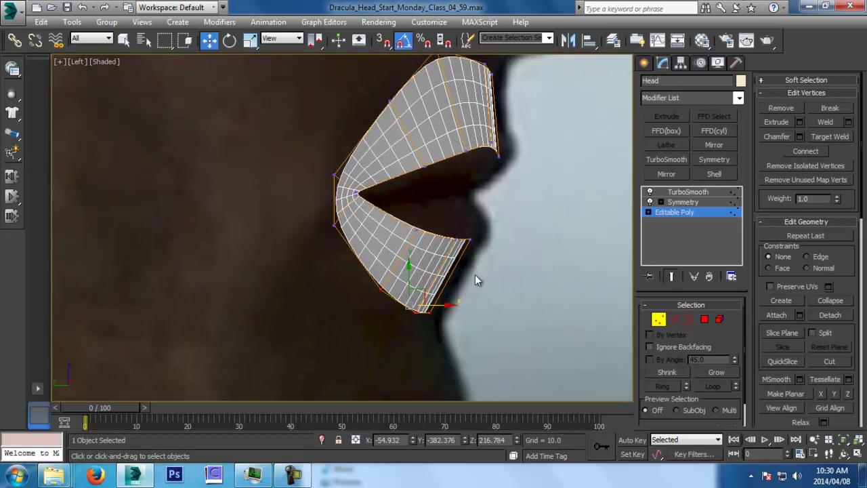
{"action": "key", "text": "f"}
{"action": "left_click", "coordinate": [657, 324]}
{"action": "scroll", "coordinate": [517, 238], "scroll_direction": "down", "scroll_amount": 2}
{"action": "middle_click_drag", "start_coordinate": [513, 234], "coordinate": [517, 337]}
{"action": "key", "text": "ctrl+s"}
{"action": "key", "text": "ctrl+s"}
Step: Connect the full ring of cross edges around the mouth with 1 segment and show the smoothed mirrored result
{"action": "left_click", "coordinate": [676, 324]}
{"action": "middle_click_drag", "start_coordinate": [402, 227], "coordinate": [442, 259]}
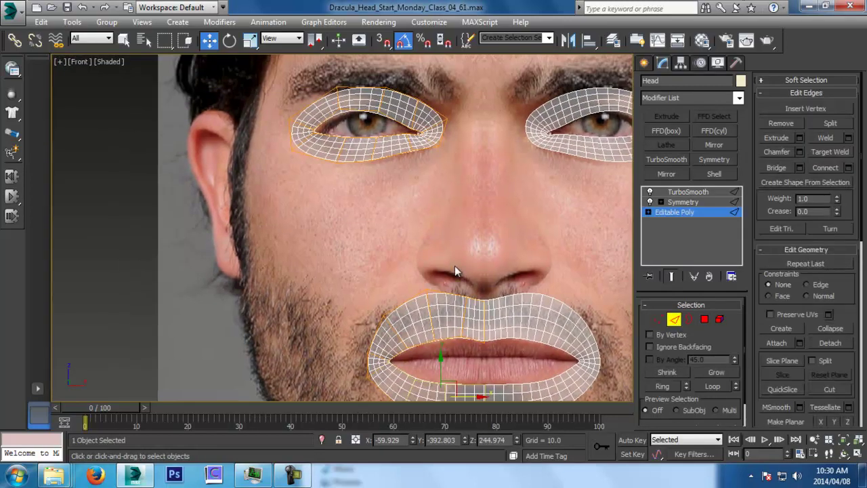
{"action": "left_click", "coordinate": [671, 276]}
{"action": "middle_click_drag", "start_coordinate": [441, 305], "coordinate": [437, 254]}
{"action": "scroll", "coordinate": [437, 254], "scroll_direction": "up", "scroll_amount": 2}
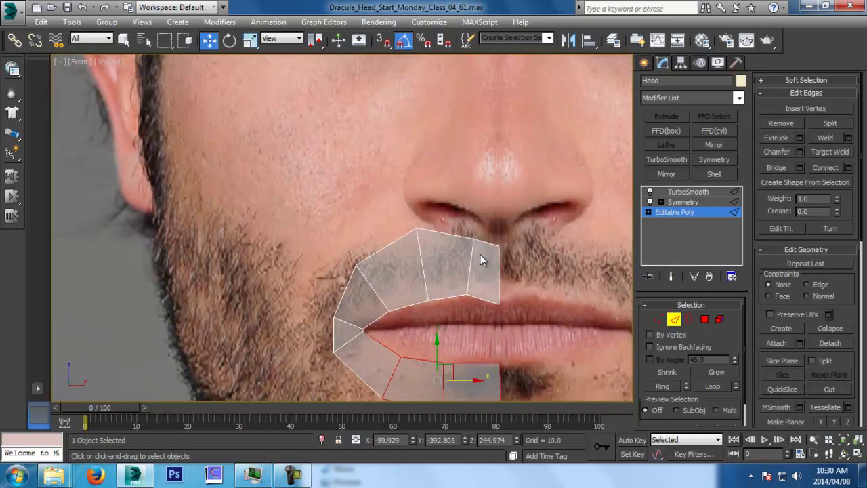
{"action": "left_click", "coordinate": [499, 281]}
{"action": "left_click", "coordinate": [662, 389]}
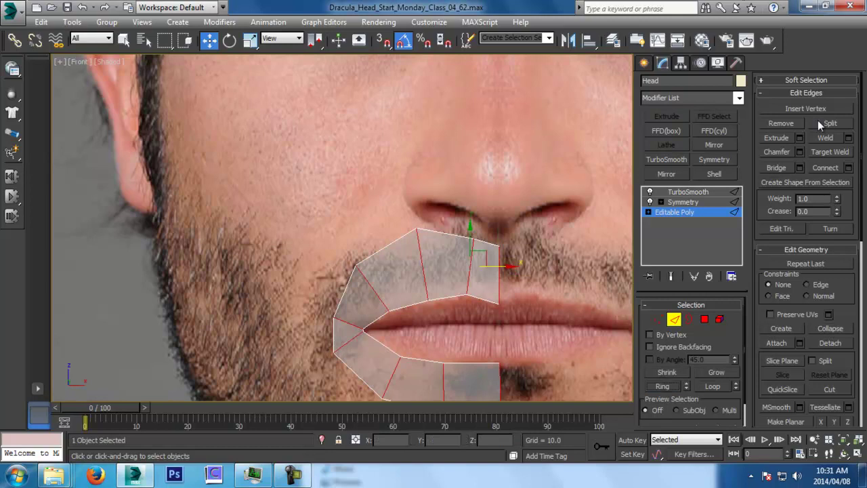
{"action": "left_click", "coordinate": [849, 168]}
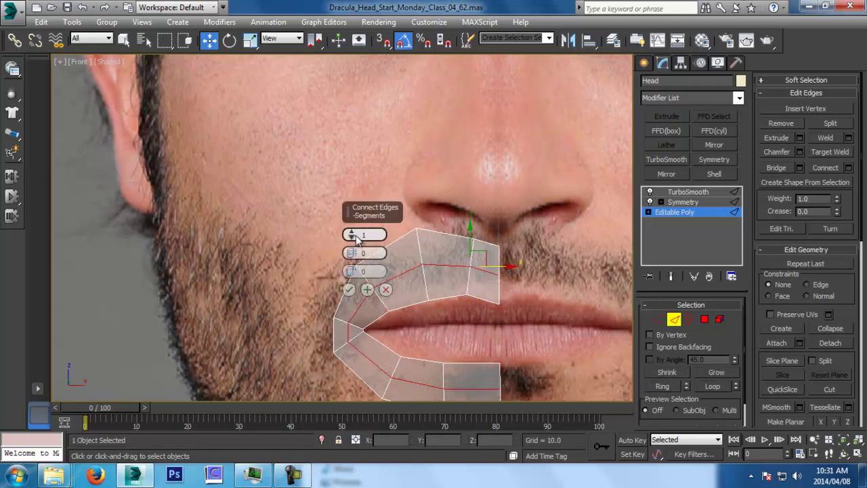
{"action": "left_click", "coordinate": [349, 289]}
{"action": "key", "text": "l"}
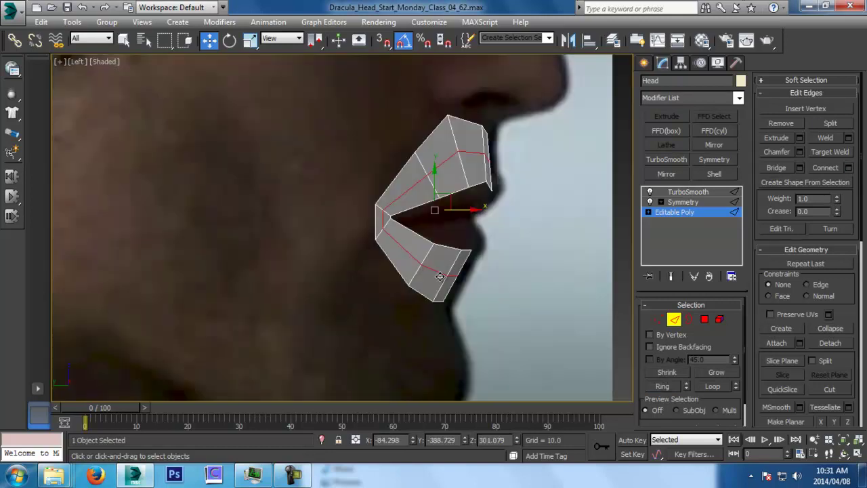
{"action": "left_click", "coordinate": [673, 276]}
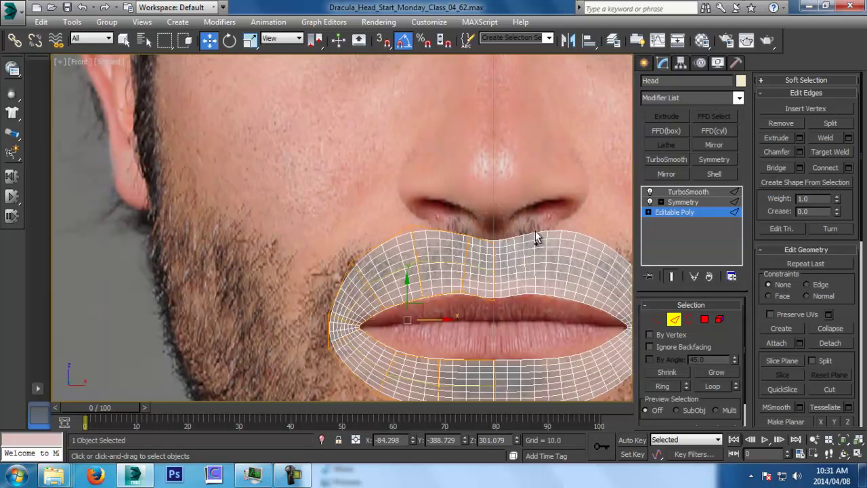
Step: Hide the smoothed end result and compare the outer upper-lip edge with the outer lower-eyelid edge on the cage mesh
{"action": "left_click", "coordinate": [672, 276]}
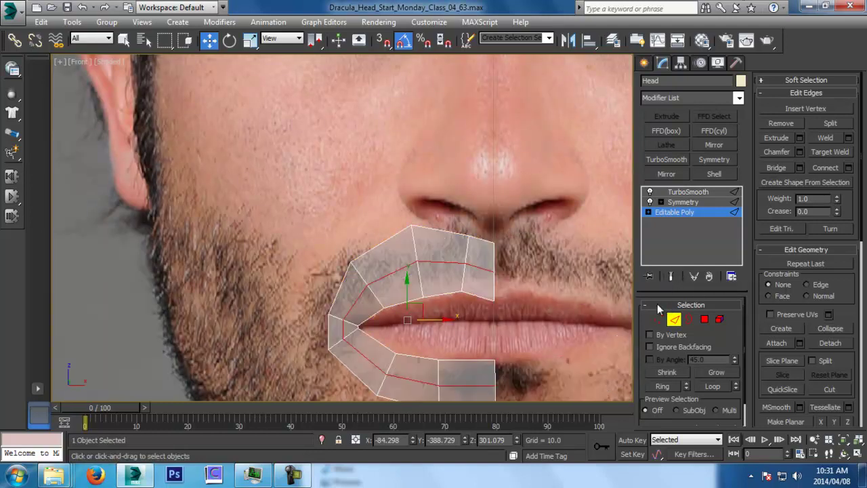
{"action": "middle_click_drag", "start_coordinate": [506, 252], "coordinate": [510, 259]}
{"action": "scroll", "coordinate": [434, 205], "scroll_direction": "down", "scroll_amount": 3}
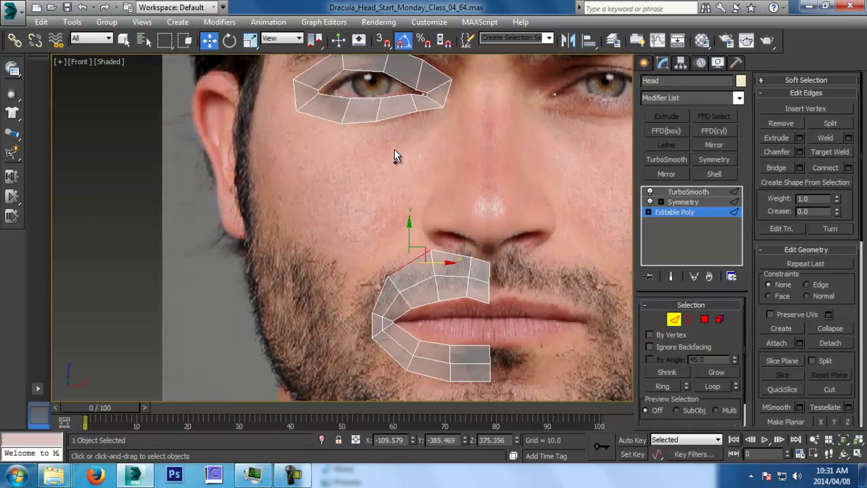
{"action": "left_click", "coordinate": [362, 124]}
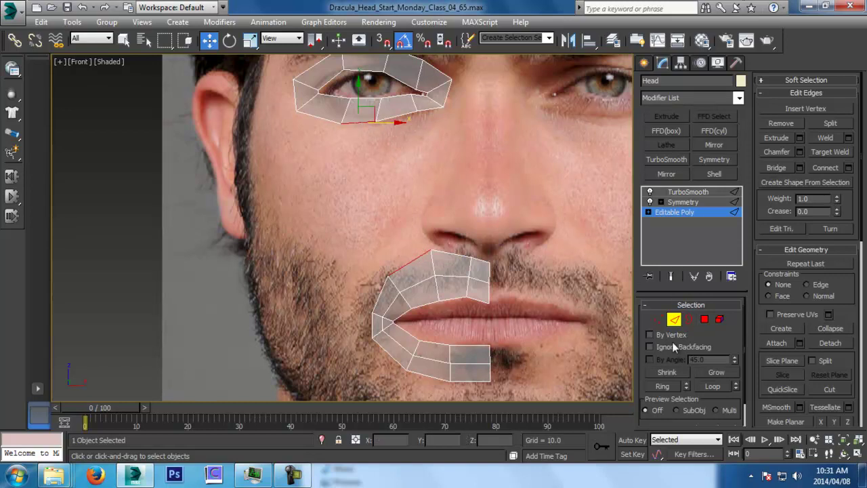
{"action": "scroll", "coordinate": [493, 273], "scroll_direction": "up", "scroll_amount": 2}
{"action": "middle_click_drag", "start_coordinate": [458, 280], "coordinate": [442, 291]}
{"action": "scroll", "coordinate": [443, 291], "scroll_direction": "down", "scroll_amount": 1}
{"action": "middle_click_drag", "start_coordinate": [306, 167], "coordinate": [323, 224]}
{"action": "middle_click_drag", "start_coordinate": [504, 186], "coordinate": [505, 190]}
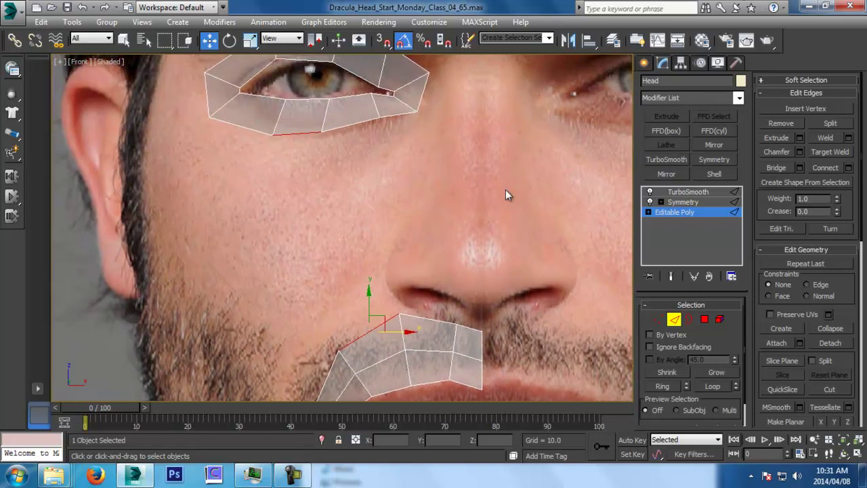
Step: Spread the upper lip's vertex columns apart around the long outer segment, moving the inner and middle vertices towards the centre, and save the scene
{"action": "middle_click_drag", "start_coordinate": [374, 232], "coordinate": [381, 177]}
{"action": "scroll", "coordinate": [460, 314], "scroll_direction": "up", "scroll_amount": 2}
{"action": "left_click", "coordinate": [659, 320]}
{"action": "key", "text": "ctrl+s"}
{"action": "left_click_drag", "start_coordinate": [439, 287], "coordinate": [459, 281]}
{"action": "left_click_drag", "start_coordinate": [399, 246], "coordinate": [441, 242]}
{"action": "mouse_move", "coordinate": [293, 243]}
{"action": "left_mouse_down"}
{"action": "mouse_move", "coordinate": [331, 263]}
{"action": "mouse_move", "coordinate": [332, 242]}
{"action": "mouse_move", "coordinate": [326, 259]}
{"action": "mouse_move", "coordinate": [352, 290]}
{"action": "mouse_move", "coordinate": [353, 272]}
{"action": "mouse_move", "coordinate": [341, 280]}
{"action": "left_mouse_up"}
{"action": "key", "text": "ctrl+z"}
{"action": "mouse_move", "coordinate": [350, 302]}
{"action": "left_mouse_down"}
{"action": "mouse_move", "coordinate": [374, 328]}
{"action": "mouse_move", "coordinate": [377, 302]}
{"action": "left_mouse_up"}
{"action": "key", "text": "ctrl+s"}
Step: Select the outer and middle lengthwise edges of the widest upper-lip segment
{"action": "left_click", "coordinate": [675, 321]}
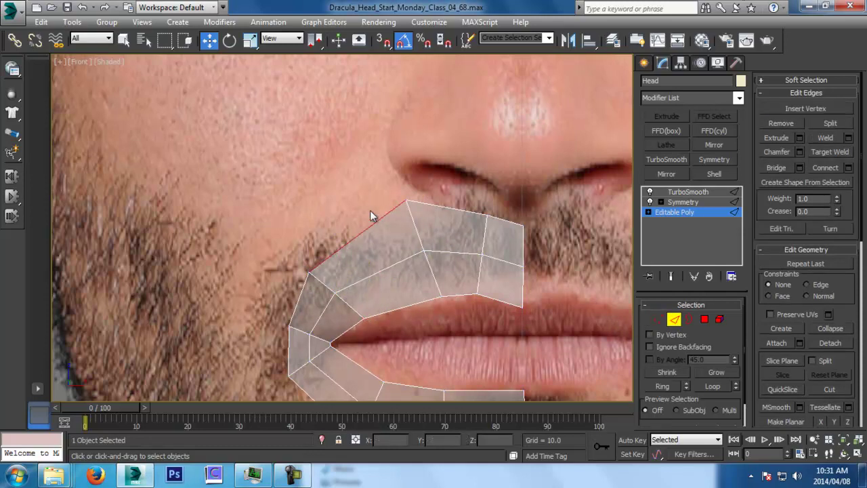
{"action": "left_click", "coordinate": [388, 269], "text": "ctrl"}
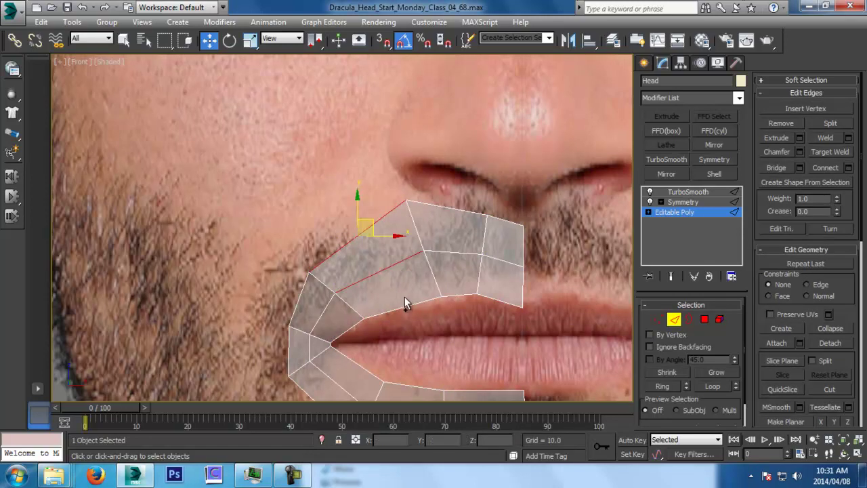
Step: Connect the selected edges above the upper lip, nudge the new edge into place, and save the scene
{"action": "left_click", "coordinate": [824, 167]}
{"action": "key", "text": "ctrl+s"}
{"action": "middle_click_drag", "start_coordinate": [339, 208], "coordinate": [349, 245]}
{"action": "left_click_drag", "start_coordinate": [405, 296], "coordinate": [401, 292]}
{"action": "key", "text": "l"}
{"action": "middle_click_drag", "start_coordinate": [444, 291], "coordinate": [445, 315]}
{"action": "scroll", "coordinate": [478, 196], "scroll_direction": "up", "scroll_amount": 3}
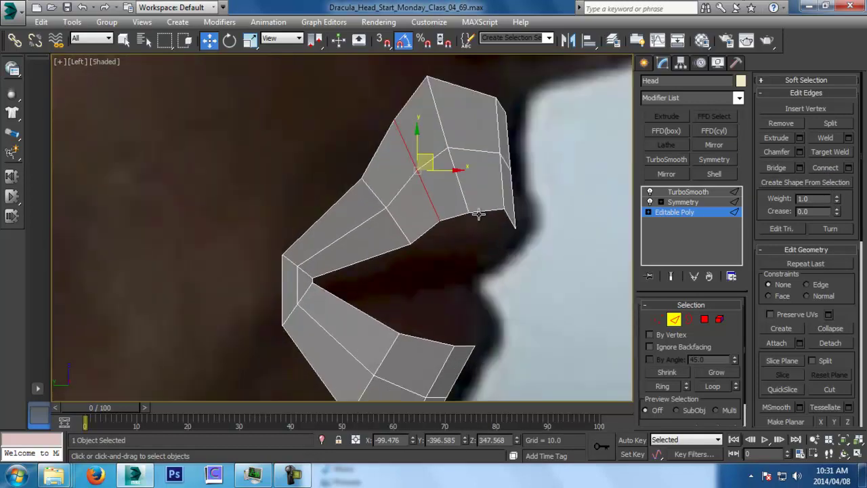
Step: In the perspective view, adjust the depth of the new upper-lip edge and the neighbouring crosswise edge nearer the nose
{"action": "middle_click_drag", "start_coordinate": [523, 233], "coordinate": [496, 325]}
{"action": "key", "text": "p"}
{"action": "key", "text": "z"}
{"action": "key", "text": "alt+z"}
{"action": "scroll", "coordinate": [476, 255], "scroll_direction": "down", "scroll_amount": 5}
{"action": "key", "text": "w"}
{"action": "left_click_drag", "start_coordinate": [416, 248], "coordinate": [428, 251]}
{"action": "left_click", "coordinate": [461, 199]}
{"action": "left_click_drag", "start_coordinate": [435, 206], "coordinate": [448, 209]}
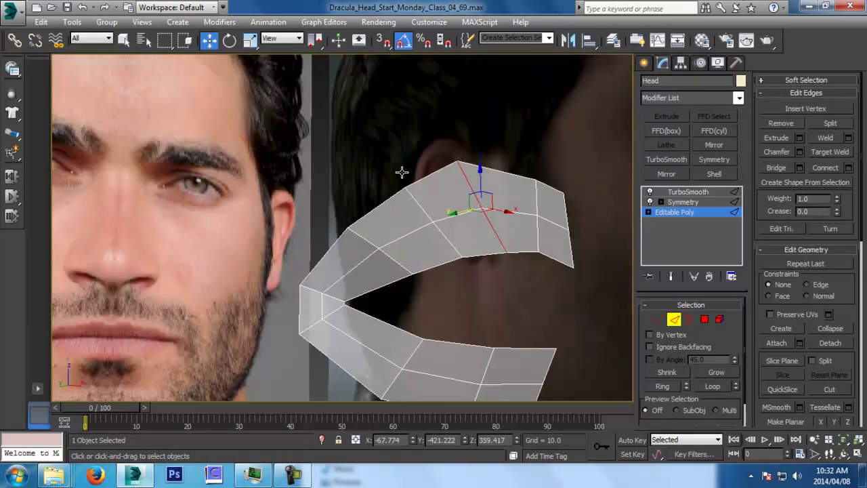
Step: Preview the end result of the modifier stack on the mouth in perspective, and return to the front view's base mesh
{"action": "left_click", "coordinate": [669, 277]}
{"action": "middle_click_drag", "start_coordinate": [566, 237], "coordinate": [554, 273], "text": "alt"}
{"action": "key", "text": "f"}
{"action": "left_click", "coordinate": [671, 276]}
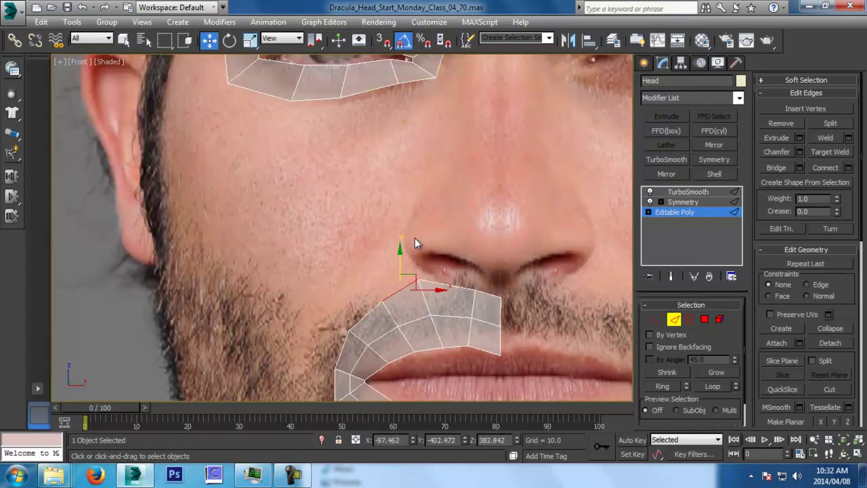
Step: Bridge the three lower edges of the eye ring to the three upper outer edges of the mouth ring and save the scene
{"action": "scroll", "coordinate": [410, 169], "scroll_direction": "down", "scroll_amount": 4}
{"action": "left_click", "coordinate": [393, 129]}
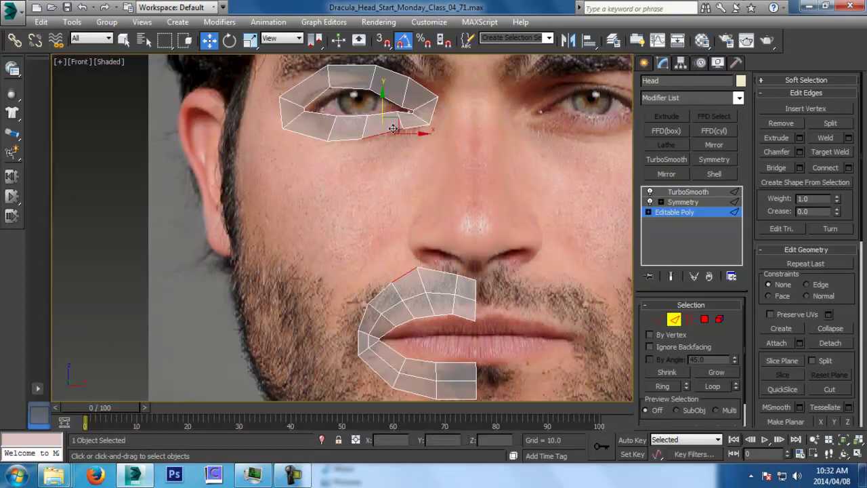
{"action": "left_click", "coordinate": [344, 139]}
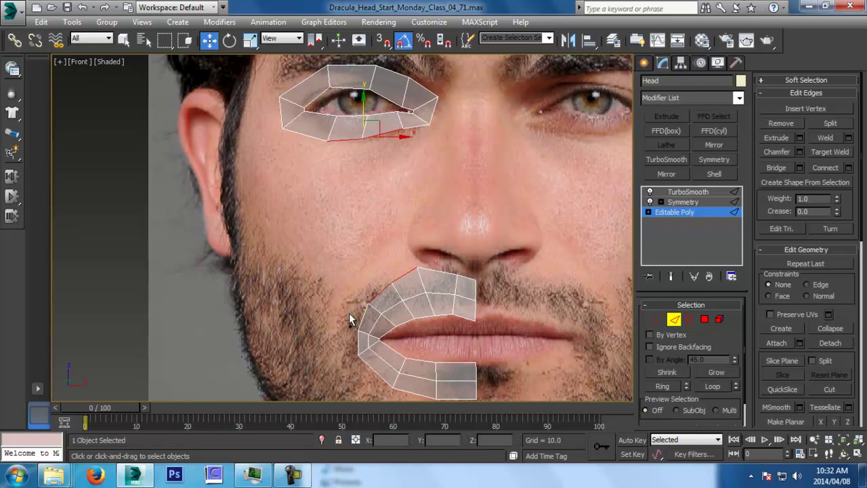
{"action": "left_click", "coordinate": [306, 135], "text": "ctrl"}
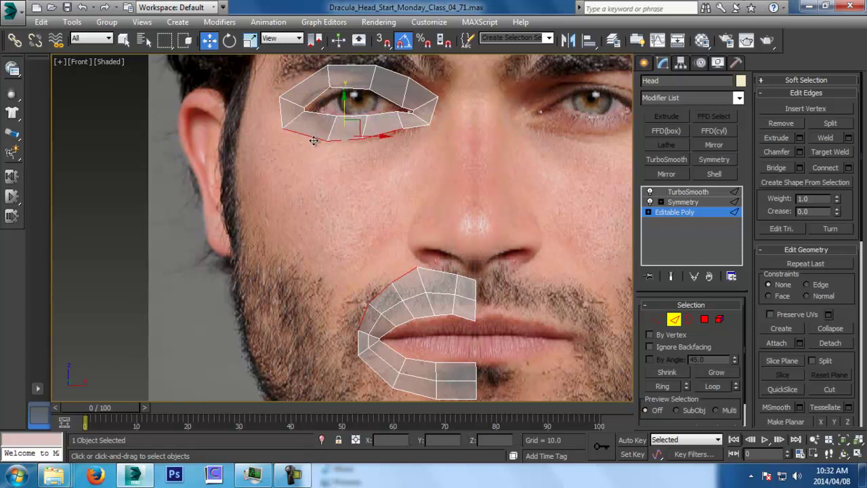
{"action": "left_click", "coordinate": [776, 168]}
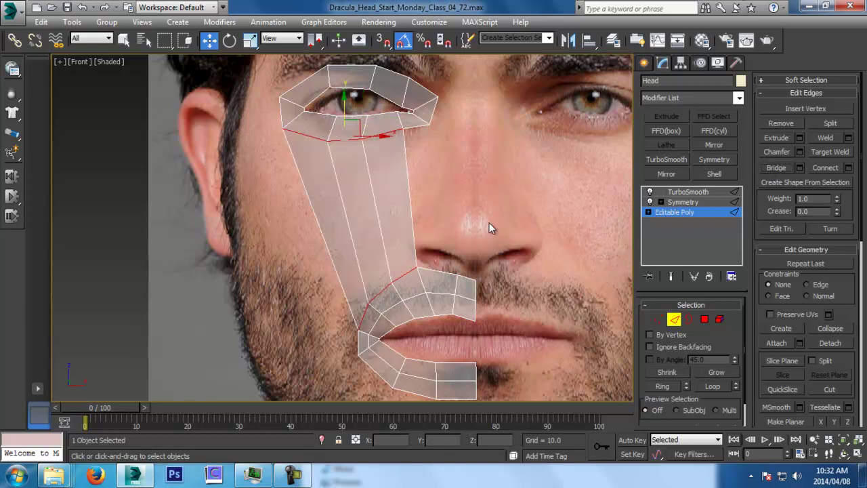
{"action": "key", "text": "l"}
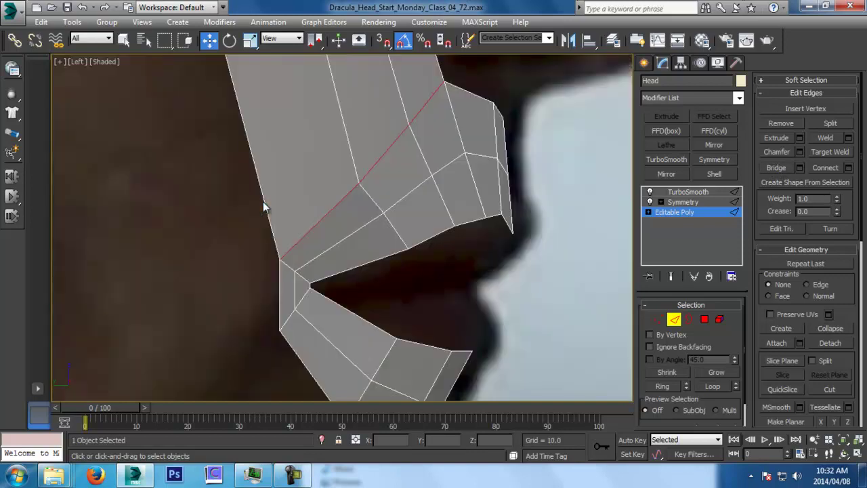
{"action": "key", "text": "ctrl+s"}
{"action": "key", "text": "f"}
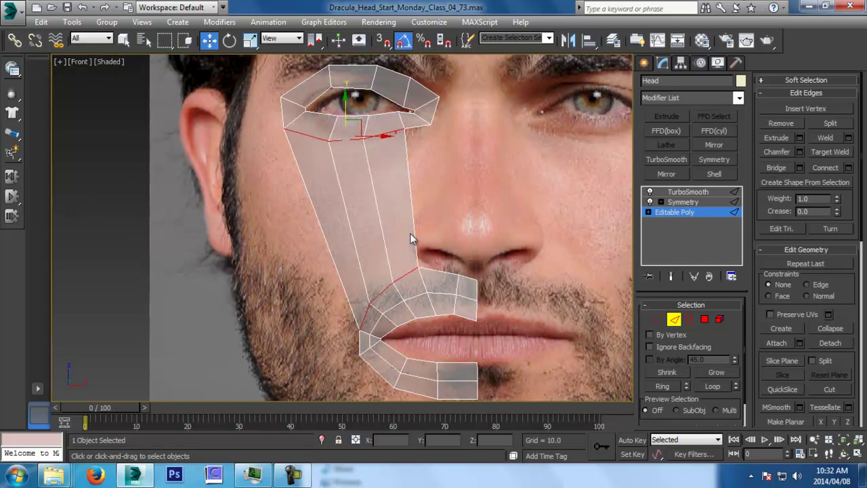
Step: Move the mouth-ring vertex beside the nostril slightly upward and adjust its outer neighbour
{"action": "scroll", "coordinate": [420, 232], "scroll_direction": "up", "scroll_amount": 3}
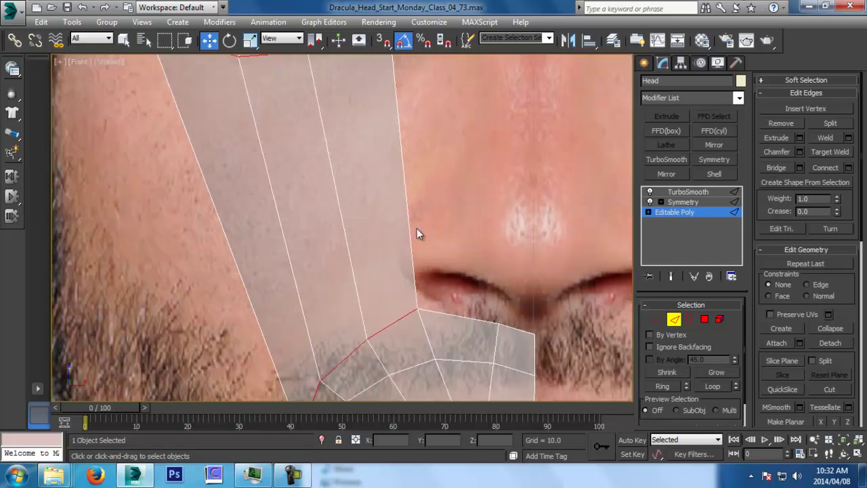
{"action": "left_click", "coordinate": [664, 321]}
{"action": "left_click", "coordinate": [419, 309]}
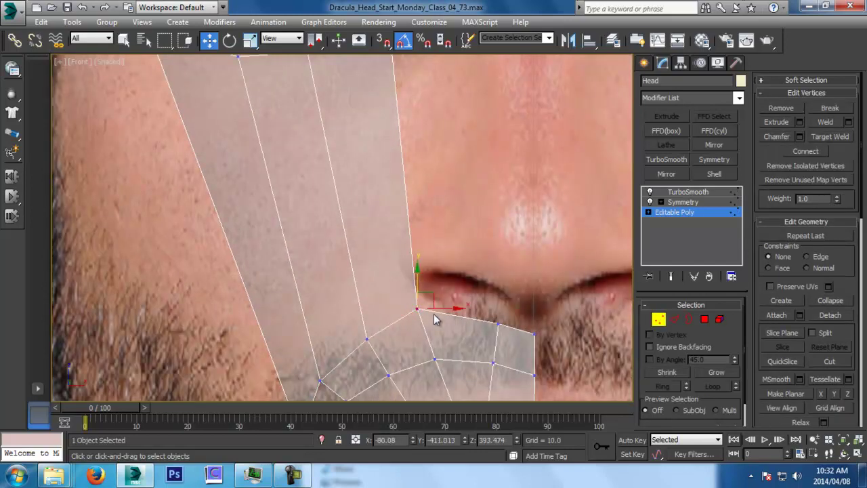
{"action": "left_click_drag", "start_coordinate": [427, 299], "coordinate": [406, 294]}
{"action": "scroll", "coordinate": [427, 283], "scroll_direction": "down", "scroll_amount": 3}
{"action": "left_click", "coordinate": [398, 312]}
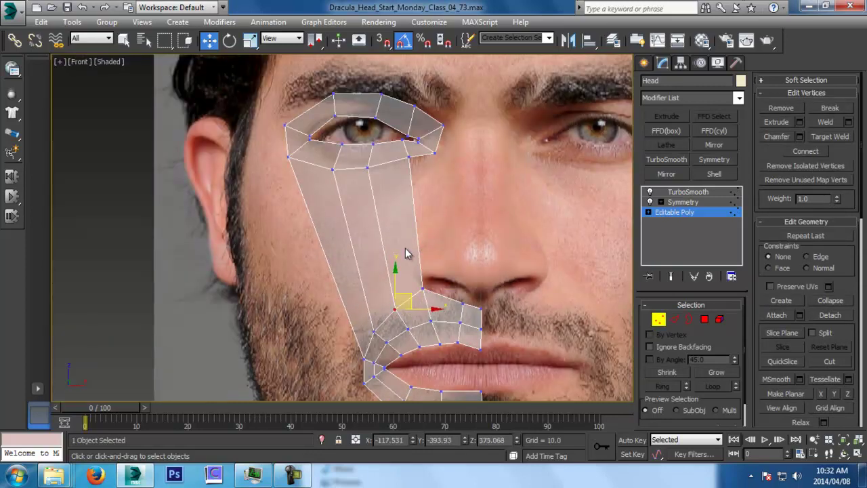
Step: Connect the four long cheek edges with one segment, pinch 0 and slide -35
{"action": "middle_click_drag", "start_coordinate": [427, 196], "coordinate": [428, 205]}
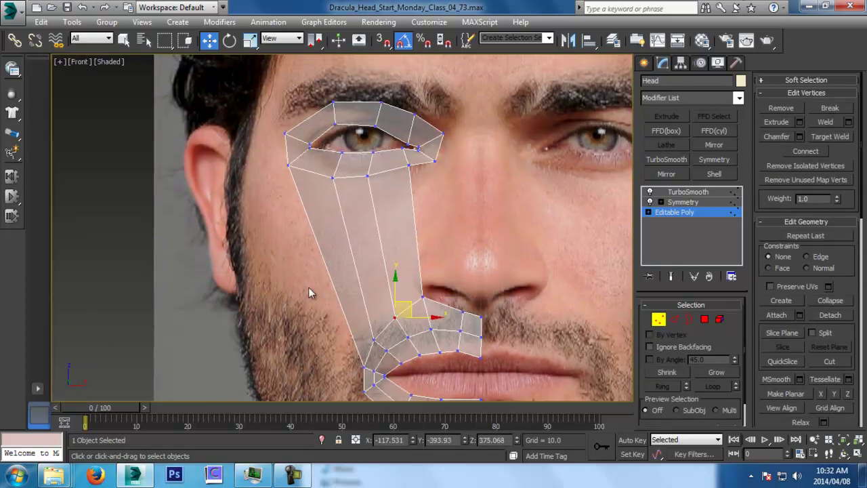
{"action": "left_click", "coordinate": [690, 320]}
{"action": "left_click_drag", "start_coordinate": [484, 223], "coordinate": [200, 231]}
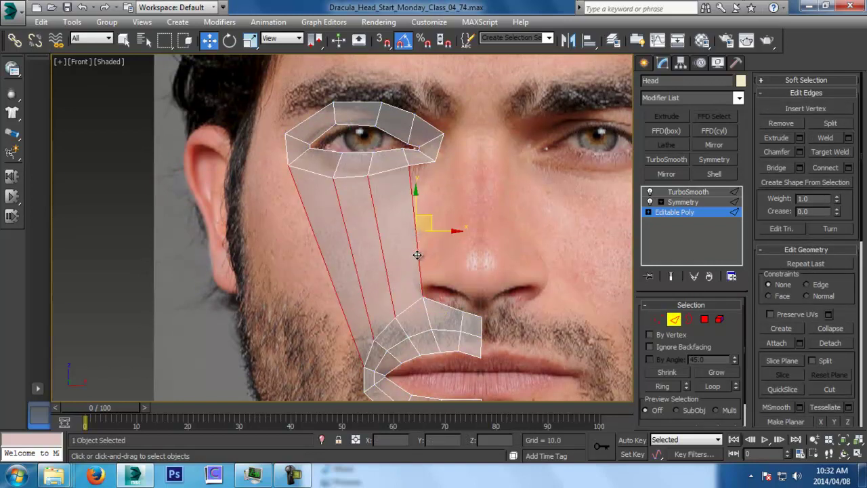
{"action": "left_click", "coordinate": [848, 167]}
{"action": "left_click_drag", "start_coordinate": [351, 253], "coordinate": [386, 10]}
{"action": "left_click", "coordinate": [351, 232]}
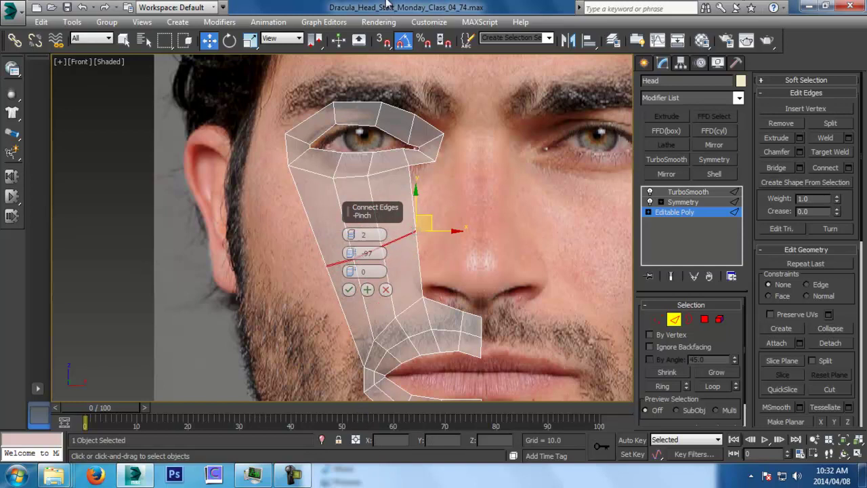
{"action": "left_click_drag", "start_coordinate": [352, 273], "coordinate": [4, 380]}
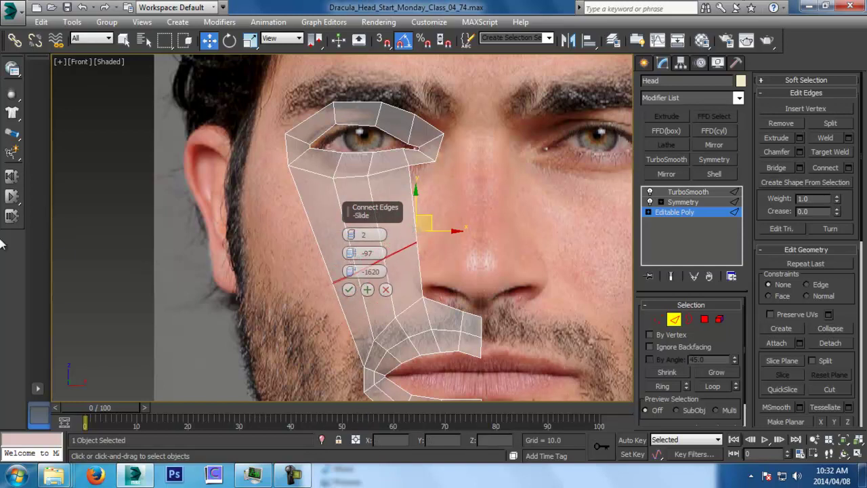
{"action": "right_click", "coordinate": [351, 273]}
{"action": "right_click", "coordinate": [354, 254]}
{"action": "right_click", "coordinate": [352, 237]}
{"action": "left_click_drag", "start_coordinate": [352, 272], "coordinate": [382, 366]}
{"action": "left_click", "coordinate": [348, 290]}
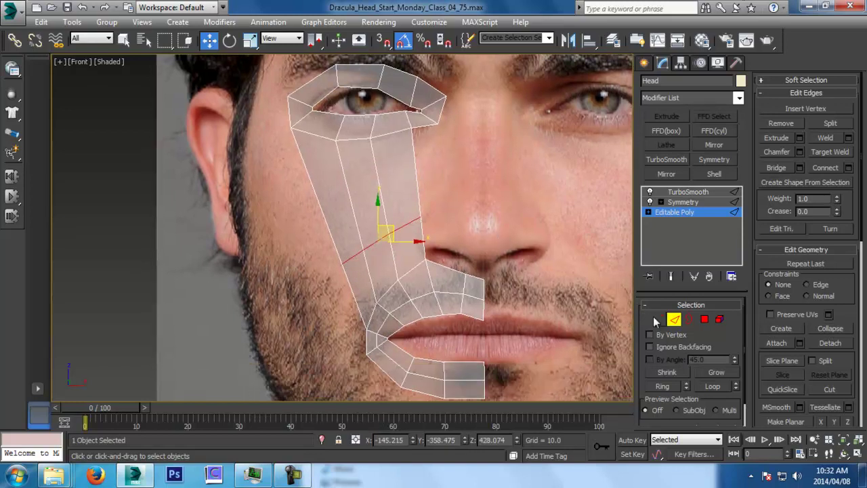
Step: Pull the outer vertices of the new cheek loop down toward the jaw so the loop curves around the mouth
{"action": "key", "text": "1"}
{"action": "scroll", "coordinate": [351, 245], "scroll_direction": "down", "scroll_amount": 3}
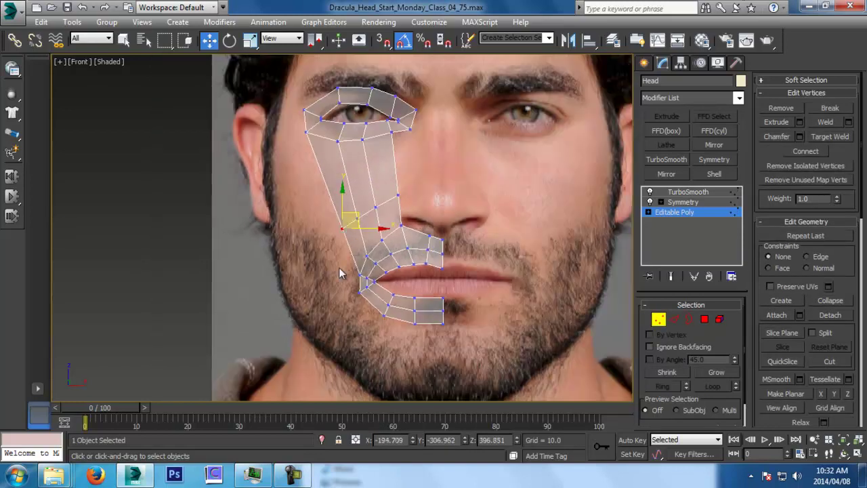
{"action": "left_click_drag", "start_coordinate": [359, 216], "coordinate": [353, 243]}
{"action": "scroll", "coordinate": [352, 244], "scroll_direction": "up", "scroll_amount": 4}
{"action": "left_click_drag", "start_coordinate": [363, 193], "coordinate": [354, 218]}
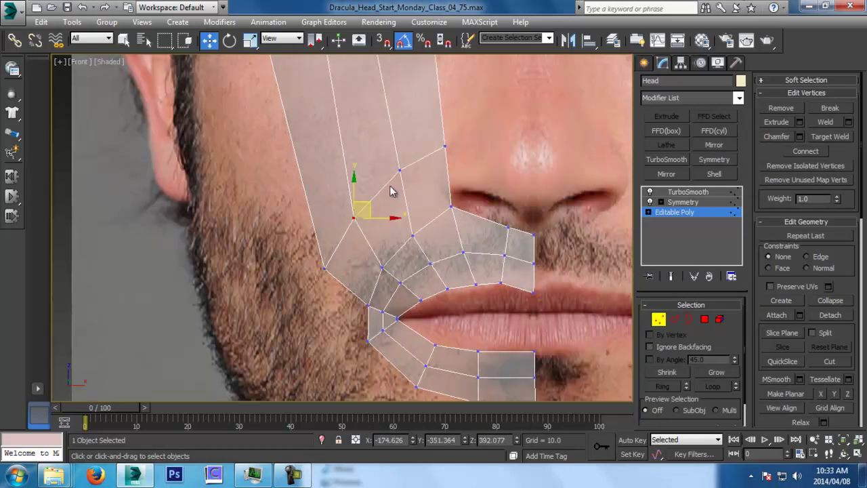
{"action": "middle_click_drag", "start_coordinate": [375, 204], "coordinate": [364, 253]}
{"action": "left_click_drag", "start_coordinate": [387, 221], "coordinate": [377, 231]}
Step: Select the four vertices of the cheek loop, adjust their position in the side view, and refine the vertex beside the nose
{"action": "scroll", "coordinate": [376, 231], "scroll_direction": "down", "scroll_amount": 3}
{"action": "scroll", "coordinate": [377, 231], "scroll_direction": "down", "scroll_amount": 2}
{"action": "middle_click_drag", "start_coordinate": [408, 127], "coordinate": [412, 248]}
{"action": "scroll", "coordinate": [411, 248], "scroll_direction": "up", "scroll_amount": 2}
{"action": "left_click", "coordinate": [418, 271]}
{"action": "left_click", "coordinate": [381, 293], "text": "ctrl"}
{"action": "left_click", "coordinate": [354, 321], "text": "ctrl"}
{"action": "left_click", "coordinate": [333, 358], "text": "ctrl"}
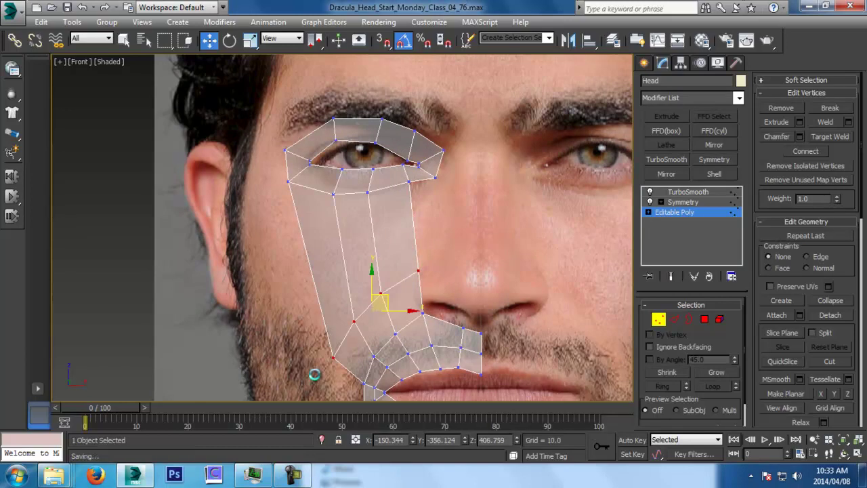
{"action": "key", "text": "l"}
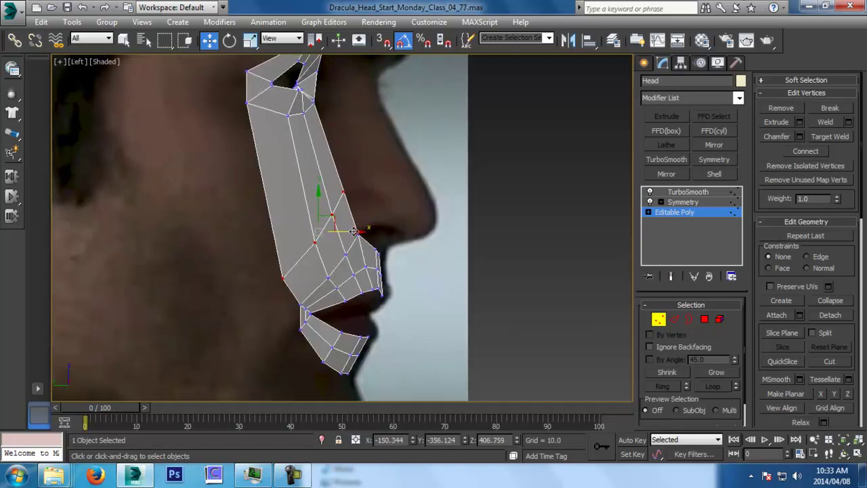
{"action": "left_click_drag", "start_coordinate": [346, 231], "coordinate": [360, 182]}
{"action": "middle_click_drag", "start_coordinate": [333, 248], "coordinate": [332, 267]}
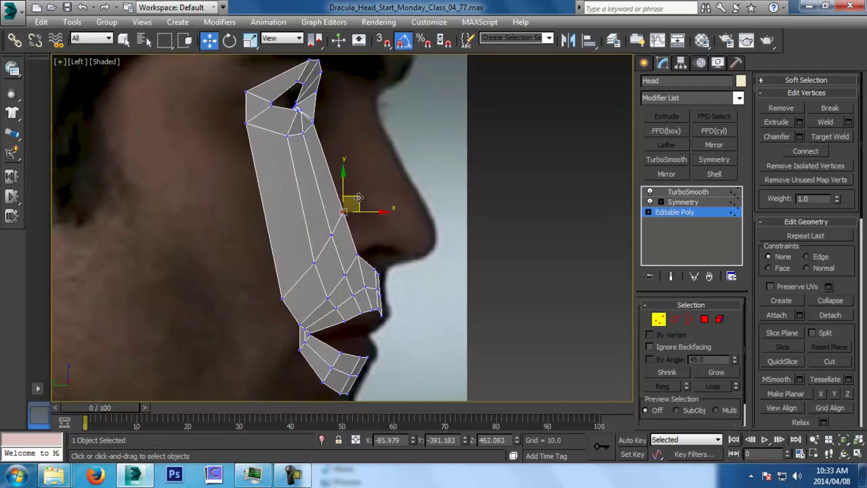
{"action": "key", "text": "f"}
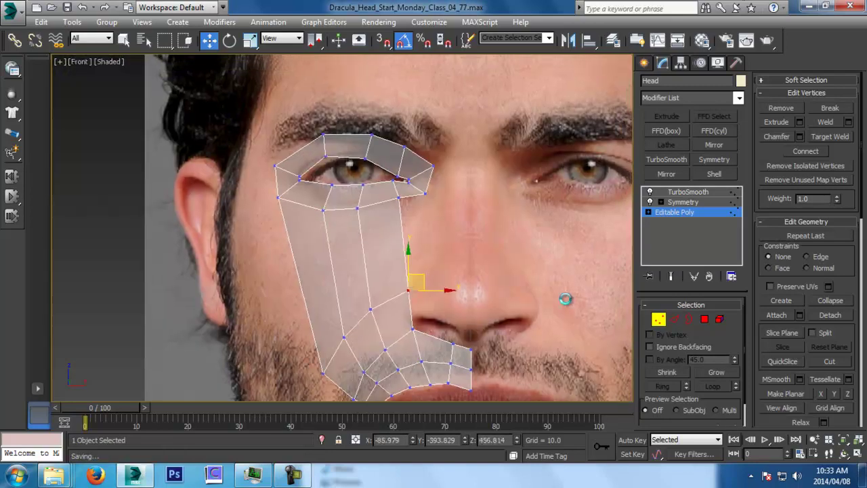
Step: Connect the four cheek edges between the eye ring and the curved loop with 2 segments, pinch 0 and slide 0
{"action": "left_click", "coordinate": [673, 318]}
{"action": "left_click_drag", "start_coordinate": [542, 229], "coordinate": [268, 271]}
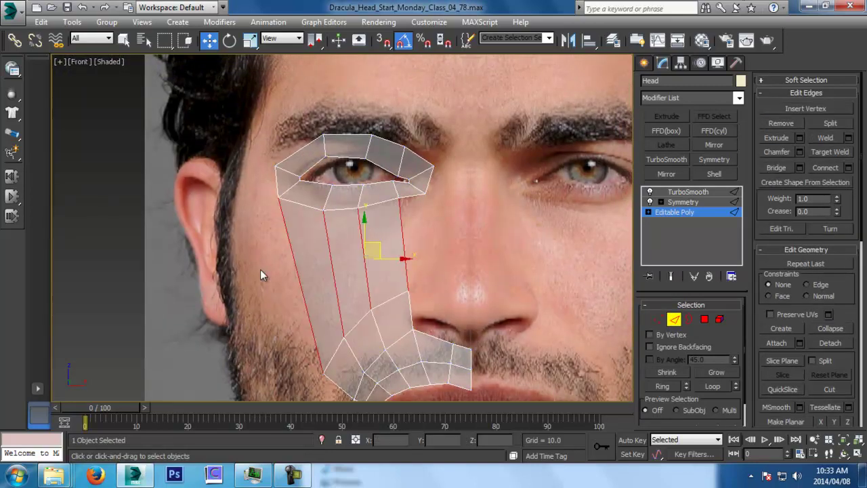
{"action": "left_click", "coordinate": [850, 168]}
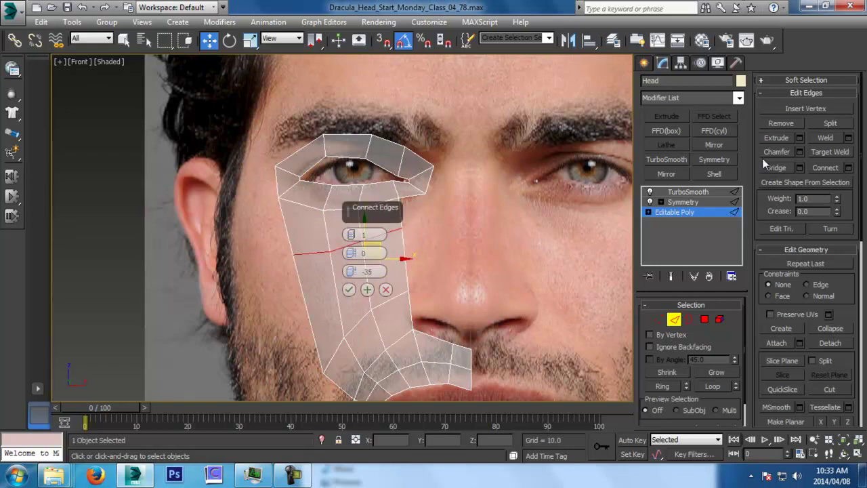
{"action": "left_click", "coordinate": [351, 233]}
{"action": "right_click", "coordinate": [351, 272]}
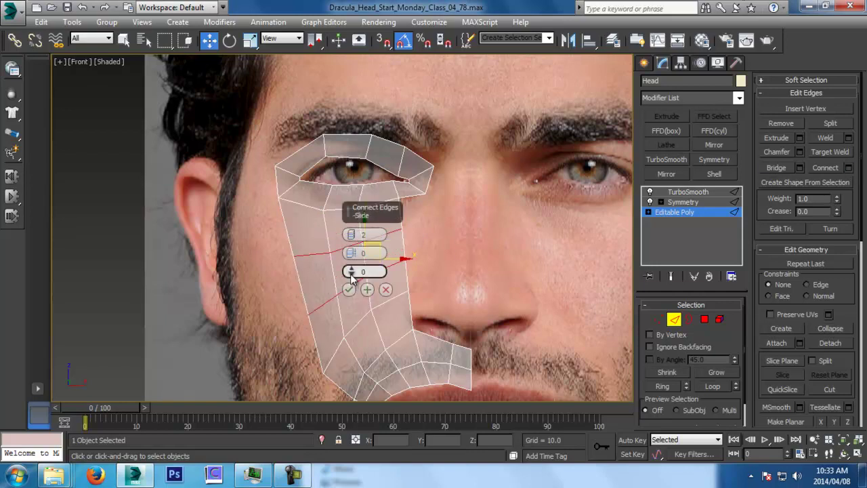
{"action": "left_click", "coordinate": [349, 290]}
Step: In the side view, move the two new cheek loops forward and the curved loop below them slightly back
{"action": "key", "text": "l"}
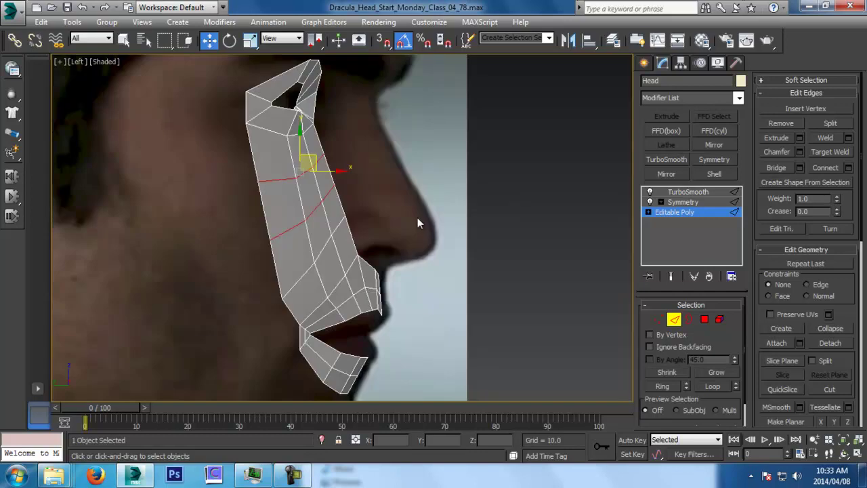
{"action": "left_click_drag", "start_coordinate": [340, 171], "coordinate": [346, 170]}
{"action": "left_click", "coordinate": [338, 225]}
{"action": "left_click_drag", "start_coordinate": [354, 250], "coordinate": [352, 250]}
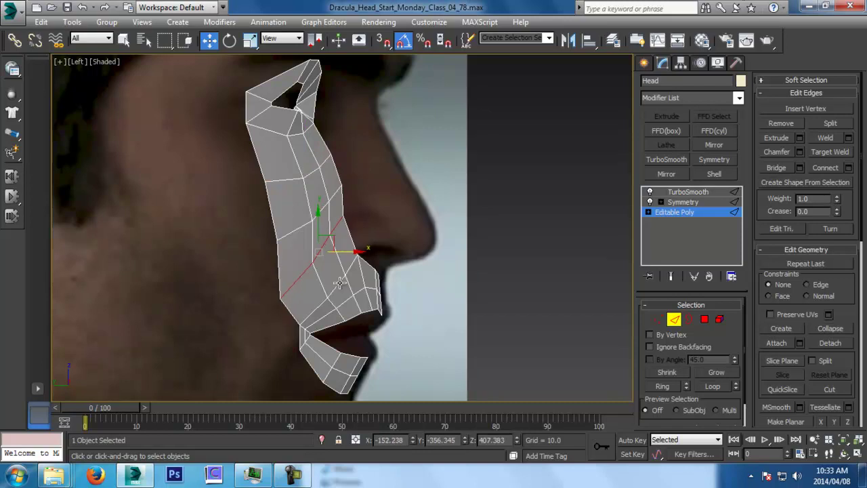
Step: Select the outer edge loop of the mouth ring without its lower part and move it slightly back in the side view
{"action": "double_click", "coordinate": [348, 269]}
{"action": "middle_click_drag", "start_coordinate": [347, 328], "coordinate": [348, 304]}
{"action": "left_click_drag", "start_coordinate": [292, 309], "coordinate": [380, 377], "text": "alt"}
{"action": "left_click_drag", "start_coordinate": [373, 255], "coordinate": [371, 255]}
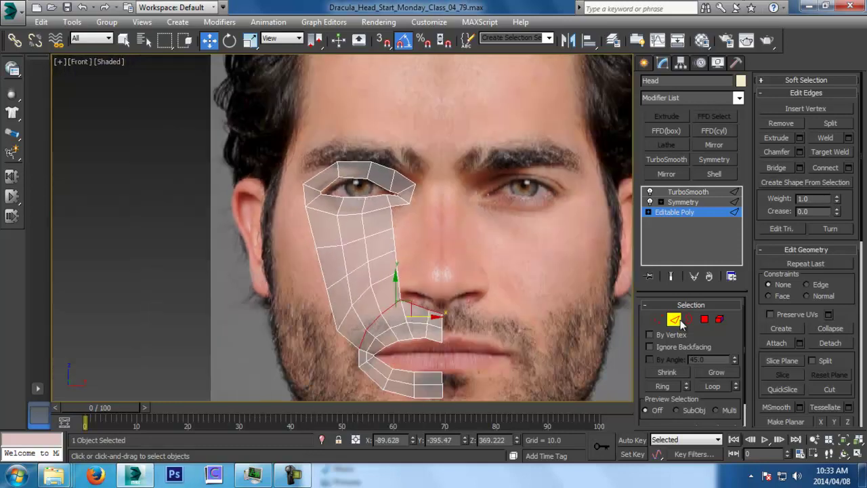
Step: Reposition the outer and inner cheek vertices in the front view, widening the cheek outward and spacing the loops more evenly
{"action": "left_click", "coordinate": [659, 321]}
{"action": "middle_click_drag", "start_coordinate": [332, 259], "coordinate": [339, 248]}
{"action": "left_click_drag", "start_coordinate": [338, 253], "coordinate": [326, 228]}
{"action": "mouse_move", "coordinate": [322, 264]}
{"action": "left_mouse_down"}
{"action": "mouse_move", "coordinate": [343, 286]}
{"action": "mouse_move", "coordinate": [333, 262]}
{"action": "mouse_move", "coordinate": [328, 270]}
{"action": "left_mouse_up"}
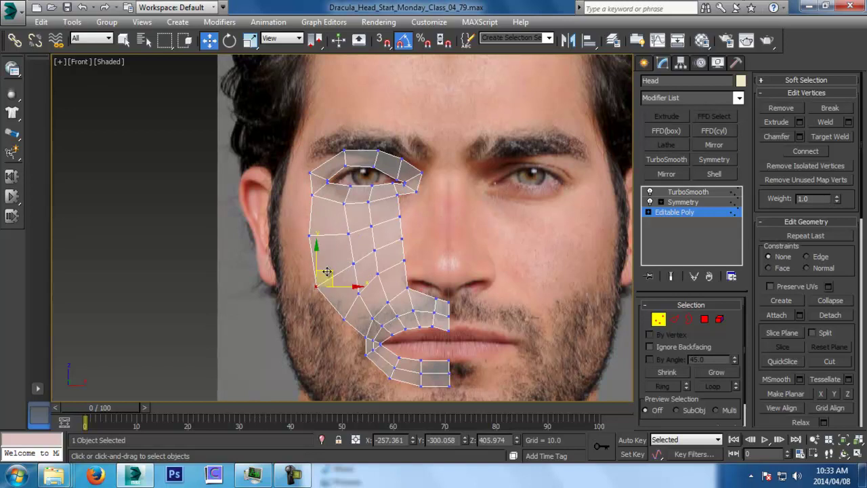
{"action": "scroll", "coordinate": [317, 244], "scroll_direction": "up", "scroll_amount": 2}
{"action": "left_click_drag", "start_coordinate": [347, 210], "coordinate": [389, 216]}
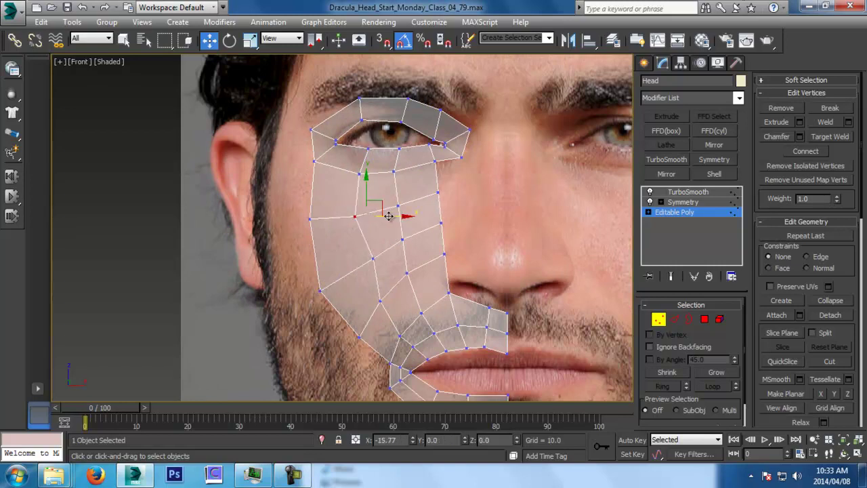
{"action": "left_click_drag", "start_coordinate": [361, 244], "coordinate": [376, 258]}
{"action": "left_click_drag", "start_coordinate": [372, 290], "coordinate": [388, 297]}
{"action": "left_click", "coordinate": [380, 301]}
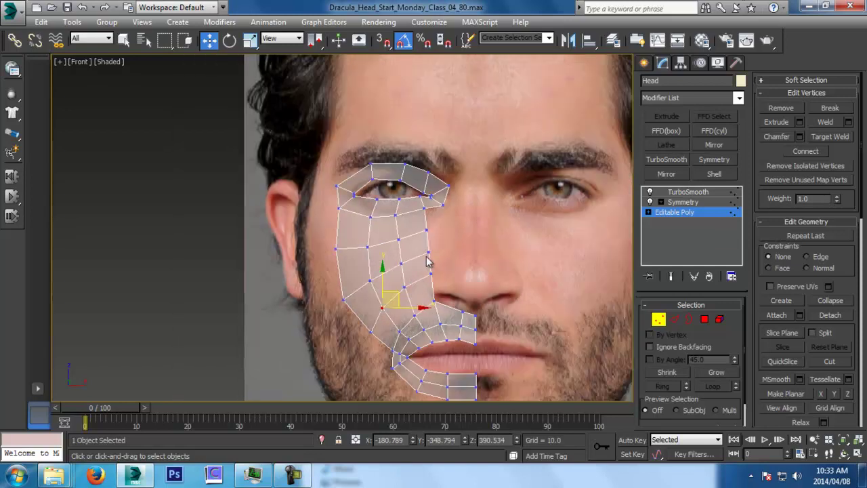
{"action": "scroll", "coordinate": [444, 240], "scroll_direction": "up", "scroll_amount": 5}
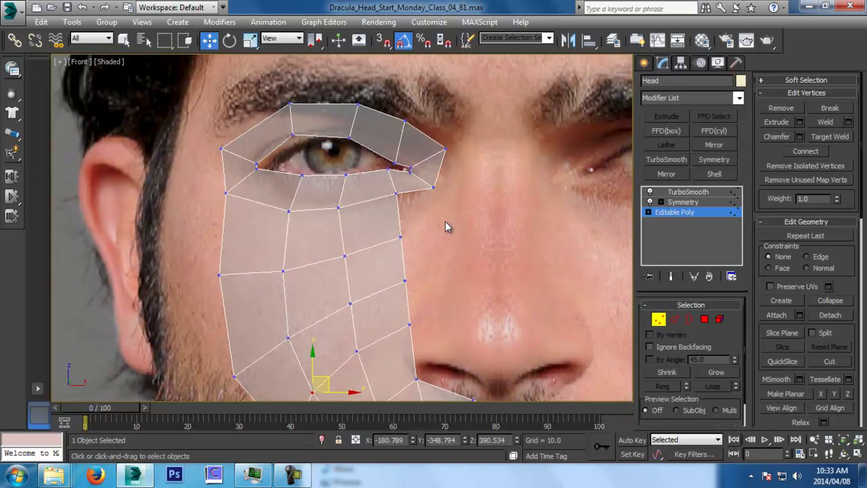
{"action": "middle_click_drag", "start_coordinate": [445, 221], "coordinate": [454, 244]}
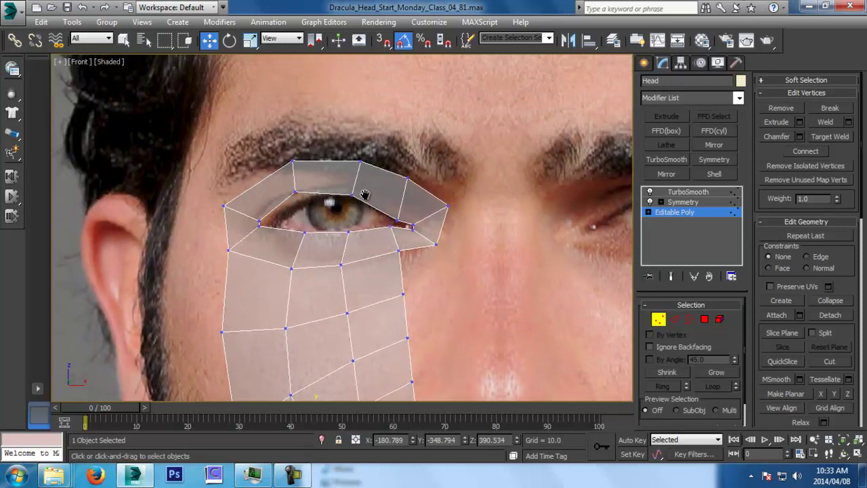
{"action": "middle_click_drag", "start_coordinate": [365, 194], "coordinate": [376, 216]}
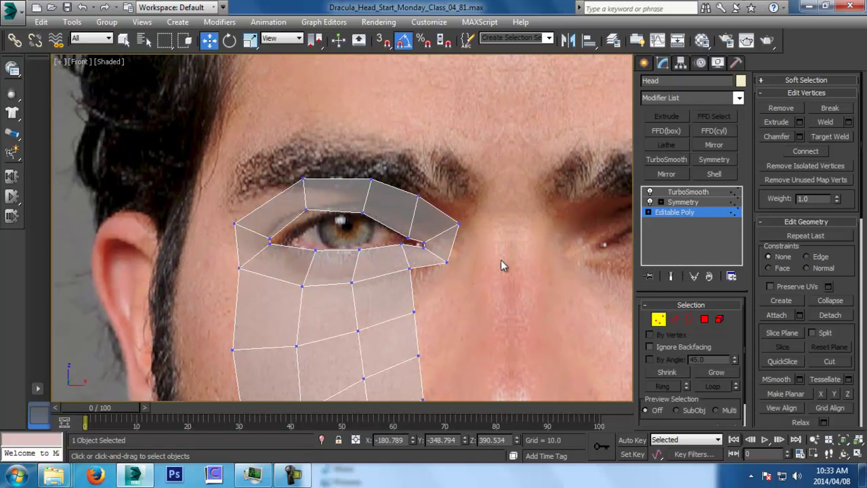
Step: Reposition the lid vertices and the outer-ring vertices below the eye in the front view, with the smoothed result displayed
{"action": "left_click", "coordinate": [673, 277]}
{"action": "scroll", "coordinate": [346, 258], "scroll_direction": "up", "scroll_amount": 3}
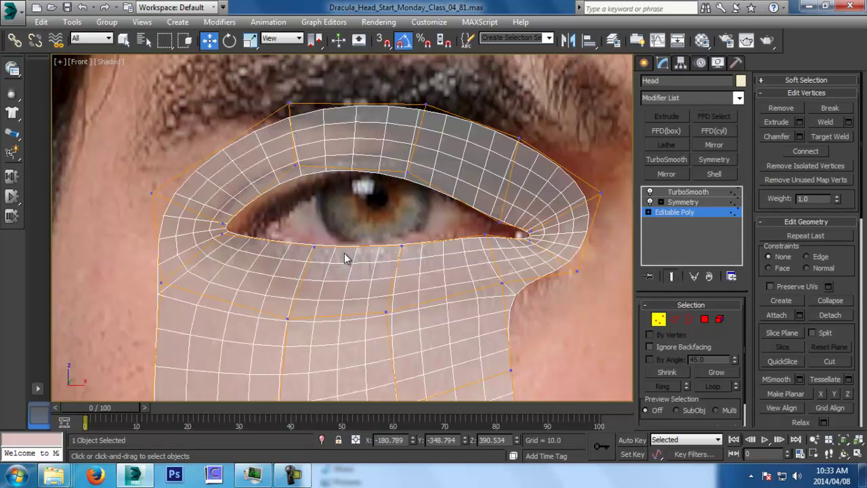
{"action": "middle_click_drag", "start_coordinate": [289, 146], "coordinate": [286, 150]}
{"action": "left_click_drag", "start_coordinate": [312, 164], "coordinate": [317, 170]}
{"action": "left_click_drag", "start_coordinate": [300, 128], "coordinate": [308, 132]}
{"action": "left_click_drag", "start_coordinate": [231, 250], "coordinate": [251, 233]}
{"action": "left_click_drag", "start_coordinate": [327, 253], "coordinate": [422, 266]}
{"action": "left_click_drag", "start_coordinate": [357, 228], "coordinate": [356, 236]}
{"action": "middle_click_drag", "start_coordinate": [500, 255], "coordinate": [454, 182]}
{"action": "left_click_drag", "start_coordinate": [331, 234], "coordinate": [368, 232]}
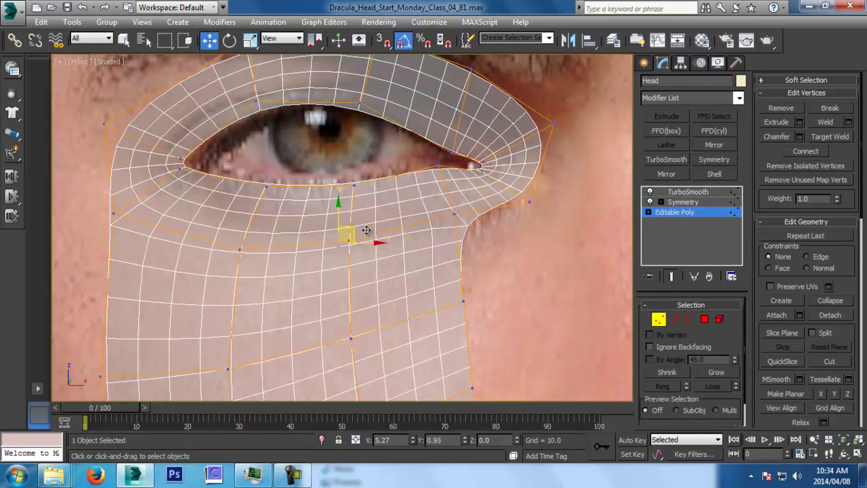
{"action": "scroll", "coordinate": [370, 240], "scroll_direction": "down", "scroll_amount": 4}
{"action": "middle_click_drag", "start_coordinate": [372, 269], "coordinate": [373, 184]}
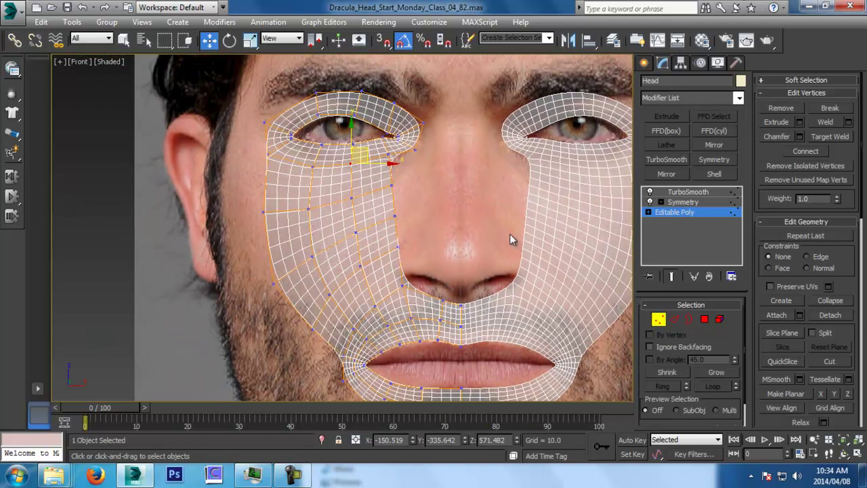
Step: Examine the smoothed eye, cheek and mouth mesh against the front and side reference photos
{"action": "scroll", "coordinate": [476, 215], "scroll_direction": "down", "scroll_amount": 2}
{"action": "scroll", "coordinate": [476, 215], "scroll_direction": "up", "scroll_amount": 3}
{"action": "middle_click_drag", "start_coordinate": [432, 181], "coordinate": [436, 293]}
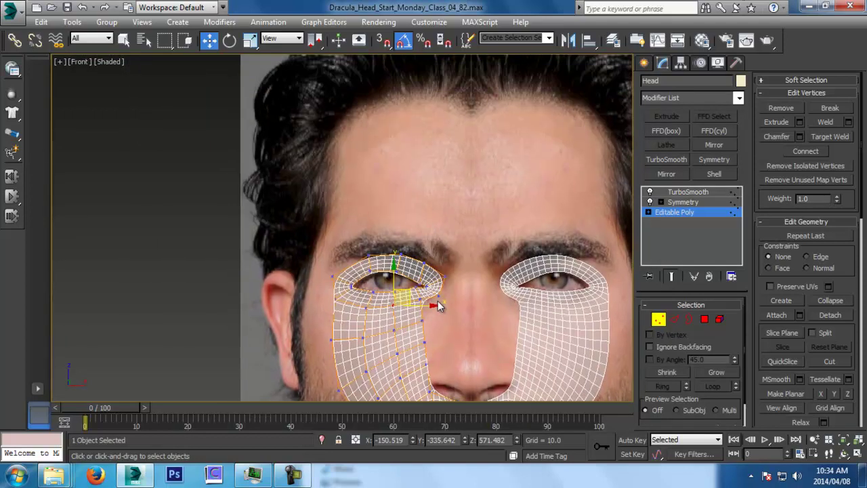
{"action": "left_click", "coordinate": [674, 320]}
{"action": "scroll", "coordinate": [457, 271], "scroll_direction": "down", "scroll_amount": 5}
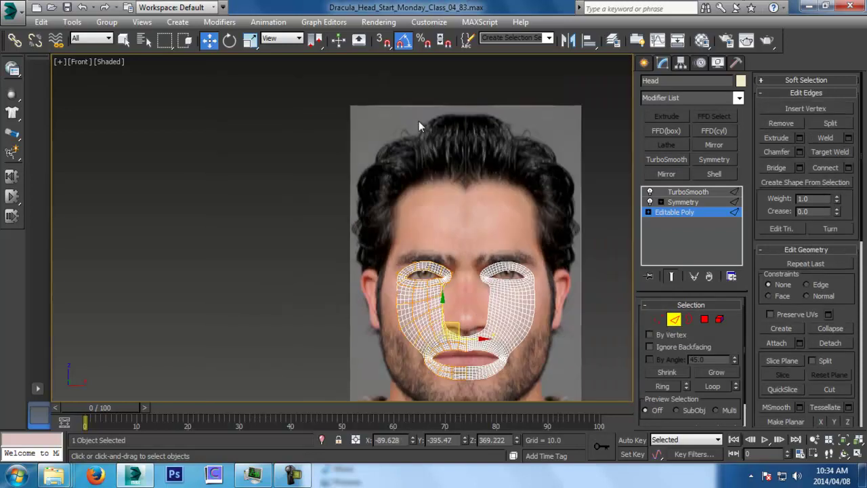
{"action": "middle_click_drag", "start_coordinate": [489, 361], "coordinate": [480, 277]}
{"action": "scroll", "coordinate": [423, 231], "scroll_direction": "up", "scroll_amount": 6}
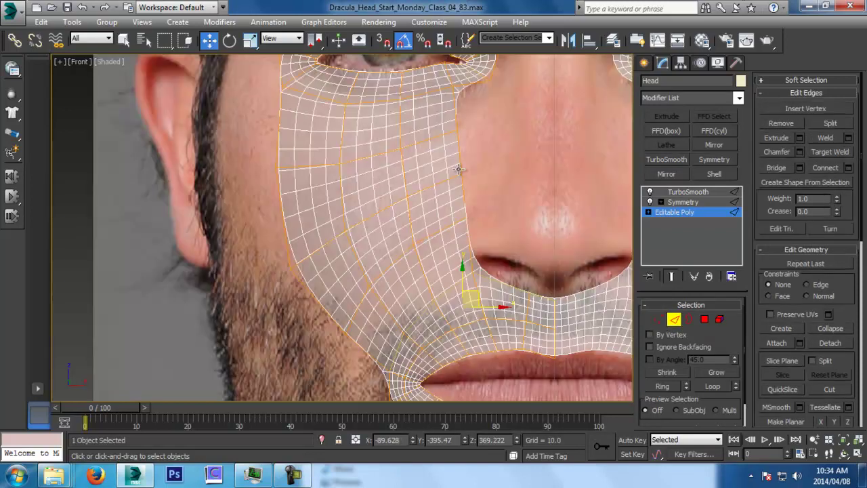
{"action": "middle_click_drag", "start_coordinate": [426, 225], "coordinate": [332, 398]}
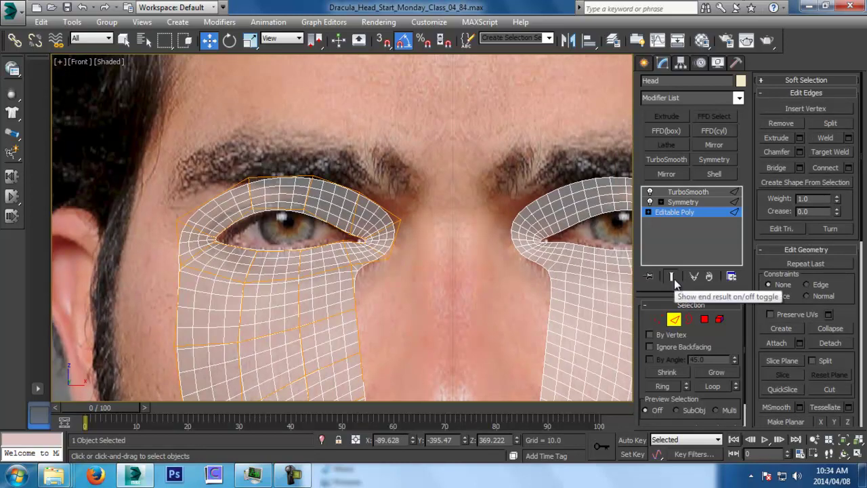
{"action": "middle_click_drag", "start_coordinate": [410, 259], "coordinate": [413, 269]}
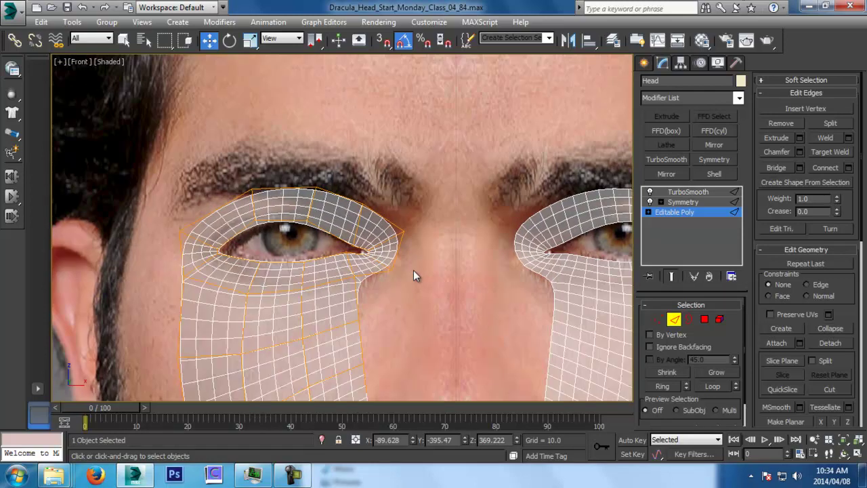
{"action": "key", "text": "l"}
{"action": "scroll", "coordinate": [388, 223], "scroll_direction": "down", "scroll_amount": 4}
{"action": "middle_click_drag", "start_coordinate": [354, 215], "coordinate": [450, 295]}
{"action": "scroll", "coordinate": [367, 276], "scroll_direction": "up", "scroll_amount": 3}
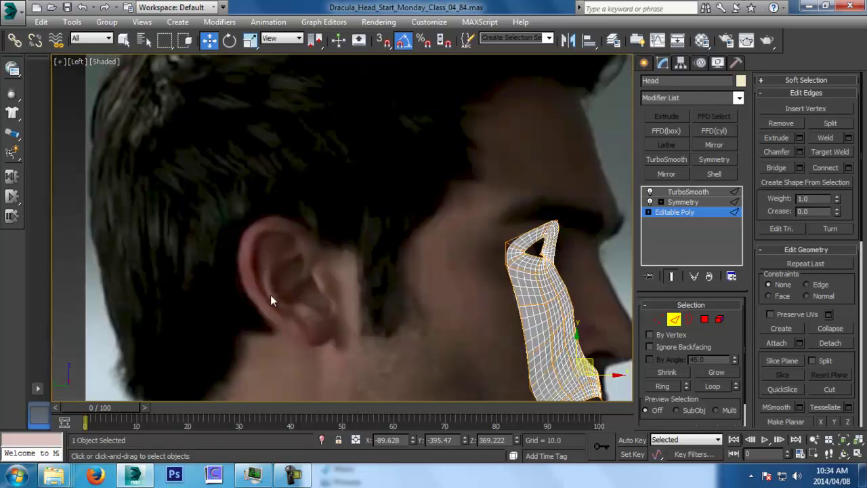
{"action": "key", "text": "f"}
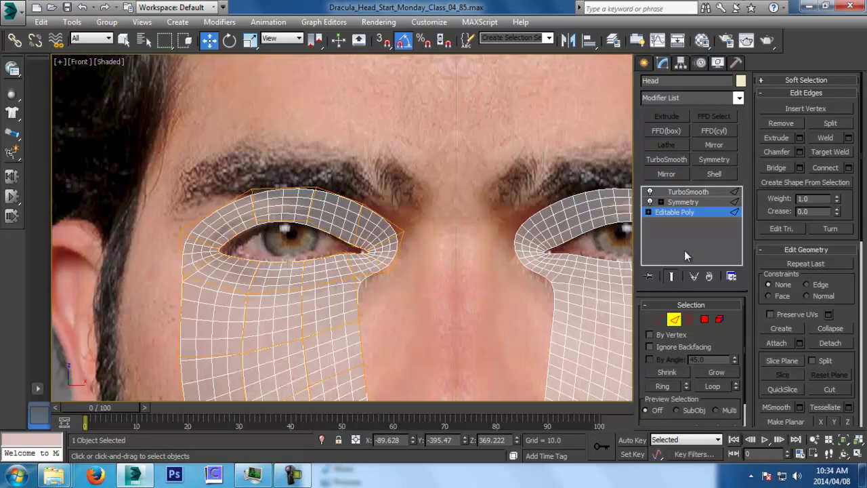
Step: On the unsmoothed mesh, extrude the eye ring's two inner-corner edges partway toward the nose bridge and flatten the new edges
{"action": "left_click", "coordinate": [674, 273]}
{"action": "middle_click_drag", "start_coordinate": [560, 316], "coordinate": [546, 216]}
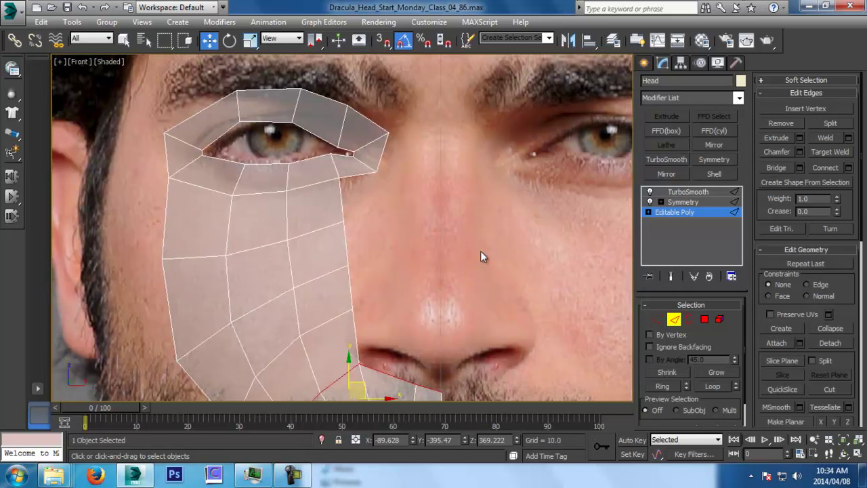
{"action": "middle_click_drag", "start_coordinate": [532, 296], "coordinate": [522, 281]}
{"action": "scroll", "coordinate": [455, 243], "scroll_direction": "down", "scroll_amount": 2}
{"action": "scroll", "coordinate": [436, 254], "scroll_direction": "up", "scroll_amount": 3}
{"action": "middle_click_drag", "start_coordinate": [417, 193], "coordinate": [418, 298]}
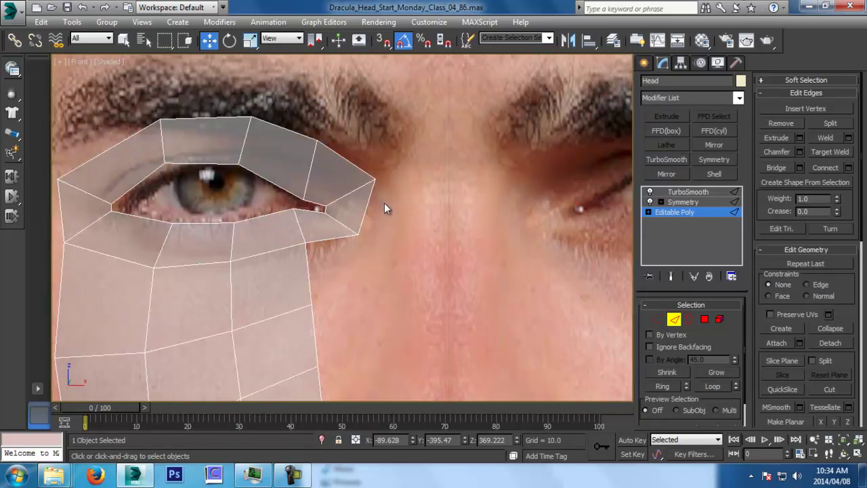
{"action": "left_click", "coordinate": [373, 181]}
{"action": "left_click_drag", "start_coordinate": [390, 185], "coordinate": [333, 197], "text": "shift"}
{"action": "key", "text": "r"}
{"action": "key", "text": "w"}
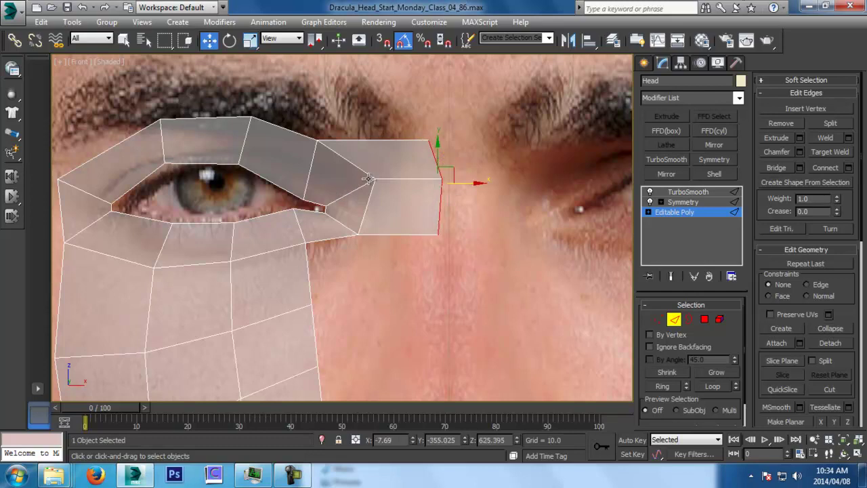
{"action": "left_click_drag", "start_coordinate": [470, 186], "coordinate": [431, 186]}
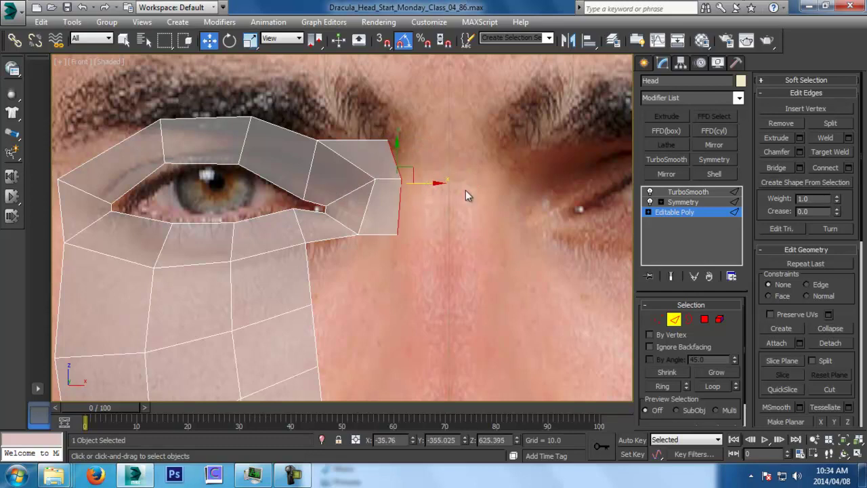
{"action": "middle_click_drag", "start_coordinate": [465, 179], "coordinate": [466, 187]}
{"action": "left_click_drag", "start_coordinate": [430, 189], "coordinate": [435, 189]}
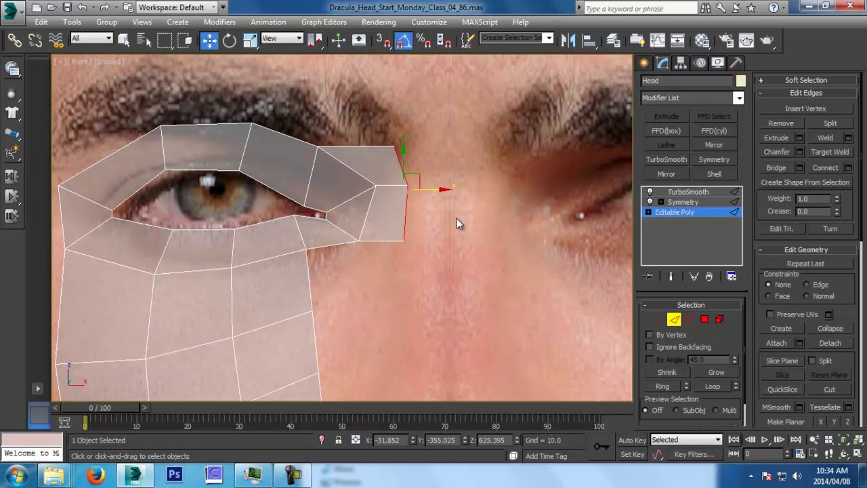
Step: In the side view, move the extruded bridge edges forward, adjust their vertices individually, and save an incremental copy
{"action": "key", "text": "l"}
{"action": "left_click_drag", "start_coordinate": [486, 255], "coordinate": [507, 262], "text": "shift"}
{"action": "scroll", "coordinate": [507, 263], "scroll_direction": "up", "scroll_amount": 3}
{"action": "middle_click_drag", "start_coordinate": [517, 265], "coordinate": [513, 252]}
{"action": "left_click", "coordinate": [657, 319]}
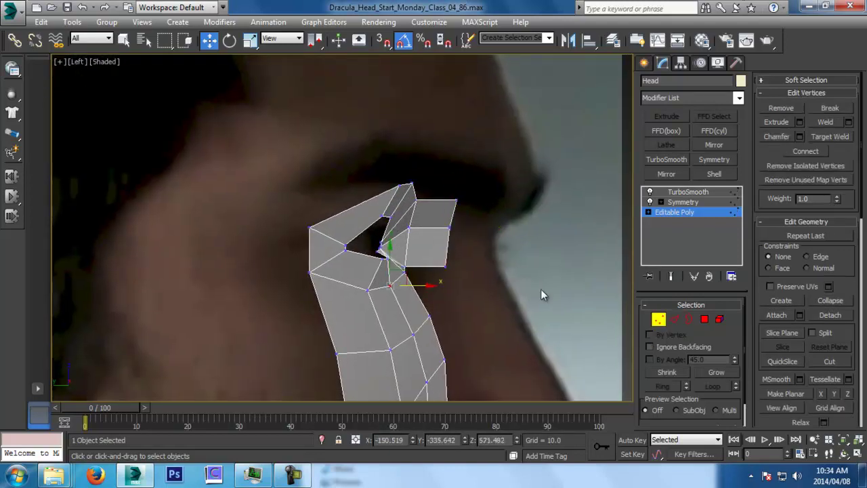
{"action": "left_click_drag", "start_coordinate": [476, 265], "coordinate": [482, 267]}
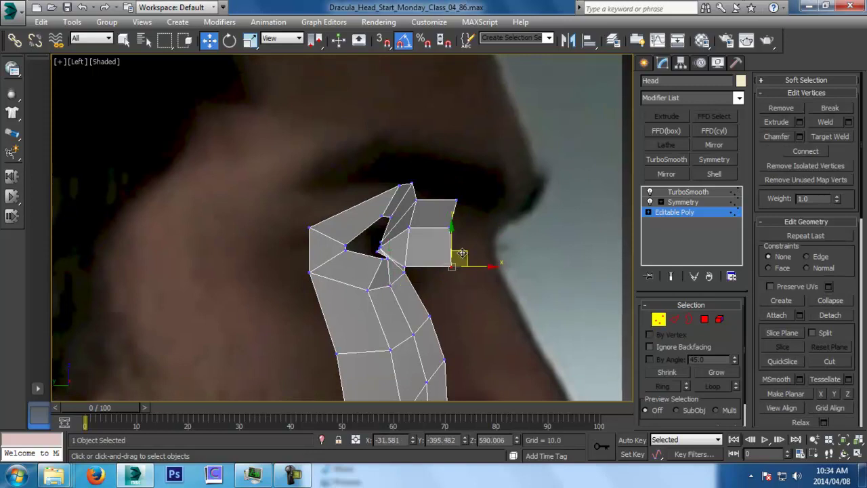
{"action": "left_click_drag", "start_coordinate": [441, 222], "coordinate": [471, 230]}
{"action": "left_click_drag", "start_coordinate": [449, 187], "coordinate": [481, 201]}
{"action": "left_click_drag", "start_coordinate": [444, 249], "coordinate": [474, 267]}
{"action": "key", "text": "ctrl+s"}
Step: Extrude the bridge edges again, scale them flat along X, move them to the face's centre line, and save incrementally
{"action": "left_click", "coordinate": [675, 319]}
{"action": "key", "text": "f"}
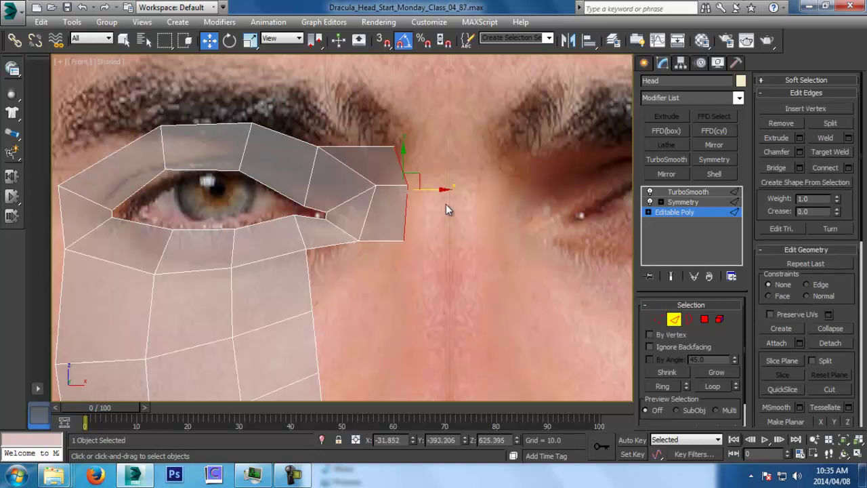
{"action": "left_click_drag", "start_coordinate": [437, 194], "coordinate": [110, 201], "text": "shift"}
{"action": "key", "text": "r"}
{"action": "key", "text": "ctrl+z"}
{"action": "left_click_drag", "start_coordinate": [394, 181], "coordinate": [393, 181]}
{"action": "key", "text": "ctrl+z"}
{"action": "left_click_drag", "start_coordinate": [523, 190], "coordinate": [32, 195]}
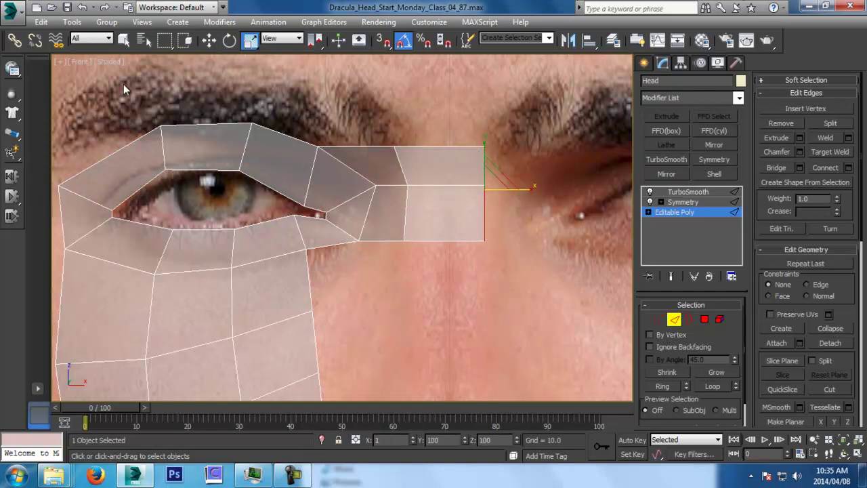
{"action": "middle_click_drag", "start_coordinate": [490, 192], "coordinate": [440, 191]}
{"action": "key", "text": "w"}
{"action": "left_click_drag", "start_coordinate": [473, 191], "coordinate": [435, 194]}
{"action": "key", "text": "ctrl+s"}
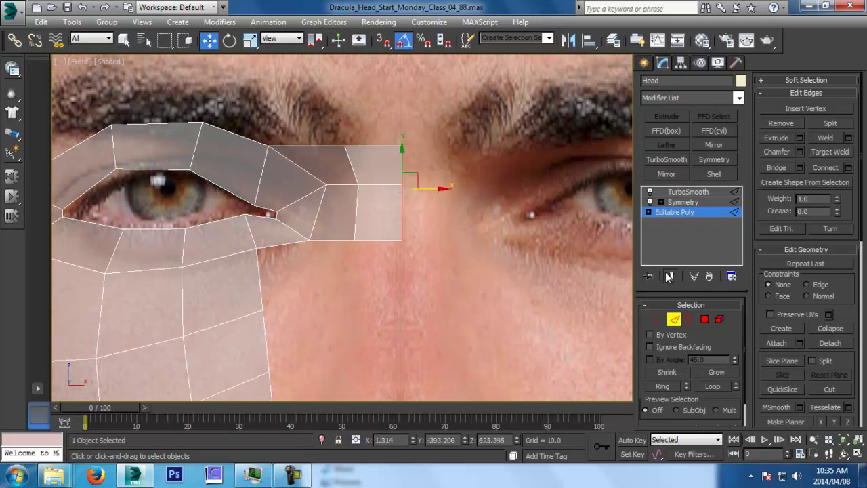
{"action": "left_click", "coordinate": [669, 277]}
{"action": "middle_click_drag", "start_coordinate": [491, 184], "coordinate": [411, 193]}
{"action": "key", "text": "ctrl+s"}
Step: In the side view, move the centre-line bridge edges forward and push their upper and lower vertices toward the brow and nose profile
{"action": "key", "text": "l"}
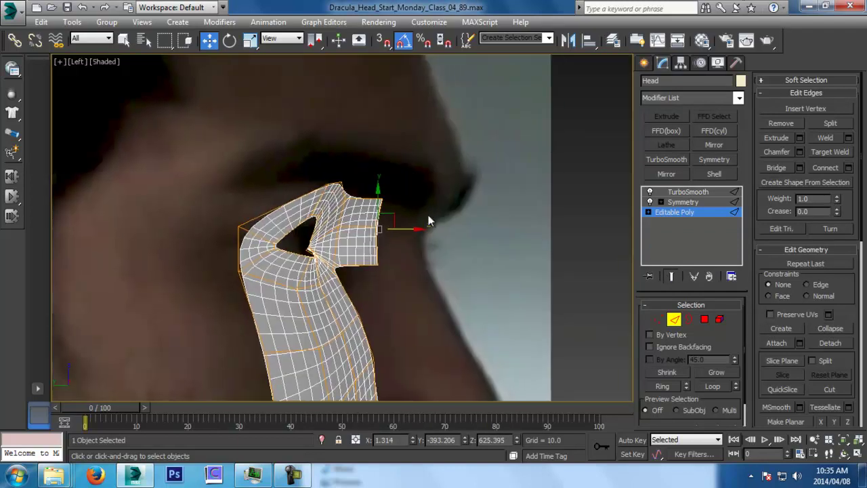
{"action": "scroll", "coordinate": [411, 192], "scroll_direction": "up", "scroll_amount": 3}
{"action": "left_click_drag", "start_coordinate": [363, 218], "coordinate": [435, 230]}
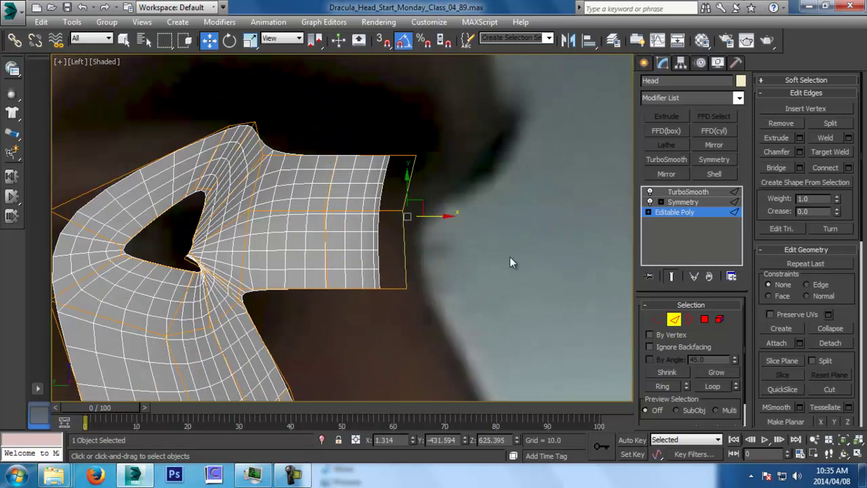
{"action": "left_click", "coordinate": [661, 320]}
{"action": "left_click", "coordinate": [406, 289]}
{"action": "left_click_drag", "start_coordinate": [446, 296], "coordinate": [460, 296]}
{"action": "left_click_drag", "start_coordinate": [430, 160], "coordinate": [470, 158]}
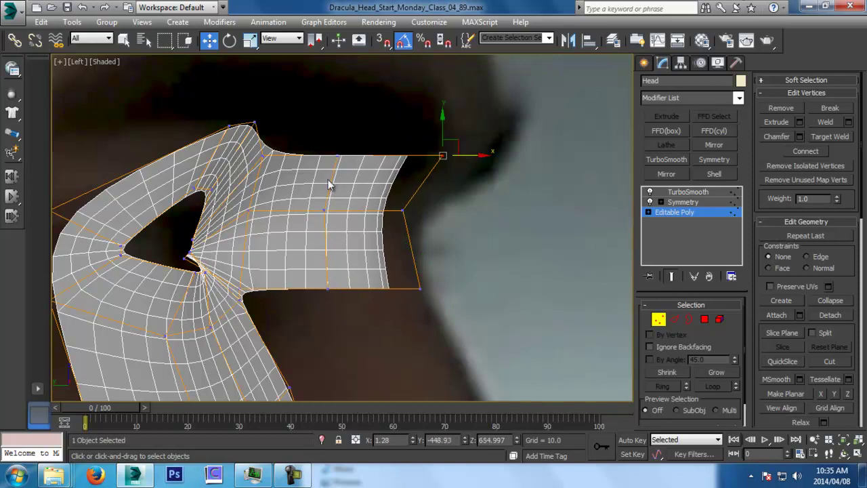
Step: Reposition the eye ring's inner vertex beside the nose bridge in the perspective view
{"action": "key", "text": "t"}
{"action": "middle_click_drag", "start_coordinate": [466, 266], "coordinate": [508, 329]}
{"action": "key", "text": "p"}
{"action": "middle_click_drag", "start_coordinate": [502, 274], "coordinate": [363, 284], "text": "alt"}
{"action": "middle_click_drag", "start_coordinate": [345, 253], "coordinate": [390, 257]}
{"action": "key", "text": "w"}
{"action": "left_click_drag", "start_coordinate": [303, 236], "coordinate": [296, 263]}
{"action": "middle_click_drag", "start_coordinate": [303, 264], "coordinate": [354, 187], "text": "alt"}
{"action": "middle_click_drag", "start_coordinate": [354, 187], "coordinate": [336, 215], "text": "alt"}
Step: In the front view, shift the middle column of bridge vertices slightly toward the centre line and save an incremental copy
{"action": "key", "text": "f"}
{"action": "scroll", "coordinate": [348, 204], "scroll_direction": "up", "scroll_amount": 2}
{"action": "middle_click_drag", "start_coordinate": [430, 227], "coordinate": [428, 222]}
{"action": "scroll", "coordinate": [401, 228], "scroll_direction": "down", "scroll_amount": 2}
{"action": "scroll", "coordinate": [360, 211], "scroll_direction": "up", "scroll_amount": 2}
{"action": "scroll", "coordinate": [359, 212], "scroll_direction": "up", "scroll_amount": 3}
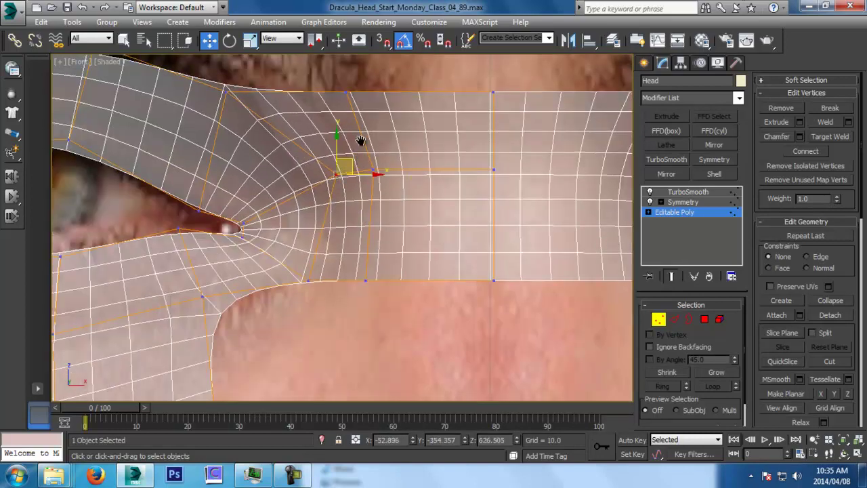
{"action": "scroll", "coordinate": [360, 148], "scroll_direction": "down", "scroll_amount": 2}
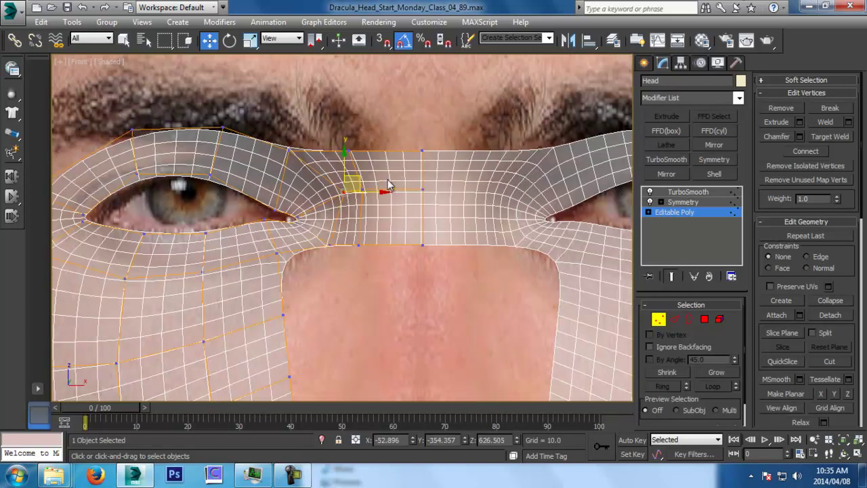
{"action": "left_click_drag", "start_coordinate": [358, 197], "coordinate": [393, 189]}
{"action": "left_click_drag", "start_coordinate": [377, 255], "coordinate": [377, 256]}
{"action": "left_click_drag", "start_coordinate": [385, 245], "coordinate": [397, 246]}
{"action": "left_click_drag", "start_coordinate": [367, 157], "coordinate": [368, 158]}
{"action": "left_click_drag", "start_coordinate": [377, 150], "coordinate": [383, 150]}
{"action": "scroll", "coordinate": [382, 151], "scroll_direction": "down", "scroll_amount": 2}
{"action": "middle_click_drag", "start_coordinate": [434, 251], "coordinate": [430, 238]}
{"action": "scroll", "coordinate": [429, 236], "scroll_direction": "up", "scroll_amount": 1}
{"action": "key", "text": "ctrl+s"}
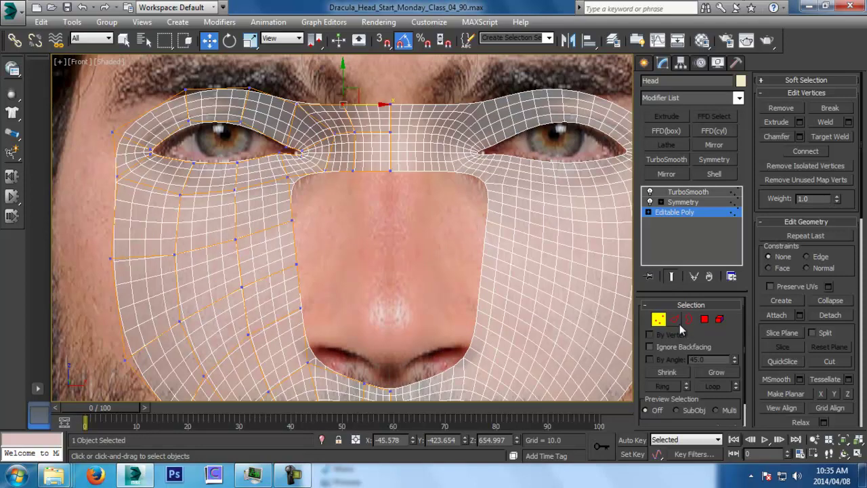
Step: Extrude the two lower edges of the nose bridge down and forward along the nose profile in the side view, and save incrementally
{"action": "left_click", "coordinate": [675, 319]}
{"action": "left_click", "coordinate": [671, 277]}
{"action": "key", "text": "ctrl+s"}
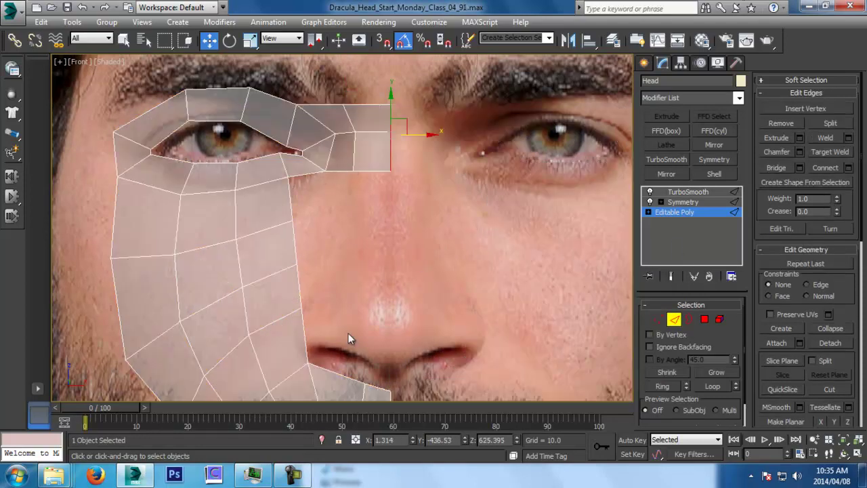
{"action": "left_click", "coordinate": [334, 170]}
{"action": "left_click", "coordinate": [376, 172], "text": "ctrl"}
{"action": "key", "text": "ctrl+s"}
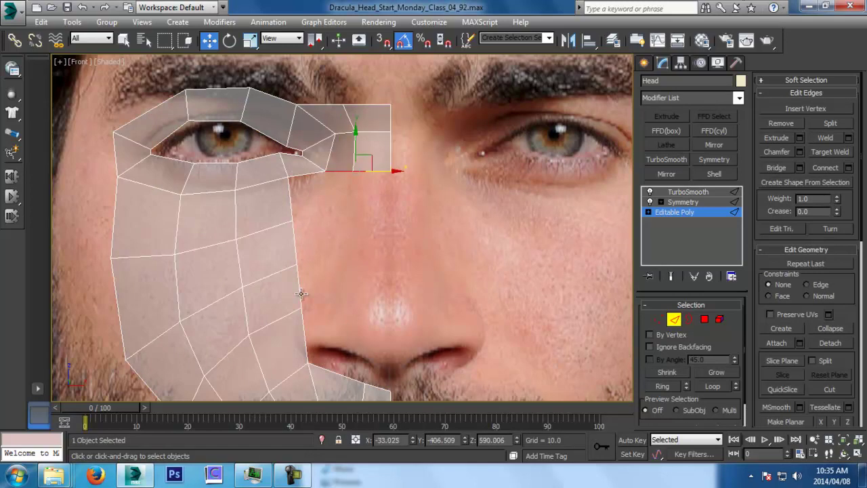
{"action": "middle_click_drag", "start_coordinate": [446, 246], "coordinate": [391, 204]}
{"action": "key", "text": "l"}
{"action": "scroll", "coordinate": [390, 201], "scroll_direction": "down", "scroll_amount": 3}
{"action": "left_click_drag", "start_coordinate": [372, 199], "coordinate": [424, 290], "text": "shift"}
{"action": "scroll", "coordinate": [419, 297], "scroll_direction": "up", "scroll_amount": 2}
{"action": "middle_click_drag", "start_coordinate": [418, 296], "coordinate": [418, 286]}
{"action": "key", "text": "f"}
{"action": "key", "text": "ctrl+s"}
Step: Display the smoothed result of the new nose strip in the front view and save an incremental copy
{"action": "left_click", "coordinate": [668, 277]}
{"action": "middle_click_drag", "start_coordinate": [509, 248], "coordinate": [518, 222]}
{"action": "scroll", "coordinate": [345, 271], "scroll_direction": "up", "scroll_amount": 2}
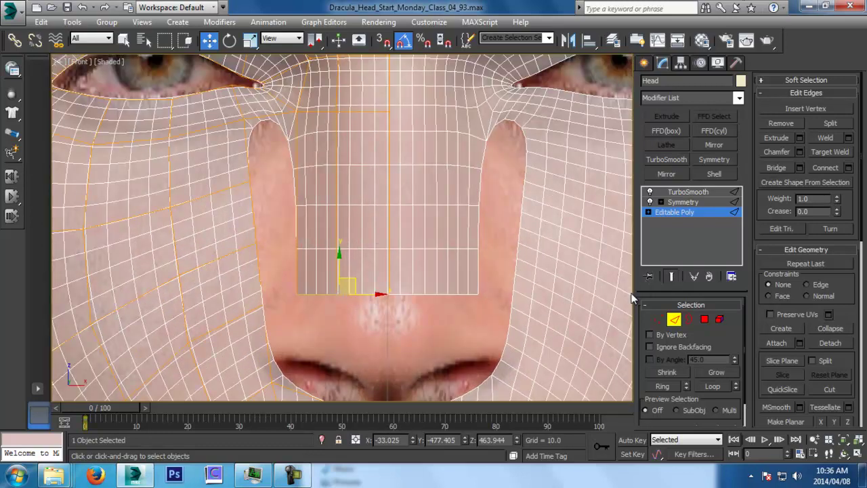
{"action": "key", "text": "ctrl+s"}
{"action": "middle_click_drag", "start_coordinate": [383, 245], "coordinate": [389, 288]}
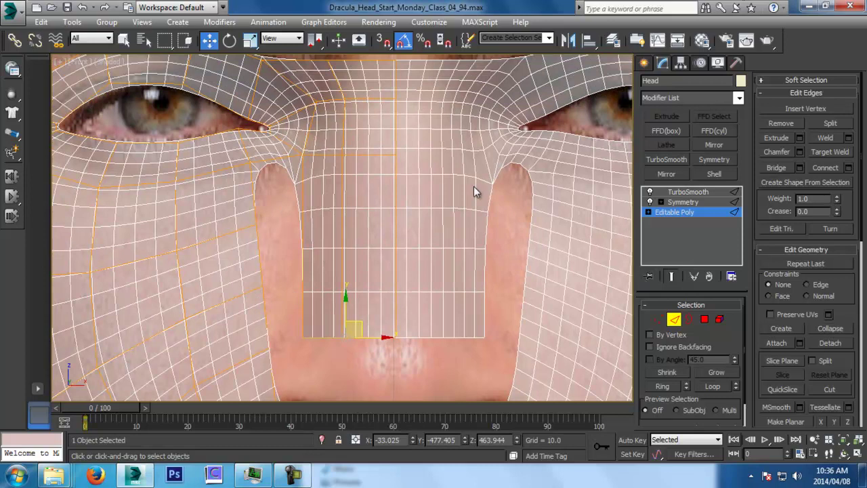
Step: Connect the vertical edges of the unsmoothed nose strip with 2 segments, pinch 0 and slide 0
{"action": "left_click", "coordinate": [667, 280]}
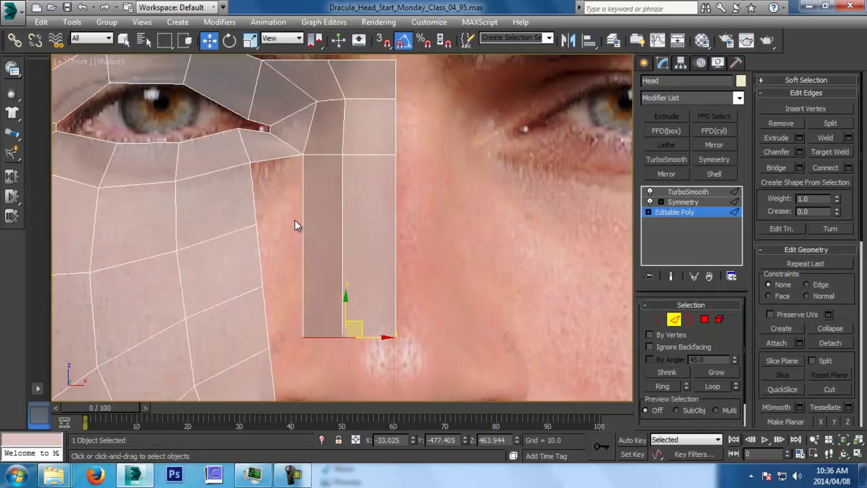
{"action": "left_click_drag", "start_coordinate": [296, 216], "coordinate": [419, 231]}
{"action": "left_click", "coordinate": [848, 168]}
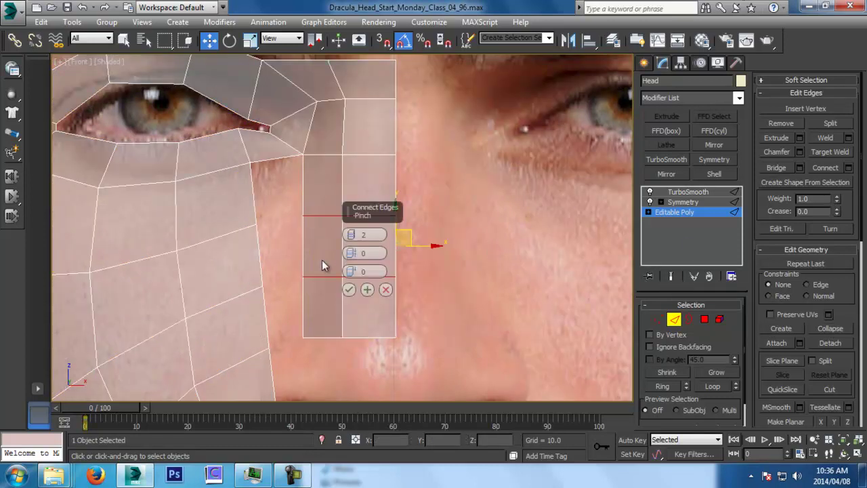
{"action": "left_click", "coordinate": [349, 290]}
Step: Narrow the nose bridge by moving the upper and middle rows of nose-strip vertices toward the centre line, leaving the bottom row in place
{"action": "middle_click_drag", "start_coordinate": [374, 275], "coordinate": [391, 263]}
{"action": "left_click", "coordinate": [676, 320]}
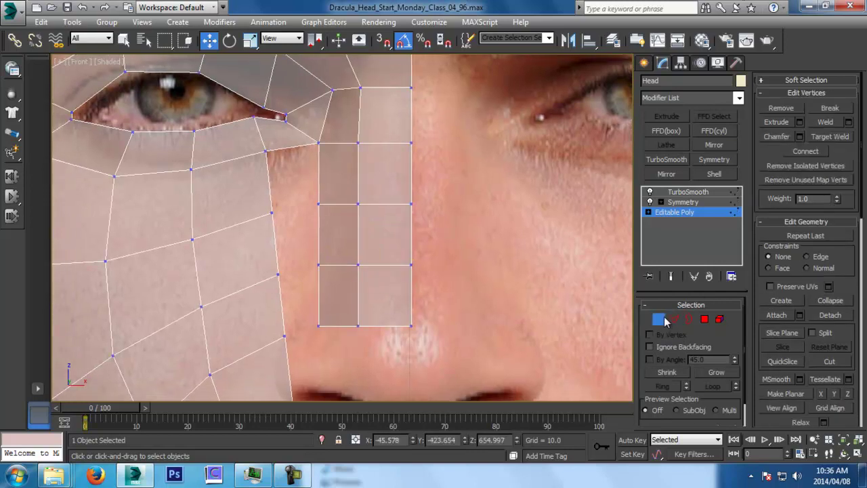
{"action": "left_click", "coordinate": [671, 277]}
{"action": "left_click", "coordinate": [361, 269], "text": "ctrl"}
{"action": "left_click_drag", "start_coordinate": [373, 265], "coordinate": [391, 267]}
{"action": "left_click_drag", "start_coordinate": [318, 195], "coordinate": [391, 210]}
{"action": "left_click_drag", "start_coordinate": [338, 148], "coordinate": [380, 144]}
{"action": "middle_click_drag", "start_coordinate": [428, 261], "coordinate": [424, 250]}
{"action": "left_click", "coordinate": [371, 251]}
{"action": "left_click_drag", "start_coordinate": [382, 196], "coordinate": [384, 196]}
{"action": "left_click_drag", "start_coordinate": [388, 192], "coordinate": [388, 192]}
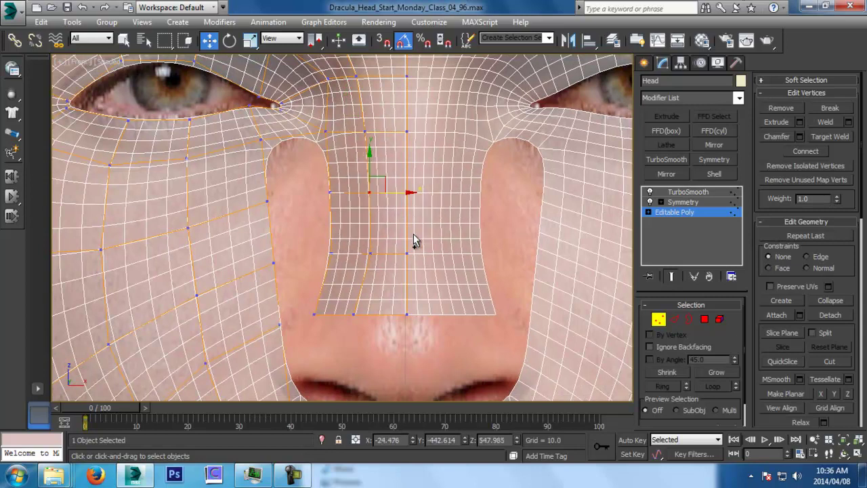
Step: Arch the nose strip's bottom row by raising its inner vertices and moving the outer vertex slightly outward, and save incrementally
{"action": "middle_click_drag", "start_coordinate": [417, 253], "coordinate": [417, 243]}
{"action": "key", "text": "ctrl+s"}
{"action": "middle_click_drag", "start_coordinate": [400, 297], "coordinate": [399, 267]}
{"action": "left_click_drag", "start_coordinate": [324, 280], "coordinate": [319, 252]}
{"action": "left_click_drag", "start_coordinate": [348, 287], "coordinate": [386, 227]}
{"action": "left_click_drag", "start_coordinate": [303, 249], "coordinate": [326, 259]}
{"action": "key", "text": "ctrl+s"}
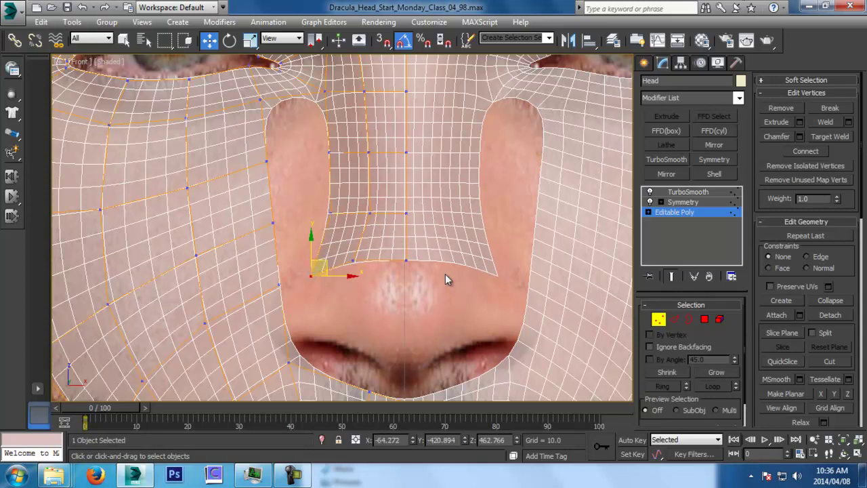
Step: Align the nose strip's vertices with the nose profile in the left view and save incrementally
{"action": "middle_click_drag", "start_coordinate": [483, 255], "coordinate": [410, 274]}
{"action": "key", "text": "l"}
{"action": "scroll", "coordinate": [416, 282], "scroll_direction": "up", "scroll_amount": 3}
{"action": "mouse_move", "coordinate": [427, 284]}
{"action": "left_mouse_down"}
{"action": "mouse_move", "coordinate": [408, 289]}
{"action": "mouse_move", "coordinate": [436, 281]}
{"action": "left_mouse_up"}
{"action": "left_click_drag", "start_coordinate": [444, 224], "coordinate": [368, 245]}
{"action": "left_click_drag", "start_coordinate": [417, 232], "coordinate": [407, 232]}
{"action": "middle_click_drag", "start_coordinate": [400, 185], "coordinate": [407, 230]}
{"action": "mouse_move", "coordinate": [400, 208]}
{"action": "left_mouse_down"}
{"action": "mouse_move", "coordinate": [343, 228]}
{"action": "mouse_move", "coordinate": [388, 217]}
{"action": "left_mouse_up"}
{"action": "middle_click_drag", "start_coordinate": [375, 110], "coordinate": [385, 177]}
{"action": "left_click", "coordinate": [329, 167]}
{"action": "left_click_drag", "start_coordinate": [327, 238], "coordinate": [356, 222]}
{"action": "left_click", "coordinate": [336, 287]}
{"action": "middle_click_drag", "start_coordinate": [407, 305], "coordinate": [404, 234]}
{"action": "key", "text": "ctrl+s"}
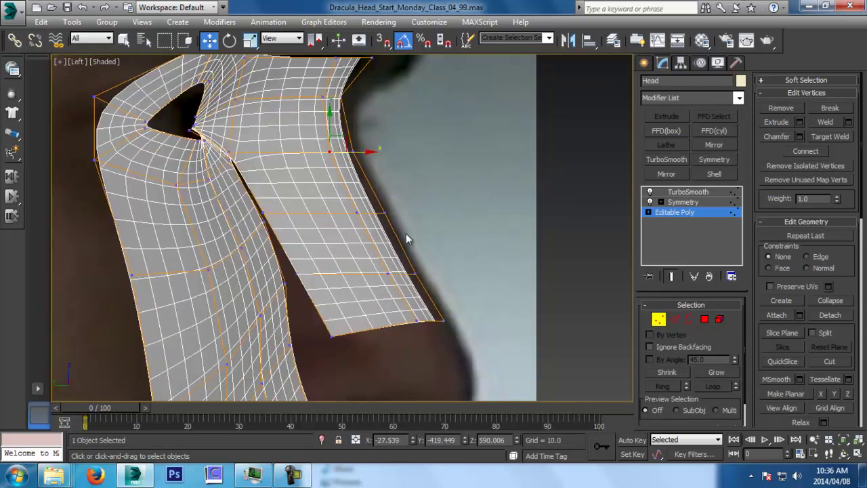
Step: Reposition the vertices along the nose strip's outer edge in depth in the side view, and save an incremental copy
{"action": "middle_click_drag", "start_coordinate": [369, 313], "coordinate": [391, 276]}
{"action": "left_click_drag", "start_coordinate": [379, 309], "coordinate": [379, 308]}
{"action": "left_click_drag", "start_coordinate": [387, 300], "coordinate": [360, 301]}
{"action": "left_click_drag", "start_coordinate": [315, 227], "coordinate": [352, 235]}
{"action": "left_click_drag", "start_coordinate": [281, 170], "coordinate": [313, 175]}
{"action": "key", "text": "ctrl+s"}
{"action": "middle_click_drag", "start_coordinate": [438, 262], "coordinate": [428, 262]}
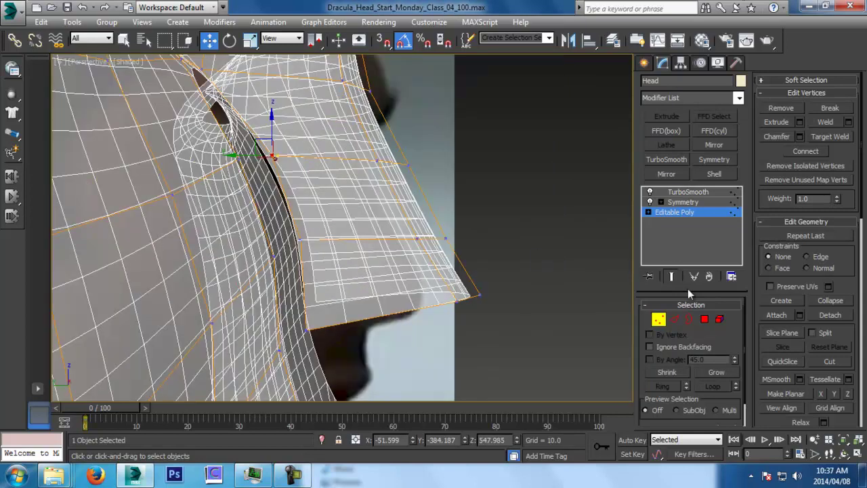
Step: Bridge the nose strip's upper side edge to the facing inner cheek edge
{"action": "left_click", "coordinate": [674, 319]}
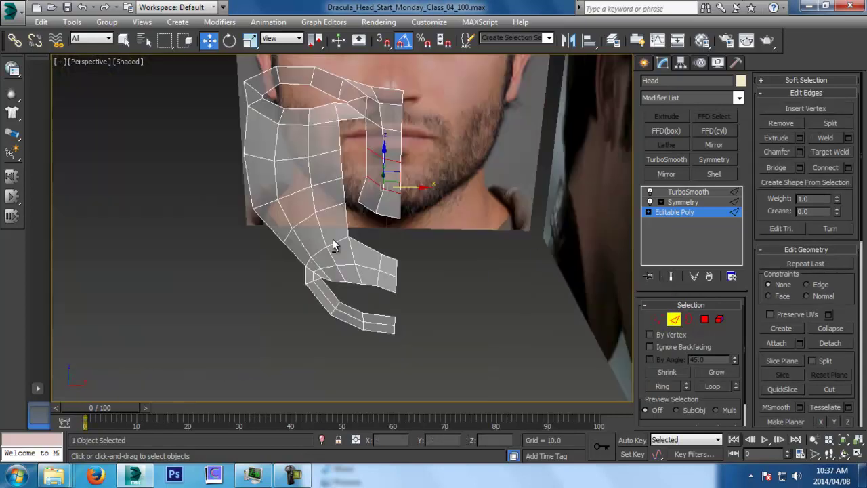
{"action": "middle_click_drag", "start_coordinate": [333, 241], "coordinate": [320, 243], "text": "alt"}
{"action": "left_click", "coordinate": [370, 136]}
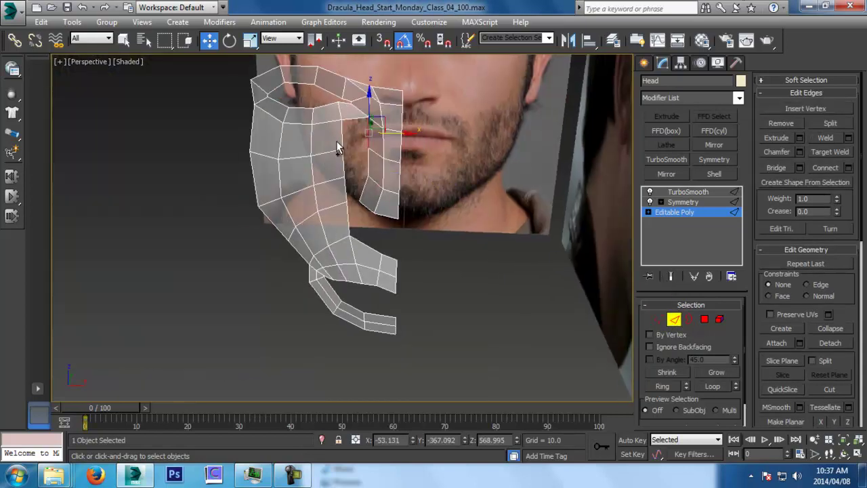
{"action": "left_click", "coordinate": [342, 136], "text": "ctrl"}
{"action": "left_click", "coordinate": [774, 169]}
Step: Bridge the remaining nose-strip side edges to the facing cheek edges, save incrementally and display the smoothed result
{"action": "middle_click_drag", "start_coordinate": [378, 171], "coordinate": [398, 166], "text": "alt"}
{"action": "left_click", "coordinate": [351, 168]}
{"action": "left_click", "coordinate": [377, 163], "text": "ctrl"}
{"action": "left_click", "coordinate": [379, 181], "text": "ctrl"}
{"action": "left_click", "coordinate": [358, 192], "text": "ctrl"}
{"action": "left_click", "coordinate": [775, 173]}
{"action": "middle_click_drag", "start_coordinate": [455, 197], "coordinate": [481, 182], "text": "alt"}
{"action": "left_click", "coordinate": [672, 276]}
{"action": "middle_click_drag", "start_coordinate": [407, 253], "coordinate": [373, 233], "text": "alt"}
{"action": "middle_click_drag", "start_coordinate": [373, 234], "coordinate": [389, 279]}
{"action": "scroll", "coordinate": [389, 278], "scroll_direction": "up", "scroll_amount": 4}
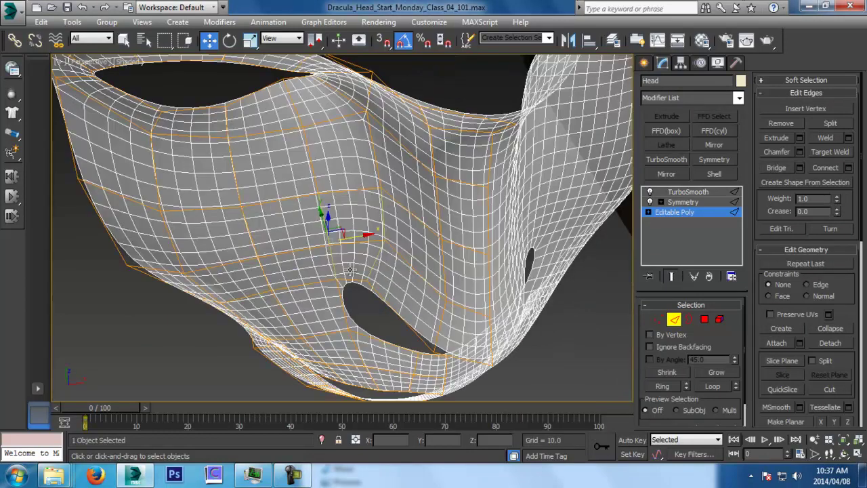
Step: Move the vertices at the side of the nose, where the bridged faces meet the strip, toward the nose bridge
{"action": "left_click", "coordinate": [661, 319]}
{"action": "left_click_drag", "start_coordinate": [398, 184], "coordinate": [409, 182]}
{"action": "left_click", "coordinate": [384, 240]}
{"action": "left_click_drag", "start_coordinate": [403, 240], "coordinate": [420, 237]}
{"action": "middle_click_drag", "start_coordinate": [429, 265], "coordinate": [410, 237], "text": "alt"}
{"action": "middle_click_drag", "start_coordinate": [357, 297], "coordinate": [360, 290]}
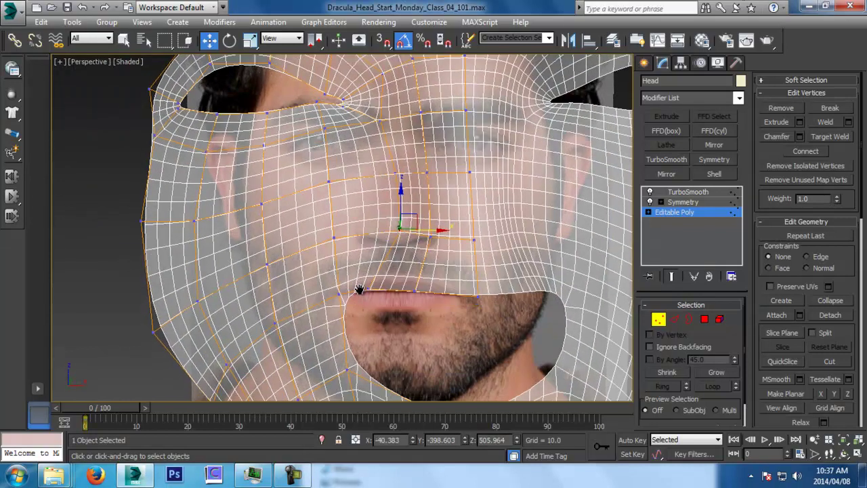
Step: Round the top of the nose opening by moving its outer vertex up and inward and adjusting its neighbour, and save incrementally
{"action": "key", "text": "f"}
{"action": "left_click", "coordinate": [274, 271]}
{"action": "left_click_drag", "start_coordinate": [284, 258], "coordinate": [296, 243]}
{"action": "middle_click_drag", "start_coordinate": [263, 298], "coordinate": [265, 275]}
{"action": "scroll", "coordinate": [265, 275], "scroll_direction": "down", "scroll_amount": 2}
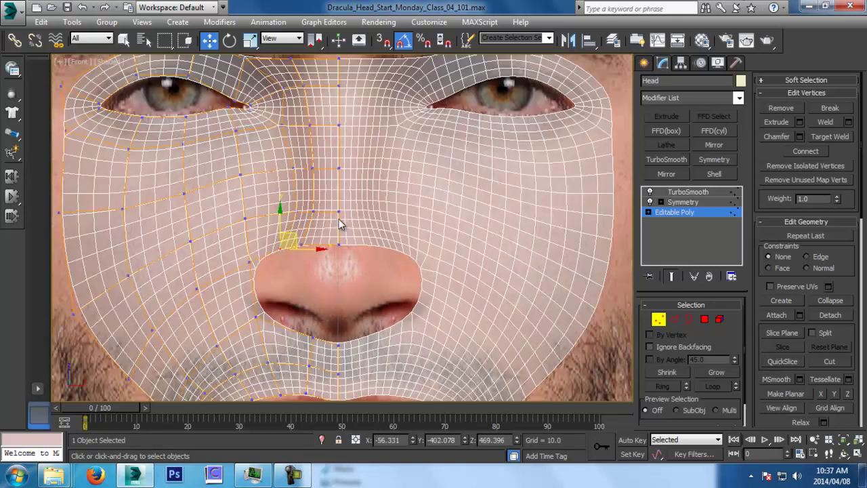
{"action": "middle_click_drag", "start_coordinate": [338, 221], "coordinate": [344, 277]}
{"action": "left_click_drag", "start_coordinate": [319, 293], "coordinate": [333, 302]}
{"action": "left_click", "coordinate": [308, 300]}
{"action": "key", "text": "ctrl+s"}
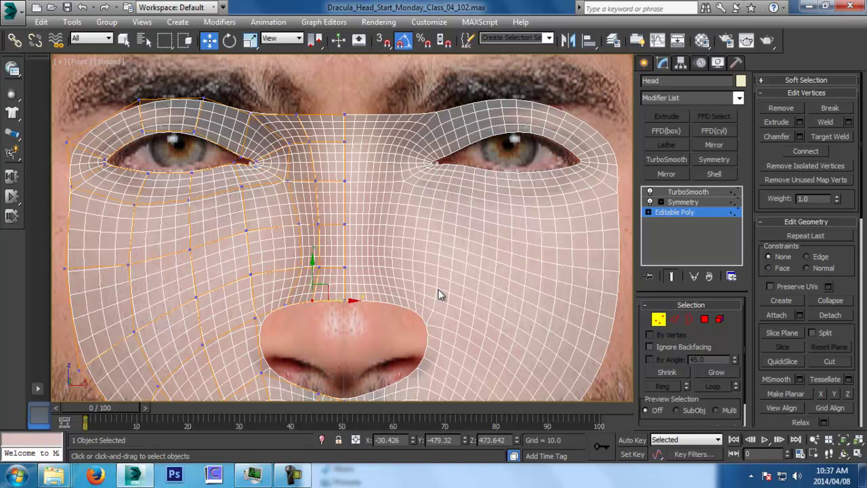
{"action": "left_click", "coordinate": [652, 320]}
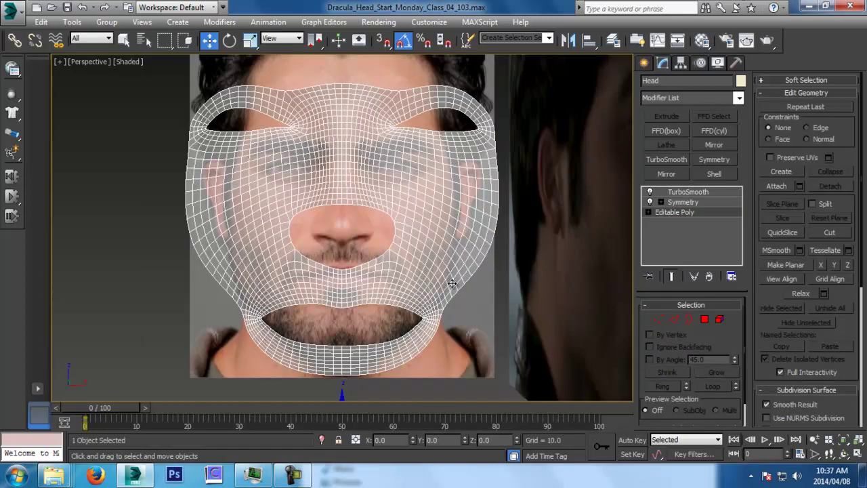
{"action": "middle_click_drag", "start_coordinate": [472, 232], "coordinate": [429, 237], "text": "alt"}
{"action": "key", "text": "ctrl+s"}
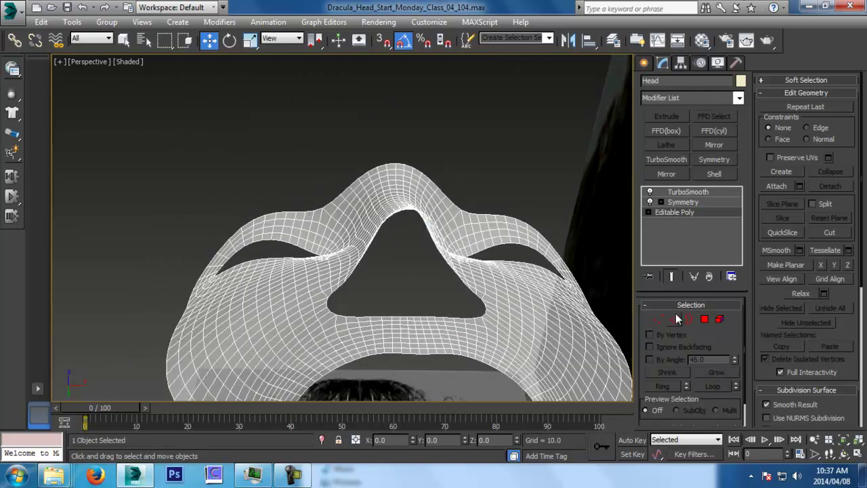
Step: Extrude the three top outer edges of the unsmoothed eye ring upward to the eyebrow in the front view
{"action": "left_click", "coordinate": [676, 321]}
{"action": "left_click", "coordinate": [671, 276]}
{"action": "left_click", "coordinate": [306, 212]}
{"action": "left_click", "coordinate": [275, 212], "text": "ctrl"}
{"action": "left_click", "coordinate": [226, 240], "text": "ctrl"}
{"action": "key", "text": "f"}
{"action": "middle_click_drag", "start_coordinate": [323, 177], "coordinate": [425, 278]}
{"action": "left_click_drag", "start_coordinate": [267, 184], "coordinate": [278, 138]}
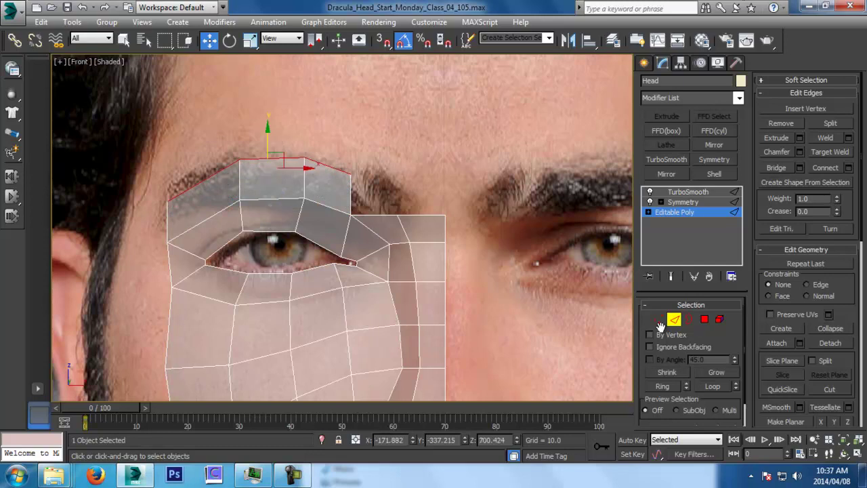
Step: Reshape the new brow strip by fanning its top vertices along the eyebrow and adjusting the eye-ring vertex below
{"action": "left_click", "coordinate": [659, 319]}
{"action": "middle_click_drag", "start_coordinate": [298, 216], "coordinate": [367, 245]}
{"action": "left_click_drag", "start_coordinate": [223, 215], "coordinate": [221, 240]}
{"action": "left_click_drag", "start_coordinate": [325, 201], "coordinate": [327, 203]}
{"action": "left_click_drag", "start_coordinate": [322, 177], "coordinate": [300, 182]}
{"action": "left_click_drag", "start_coordinate": [359, 179], "coordinate": [398, 176]}
{"action": "left_click_drag", "start_coordinate": [409, 196], "coordinate": [448, 193]}
{"action": "middle_click_drag", "start_coordinate": [450, 197], "coordinate": [371, 323]}
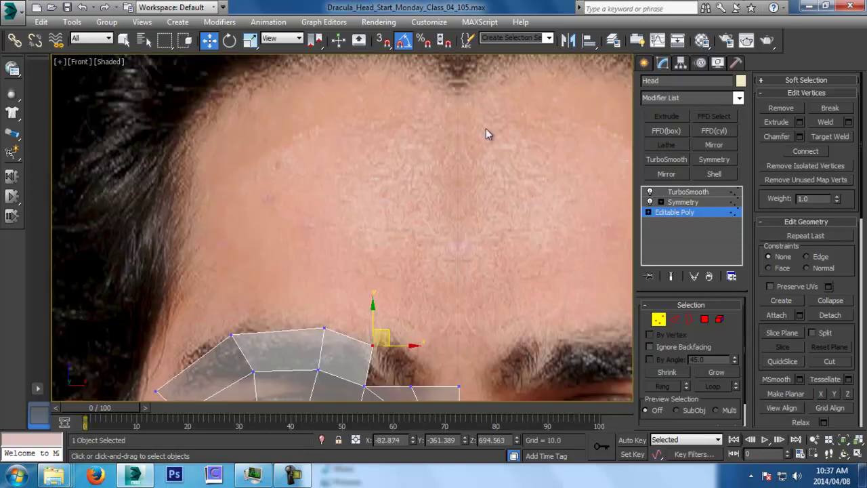
{"action": "middle_click_drag", "start_coordinate": [412, 281], "coordinate": [458, 170]}
{"action": "left_click_drag", "start_coordinate": [426, 218], "coordinate": [352, 214]}
{"action": "left_click_drag", "start_coordinate": [364, 258], "coordinate": [355, 254]}
{"action": "left_click_drag", "start_coordinate": [297, 260], "coordinate": [286, 262]}
Step: Move the brow strip's top row forward in the left view and pull its outermost vertex back toward the temple
{"action": "scroll", "coordinate": [320, 246], "scroll_direction": "down", "scroll_amount": 5}
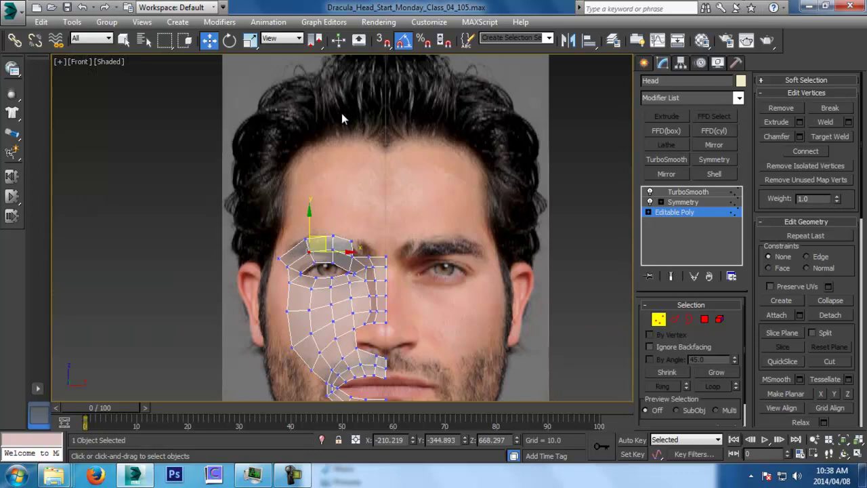
{"action": "middle_click_drag", "start_coordinate": [393, 90], "coordinate": [393, 81]}
{"action": "scroll", "coordinate": [386, 194], "scroll_direction": "up", "scroll_amount": 5}
{"action": "middle_click_drag", "start_coordinate": [349, 275], "coordinate": [339, 231]}
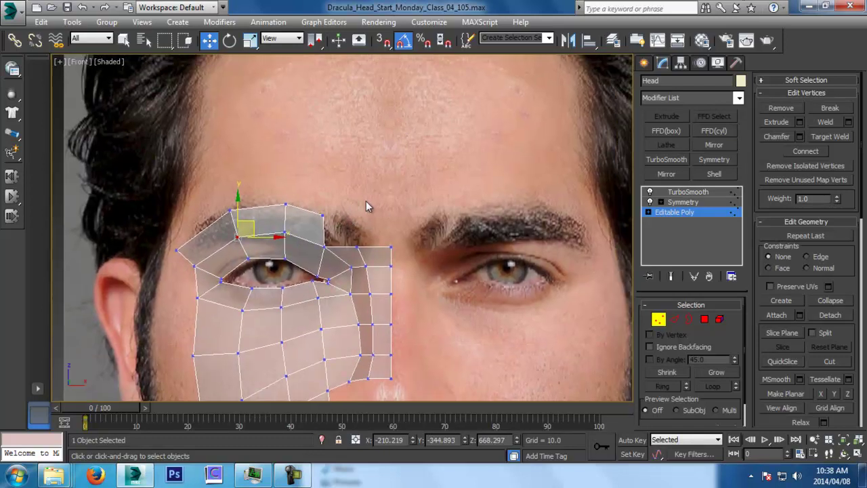
{"action": "left_click", "coordinate": [323, 216]}
{"action": "left_click", "coordinate": [285, 204], "text": "ctrl"}
{"action": "left_click", "coordinate": [231, 210], "text": "ctrl"}
{"action": "left_click", "coordinate": [177, 251], "text": "ctrl"}
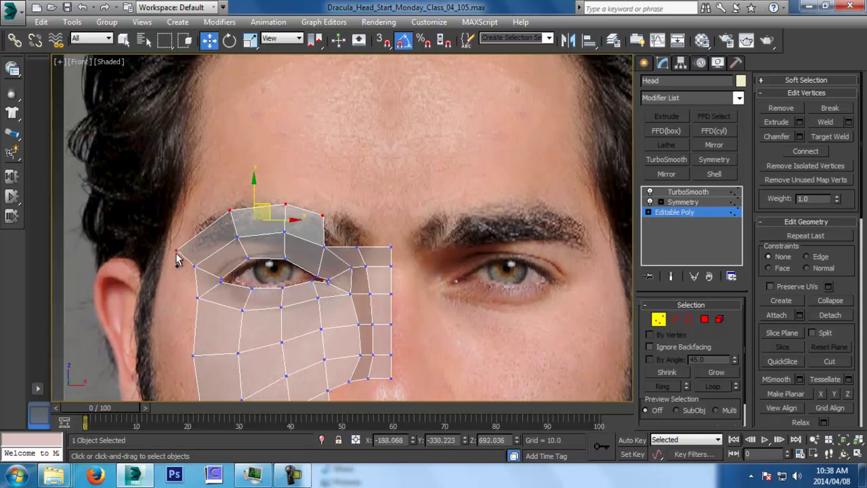
{"action": "key", "text": "l"}
{"action": "middle_click_drag", "start_coordinate": [186, 259], "coordinate": [405, 296]}
{"action": "scroll", "coordinate": [404, 296], "scroll_direction": "down", "scroll_amount": 4}
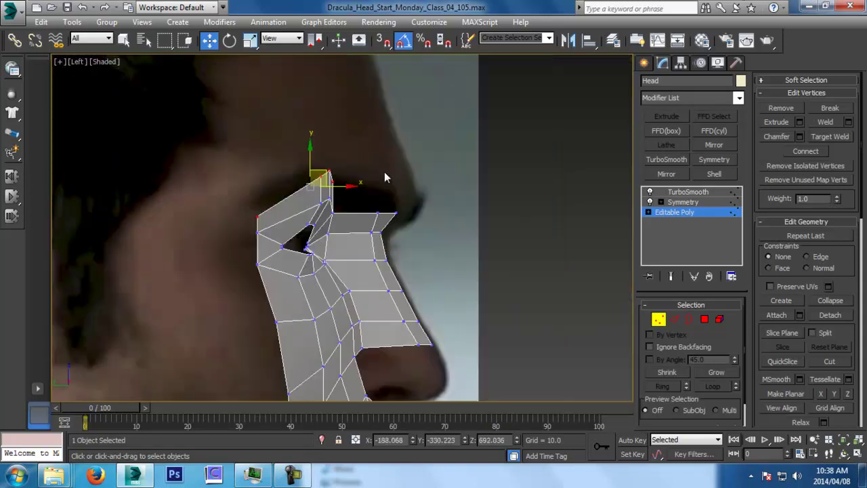
{"action": "left_click_drag", "start_coordinate": [351, 188], "coordinate": [387, 197]}
{"action": "left_click", "coordinate": [301, 215]}
{"action": "left_click_drag", "start_coordinate": [323, 214], "coordinate": [285, 215]}
Step: Round the outer brow in perspective by moving its top outer vertex outward and shifting the neighbouring vertex slightly outward
{"action": "middle_click_drag", "start_coordinate": [351, 195], "coordinate": [366, 252]}
{"action": "key", "text": "p"}
{"action": "key", "text": "z"}
{"action": "middle_click_drag", "start_coordinate": [366, 252], "coordinate": [212, 333], "text": "ctrl+alt"}
{"action": "left_click", "coordinate": [357, 90]}
{"action": "middle_click_drag", "start_coordinate": [327, 156], "coordinate": [383, 256], "text": "alt"}
{"action": "left_click_drag", "start_coordinate": [387, 143], "coordinate": [322, 186]}
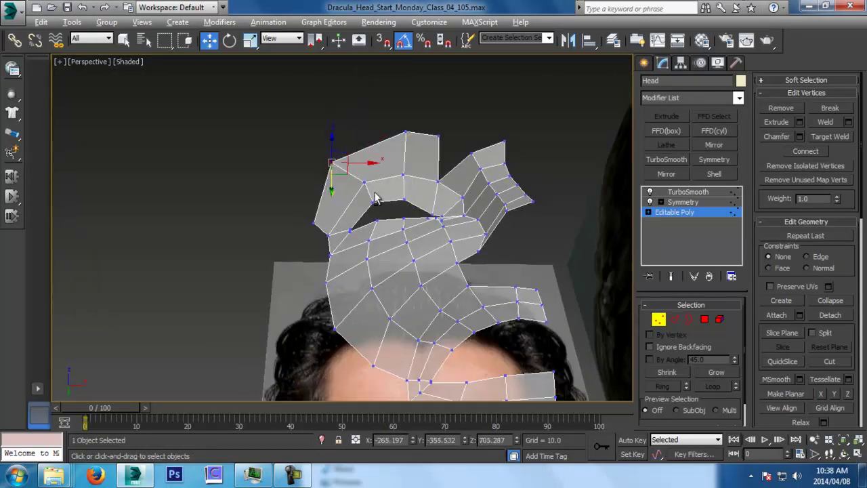
{"action": "middle_click_drag", "start_coordinate": [373, 193], "coordinate": [367, 215], "text": "alt"}
{"action": "left_click", "coordinate": [401, 132]}
{"action": "left_click_drag", "start_coordinate": [422, 130], "coordinate": [411, 131]}
{"action": "middle_click_drag", "start_coordinate": [435, 204], "coordinate": [481, 241], "text": "alt"}
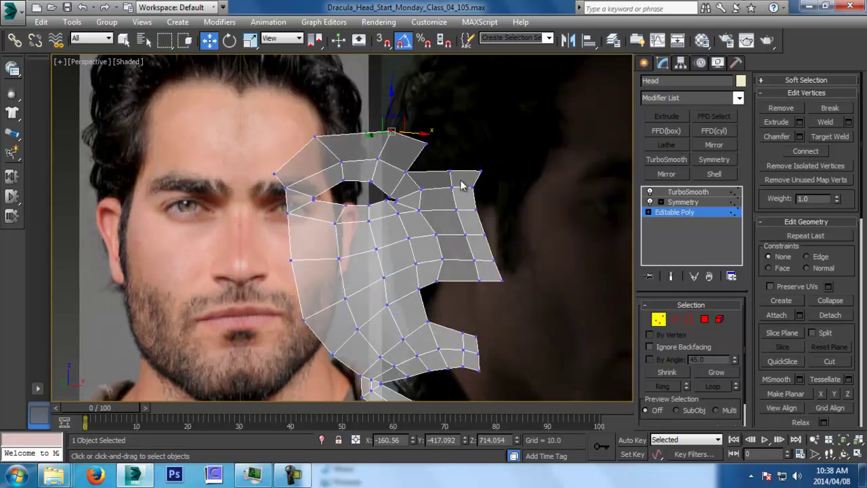
Step: Extrude the nose strip's top edge upward and bridge the side of the new faces to the brow strip's inner edge
{"action": "middle_click_drag", "start_coordinate": [447, 219], "coordinate": [477, 188], "text": "alt"}
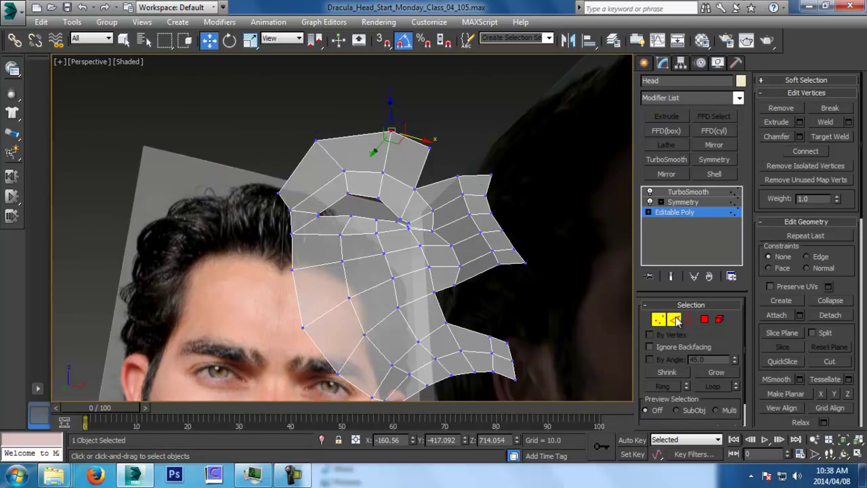
{"action": "left_click", "coordinate": [676, 321]}
{"action": "left_click", "coordinate": [480, 176]}
{"action": "middle_click_drag", "start_coordinate": [480, 177], "coordinate": [477, 194], "text": "alt"}
{"action": "left_click_drag", "start_coordinate": [477, 152], "coordinate": [477, 124], "text": "shift"}
{"action": "left_click", "coordinate": [424, 162]}
{"action": "left_click", "coordinate": [459, 163], "text": "ctrl"}
{"action": "left_click", "coordinate": [776, 168]}
{"action": "middle_click_drag", "start_coordinate": [588, 206], "coordinate": [558, 177], "text": "alt"}
{"action": "mouse_move", "coordinate": [488, 179]}
{"action": "middle_mouse_down", "text": "alt"}
{"action": "mouse_move", "coordinate": [483, 200]}
{"action": "mouse_move", "coordinate": [498, 120]}
{"action": "mouse_move", "coordinate": [485, 188]}
{"action": "middle_mouse_up", "text": "alt"}
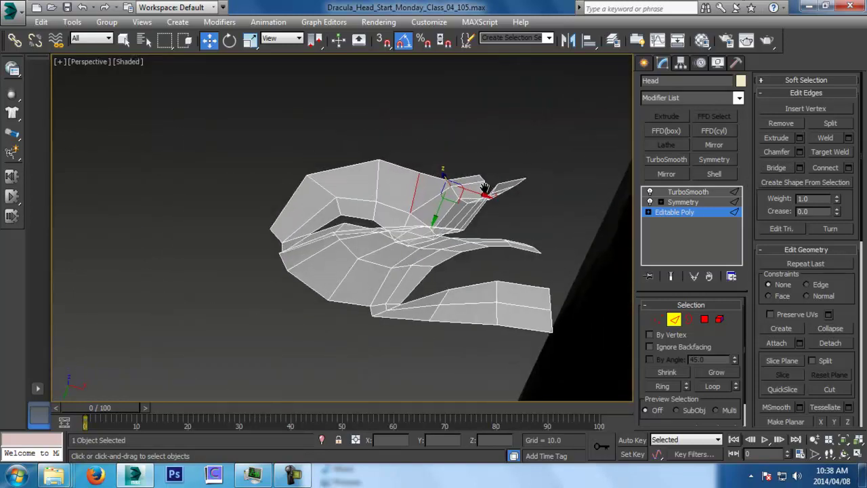
Step: Display the smoothed result, even out the inner brow's top vertices, and move that row back about 15.5 units
{"action": "left_click", "coordinate": [670, 276]}
{"action": "middle_click_drag", "start_coordinate": [542, 193], "coordinate": [518, 244]}
{"action": "scroll", "coordinate": [452, 237], "scroll_direction": "up", "scroll_amount": 3}
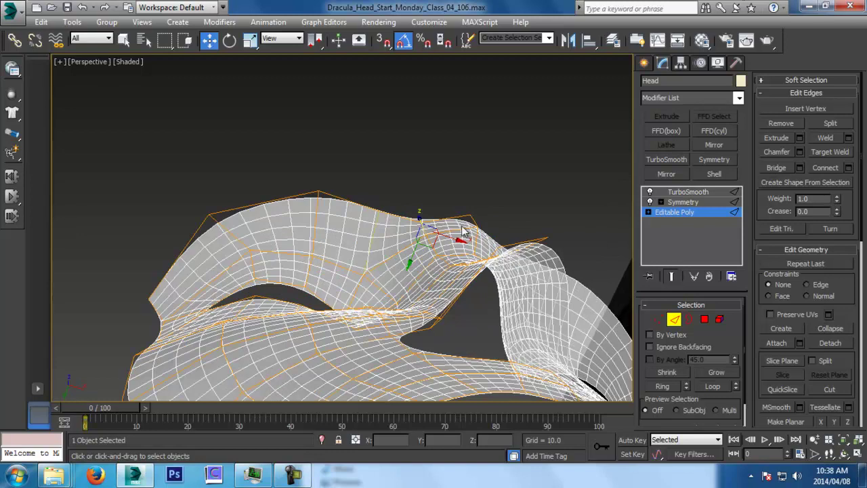
{"action": "left_click", "coordinate": [659, 319]}
{"action": "mouse_move", "coordinate": [420, 229]}
{"action": "left_mouse_down"}
{"action": "mouse_move", "coordinate": [429, 229]}
{"action": "mouse_move", "coordinate": [413, 234]}
{"action": "mouse_move", "coordinate": [418, 224]}
{"action": "left_mouse_up"}
{"action": "left_click", "coordinate": [380, 214]}
{"action": "left_click_drag", "start_coordinate": [370, 237], "coordinate": [379, 222]}
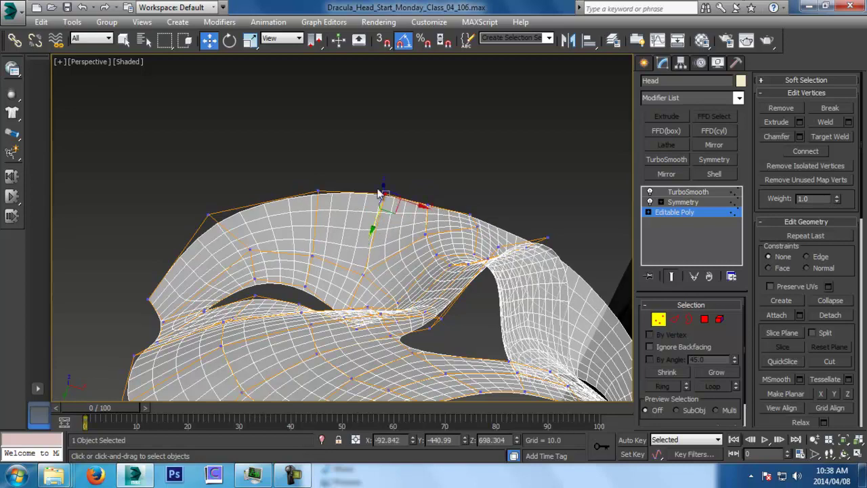
{"action": "left_click_drag", "start_coordinate": [491, 235], "coordinate": [493, 230]}
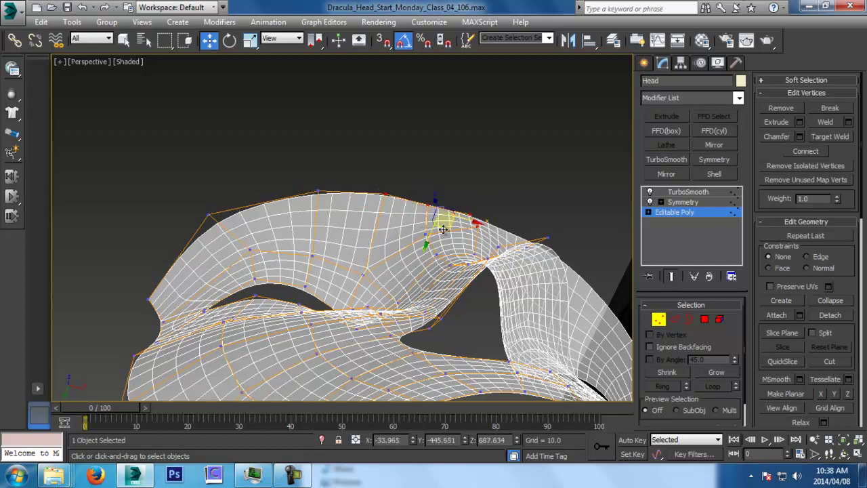
{"action": "left_click_drag", "start_coordinate": [431, 237], "coordinate": [426, 248]}
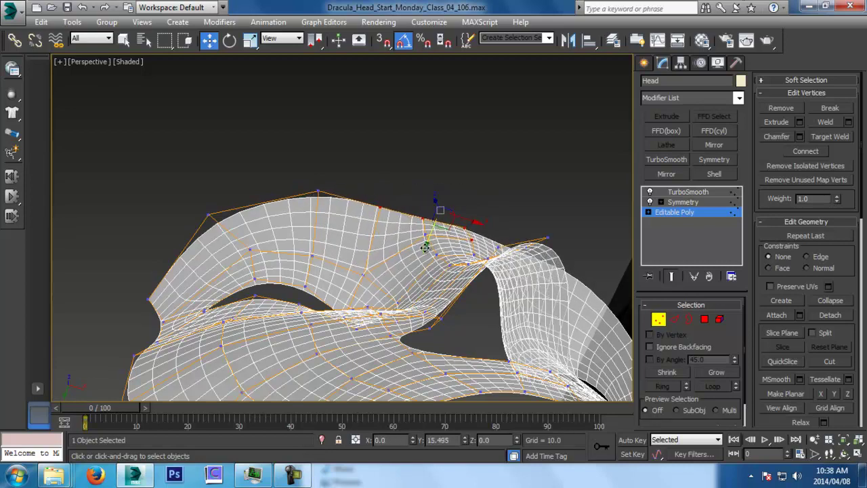
Step: Reposition the outer brow vertices and the eye-ring vertex below them to round the brow, and save incrementally
{"action": "left_click_drag", "start_coordinate": [333, 206], "coordinate": [308, 223]}
{"action": "left_click_drag", "start_coordinate": [188, 205], "coordinate": [227, 231]}
{"action": "left_click", "coordinate": [251, 250]}
{"action": "left_click_drag", "start_coordinate": [274, 261], "coordinate": [235, 281]}
{"action": "middle_click_drag", "start_coordinate": [309, 226], "coordinate": [332, 228], "text": "alt"}
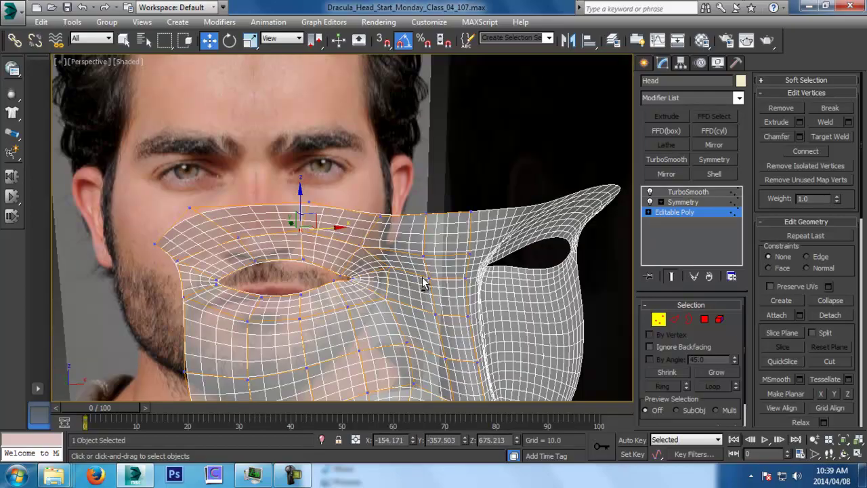
Step: Move two vertices beside the nose bridge toward the centre line in the front view, raise the inner brow vertex slightly and save incrementally
{"action": "middle_click_drag", "start_coordinate": [423, 279], "coordinate": [411, 262], "text": "alt"}
{"action": "left_click", "coordinate": [420, 252]}
{"action": "key", "text": "f"}
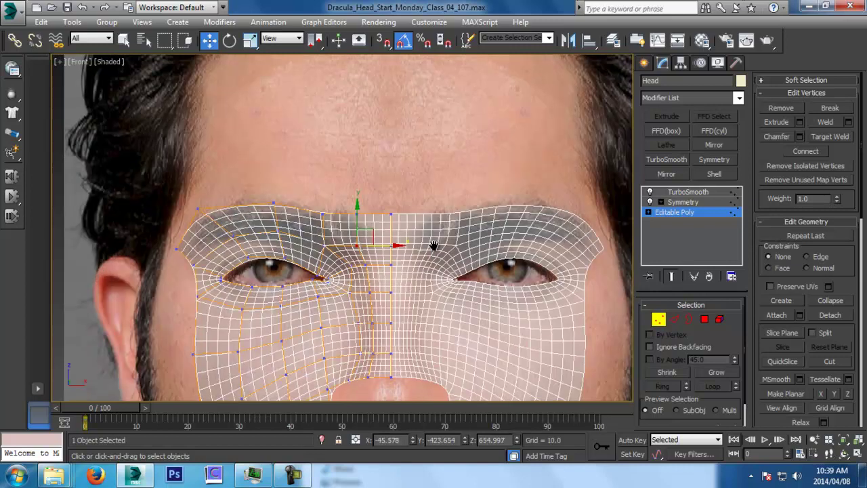
{"action": "scroll", "coordinate": [384, 249], "scroll_direction": "up", "scroll_amount": 3}
{"action": "left_click_drag", "start_coordinate": [370, 241], "coordinate": [385, 241]}
{"action": "left_click_drag", "start_coordinate": [372, 288], "coordinate": [383, 282]}
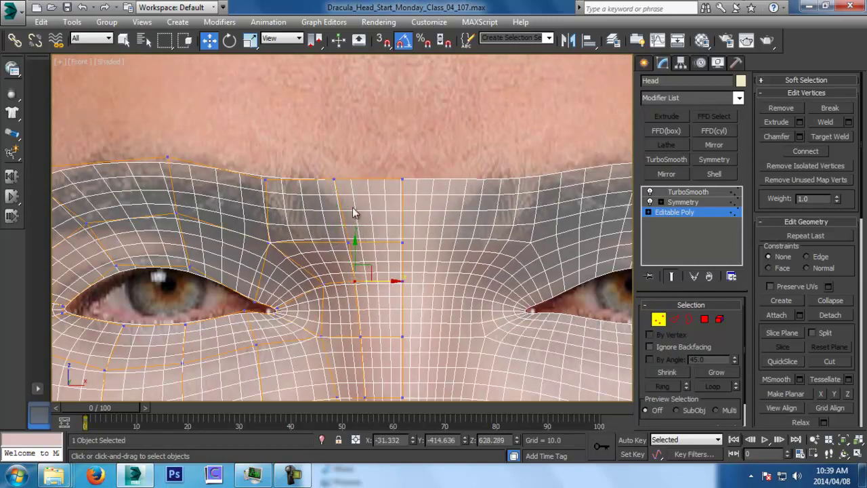
{"action": "left_click", "coordinate": [265, 178]}
{"action": "middle_click_drag", "start_coordinate": [265, 176], "coordinate": [276, 208]}
{"action": "scroll", "coordinate": [276, 207], "scroll_direction": "down", "scroll_amount": 2}
{"action": "left_click_drag", "start_coordinate": [277, 188], "coordinate": [277, 181]}
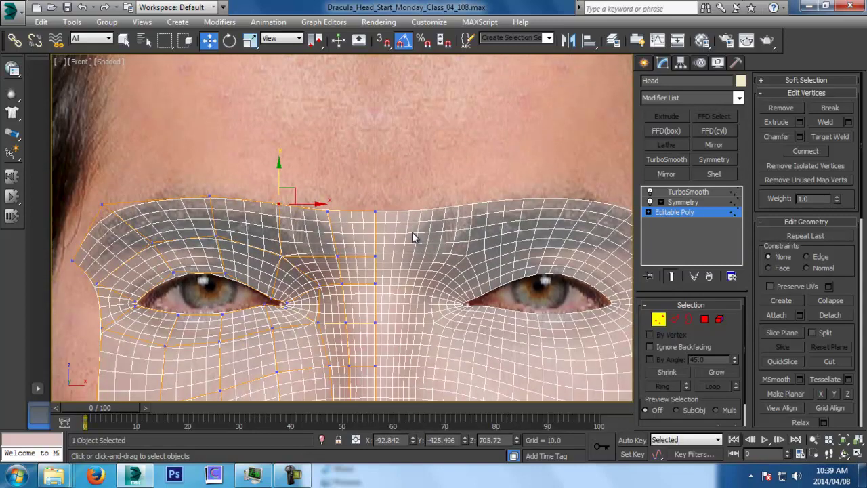
Step: Nudge the top-row vertices between the brow and the centre line slightly backward in perspective to smooth the brow curve
{"action": "key", "text": "p"}
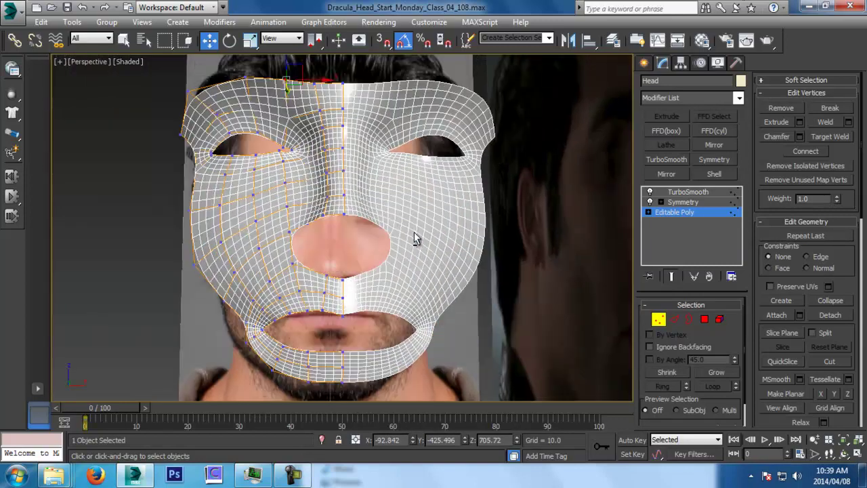
{"action": "middle_click_drag", "start_coordinate": [414, 232], "coordinate": [401, 271], "text": "alt"}
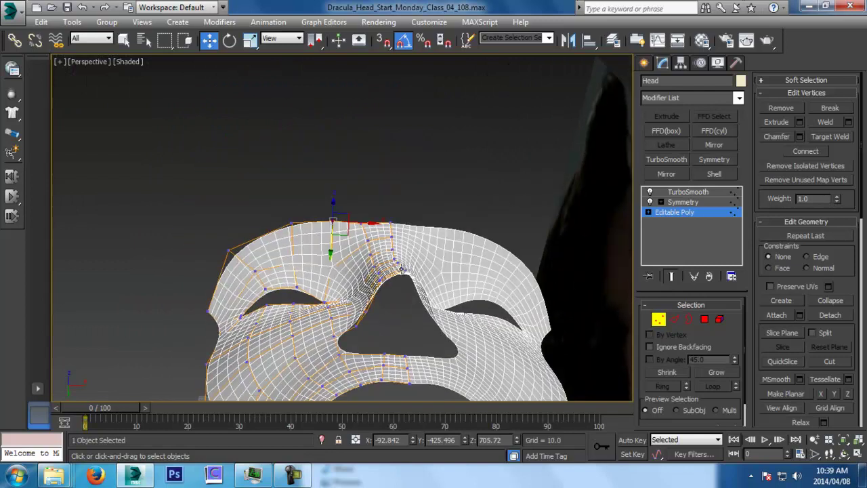
{"action": "scroll", "coordinate": [400, 271], "scroll_direction": "up", "scroll_amount": 5}
{"action": "left_click", "coordinate": [386, 178]}
{"action": "left_click_drag", "start_coordinate": [382, 207], "coordinate": [381, 209]}
{"action": "left_click_drag", "start_coordinate": [315, 194], "coordinate": [315, 199]}
{"action": "middle_click_drag", "start_coordinate": [393, 200], "coordinate": [385, 350], "text": "alt"}
{"action": "middle_click_drag", "start_coordinate": [403, 266], "coordinate": [437, 255], "text": "ctrl+alt"}
Step: Extrude the outer edges below the lower lip downward toward the chin in the front view
{"action": "key", "text": "f"}
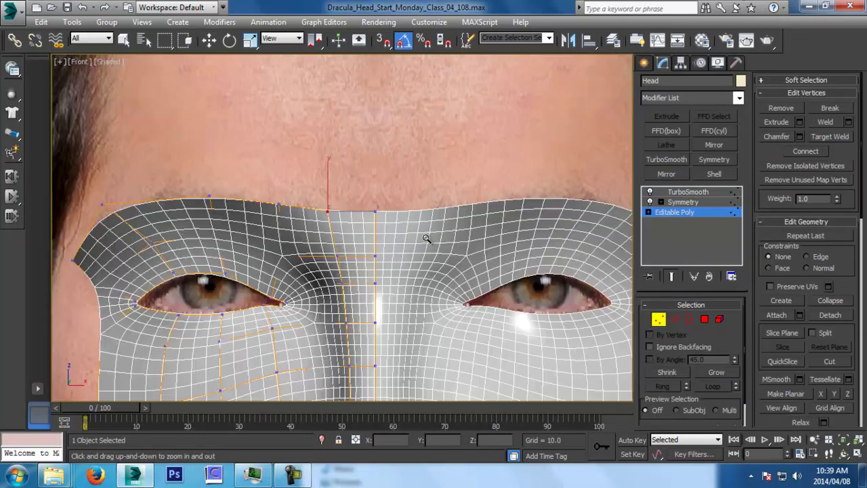
{"action": "left_click", "coordinate": [676, 321]}
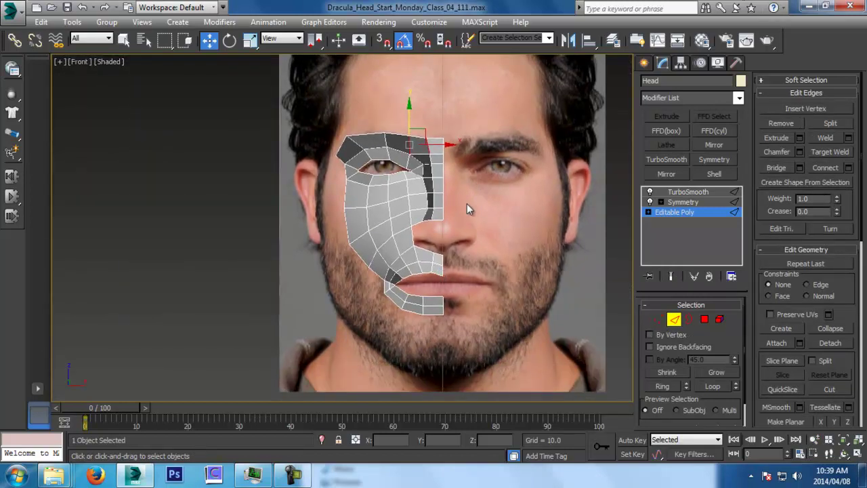
{"action": "middle_click_drag", "start_coordinate": [465, 212], "coordinate": [485, 295]}
{"action": "middle_click_drag", "start_coordinate": [440, 211], "coordinate": [451, 240]}
{"action": "left_click", "coordinate": [459, 250]}
{"action": "middle_click_drag", "start_coordinate": [482, 374], "coordinate": [480, 187]}
{"action": "scroll", "coordinate": [475, 245], "scroll_direction": "up", "scroll_amount": 3}
{"action": "left_click", "coordinate": [454, 225]}
{"action": "left_click", "coordinate": [424, 220], "text": "ctrl"}
{"action": "left_click", "coordinate": [371, 194], "text": "ctrl"}
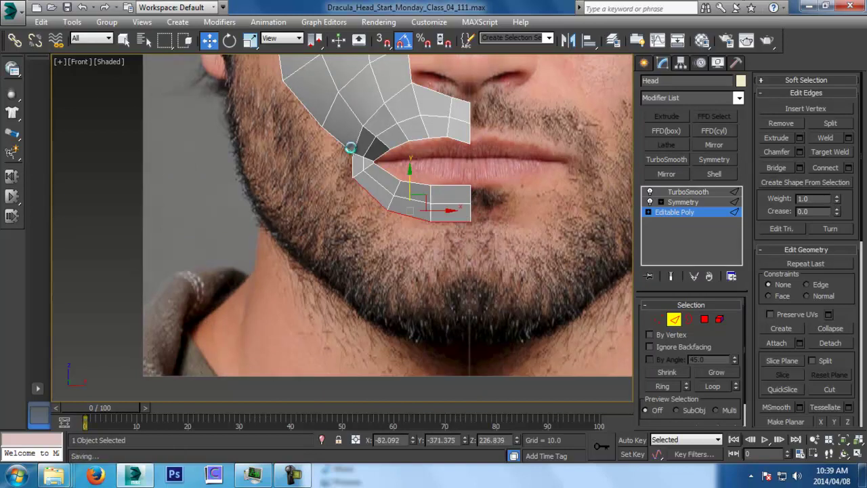
{"action": "left_click_drag", "start_coordinate": [412, 181], "coordinate": [405, 232], "text": "shift"}
Step: Move the extruded chin edges forward in the left view to match the chin profile
{"action": "middle_click_drag", "start_coordinate": [447, 240], "coordinate": [447, 159]}
{"action": "key", "text": "l"}
{"action": "scroll", "coordinate": [447, 159], "scroll_direction": "down", "scroll_amount": 3}
{"action": "middle_click_drag", "start_coordinate": [401, 292], "coordinate": [453, 172]}
{"action": "scroll", "coordinate": [418, 258], "scroll_direction": "up", "scroll_amount": 3}
{"action": "left_click_drag", "start_coordinate": [388, 255], "coordinate": [413, 254]}
{"action": "scroll", "coordinate": [413, 254], "scroll_direction": "down", "scroll_amount": 2}
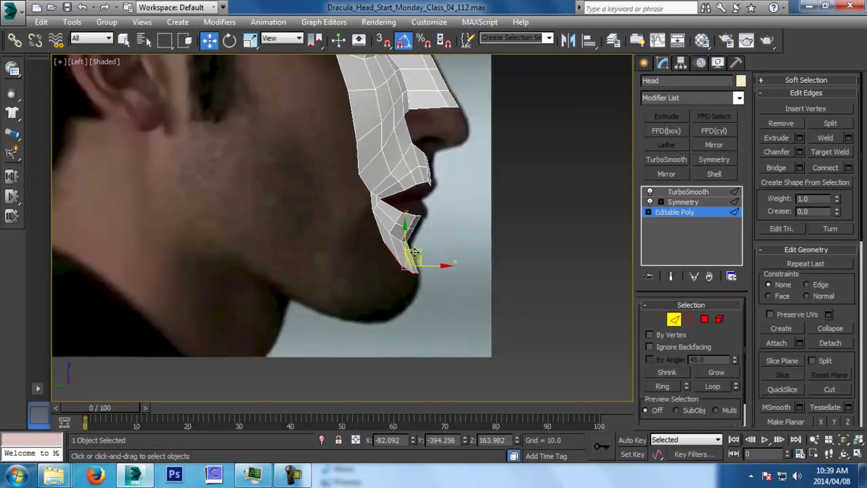
Step: Extrude the bottom chin edges down and back under the chin in the left view, with the smoothed end result shown
{"action": "left_click_drag", "start_coordinate": [414, 251], "coordinate": [369, 299], "text": "shift"}
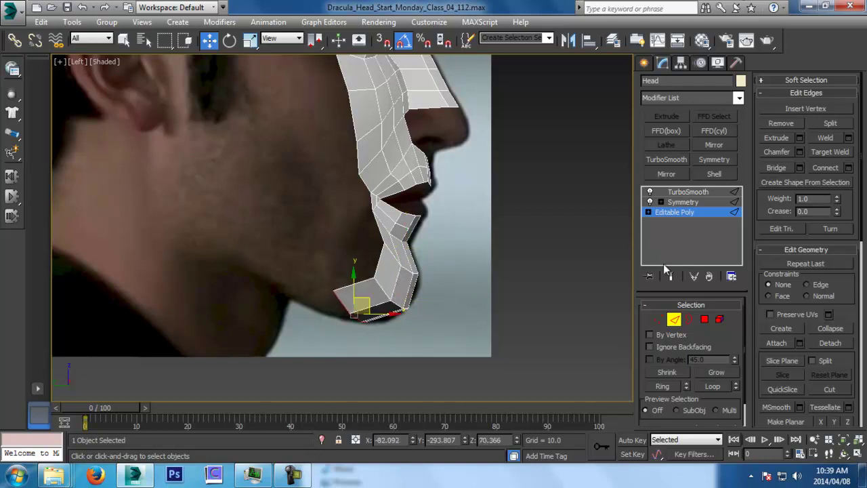
{"action": "left_click", "coordinate": [671, 276]}
{"action": "middle_click_drag", "start_coordinate": [399, 289], "coordinate": [412, 253]}
{"action": "scroll", "coordinate": [412, 253], "scroll_direction": "up", "scroll_amount": 2}
{"action": "scroll", "coordinate": [412, 252], "scroll_direction": "up", "scroll_amount": 2}
{"action": "left_click", "coordinate": [411, 274]}
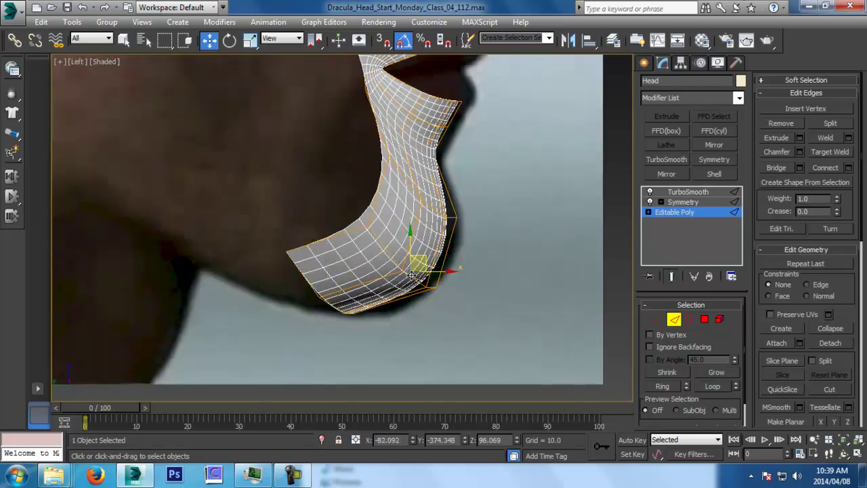
Step: Select the edge loop across the chin's lower front corner and move it slightly backward in the left view
{"action": "left_click", "coordinate": [677, 278]}
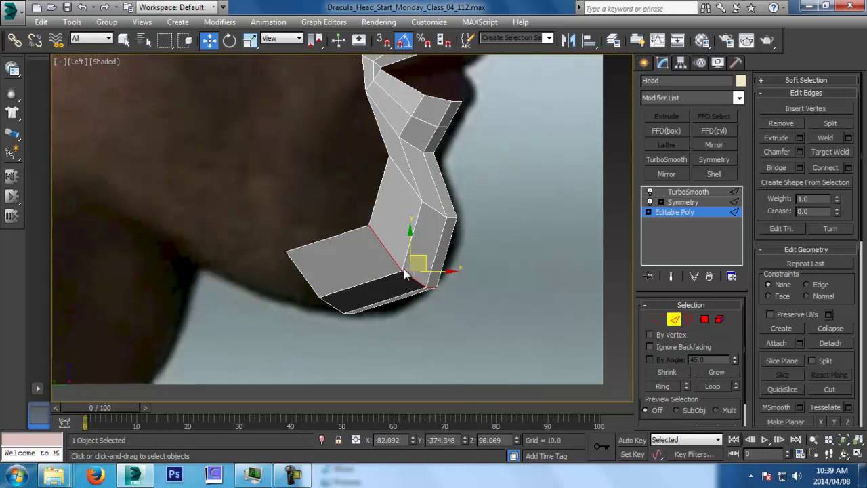
{"action": "left_click", "coordinate": [406, 249]}
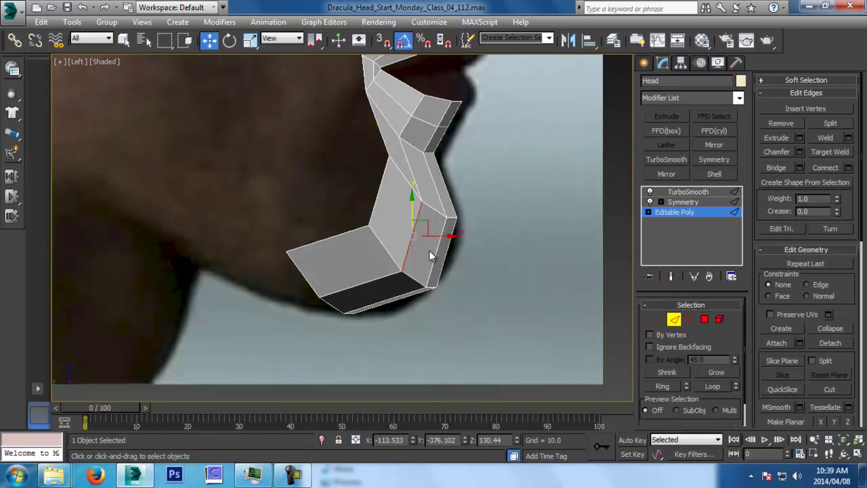
{"action": "left_click", "coordinate": [433, 252], "text": "ctrl"}
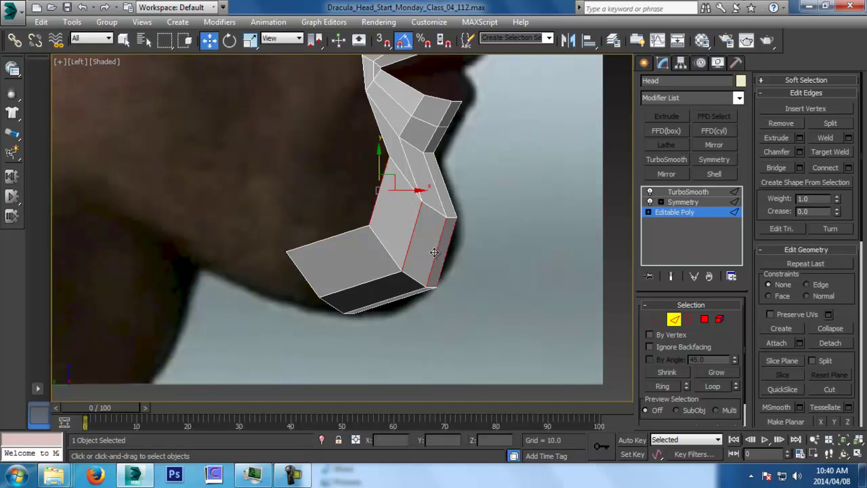
{"action": "double_click", "coordinate": [413, 278]}
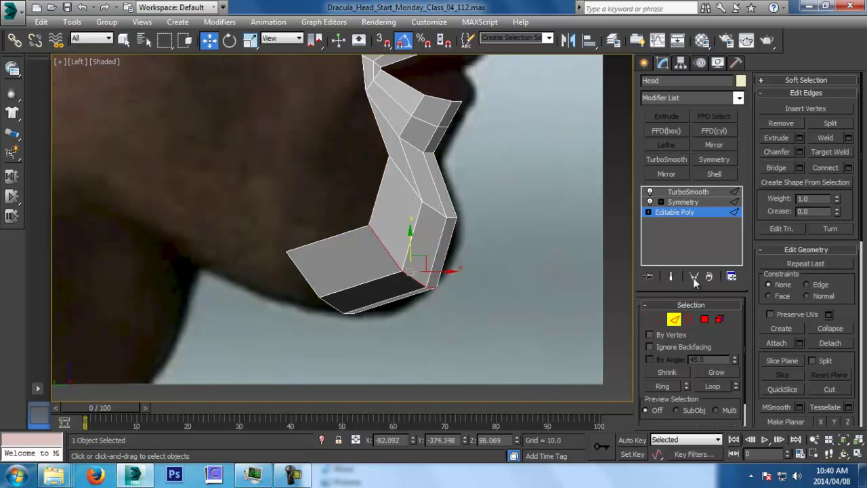
{"action": "left_click", "coordinate": [672, 276]}
{"action": "left_click_drag", "start_coordinate": [424, 260], "coordinate": [418, 259]}
{"action": "middle_click_drag", "start_coordinate": [473, 176], "coordinate": [465, 326]}
{"action": "double_click", "coordinate": [414, 300]}
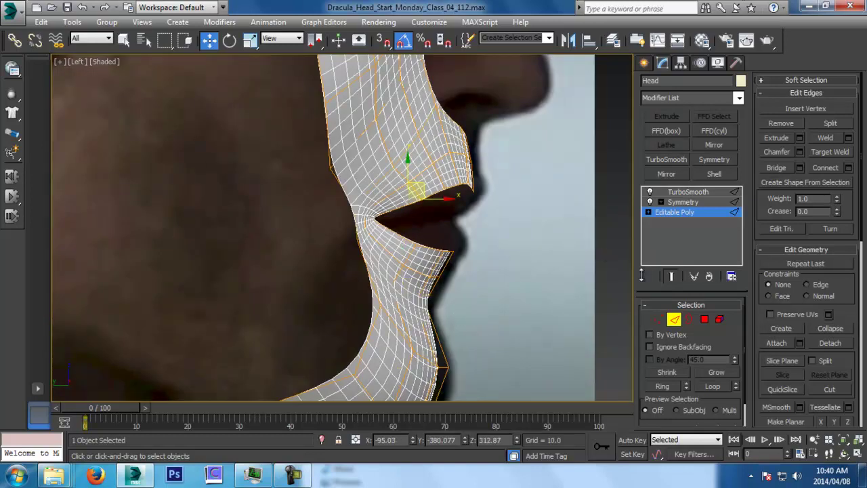
Step: Move the row of vertices in the crease below the lower lip slightly backward on the unsmoothed cage
{"action": "left_click", "coordinate": [658, 319]}
{"action": "scroll", "coordinate": [580, 262], "scroll_direction": "up", "scroll_amount": 3}
{"action": "left_click", "coordinate": [672, 276]}
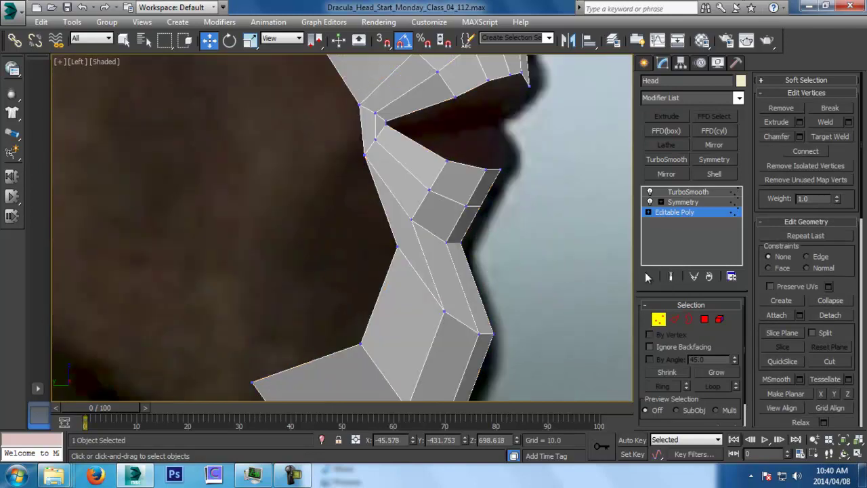
{"action": "left_click", "coordinate": [447, 241]}
{"action": "left_click", "coordinate": [412, 220], "text": "ctrl"}
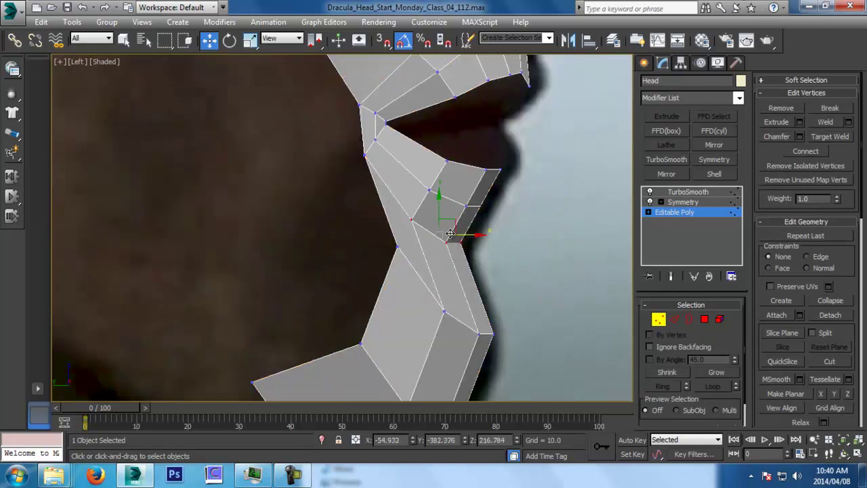
{"action": "left_click_drag", "start_coordinate": [464, 239], "coordinate": [460, 239]}
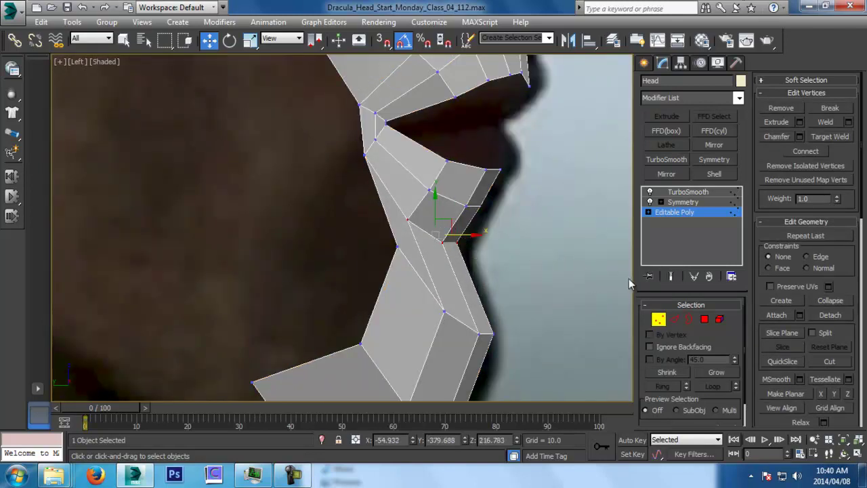
Step: With the smoothed end result shown, nudge the chin's front vertices forward to match the profile photo in the left view
{"action": "left_click", "coordinate": [671, 276]}
{"action": "middle_click_drag", "start_coordinate": [538, 314], "coordinate": [547, 273]}
{"action": "left_click_drag", "start_coordinate": [546, 273], "coordinate": [474, 300]}
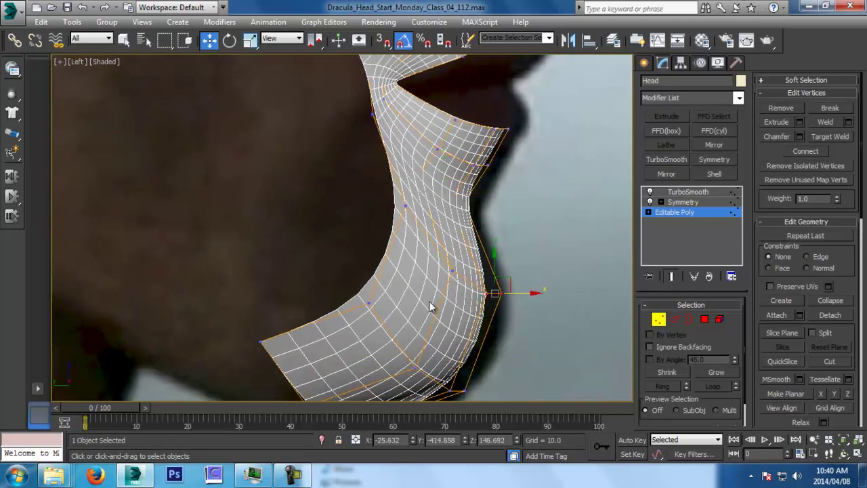
{"action": "left_click", "coordinate": [403, 204], "text": "ctrl"}
{"action": "left_click_drag", "start_coordinate": [484, 263], "coordinate": [491, 267]}
{"action": "middle_click_drag", "start_coordinate": [403, 346], "coordinate": [403, 254]}
{"action": "left_click_drag", "start_coordinate": [402, 253], "coordinate": [478, 309]}
{"action": "left_click_drag", "start_coordinate": [453, 272], "coordinate": [455, 273]}
Step: In the front view, lower the chin's bottom vertices slightly to the jawline and make the mesh see-through
{"action": "key", "text": "f"}
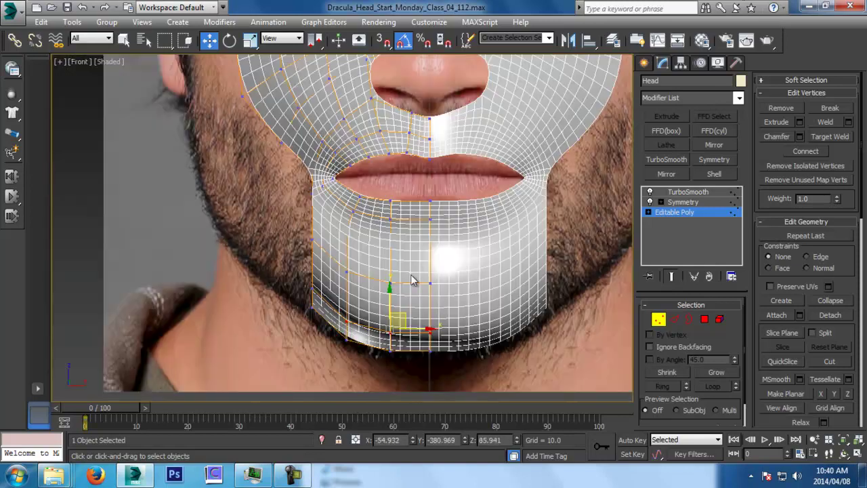
{"action": "middle_click_drag", "start_coordinate": [390, 340], "coordinate": [389, 332]}
{"action": "left_click", "coordinate": [415, 332]}
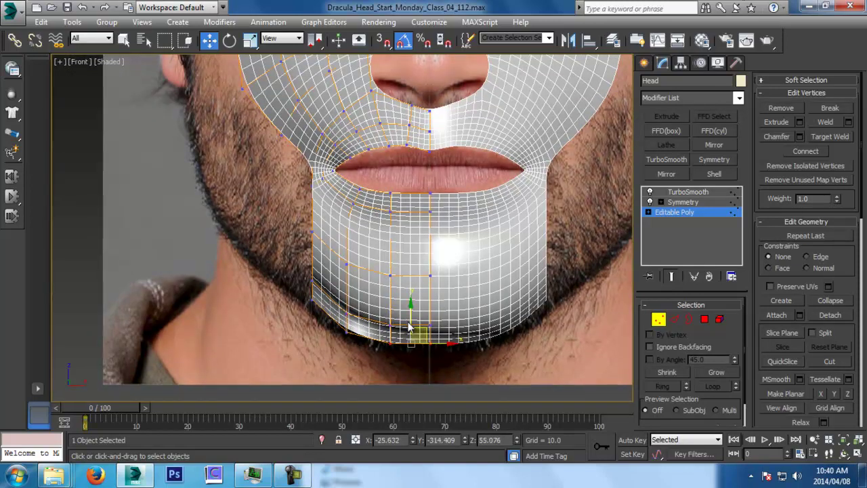
{"action": "left_click_drag", "start_coordinate": [410, 315], "coordinate": [411, 319]}
{"action": "key", "text": "alt+x"}
{"action": "left_click", "coordinate": [346, 333]}
{"action": "left_click", "coordinate": [310, 301]}
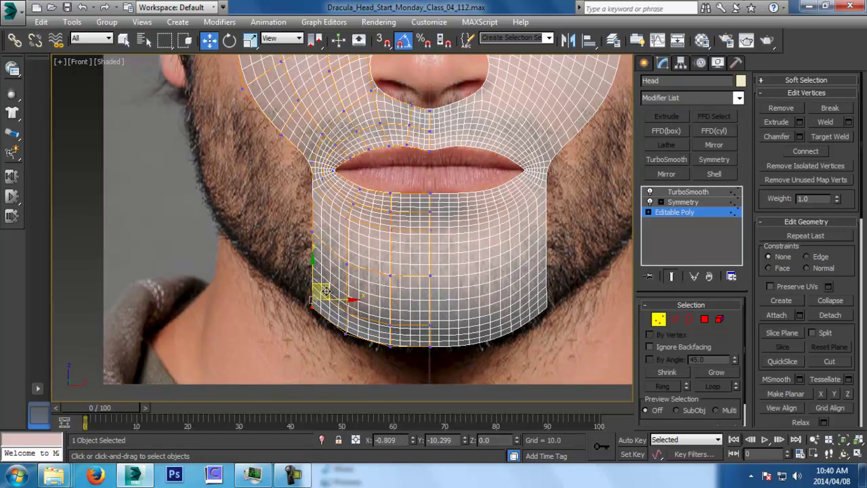
Step: Hide the smoothed result and move the chin's outer side vertices outward and up toward the cheek in the front view
{"action": "middle_click_drag", "start_coordinate": [326, 291], "coordinate": [366, 320]}
{"action": "left_click", "coordinate": [672, 276]}
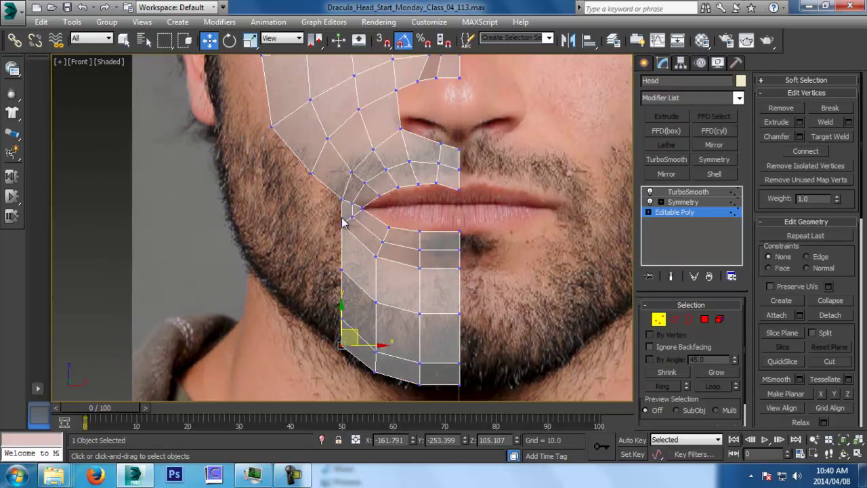
{"action": "middle_click_drag", "start_coordinate": [329, 203], "coordinate": [333, 206]}
{"action": "left_click_drag", "start_coordinate": [358, 279], "coordinate": [344, 235]}
{"action": "left_click_drag", "start_coordinate": [345, 322], "coordinate": [311, 262]}
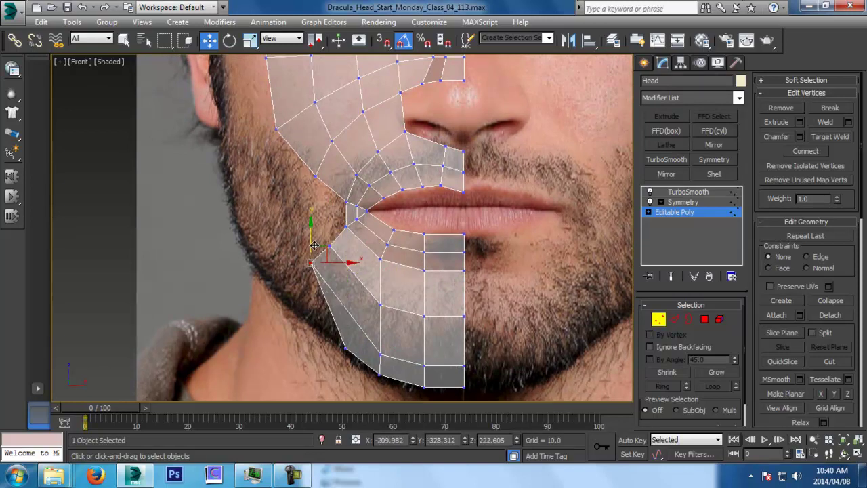
Step: Bridge the lower cheek edge and the upper outer chin edge beside the mouth corner, and save incrementally
{"action": "left_click", "coordinate": [675, 319]}
{"action": "left_click", "coordinate": [340, 199]}
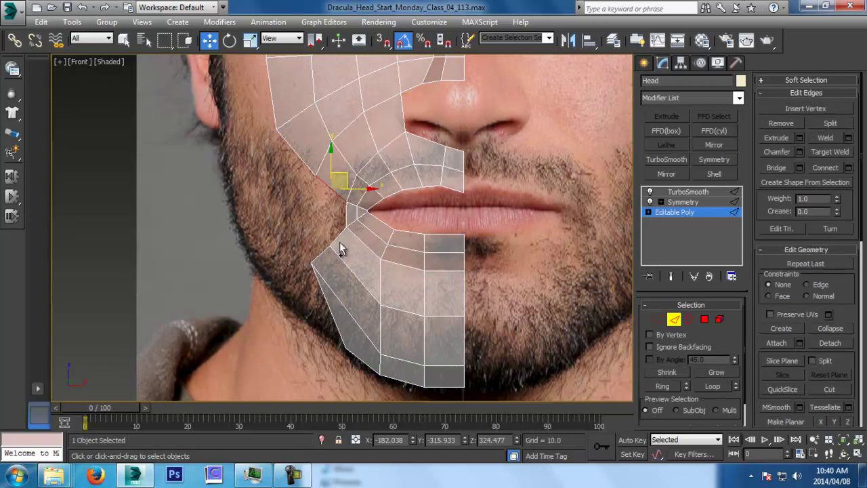
{"action": "left_click", "coordinate": [341, 235], "text": "ctrl"}
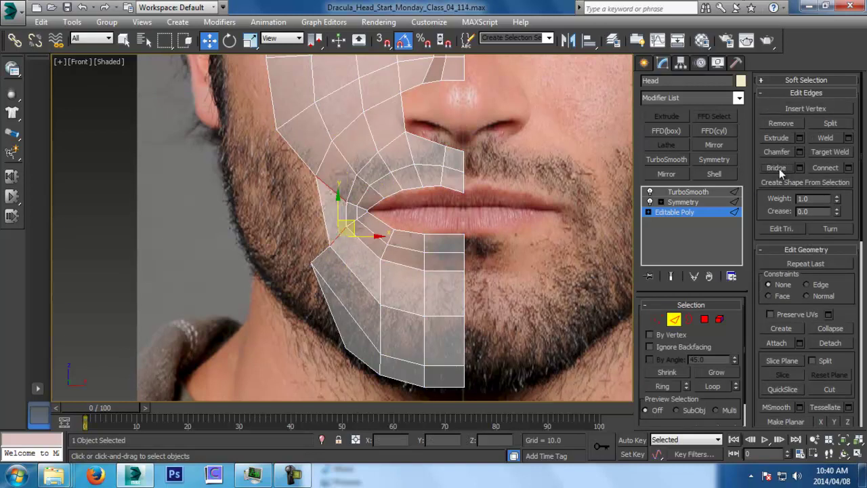
Step: Move the lowest outer cheek vertex slightly forward in the left view
{"action": "left_click", "coordinate": [659, 324]}
{"action": "left_click", "coordinate": [330, 245]}
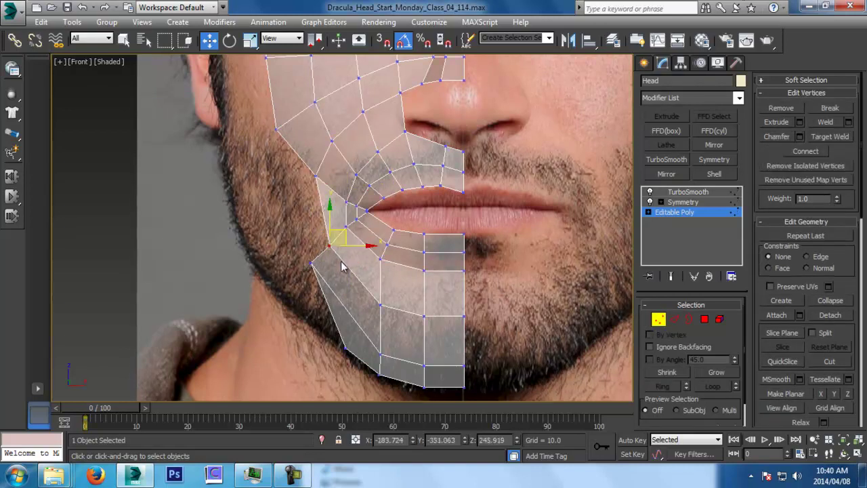
{"action": "key", "text": "l"}
{"action": "middle_click_drag", "start_coordinate": [399, 161], "coordinate": [399, 175]}
{"action": "scroll", "coordinate": [399, 175], "scroll_direction": "down", "scroll_amount": 3}
{"action": "middle_click_drag", "start_coordinate": [420, 106], "coordinate": [435, 223]}
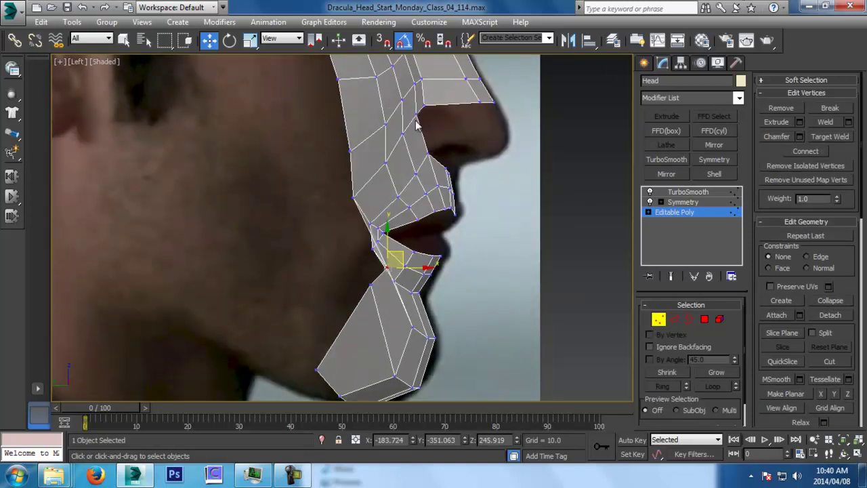
{"action": "left_click", "coordinate": [355, 197]}
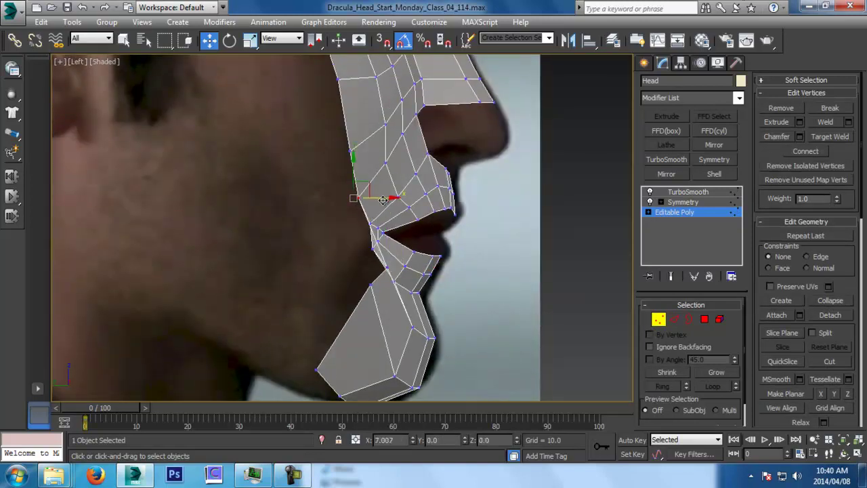
Step: Move the two outer side vertices below the mouth corner backward and down in the left view to smooth the cheek-to-chin border
{"action": "left_click", "coordinate": [386, 267]}
{"action": "left_click_drag", "start_coordinate": [405, 265], "coordinate": [355, 295]}
{"action": "left_click", "coordinate": [371, 284]}
{"action": "left_click", "coordinate": [368, 267]}
{"action": "left_click_drag", "start_coordinate": [380, 252], "coordinate": [374, 258]}
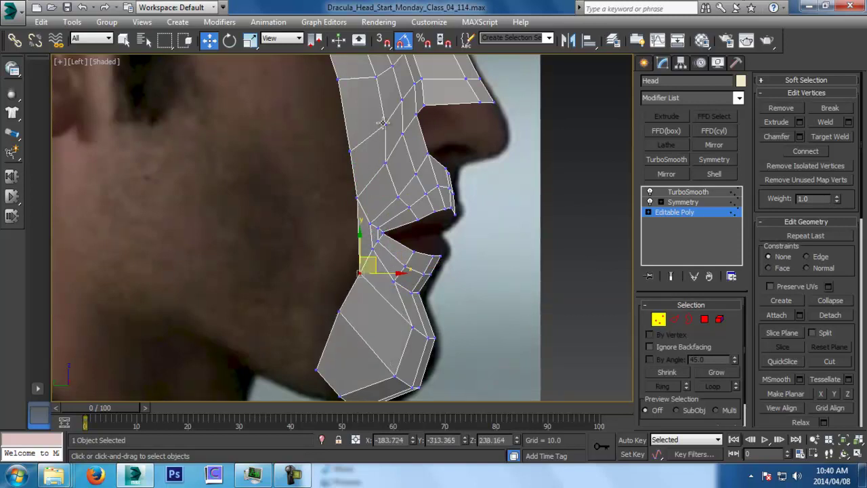
Step: Nudge the cheek vertex above the mouth corner and the vertex beside the nostril in the left view to even out the mesh flow
{"action": "middle_click_drag", "start_coordinate": [380, 132], "coordinate": [386, 188]}
{"action": "left_click", "coordinate": [384, 177]}
{"action": "middle_click_drag", "start_coordinate": [402, 280], "coordinate": [407, 232]}
{"action": "left_click", "coordinate": [397, 205]}
{"action": "left_click_drag", "start_coordinate": [414, 190], "coordinate": [412, 187]}
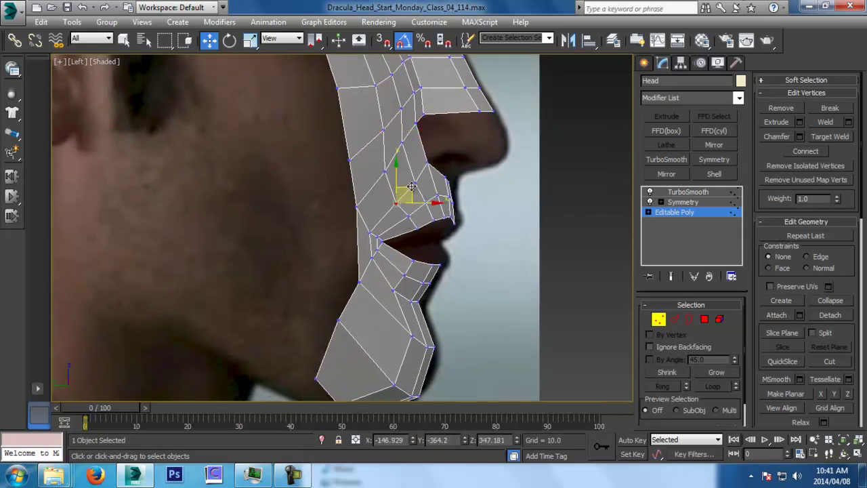
{"action": "mouse_move", "coordinate": [416, 122]}
{"action": "left_mouse_down"}
{"action": "mouse_move", "coordinate": [414, 129]}
{"action": "mouse_move", "coordinate": [430, 119]}
{"action": "mouse_move", "coordinate": [417, 129]}
{"action": "left_mouse_up"}
{"action": "left_click", "coordinate": [428, 116]}
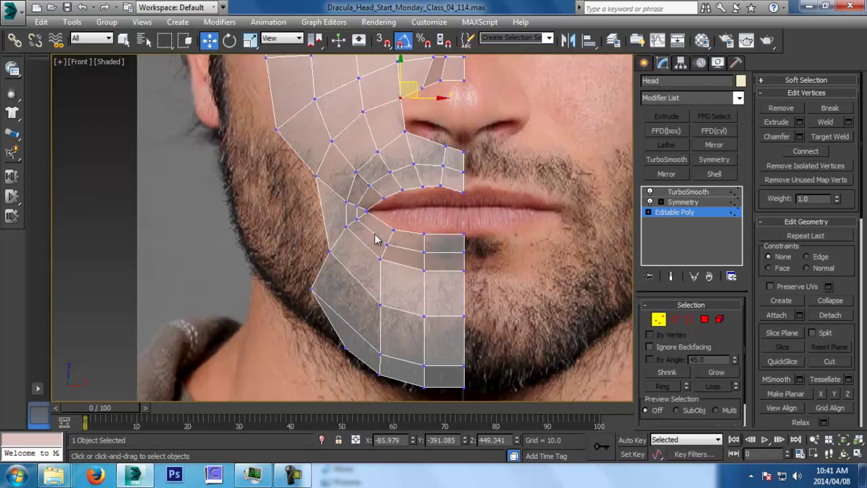
Step: Move the chin's outermost bottom vertex outward and up along the jawline in the front view
{"action": "scroll", "coordinate": [399, 257], "scroll_direction": "up", "scroll_amount": 2}
{"action": "scroll", "coordinate": [411, 269], "scroll_direction": "down", "scroll_amount": 2}
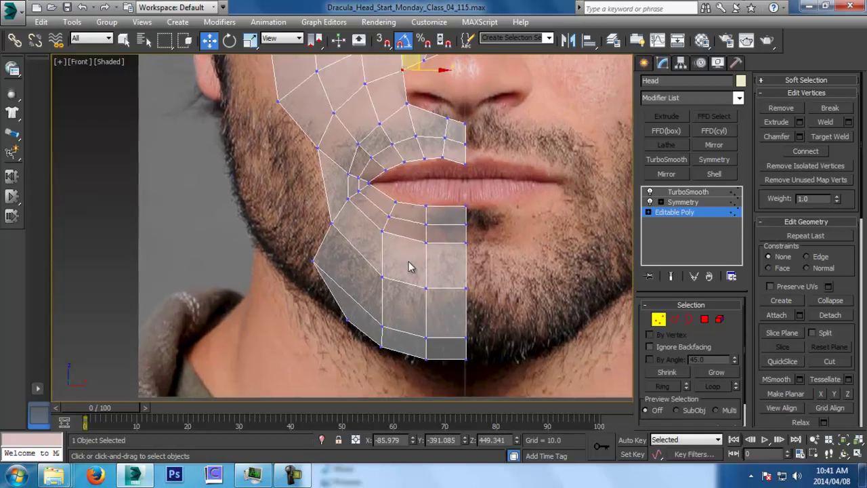
{"action": "key", "text": "l"}
{"action": "left_click", "coordinate": [398, 279]}
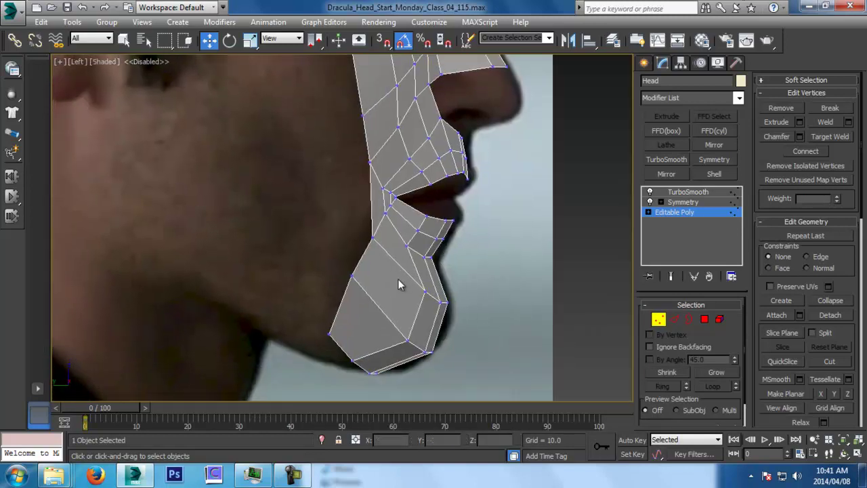
{"action": "key", "text": "f"}
{"action": "scroll", "coordinate": [397, 282], "scroll_direction": "down", "scroll_amount": 3}
{"action": "left_click", "coordinate": [353, 305]}
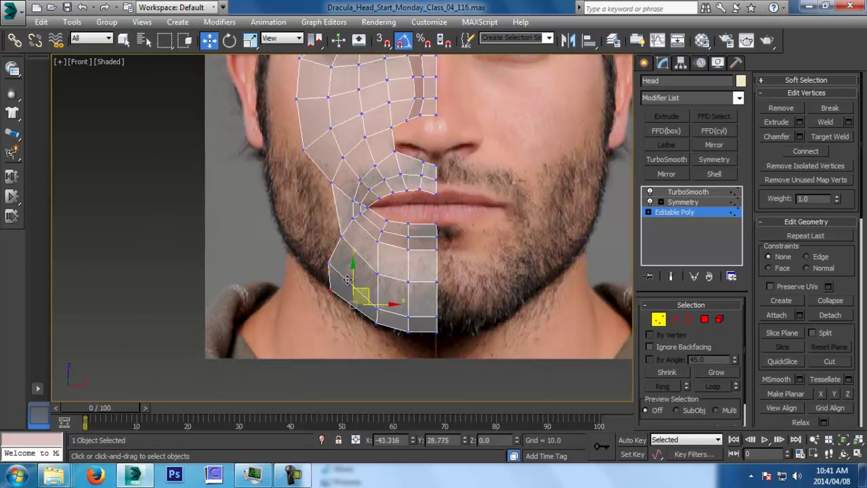
{"action": "left_click_drag", "start_coordinate": [347, 280], "coordinate": [346, 278]}
Step: Spread the remaining lower chin columns outward along the jawline in the front view, leaving the centre line in place
{"action": "left_click", "coordinate": [377, 323]}
{"action": "left_click_drag", "start_coordinate": [396, 322], "coordinate": [424, 307]}
{"action": "left_click", "coordinate": [378, 309]}
{"action": "left_click", "coordinate": [397, 281]}
{"action": "key", "text": "e"}
{"action": "key", "text": "w"}
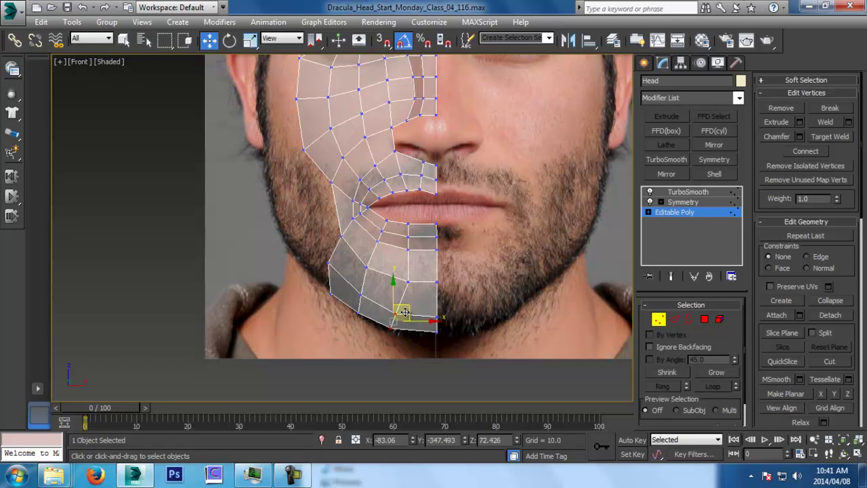
Step: Move the mid-chin vertex beside the centre line slightly outward, and reposition and rotate the vertex pair below it to follow the column
{"action": "left_click", "coordinate": [409, 281]}
{"action": "left_click_drag", "start_coordinate": [424, 275], "coordinate": [418, 273]}
{"action": "left_click_drag", "start_coordinate": [383, 305], "coordinate": [405, 336]}
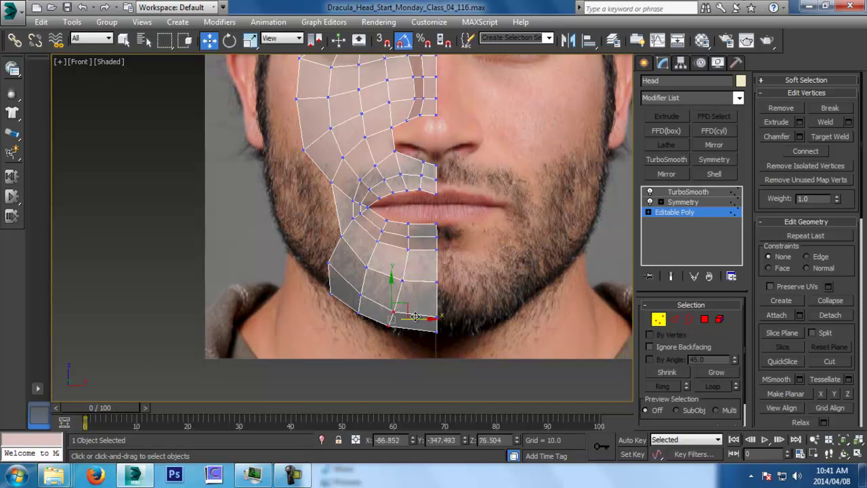
{"action": "key", "text": "e"}
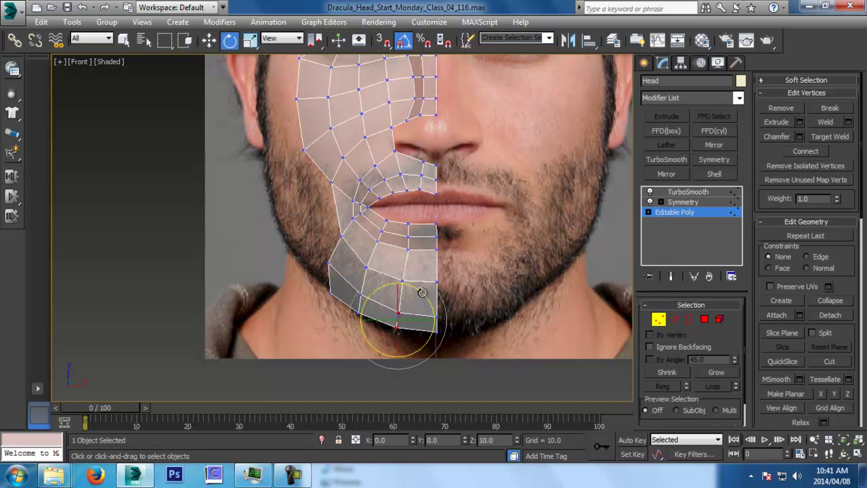
{"action": "key", "text": "w"}
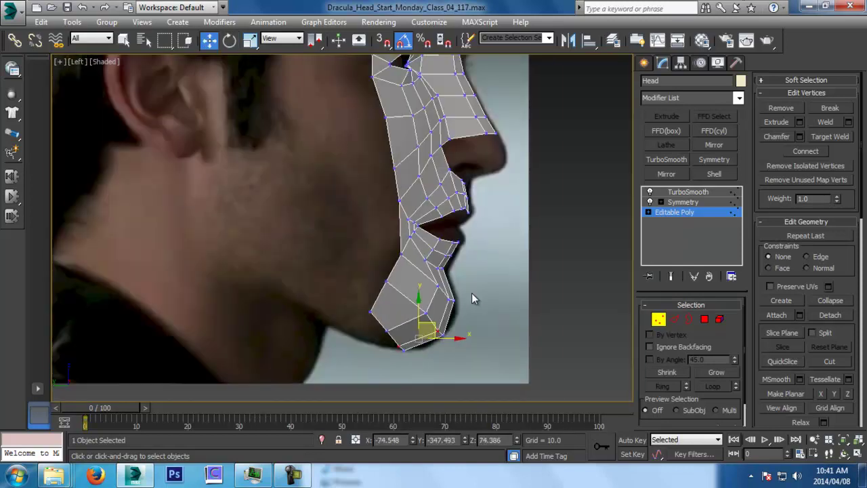
Step: Adjust the outer and bottom chin vertices along the jawline in the left view to match the side photo
{"action": "middle_click_drag", "start_coordinate": [326, 301], "coordinate": [326, 293]}
{"action": "left_click", "coordinate": [371, 303]}
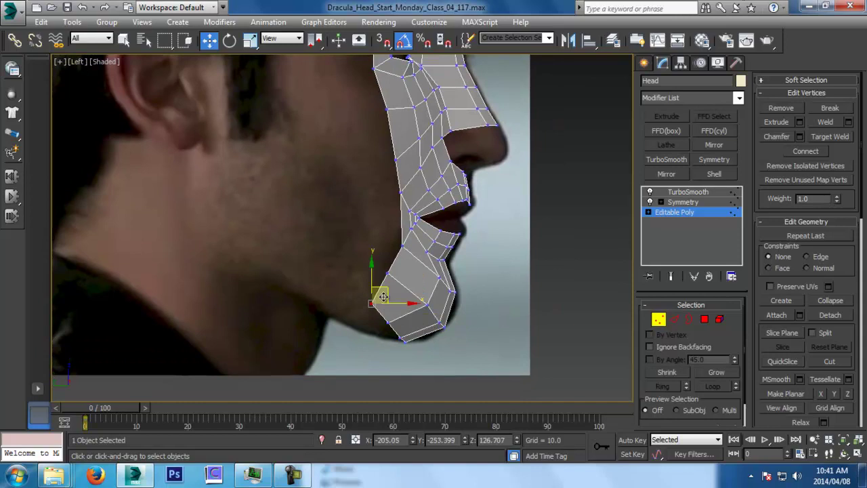
{"action": "left_click_drag", "start_coordinate": [388, 293], "coordinate": [407, 325]}
{"action": "left_click", "coordinate": [389, 323]}
{"action": "left_click", "coordinate": [401, 338]}
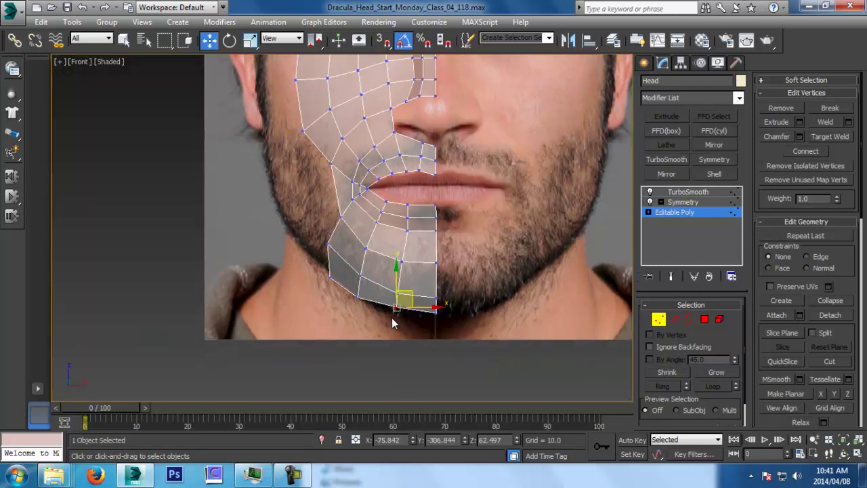
Step: Lower the chin's bottom centre vertex slightly in the front view and save the scene incrementally
{"action": "scroll", "coordinate": [392, 318], "scroll_direction": "up", "scroll_amount": 3}
{"action": "left_click_drag", "start_coordinate": [404, 281], "coordinate": [491, 320]}
{"action": "left_click_drag", "start_coordinate": [483, 280], "coordinate": [483, 284]}
{"action": "middle_click_drag", "start_coordinate": [159, 229], "coordinate": [158, 247]}
{"action": "left_click", "coordinate": [270, 257]}
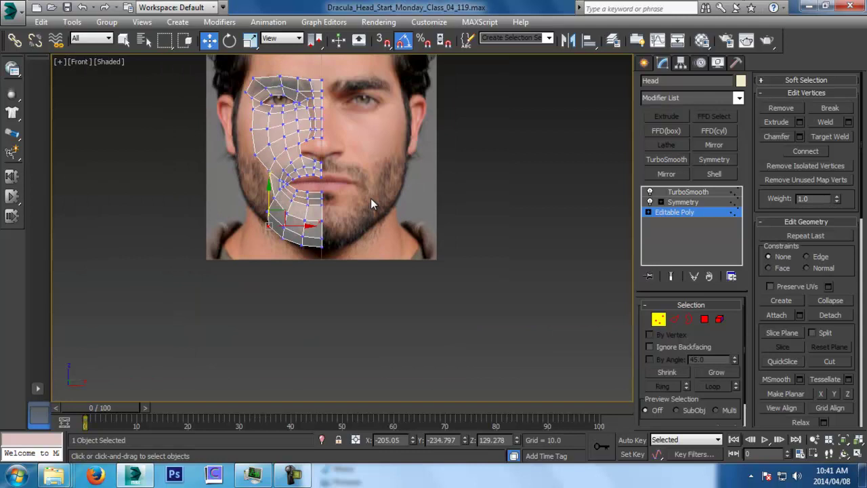
{"action": "scroll", "coordinate": [371, 198], "scroll_direction": "up", "scroll_amount": 3}
{"action": "key", "text": "ctrl+s"}
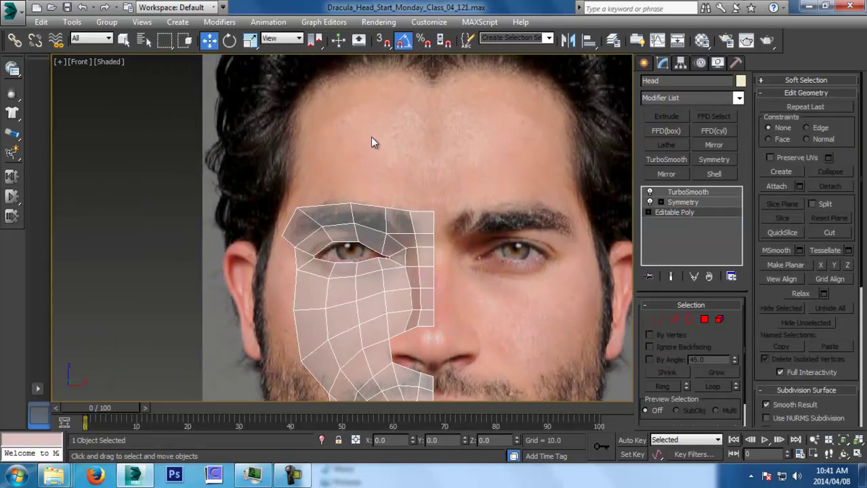
Step: Extrude the face mesh's upper brow border edges upward over the forehead to the hairline in the front view
{"action": "left_click", "coordinate": [676, 319]}
{"action": "double_click", "coordinate": [424, 209]}
{"action": "middle_click_drag", "start_coordinate": [417, 201], "coordinate": [459, 274]}
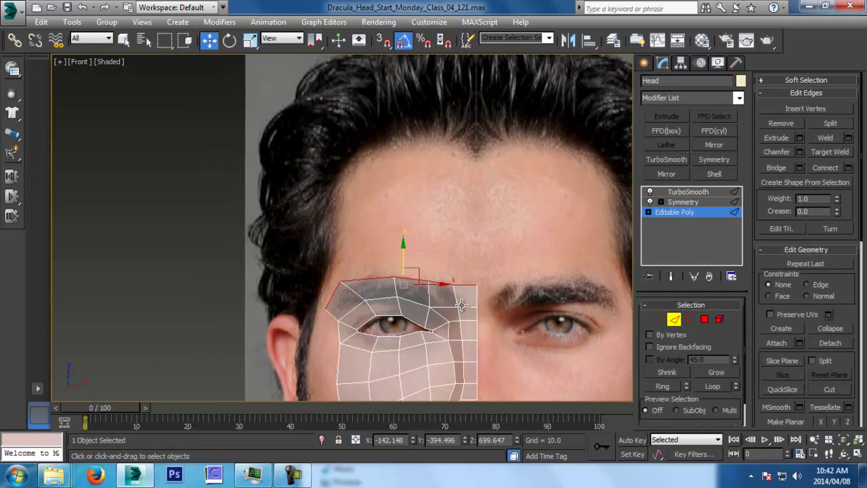
{"action": "middle_click_drag", "start_coordinate": [453, 307], "coordinate": [440, 261]}
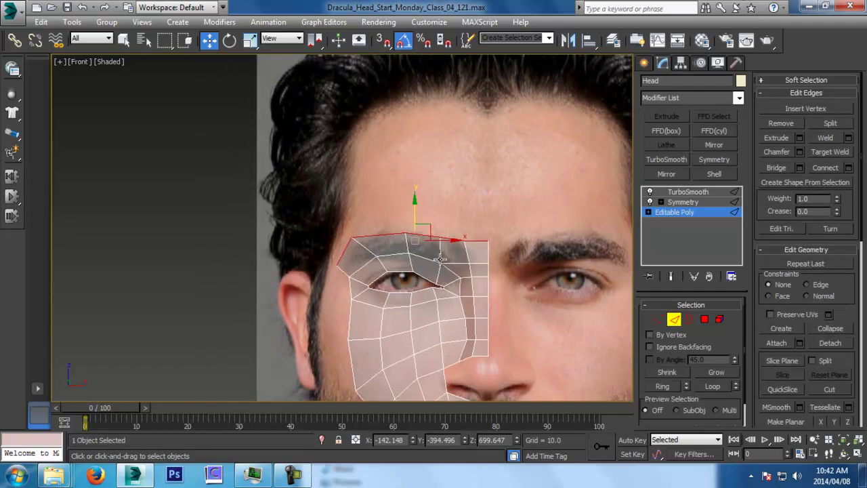
{"action": "left_click_drag", "start_coordinate": [413, 221], "coordinate": [421, 84], "text": "shift"}
{"action": "middle_click_drag", "start_coordinate": [408, 98], "coordinate": [416, 111]}
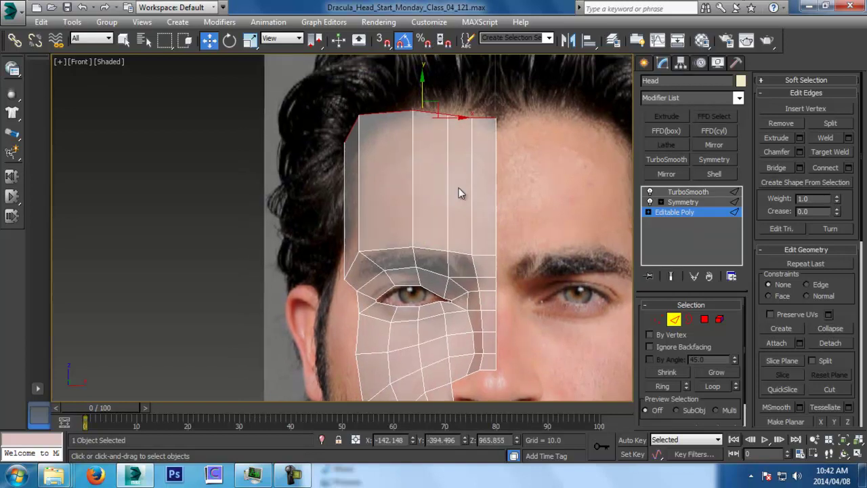
Step: Move the new top forehead edges back in the left view to follow the forehead's slope
{"action": "key", "text": "l"}
{"action": "middle_click_drag", "start_coordinate": [476, 162], "coordinate": [492, 331]}
{"action": "middle_click_drag", "start_coordinate": [465, 107], "coordinate": [484, 210]}
{"action": "left_click_drag", "start_coordinate": [489, 147], "coordinate": [448, 164]}
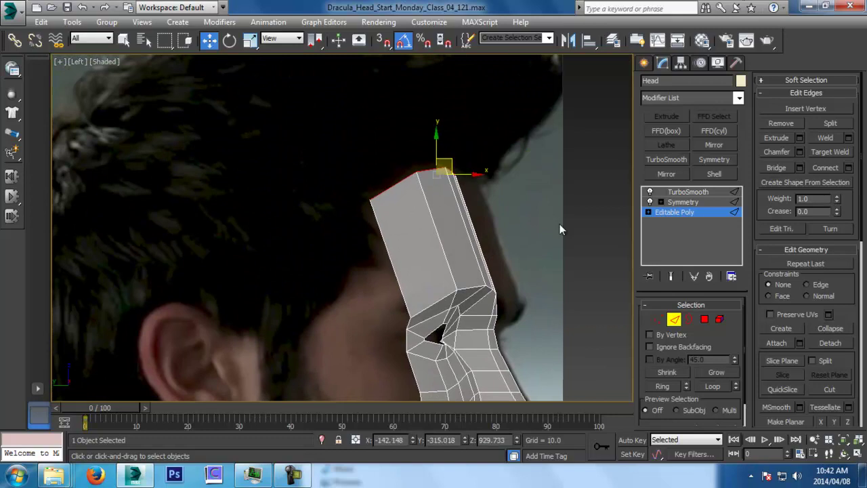
{"action": "middle_click_drag", "start_coordinate": [470, 180], "coordinate": [464, 132]}
Step: Show the smoothed end result and arrange the forehead's top vertices in an arc along the hairline in the front view
{"action": "left_click", "coordinate": [672, 276]}
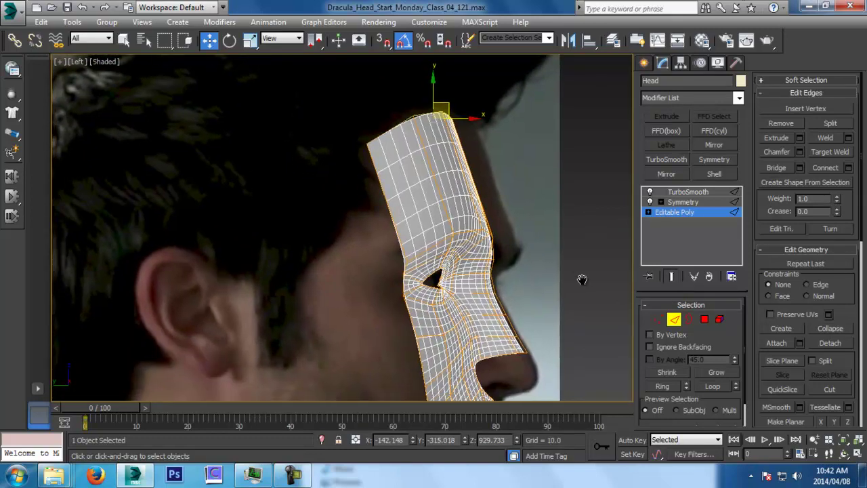
{"action": "key", "text": "f"}
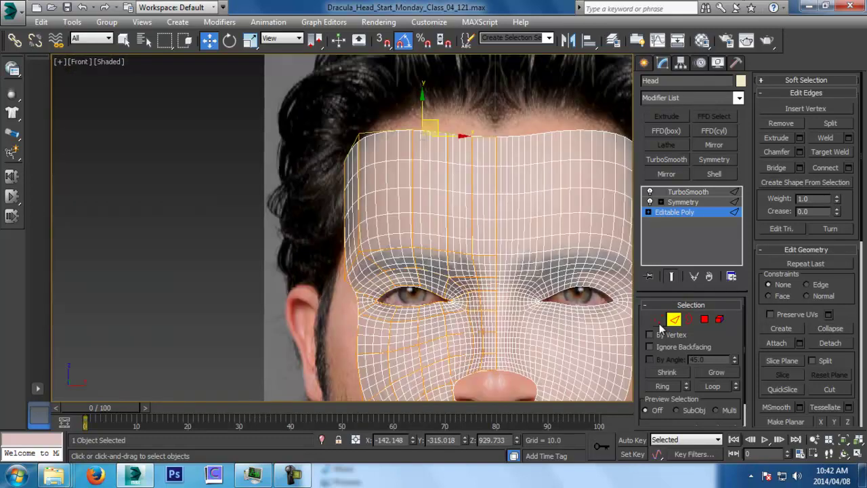
{"action": "left_click", "coordinate": [658, 320]}
{"action": "left_click_drag", "start_coordinate": [505, 150], "coordinate": [513, 158]}
{"action": "left_click_drag", "start_coordinate": [494, 108], "coordinate": [494, 91]}
{"action": "left_click_drag", "start_coordinate": [338, 147], "coordinate": [328, 212]}
{"action": "left_click_drag", "start_coordinate": [353, 120], "coordinate": [350, 163]}
{"action": "left_click_drag", "start_coordinate": [397, 122], "coordinate": [473, 120]}
{"action": "left_click_drag", "start_coordinate": [486, 111], "coordinate": [521, 137]}
{"action": "left_click_drag", "start_coordinate": [499, 97], "coordinate": [463, 107]}
{"action": "left_click", "coordinate": [462, 130]}
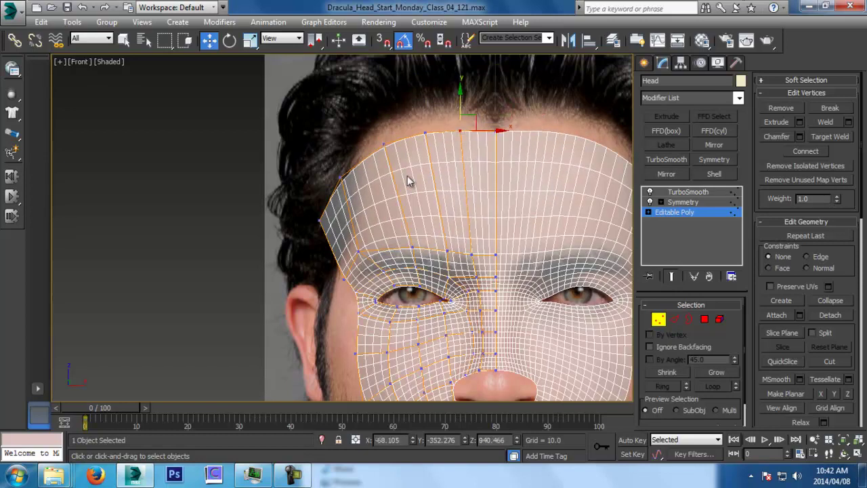
Step: Fine-tune the two outermost temple vertices along the hairline in the front view
{"action": "left_click", "coordinate": [321, 221]}
{"action": "left_click_drag", "start_coordinate": [336, 201], "coordinate": [358, 178]}
{"action": "left_click_drag", "start_coordinate": [314, 214], "coordinate": [357, 222]}
{"action": "middle_click_drag", "start_coordinate": [478, 224], "coordinate": [475, 224]}
Step: Adjust the temple and upper forehead vertices in the left view to match the side photo, and save the scene incrementally
{"action": "key", "text": "l"}
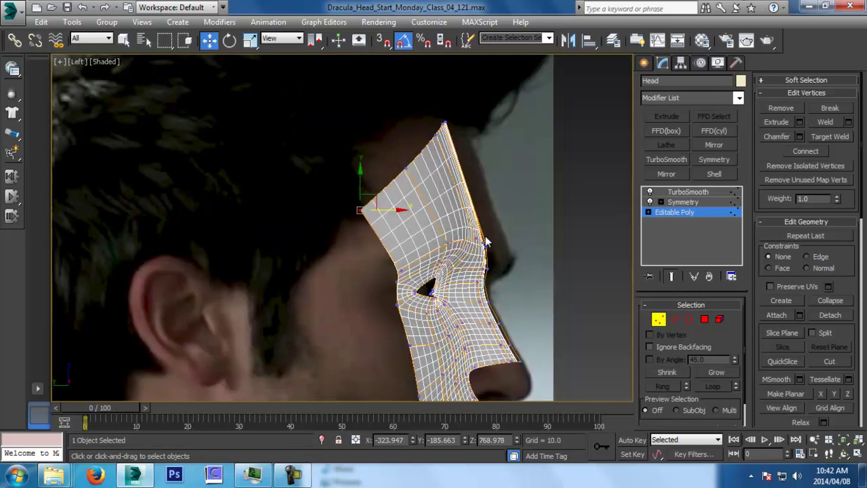
{"action": "left_click_drag", "start_coordinate": [374, 201], "coordinate": [370, 214]}
{"action": "left_click_drag", "start_coordinate": [406, 169], "coordinate": [399, 165]}
{"action": "mouse_move", "coordinate": [436, 135]}
{"action": "left_mouse_down"}
{"action": "mouse_move", "coordinate": [427, 130]}
{"action": "mouse_move", "coordinate": [443, 128]}
{"action": "left_mouse_up"}
{"action": "key", "text": "ctrl+s"}
Step: Push the centre-line brow vertex forward and adjust its neighbours in the left view to shape the brow ridge, and save incrementally
{"action": "middle_click_drag", "start_coordinate": [476, 238], "coordinate": [536, 165]}
{"action": "scroll", "coordinate": [497, 224], "scroll_direction": "down", "scroll_amount": 3}
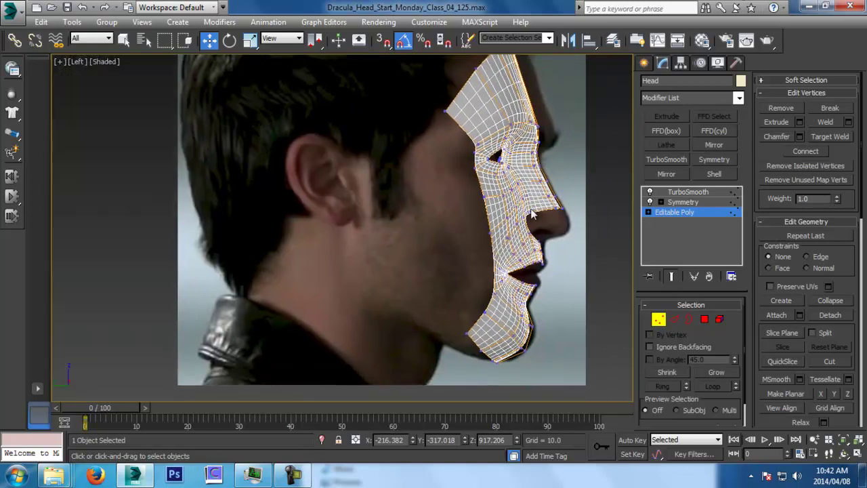
{"action": "middle_click_drag", "start_coordinate": [537, 189], "coordinate": [513, 248]}
{"action": "scroll", "coordinate": [514, 248], "scroll_direction": "up", "scroll_amount": 4}
{"action": "middle_click_drag", "start_coordinate": [557, 128], "coordinate": [557, 178]}
{"action": "scroll", "coordinate": [557, 177], "scroll_direction": "up", "scroll_amount": 2}
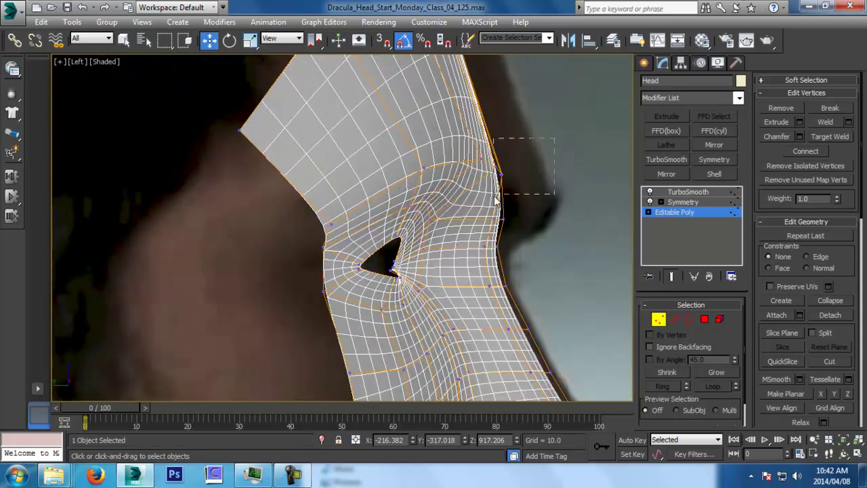
{"action": "left_click_drag", "start_coordinate": [566, 212], "coordinate": [511, 220]}
{"action": "left_click_drag", "start_coordinate": [468, 189], "coordinate": [468, 189]}
{"action": "left_click_drag", "start_coordinate": [523, 169], "coordinate": [531, 170]}
{"action": "left_click_drag", "start_coordinate": [401, 151], "coordinate": [458, 169]}
{"action": "middle_click_drag", "start_coordinate": [470, 187], "coordinate": [360, 148]}
{"action": "key", "text": "ctrl+s"}
Step: Leave vertex editing and examine the smoothed, mirrored face mesh from an angle in the perspective view
{"action": "key", "text": "p"}
{"action": "key", "text": "z"}
{"action": "left_click_drag", "start_coordinate": [366, 139], "coordinate": [372, 139]}
{"action": "middle_click_drag", "start_coordinate": [411, 119], "coordinate": [466, 149], "text": "alt"}
{"action": "middle_click_drag", "start_coordinate": [416, 175], "coordinate": [418, 256], "text": "alt"}
{"action": "left_click", "coordinate": [658, 319]}
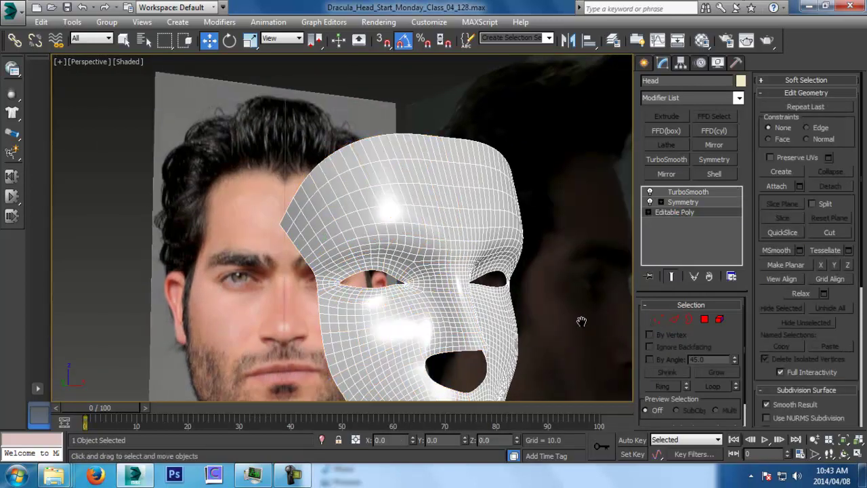
Step: Check the whole smoothed face against the front photo and save the scene incrementally
{"action": "key", "text": "f"}
{"action": "key", "text": "alt+x"}
{"action": "scroll", "coordinate": [548, 308], "scroll_direction": "down", "scroll_amount": 3}
{"action": "key", "text": "ctrl+s"}
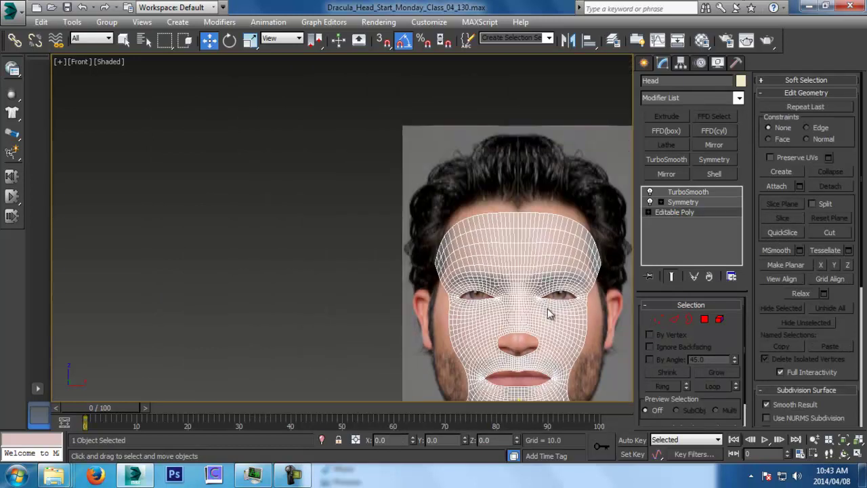
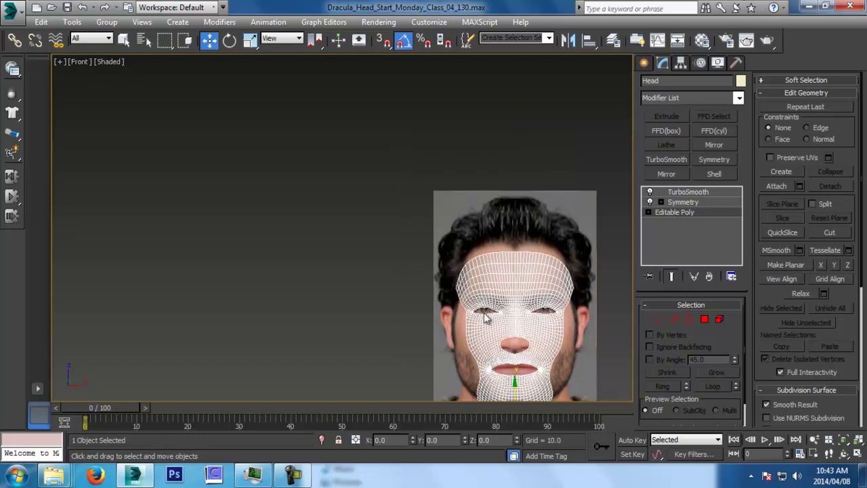
Step: Raise the outer lower chin vertices slightly along the jawline in the front view
{"action": "scroll", "coordinate": [428, 194], "scroll_direction": "up", "scroll_amount": 3}
{"action": "middle_click_drag", "start_coordinate": [549, 232], "coordinate": [542, 249]}
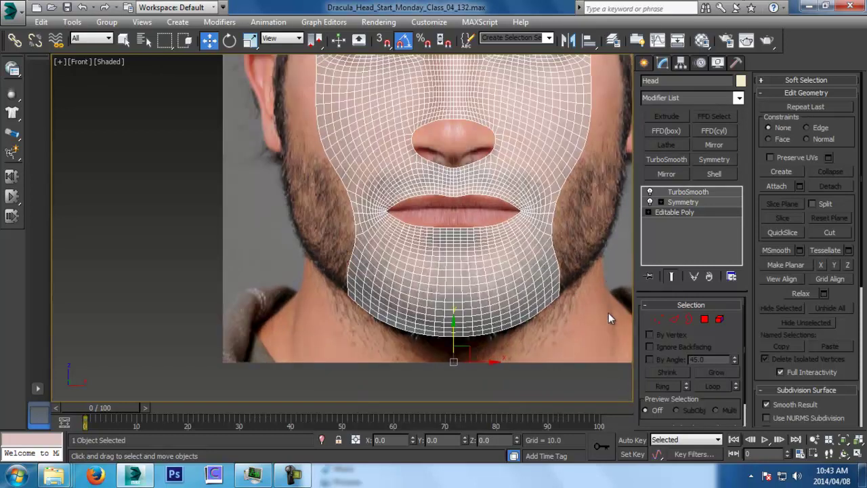
{"action": "left_click", "coordinate": [658, 319]}
{"action": "scroll", "coordinate": [405, 286], "scroll_direction": "up", "scroll_amount": 2}
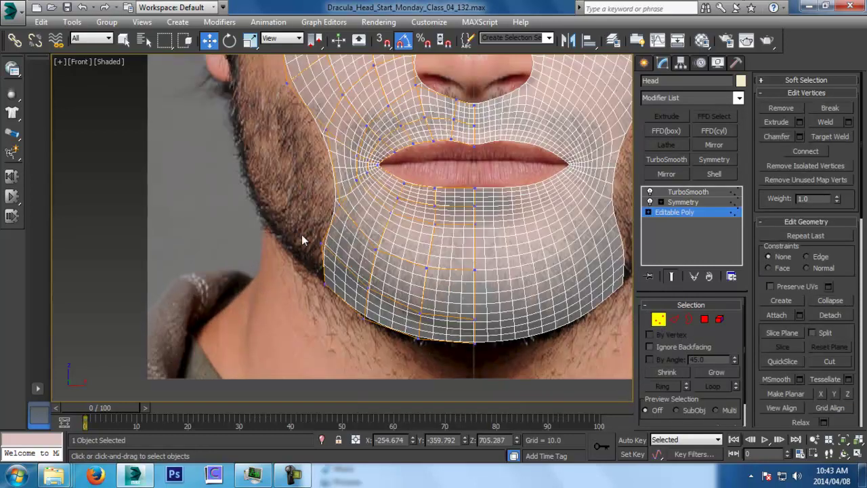
{"action": "left_click_drag", "start_coordinate": [343, 297], "coordinate": [344, 320]}
{"action": "left_click", "coordinate": [364, 315], "text": "ctrl"}
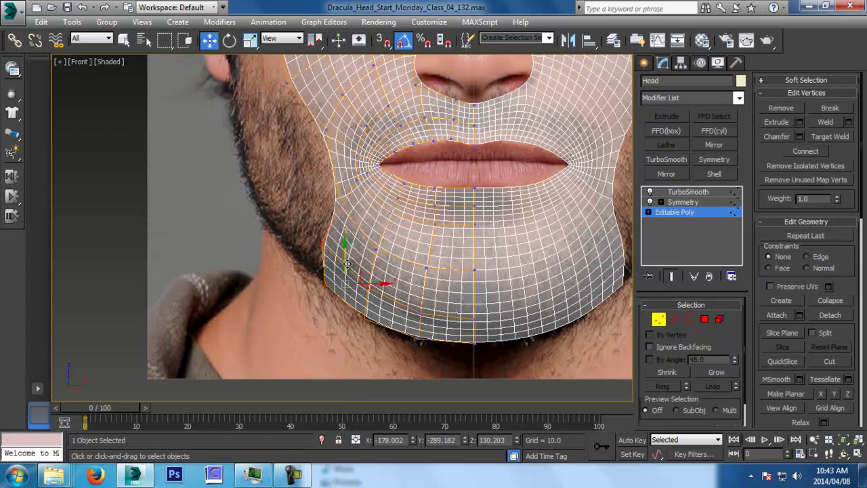
{"action": "left_click_drag", "start_coordinate": [345, 263], "coordinate": [345, 261]}
Step: Nudge the vertex pair on the nose bridge slightly back in the left view
{"action": "scroll", "coordinate": [550, 281], "scroll_direction": "up", "scroll_amount": 2}
{"action": "middle_click_drag", "start_coordinate": [551, 281], "coordinate": [530, 292]}
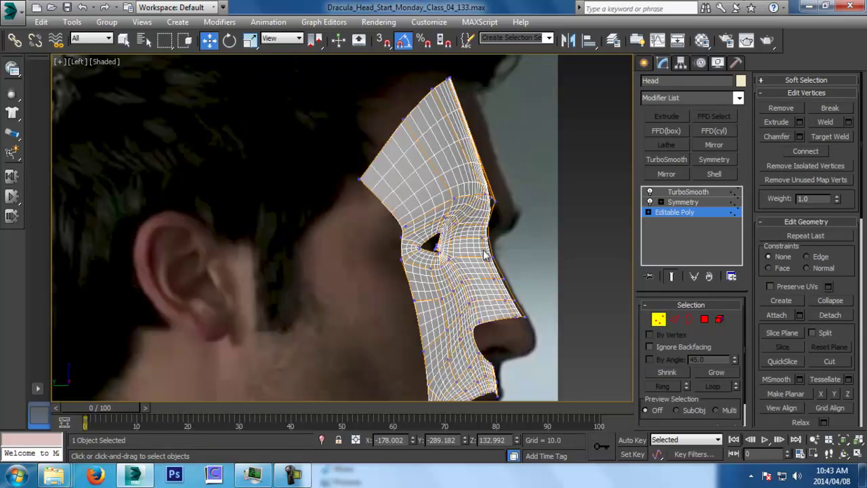
{"action": "scroll", "coordinate": [516, 324], "scroll_direction": "down", "scroll_amount": 4}
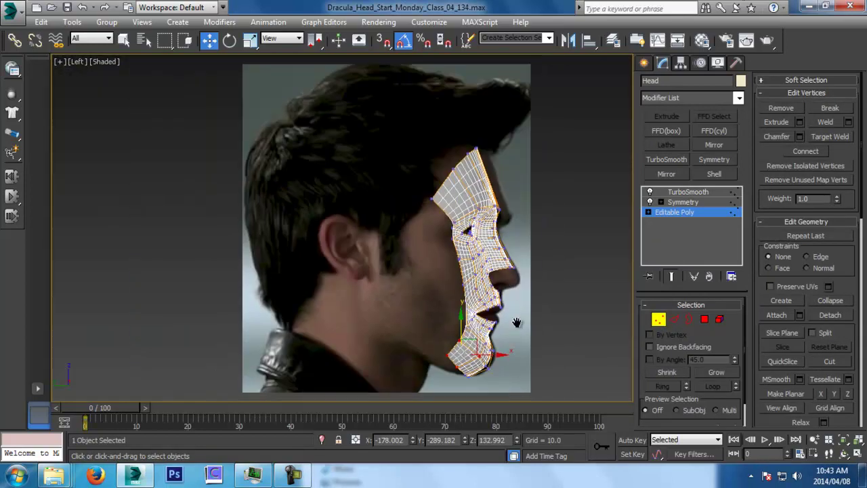
{"action": "scroll", "coordinate": [512, 309], "scroll_direction": "up", "scroll_amount": 4}
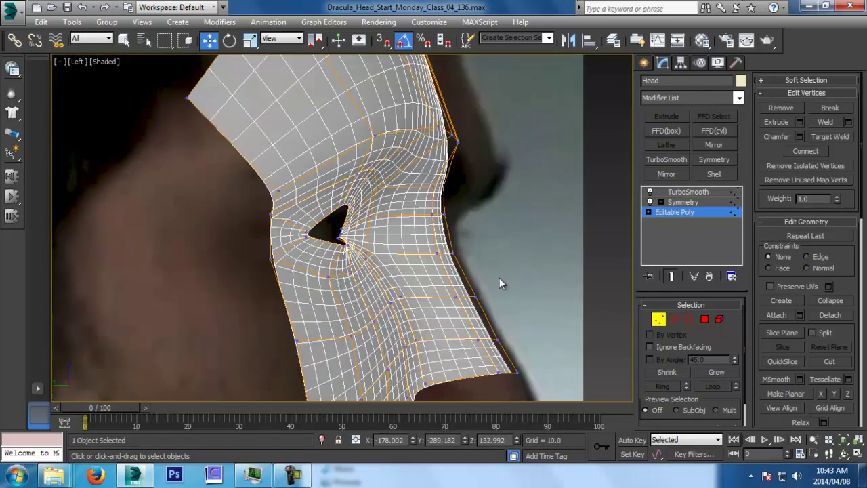
{"action": "left_click_drag", "start_coordinate": [498, 278], "coordinate": [449, 309]}
{"action": "left_click_drag", "start_coordinate": [505, 297], "coordinate": [502, 297]}
{"action": "scroll", "coordinate": [494, 310], "scroll_direction": "down", "scroll_amount": 5}
{"action": "scroll", "coordinate": [495, 311], "scroll_direction": "down", "scroll_amount": 2}
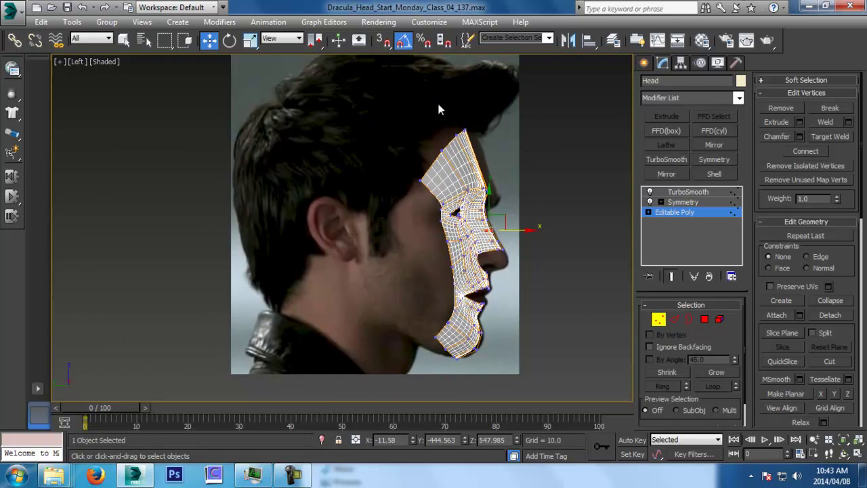
Step: Extrude the three outer cheek edges beside the eye straight back to the ear in the left view
{"action": "middle_click_drag", "start_coordinate": [219, 157], "coordinate": [240, 200]}
{"action": "left_click", "coordinate": [675, 321]}
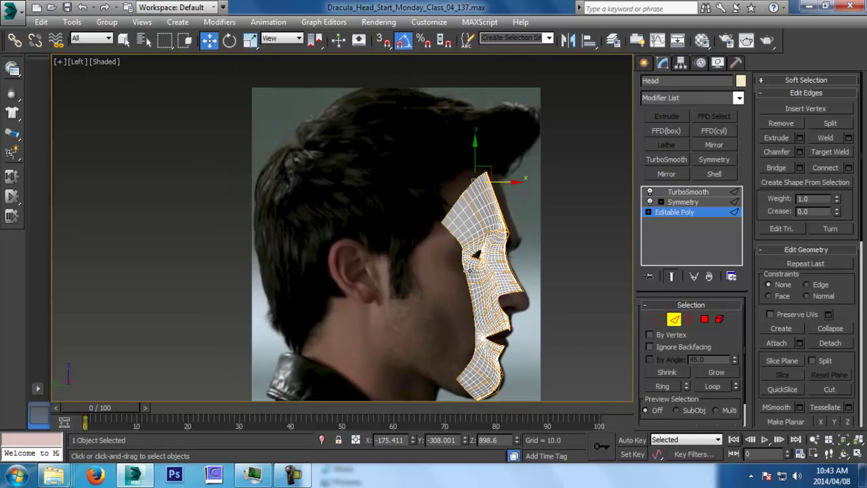
{"action": "key", "text": "f"}
{"action": "scroll", "coordinate": [432, 254], "scroll_direction": "down", "scroll_amount": 3}
{"action": "middle_click_drag", "start_coordinate": [431, 254], "coordinate": [475, 355]}
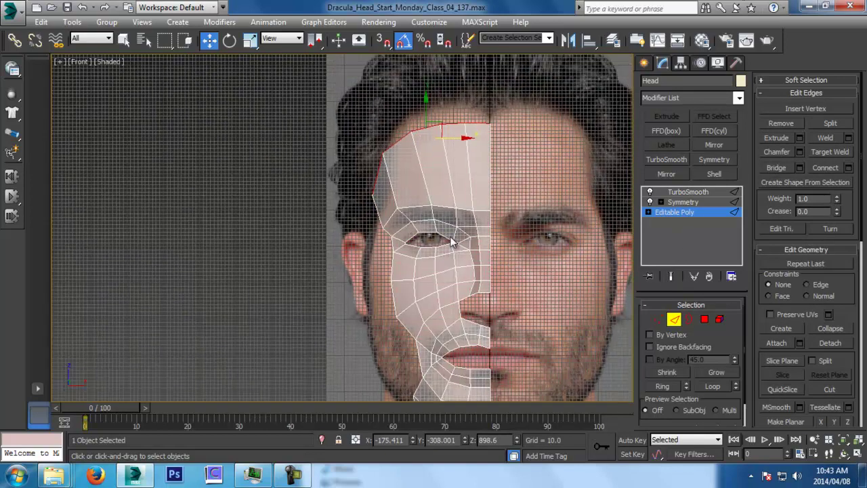
{"action": "scroll", "coordinate": [381, 244], "scroll_direction": "up", "scroll_amount": 5}
{"action": "left_click", "coordinate": [368, 250]}
{"action": "left_click", "coordinate": [371, 336]}
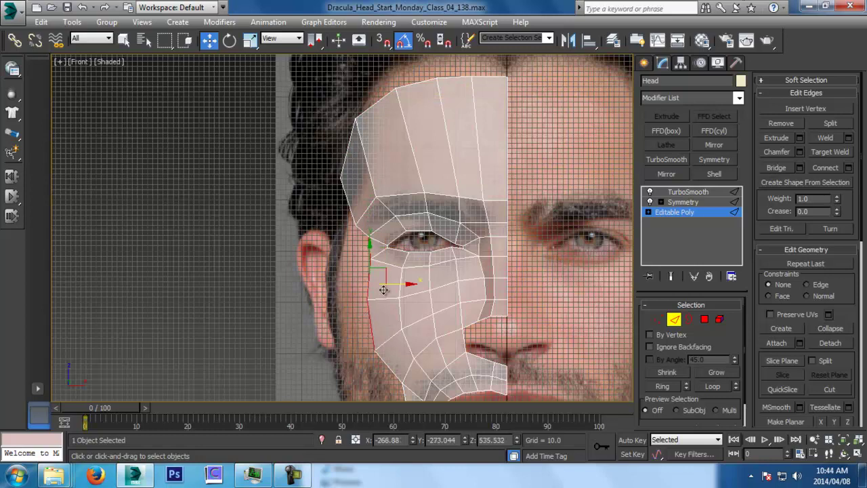
{"action": "key", "text": "l"}
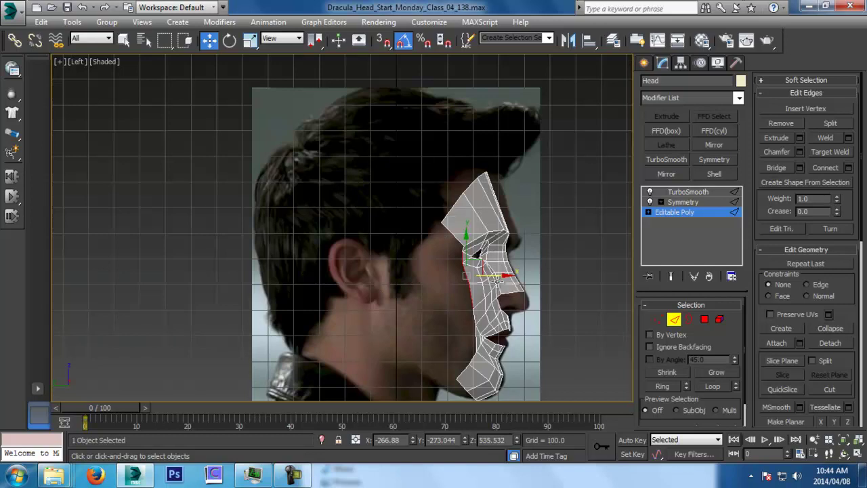
{"action": "left_click_drag", "start_coordinate": [498, 277], "coordinate": [421, 282], "text": "shift"}
{"action": "scroll", "coordinate": [406, 284], "scroll_direction": "up", "scroll_amount": 3}
{"action": "middle_click_drag", "start_coordinate": [406, 284], "coordinate": [488, 262]}
{"action": "scroll", "coordinate": [487, 260], "scroll_direction": "down", "scroll_amount": 2}
{"action": "scroll", "coordinate": [452, 238], "scroll_direction": "down", "scroll_amount": 3}
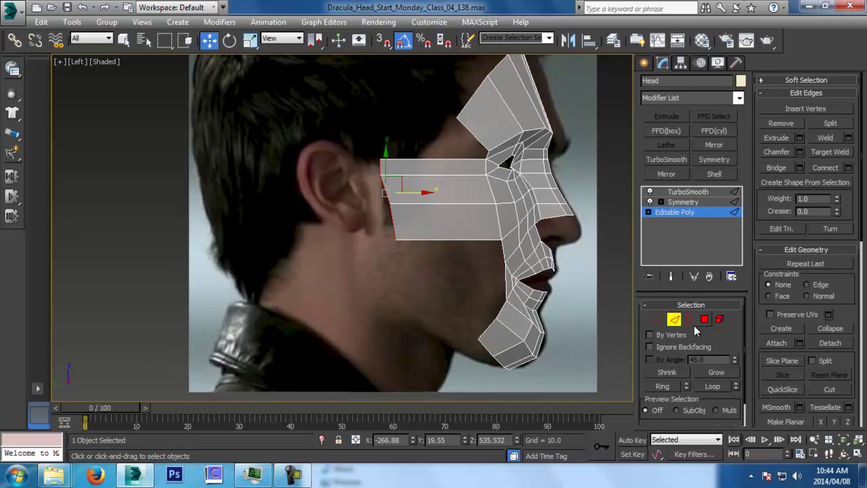
Step: Reposition the extruded strip's rear vertices to follow the front of the ear in the left view
{"action": "left_click", "coordinate": [658, 321]}
{"action": "middle_click_drag", "start_coordinate": [388, 173], "coordinate": [399, 194]}
{"action": "scroll", "coordinate": [395, 216], "scroll_direction": "up", "scroll_amount": 2}
{"action": "left_click", "coordinate": [413, 279]}
{"action": "left_click_drag", "start_coordinate": [428, 266], "coordinate": [396, 266]}
{"action": "mouse_move", "coordinate": [380, 178]}
{"action": "left_mouse_down"}
{"action": "mouse_move", "coordinate": [409, 205]}
{"action": "mouse_move", "coordinate": [379, 188]}
{"action": "left_mouse_up"}
{"action": "mouse_move", "coordinate": [381, 152]}
{"action": "left_mouse_down"}
{"action": "mouse_move", "coordinate": [409, 179]}
{"action": "mouse_move", "coordinate": [393, 166]}
{"action": "mouse_move", "coordinate": [378, 173]}
{"action": "mouse_move", "coordinate": [370, 156]}
{"action": "left_mouse_up"}
Step: Move the strip's rear vertex column outward to the edge of the ear in the front view
{"action": "key", "text": "f"}
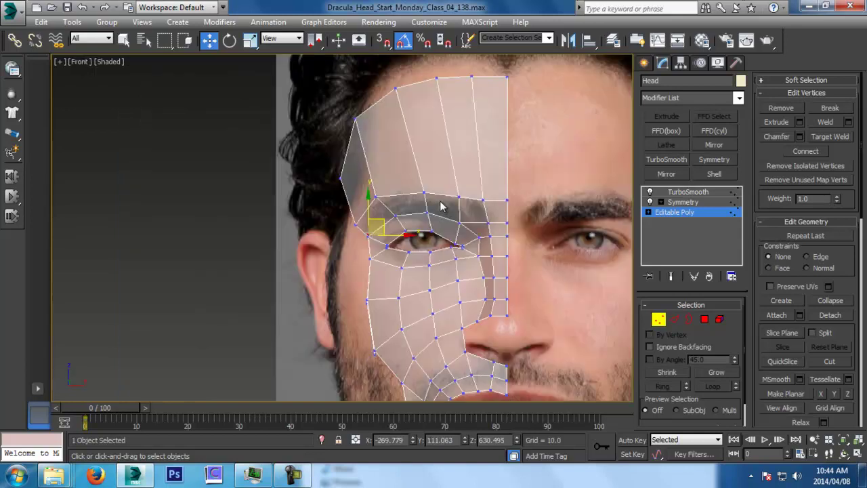
{"action": "scroll", "coordinate": [430, 206], "scroll_direction": "up", "scroll_amount": 2}
{"action": "middle_click_drag", "start_coordinate": [430, 206], "coordinate": [459, 281], "text": "alt"}
{"action": "scroll", "coordinate": [459, 281], "scroll_direction": "down", "scroll_amount": 3}
{"action": "key", "text": "f"}
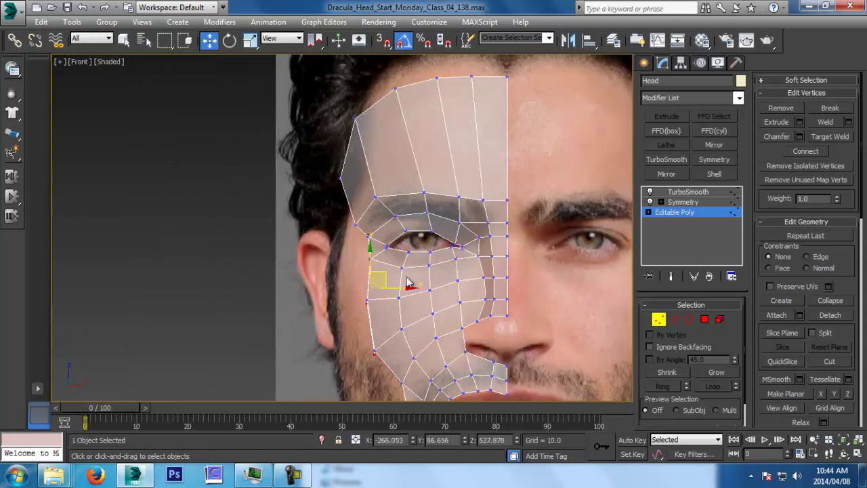
{"action": "left_click_drag", "start_coordinate": [407, 286], "coordinate": [370, 300]}
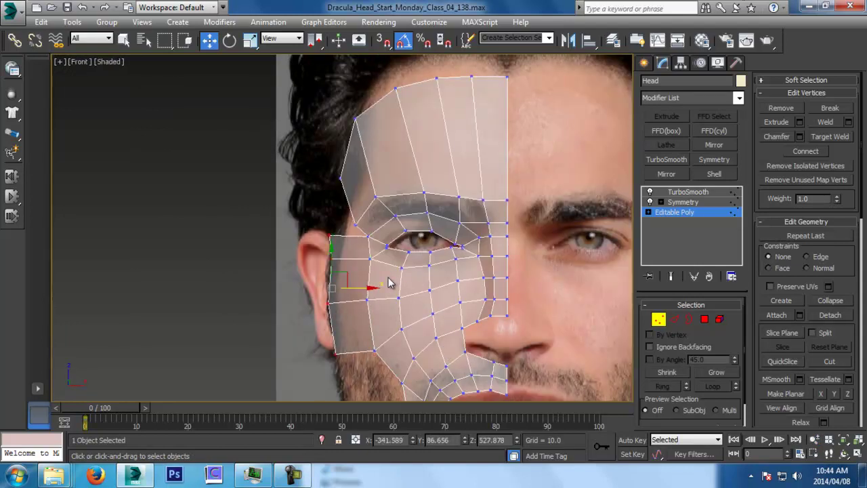
{"action": "scroll", "coordinate": [370, 299], "scroll_direction": "up", "scroll_amount": 2}
Step: Pull the strip's top rear vertex inward, lower the vertex row beneath it slightly, and save the scene incrementally
{"action": "left_click_drag", "start_coordinate": [374, 263], "coordinate": [367, 244]}
{"action": "left_click_drag", "start_coordinate": [324, 205], "coordinate": [369, 215]}
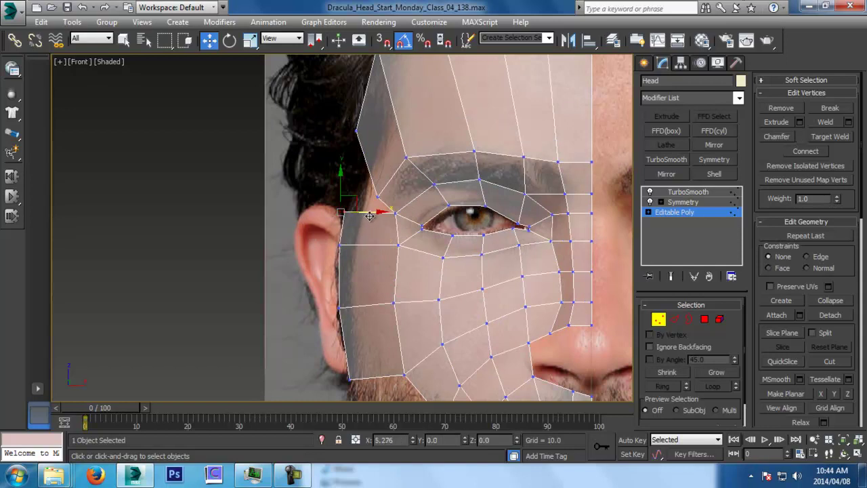
{"action": "left_click_drag", "start_coordinate": [333, 240], "coordinate": [409, 234]}
{"action": "middle_click_drag", "start_coordinate": [423, 243], "coordinate": [415, 242]}
{"action": "key", "text": "l"}
{"action": "middle_click_drag", "start_coordinate": [464, 202], "coordinate": [440, 217]}
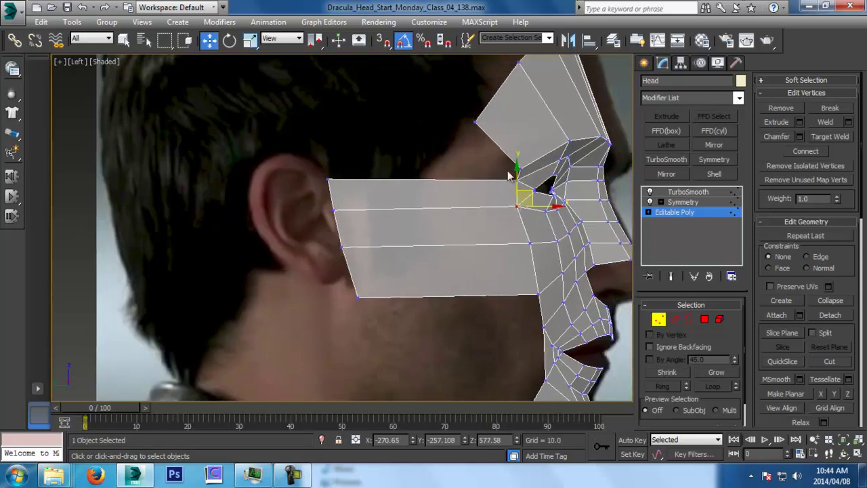
{"action": "key", "text": "ctrl+s"}
Step: Delete the three-polygon strip extruded from the cheek to the ear
{"action": "key", "text": "f"}
{"action": "middle_click_drag", "start_coordinate": [462, 223], "coordinate": [470, 228]}
{"action": "left_click_drag", "start_coordinate": [318, 204], "coordinate": [381, 373]}
{"action": "left_click_drag", "start_coordinate": [325, 357], "coordinate": [371, 397], "text": "ctrl"}
{"action": "scroll", "coordinate": [443, 314], "scroll_direction": "down", "scroll_amount": 2}
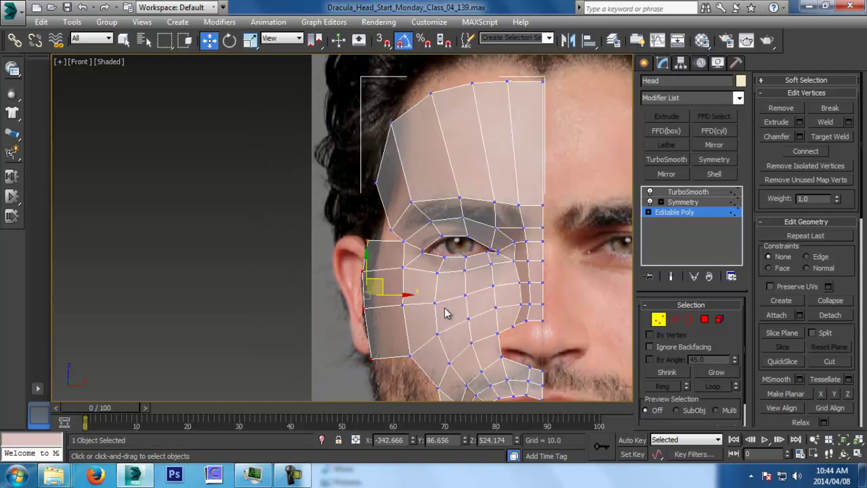
{"action": "key", "text": "p"}
{"action": "middle_click_drag", "start_coordinate": [469, 290], "coordinate": [494, 296], "text": "alt"}
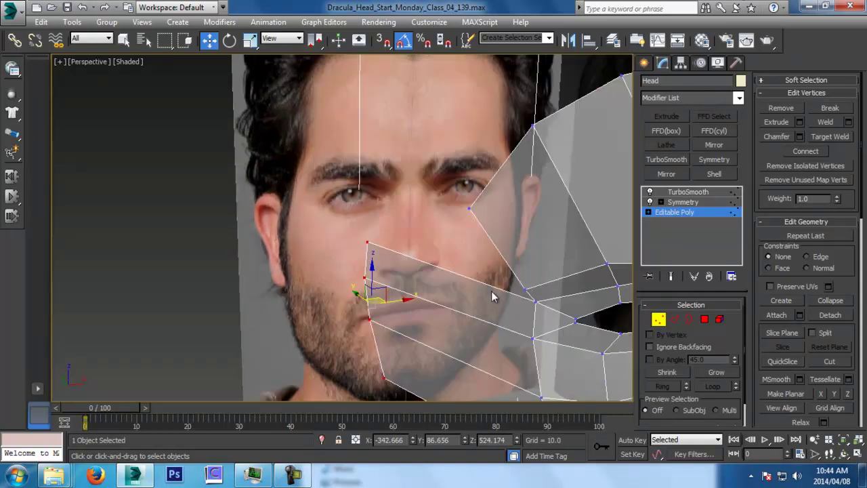
{"action": "key", "text": "alt+z"}
{"action": "left_click_drag", "start_coordinate": [494, 296], "coordinate": [497, 312]}
{"action": "middle_click_drag", "start_coordinate": [497, 271], "coordinate": [469, 208], "text": "alt"}
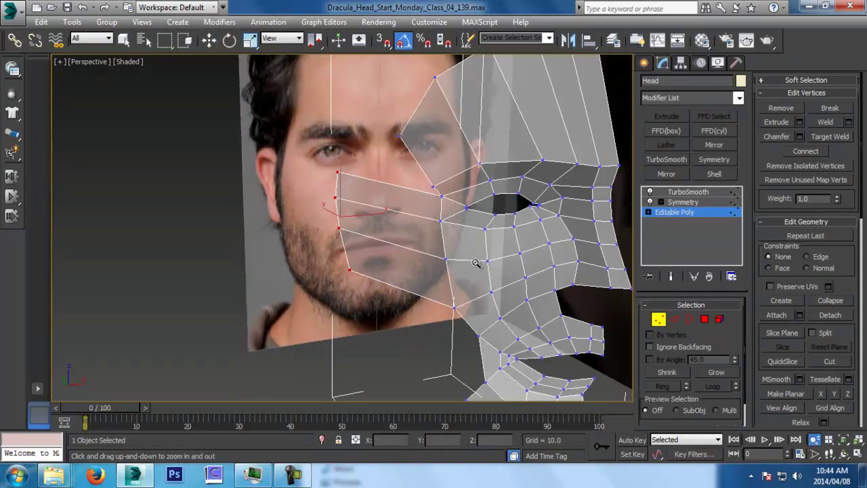
{"action": "middle_click_drag", "start_coordinate": [433, 226], "coordinate": [433, 231], "text": "alt"}
{"action": "left_click", "coordinate": [703, 320]}
{"action": "left_click_drag", "start_coordinate": [366, 169], "coordinate": [410, 337]}
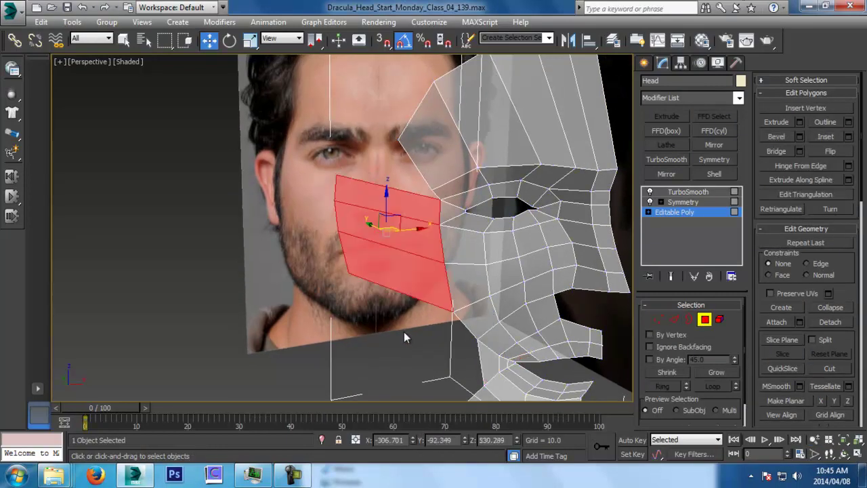
{"action": "key", "text": "Delete"}
{"action": "middle_click_drag", "start_coordinate": [511, 229], "coordinate": [499, 211], "text": "alt"}
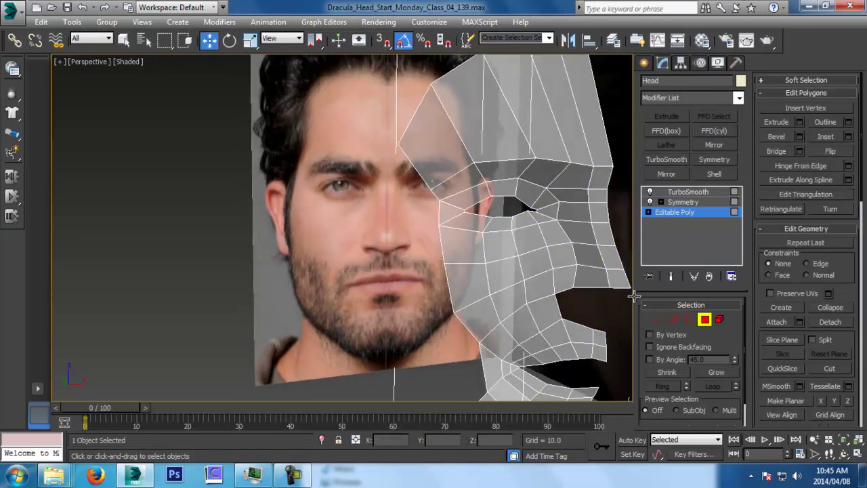
Step: Extrude the two outer edges beside the eye outward toward the ear in the front view
{"action": "left_click", "coordinate": [674, 320]}
{"action": "left_click", "coordinate": [441, 218]}
{"action": "left_click", "coordinate": [443, 241], "text": "ctrl"}
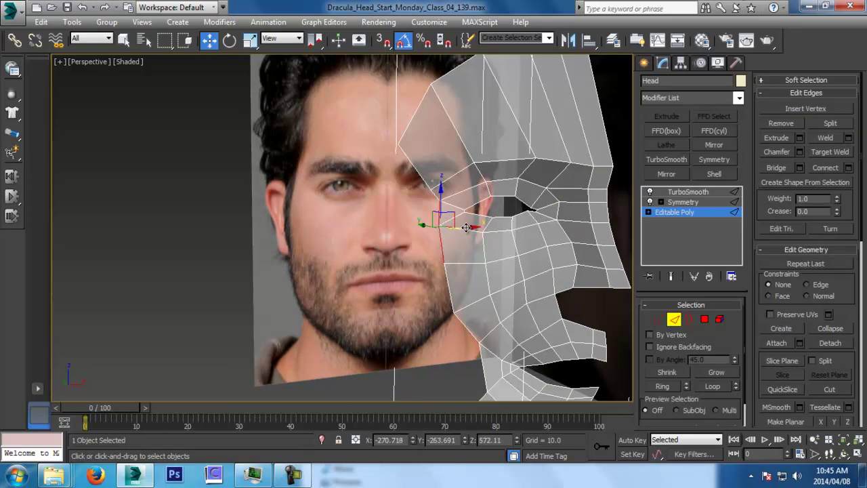
{"action": "key", "text": "l"}
{"action": "key", "text": "f"}
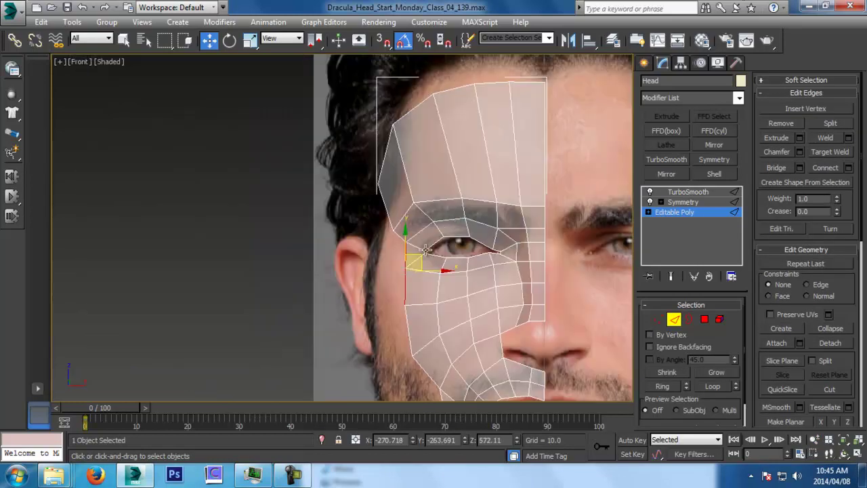
{"action": "scroll", "coordinate": [434, 240], "scroll_direction": "up", "scroll_amount": 2}
{"action": "left_click_drag", "start_coordinate": [415, 269], "coordinate": [389, 269], "text": "shift"}
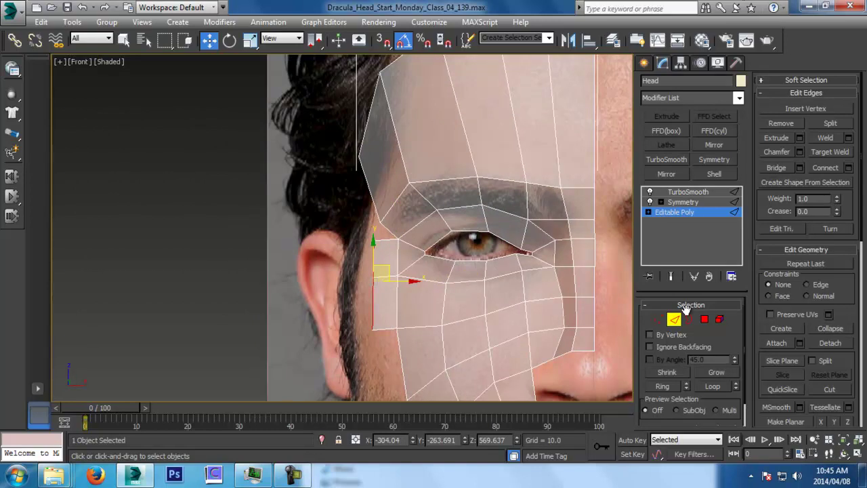
Step: Target-weld the new strip's top outer vertex to the mesh corner at the outer end of the brow
{"action": "left_click", "coordinate": [658, 319]}
{"action": "left_click", "coordinate": [830, 136]}
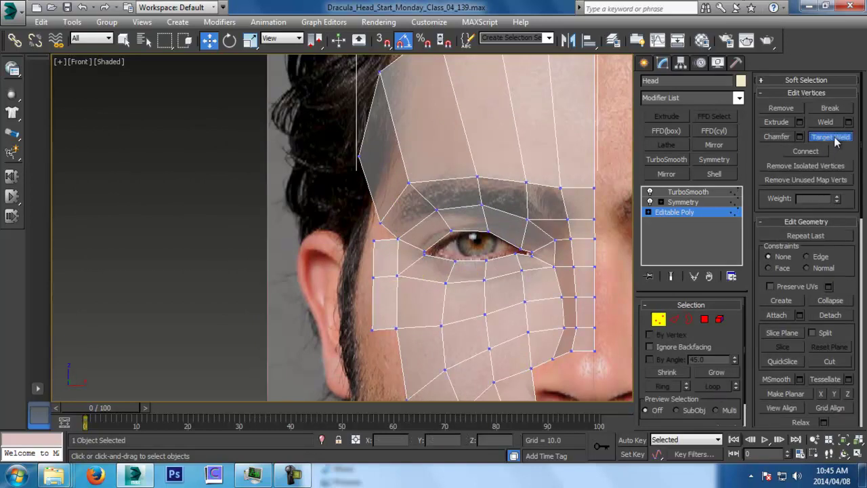
{"action": "left_click", "coordinate": [374, 240]}
{"action": "left_click", "coordinate": [381, 223]}
Step: Move the new strip's outer vertices backward in the left view, including the welded vertex at the temple
{"action": "key", "text": "w"}
{"action": "left_click_drag", "start_coordinate": [361, 265], "coordinate": [385, 281]}
{"action": "left_click_drag", "start_coordinate": [365, 322], "coordinate": [390, 306]}
{"action": "left_click_drag", "start_coordinate": [359, 261], "coordinate": [385, 332]}
{"action": "key", "text": "l"}
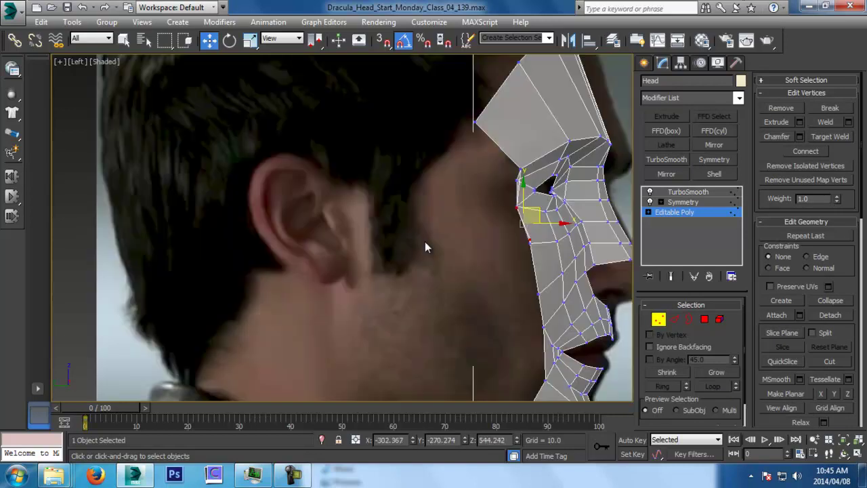
{"action": "scroll", "coordinate": [515, 258], "scroll_direction": "up", "scroll_amount": 3}
{"action": "left_click_drag", "start_coordinate": [494, 251], "coordinate": [466, 253]}
{"action": "left_click", "coordinate": [465, 174]}
{"action": "left_click_drag", "start_coordinate": [474, 164], "coordinate": [456, 163]}
{"action": "middle_click_drag", "start_coordinate": [446, 131], "coordinate": [443, 170]}
{"action": "scroll", "coordinate": [443, 170], "scroll_direction": "down", "scroll_amount": 2}
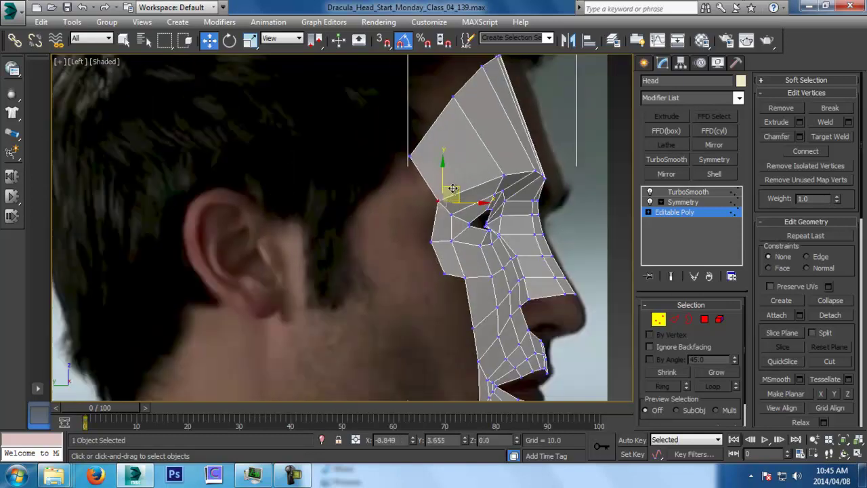
{"action": "left_click_drag", "start_coordinate": [439, 194], "coordinate": [447, 199]}
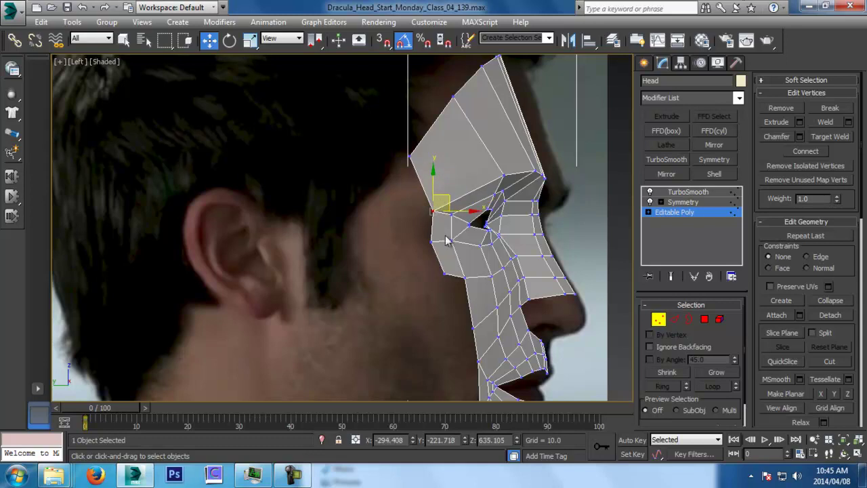
Step: Extrude the strip's rear edges back to the front of the ear in the left view and save the scene incrementally
{"action": "left_click", "coordinate": [444, 275]}
{"action": "left_click_drag", "start_coordinate": [454, 265], "coordinate": [307, 245]}
{"action": "key", "text": "ctrl+s"}
{"action": "left_click", "coordinate": [675, 320]}
{"action": "left_click", "coordinate": [675, 320]}
{"action": "middle_click_drag", "start_coordinate": [316, 251], "coordinate": [336, 252]}
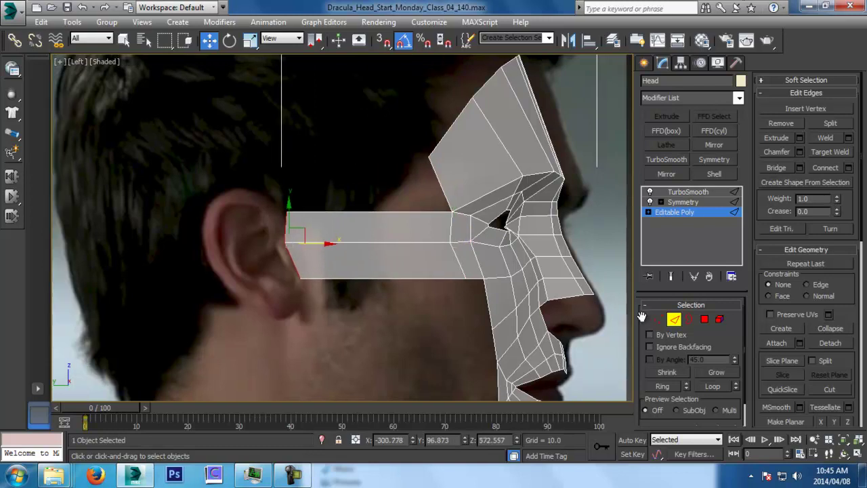
Step: Reposition the strip's individual rear vertices along the front of the ear in the left view
{"action": "left_click", "coordinate": [661, 321]}
{"action": "left_click_drag", "start_coordinate": [217, 201], "coordinate": [303, 231]}
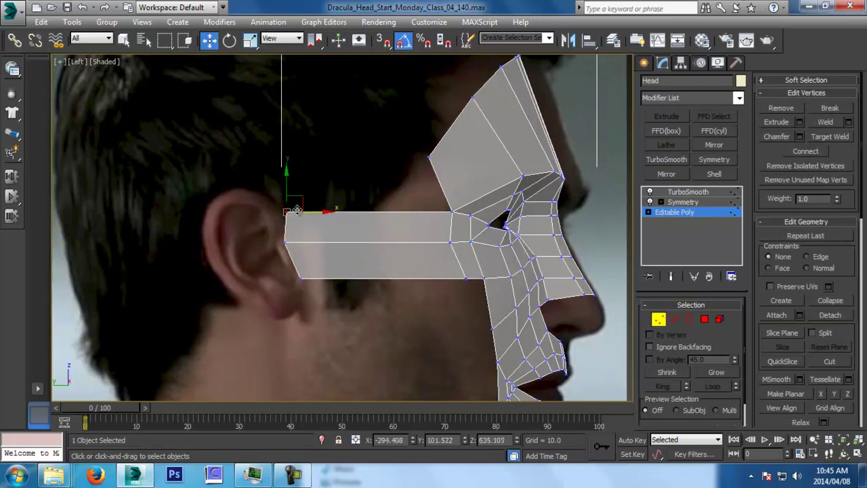
{"action": "left_click_drag", "start_coordinate": [306, 200], "coordinate": [302, 203]}
{"action": "left_click_drag", "start_coordinate": [275, 235], "coordinate": [303, 239]}
{"action": "left_click_drag", "start_coordinate": [291, 272], "coordinate": [318, 288]}
Step: Move the strip's rear vertices outward to the ear in the front view, then adjust its top rear and lower front vertices
{"action": "scroll", "coordinate": [405, 289], "scroll_direction": "down", "scroll_amount": 3}
{"action": "left_click_drag", "start_coordinate": [293, 227], "coordinate": [369, 321]}
{"action": "key", "text": "f"}
{"action": "middle_click_drag", "start_coordinate": [380, 323], "coordinate": [384, 320]}
{"action": "left_click_drag", "start_coordinate": [414, 296], "coordinate": [380, 298]}
{"action": "left_click_drag", "start_coordinate": [347, 234], "coordinate": [370, 237]}
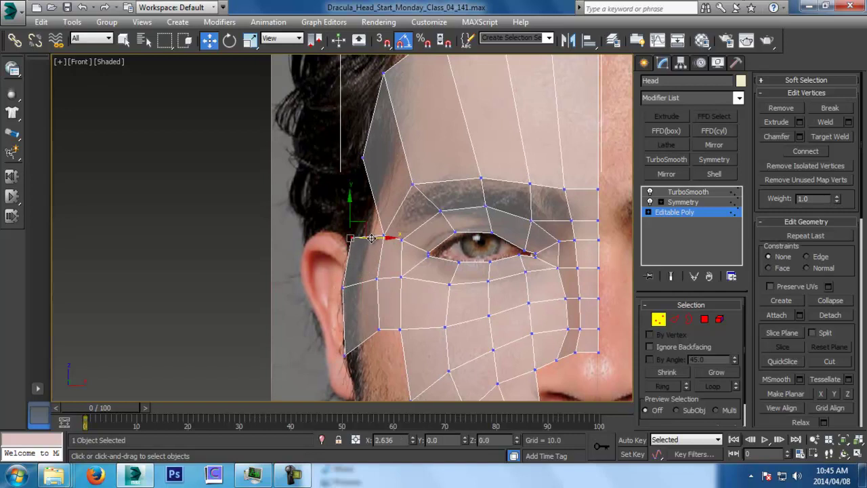
{"action": "left_click_drag", "start_coordinate": [339, 344], "coordinate": [361, 367]}
{"action": "left_click_drag", "start_coordinate": [370, 319], "coordinate": [391, 325]}
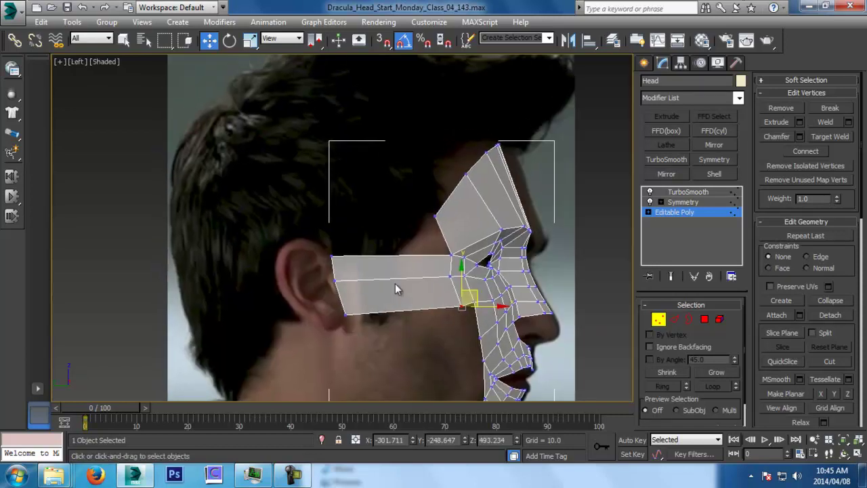
Step: Extrude the strip's rear edges from the ear to the back of the head in the left view
{"action": "scroll", "coordinate": [397, 291], "scroll_direction": "down", "scroll_amount": 2}
{"action": "key", "text": "2"}
{"action": "middle_click_drag", "start_coordinate": [372, 262], "coordinate": [412, 272]}
{"action": "key", "text": "t"}
{"action": "scroll", "coordinate": [386, 210], "scroll_direction": "down", "scroll_amount": 4}
{"action": "middle_click_drag", "start_coordinate": [386, 210], "coordinate": [393, 268]}
{"action": "scroll", "coordinate": [384, 254], "scroll_direction": "up", "scroll_amount": 2}
{"action": "key", "text": "l"}
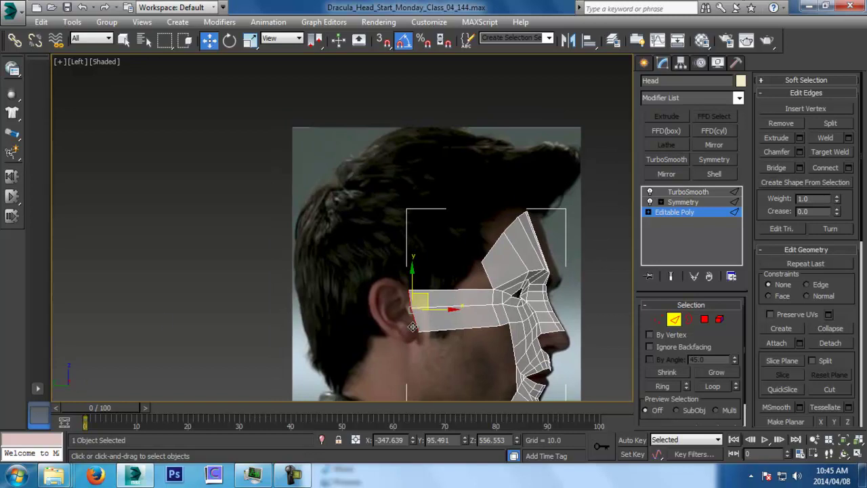
{"action": "middle_click_drag", "start_coordinate": [409, 304], "coordinate": [432, 198]}
{"action": "scroll", "coordinate": [408, 198], "scroll_direction": "up", "scroll_amount": 2}
{"action": "left_click_drag", "start_coordinate": [492, 217], "coordinate": [276, 236], "text": "shift"}
Step: Move the strip's rear end edges inward toward the head's centre line in the top view
{"action": "middle_click_drag", "start_coordinate": [508, 250], "coordinate": [506, 263]}
{"action": "key", "text": "t"}
{"action": "scroll", "coordinate": [462, 229], "scroll_direction": "down", "scroll_amount": 5}
{"action": "middle_click_drag", "start_coordinate": [462, 229], "coordinate": [445, 298]}
{"action": "scroll", "coordinate": [436, 245], "scroll_direction": "up", "scroll_amount": 1}
{"action": "left_click_drag", "start_coordinate": [434, 235], "coordinate": [495, 240]}
{"action": "middle_click_drag", "start_coordinate": [498, 242], "coordinate": [441, 248]}
Step: Flatten the strip's end edges along X, align them with the centre line, and display the smoothed, mirrored result
{"action": "key", "text": "g"}
{"action": "scroll", "coordinate": [442, 248], "scroll_direction": "up", "scroll_amount": 5}
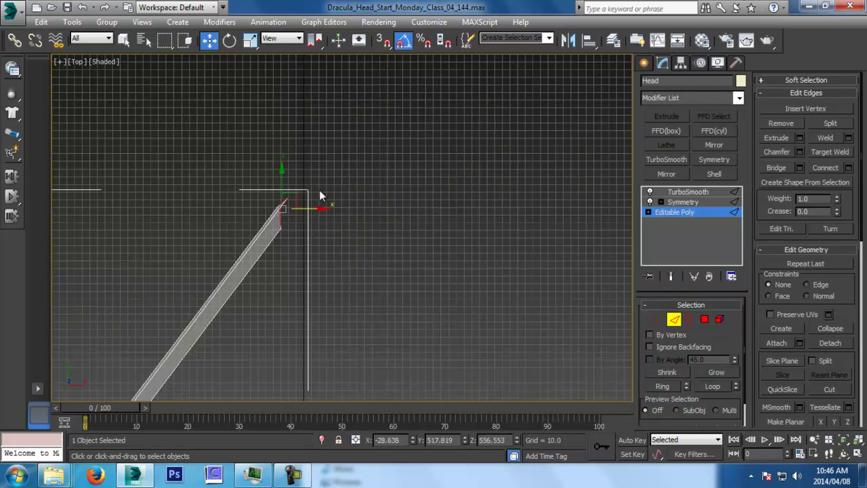
{"action": "key", "text": "r"}
{"action": "left_click_drag", "start_coordinate": [322, 207], "coordinate": [10, 409]}
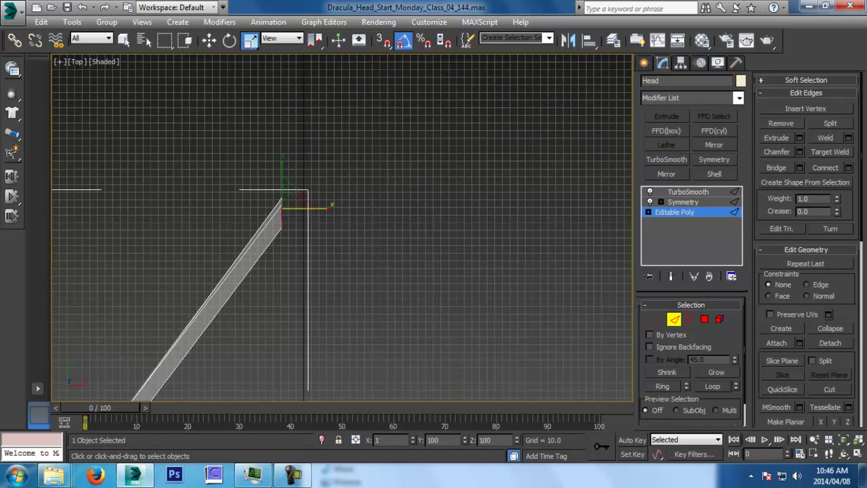
{"action": "key", "text": "w"}
{"action": "left_click_drag", "start_coordinate": [318, 209], "coordinate": [339, 218]}
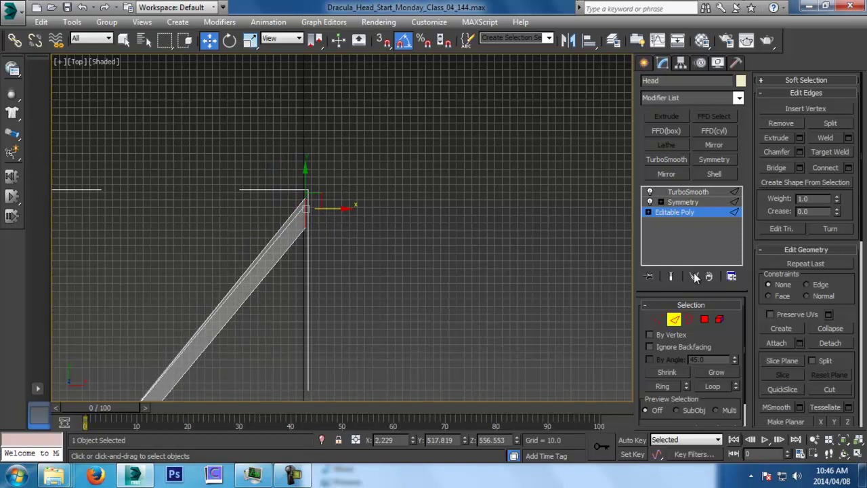
{"action": "left_click", "coordinate": [673, 277]}
{"action": "scroll", "coordinate": [353, 285], "scroll_direction": "down", "scroll_amount": 5}
{"action": "middle_click_drag", "start_coordinate": [352, 284], "coordinate": [462, 208]}
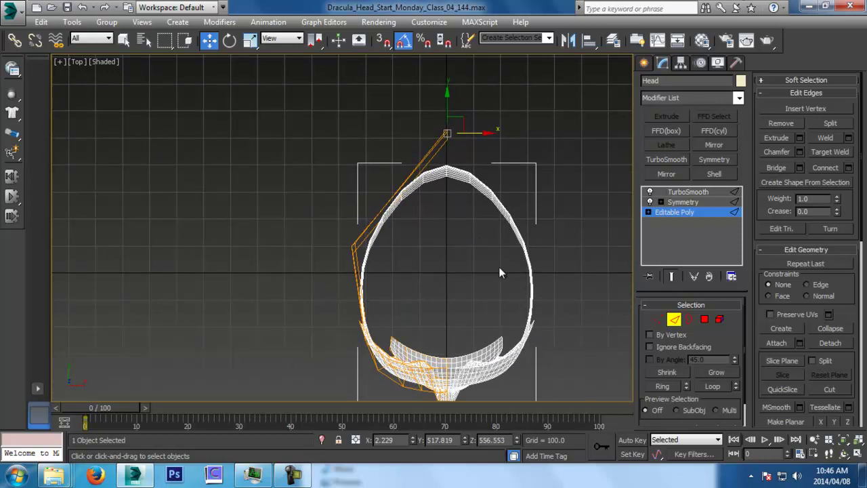
Step: Connect the strip's lengthwise edges behind the ear with two segments after saving the scene incrementally
{"action": "key", "text": "l"}
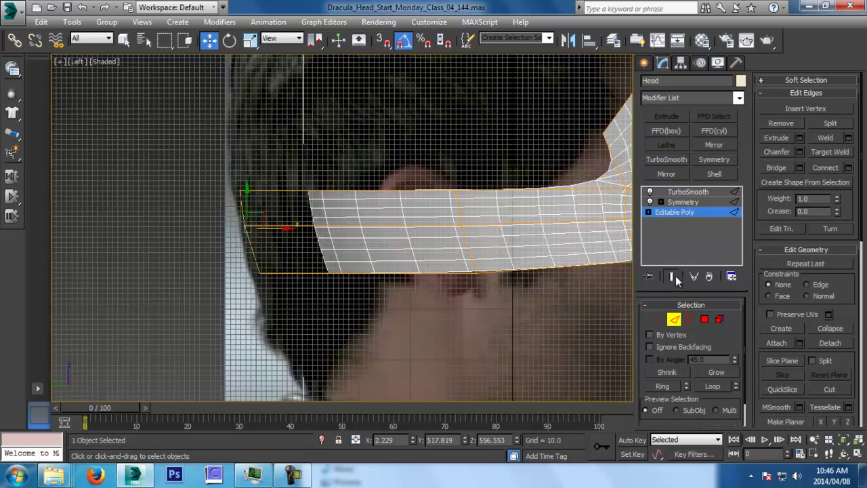
{"action": "left_click", "coordinate": [676, 278]}
{"action": "left_click_drag", "start_coordinate": [344, 157], "coordinate": [384, 362]}
{"action": "key", "text": "ctrl+s"}
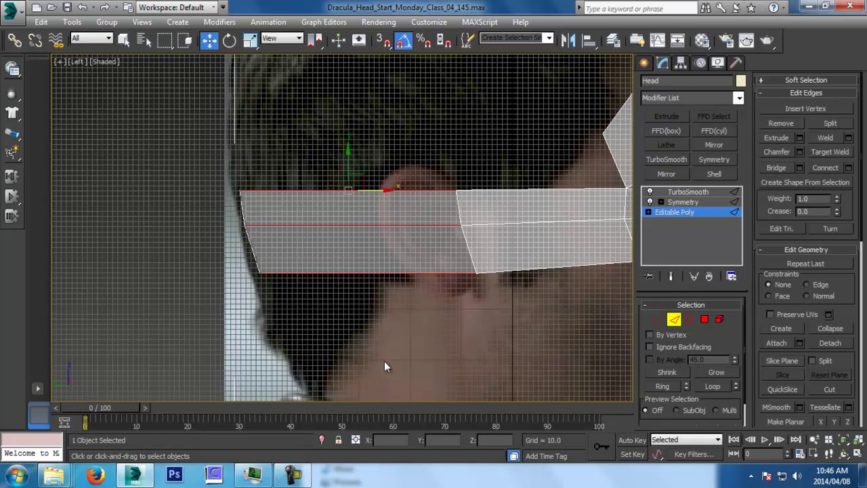
{"action": "left_click", "coordinate": [848, 167]}
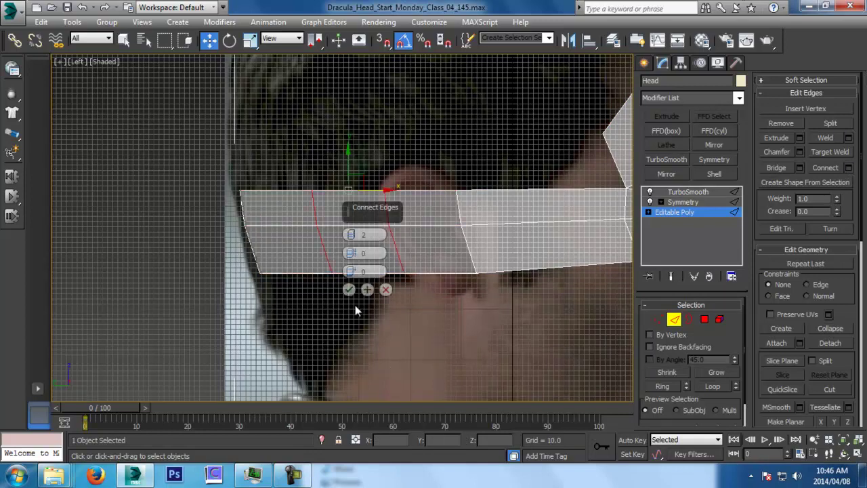
{"action": "left_click", "coordinate": [349, 289]}
Step: Move the new edge loops outward in the top view to round the back of the head, pushing the rearmost loop farther
{"action": "key", "text": "t"}
{"action": "middle_click_drag", "start_coordinate": [383, 266], "coordinate": [391, 320]}
{"action": "left_click", "coordinate": [672, 277]}
{"action": "scroll", "coordinate": [424, 239], "scroll_direction": "up", "scroll_amount": 4}
{"action": "left_click_drag", "start_coordinate": [423, 206], "coordinate": [390, 180]}
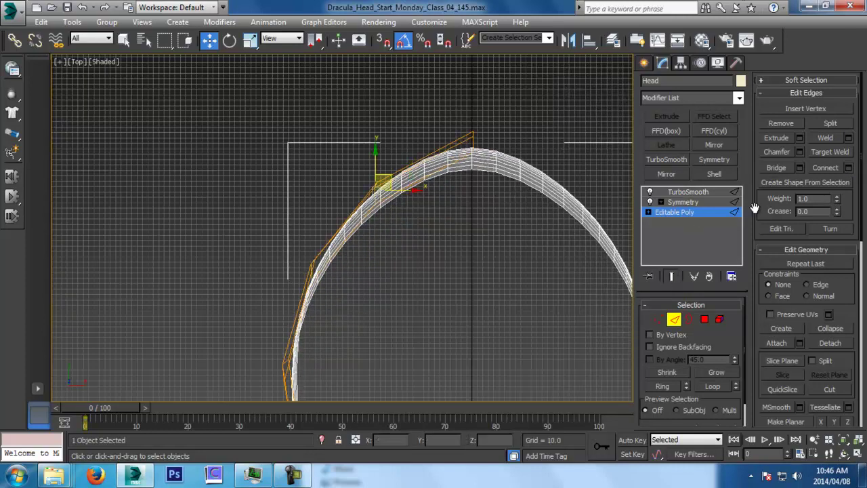
{"action": "left_click", "coordinate": [674, 277]}
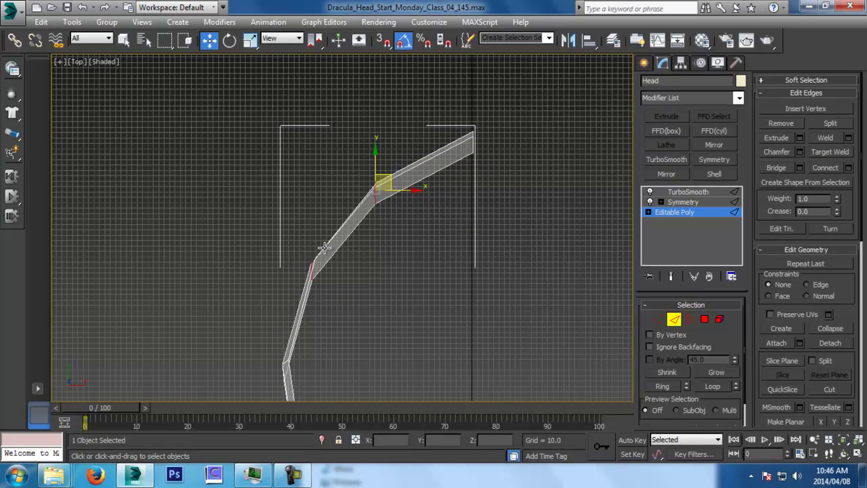
{"action": "left_click", "coordinate": [675, 276]}
{"action": "left_click_drag", "start_coordinate": [391, 177], "coordinate": [370, 156]}
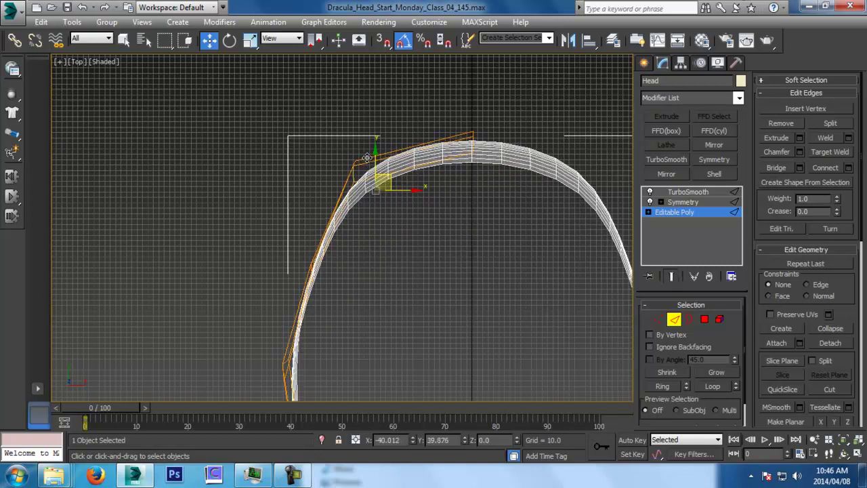
{"action": "double_click", "coordinate": [316, 271]}
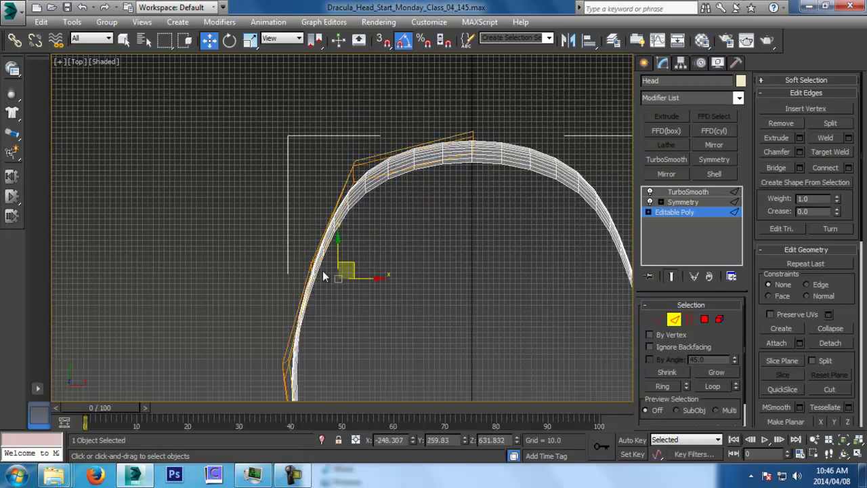
Step: Pull the edge loop just behind the ear outward in the perspective view and save the scene incrementally
{"action": "key", "text": "p"}
{"action": "scroll", "coordinate": [345, 266], "scroll_direction": "down", "scroll_amount": 5}
{"action": "middle_click_drag", "start_coordinate": [358, 257], "coordinate": [519, 296], "text": "alt"}
{"action": "left_click", "coordinate": [671, 276]}
{"action": "left_click", "coordinate": [366, 298]}
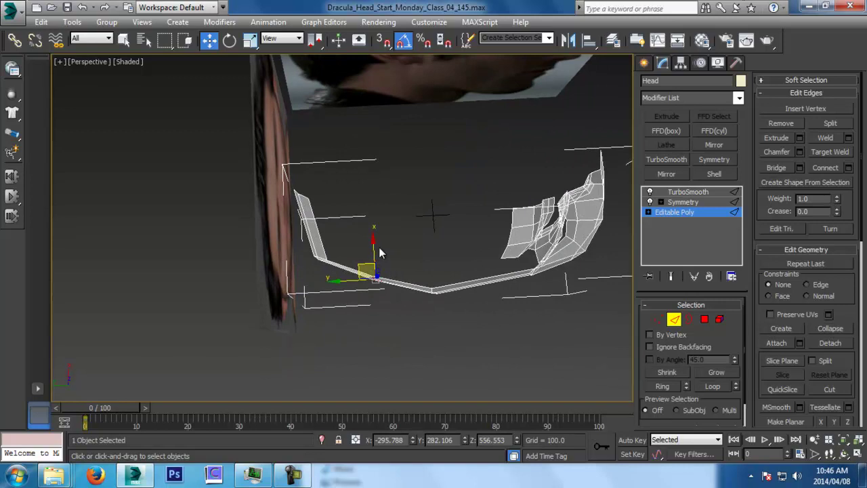
{"action": "left_click_drag", "start_coordinate": [374, 248], "coordinate": [374, 253]}
{"action": "left_click", "coordinate": [673, 277]}
{"action": "middle_click_drag", "start_coordinate": [485, 261], "coordinate": [388, 276], "text": "alt"}
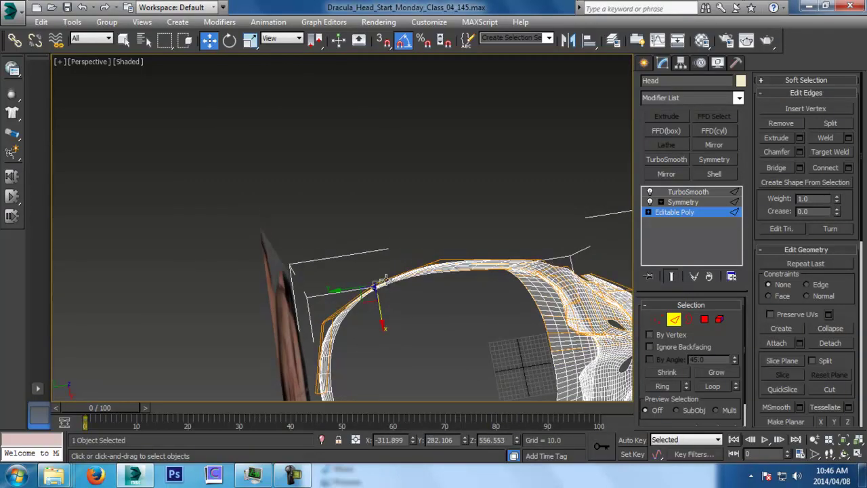
{"action": "left_click_drag", "start_coordinate": [383, 319], "coordinate": [382, 314]}
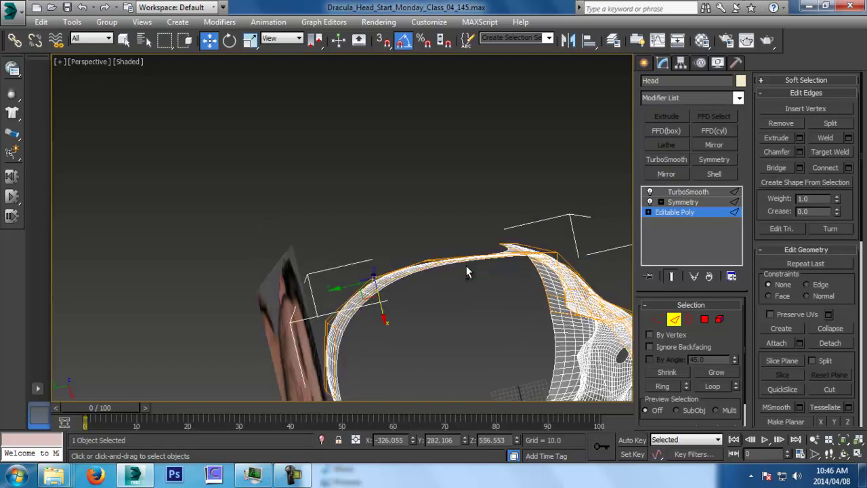
{"action": "middle_click_drag", "start_coordinate": [474, 242], "coordinate": [461, 354], "text": "alt"}
{"action": "key", "text": "ctrl+s"}
Step: Connect the strip's lengthwise edges between the cheek and the ear with two segments
{"action": "middle_click_drag", "start_coordinate": [512, 316], "coordinate": [469, 321]}
{"action": "middle_click_drag", "start_coordinate": [572, 275], "coordinate": [488, 214], "text": "alt"}
{"action": "middle_click_drag", "start_coordinate": [488, 214], "coordinate": [566, 303], "text": "alt"}
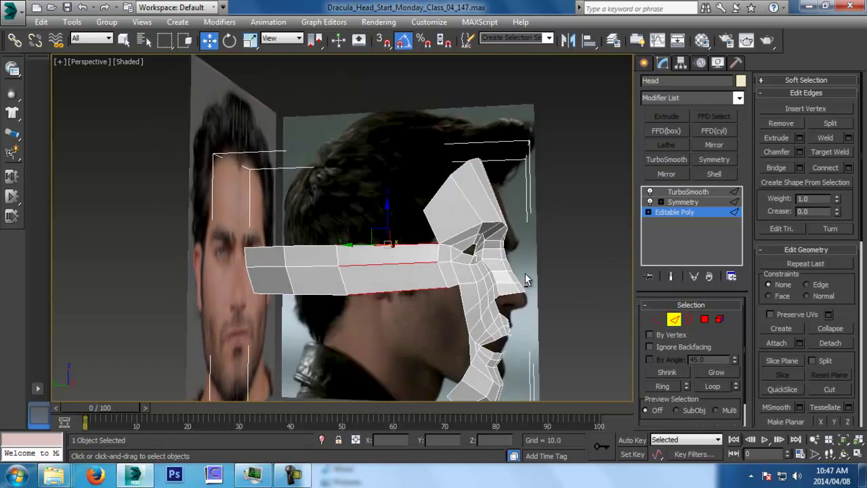
{"action": "middle_click_drag", "start_coordinate": [525, 274], "coordinate": [540, 282], "text": "alt"}
{"action": "middle_click_drag", "start_coordinate": [394, 303], "coordinate": [451, 313], "text": "alt"}
{"action": "middle_click_drag", "start_coordinate": [442, 277], "coordinate": [438, 258], "text": "alt"}
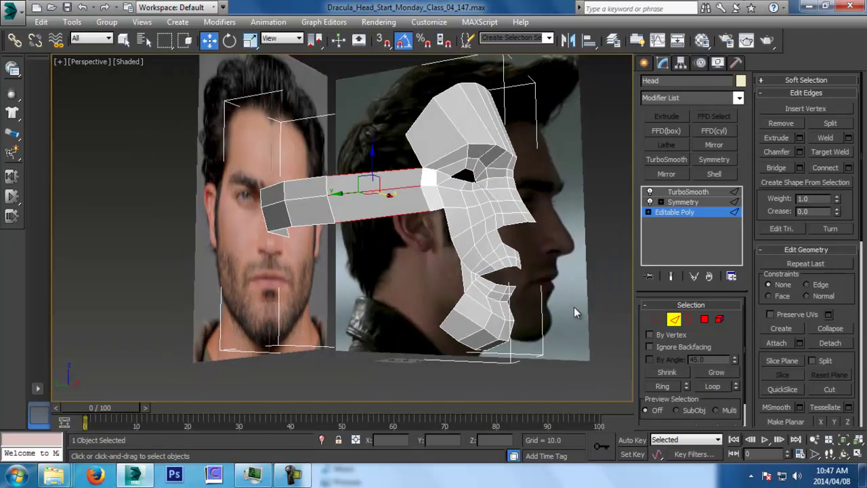
{"action": "middle_click_drag", "start_coordinate": [502, 360], "coordinate": [512, 330], "text": "alt"}
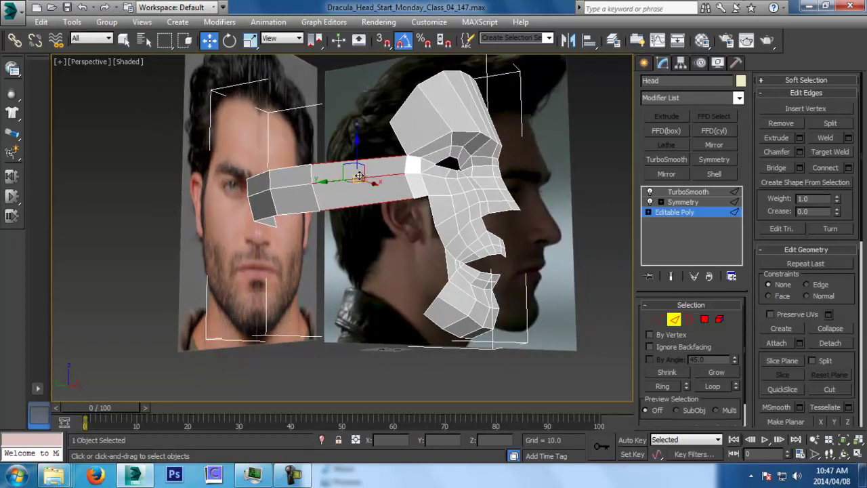
{"action": "middle_click_drag", "start_coordinate": [435, 283], "coordinate": [462, 290], "text": "alt"}
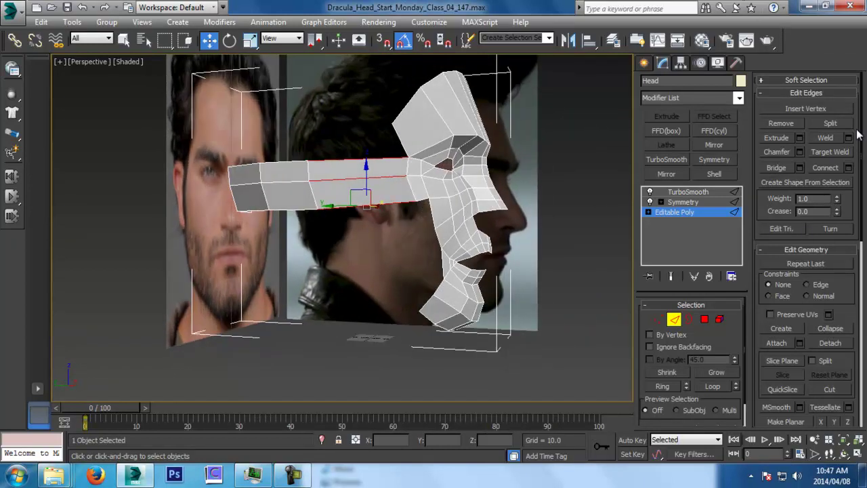
{"action": "left_click", "coordinate": [849, 168]}
{"action": "left_click", "coordinate": [349, 289]}
Step: Display the smoothed result and nudge the new edge loops outward in the top and front views
{"action": "key", "text": "t"}
{"action": "middle_click_drag", "start_coordinate": [432, 244], "coordinate": [490, 151]}
{"action": "left_click", "coordinate": [670, 277]}
{"action": "middle_click_drag", "start_coordinate": [433, 260], "coordinate": [431, 218]}
{"action": "left_click_drag", "start_coordinate": [377, 232], "coordinate": [370, 232]}
{"action": "key", "text": "f"}
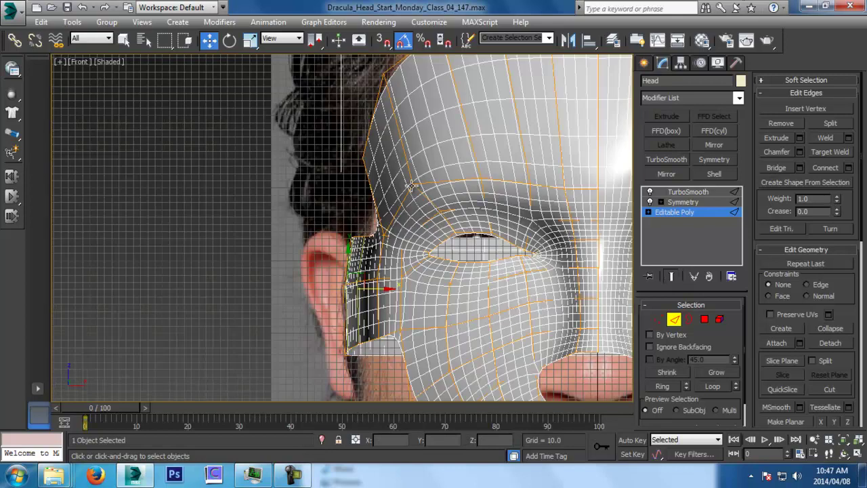
{"action": "left_click_drag", "start_coordinate": [389, 290], "coordinate": [387, 291]}
{"action": "middle_click_drag", "start_coordinate": [525, 326], "coordinate": [532, 264]}
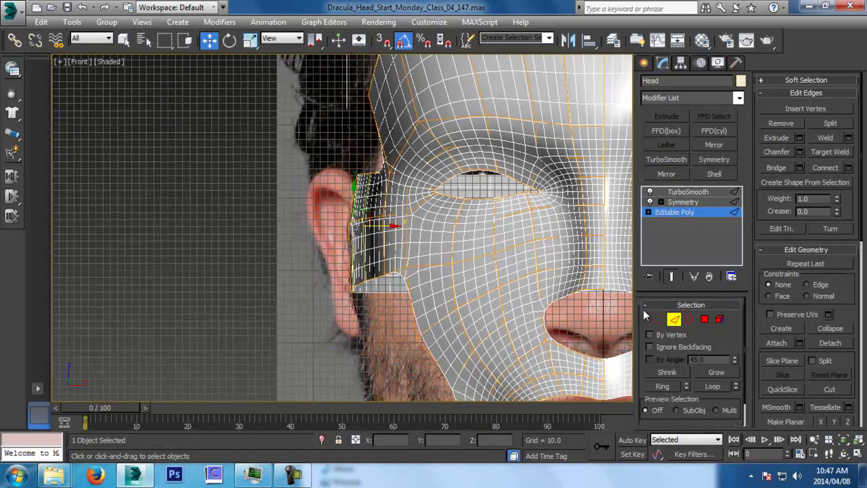
Step: Move the strip's vertices beside the ear slightly inward in the front view
{"action": "key", "text": "1"}
{"action": "left_click_drag", "start_coordinate": [371, 300], "coordinate": [383, 313]}
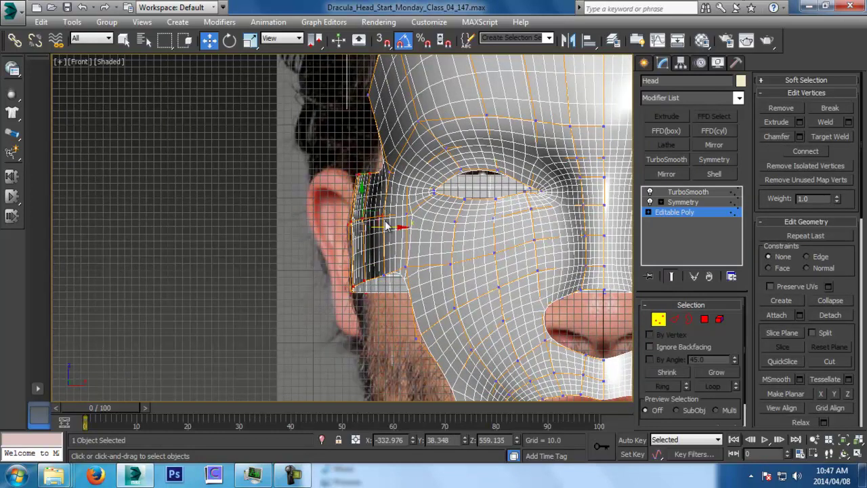
{"action": "left_click_drag", "start_coordinate": [396, 229], "coordinate": [403, 228]}
Step: Nudge the strip's lower vertex beside the cheek inward in the perspective view and save the scene incrementally
{"action": "middle_click_drag", "start_coordinate": [485, 245], "coordinate": [342, 317]}
{"action": "key", "text": "p"}
{"action": "scroll", "coordinate": [435, 226], "scroll_direction": "down", "scroll_amount": 5}
{"action": "left_click", "coordinate": [325, 198]}
{"action": "left_click_drag", "start_coordinate": [343, 181], "coordinate": [346, 176]}
{"action": "middle_click_drag", "start_coordinate": [375, 265], "coordinate": [367, 163], "text": "alt"}
{"action": "middle_click_drag", "start_coordinate": [434, 244], "coordinate": [433, 232]}
{"action": "key", "text": "ctrl+s"}
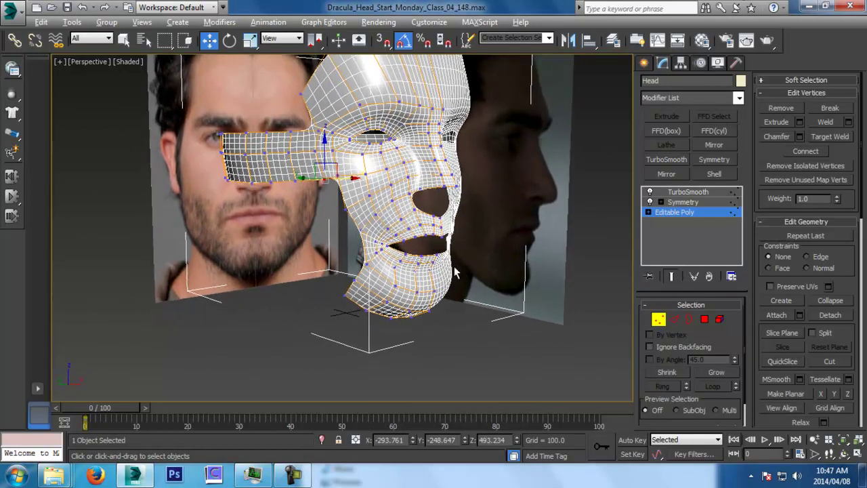
{"action": "middle_click_drag", "start_coordinate": [462, 279], "coordinate": [472, 261], "text": "alt"}
{"action": "middle_click_drag", "start_coordinate": [382, 202], "coordinate": [346, 212]}
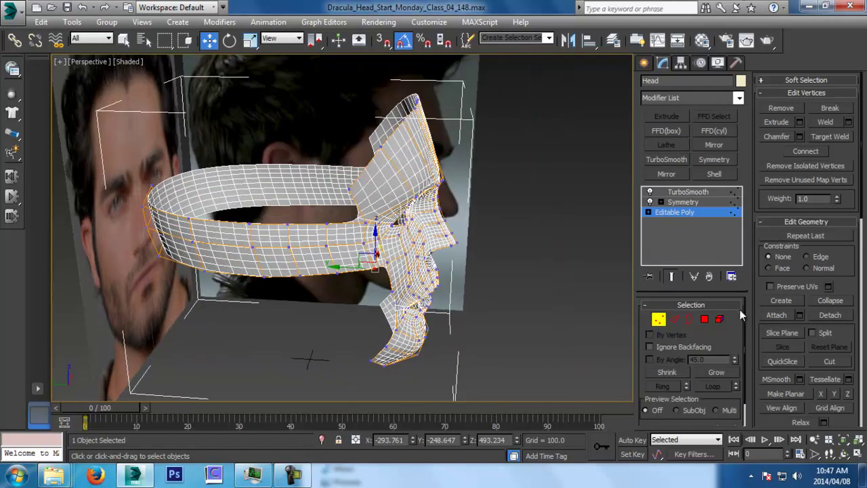
Step: Turn off the smoothed result and extrude the side strip's upper border edges upward as a new row of polygons
{"action": "left_click", "coordinate": [674, 320]}
{"action": "middle_click_drag", "start_coordinate": [408, 200], "coordinate": [427, 215]}
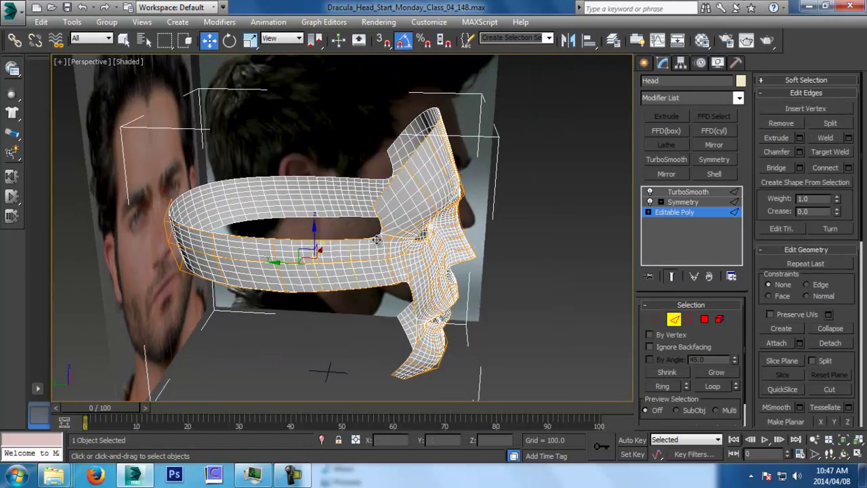
{"action": "left_click", "coordinate": [376, 239]}
{"action": "left_click", "coordinate": [678, 274]}
{"action": "middle_click_drag", "start_coordinate": [429, 262], "coordinate": [354, 145], "text": "alt"}
{"action": "double_click", "coordinate": [370, 240]}
{"action": "middle_click_drag", "start_coordinate": [370, 240], "coordinate": [311, 268], "text": "alt"}
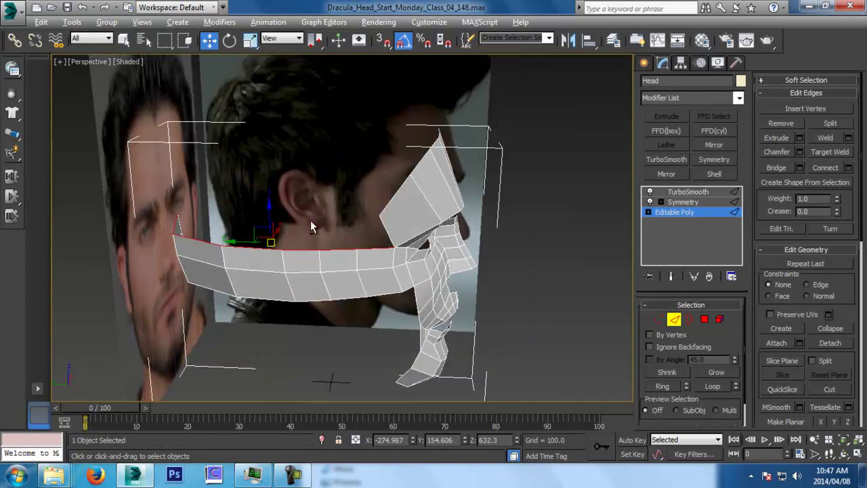
{"action": "key", "text": "shift+z"}
{"action": "left_click_drag", "start_coordinate": [274, 218], "coordinate": [273, 180], "text": "shift"}
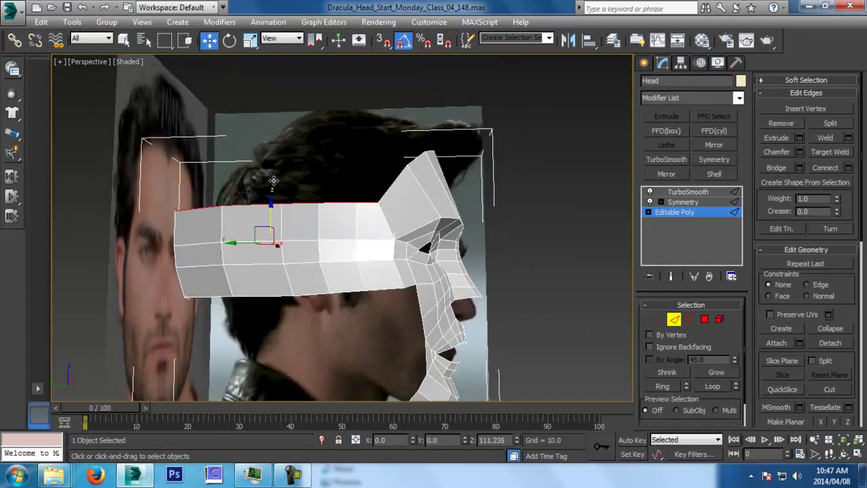
Step: Nudge the new upper border edges into line with the side of the head in the front view
{"action": "key", "text": "f"}
{"action": "middle_click_drag", "start_coordinate": [347, 195], "coordinate": [341, 322]}
{"action": "mouse_move", "coordinate": [373, 201]}
{"action": "left_mouse_down"}
{"action": "mouse_move", "coordinate": [383, 202]}
{"action": "mouse_move", "coordinate": [374, 202]}
{"action": "left_mouse_up"}
{"action": "middle_click_drag", "start_coordinate": [344, 239], "coordinate": [419, 198]}
{"action": "key", "text": "p"}
{"action": "key", "text": "z"}
{"action": "middle_click_drag", "start_coordinate": [419, 198], "coordinate": [426, 241], "text": "ctrl+alt"}
Step: Target-weld the new row's front corner vertex to the neighbouring vertex at the outer end of the forehead
{"action": "left_click", "coordinate": [658, 319]}
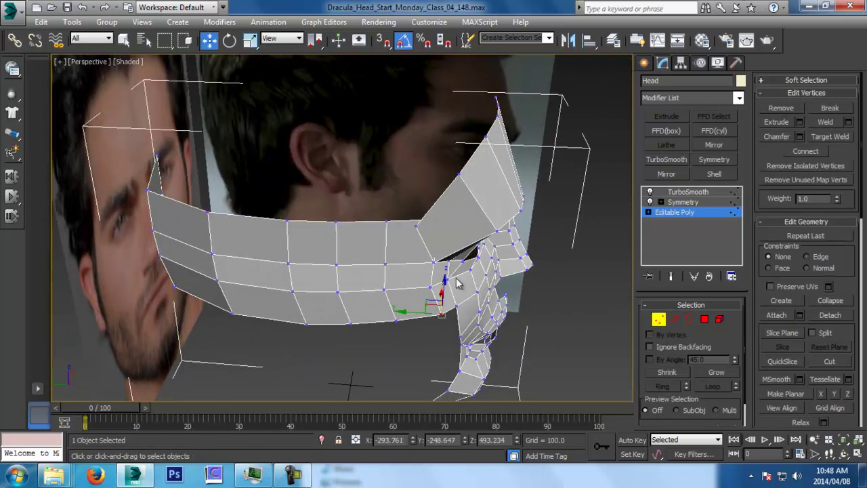
{"action": "key", "text": "F3"}
{"action": "left_click", "coordinate": [436, 222]}
{"action": "left_click", "coordinate": [831, 137]}
{"action": "left_click", "coordinate": [436, 219]}
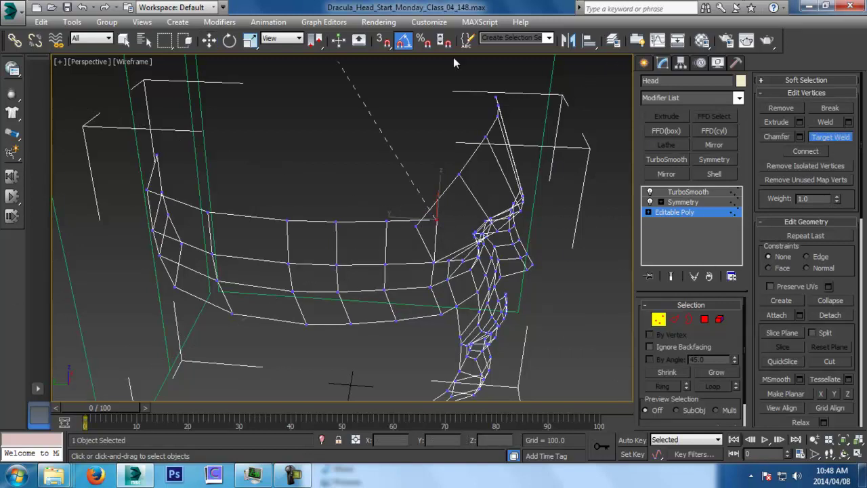
{"action": "left_click", "coordinate": [418, 225]}
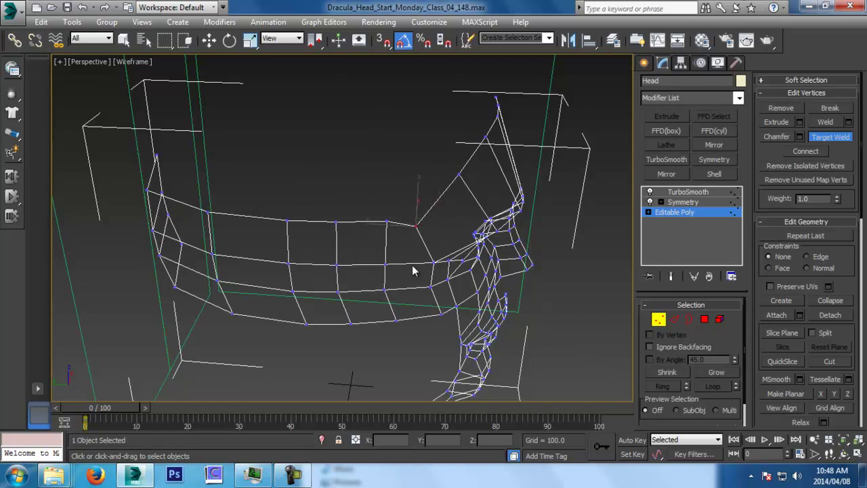
Step: Reposition the forehead's upper vertices in the side view against the profile photo, undoing the last change
{"action": "mouse_move", "coordinate": [411, 266]}
{"action": "middle_mouse_down", "text": "alt"}
{"action": "mouse_move", "coordinate": [426, 233]}
{"action": "mouse_move", "coordinate": [398, 219]}
{"action": "middle_mouse_up", "text": "alt"}
{"action": "key", "text": "l"}
{"action": "key", "text": "z"}
{"action": "key", "text": "F3"}
{"action": "scroll", "coordinate": [375, 237], "scroll_direction": "up", "scroll_amount": 2}
{"action": "key", "text": "w"}
{"action": "left_click_drag", "start_coordinate": [387, 181], "coordinate": [434, 177]}
{"action": "left_click_drag", "start_coordinate": [410, 87], "coordinate": [475, 137]}
{"action": "middle_click_drag", "start_coordinate": [544, 109], "coordinate": [540, 156]}
{"action": "left_click_drag", "start_coordinate": [442, 77], "coordinate": [539, 159]}
{"action": "left_click_drag", "start_coordinate": [504, 90], "coordinate": [537, 172]}
{"action": "key", "text": "e"}
{"action": "key", "text": "w"}
{"action": "key", "text": "e"}
{"action": "key", "text": "w"}
{"action": "left_click", "coordinate": [540, 173]}
{"action": "key", "text": "ctrl+z"}
Step: Move the temple vertices and the outer forehead vertices inward along the forehead's upper edge in the front view
{"action": "key", "text": "f"}
{"action": "middle_click_drag", "start_coordinate": [456, 204], "coordinate": [453, 250]}
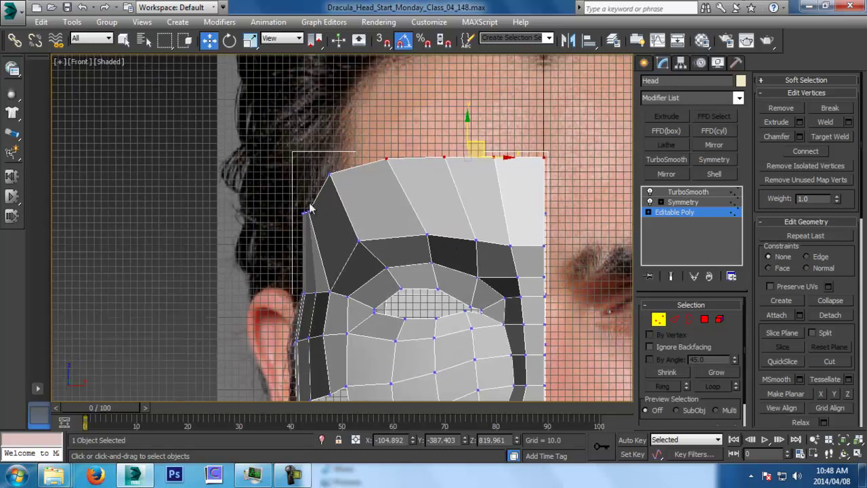
{"action": "left_click", "coordinate": [308, 213]}
{"action": "left_click_drag", "start_coordinate": [334, 211], "coordinate": [376, 181]}
{"action": "left_click", "coordinate": [330, 175]}
{"action": "left_click", "coordinate": [389, 158]}
{"action": "left_click_drag", "start_coordinate": [416, 161], "coordinate": [430, 171]}
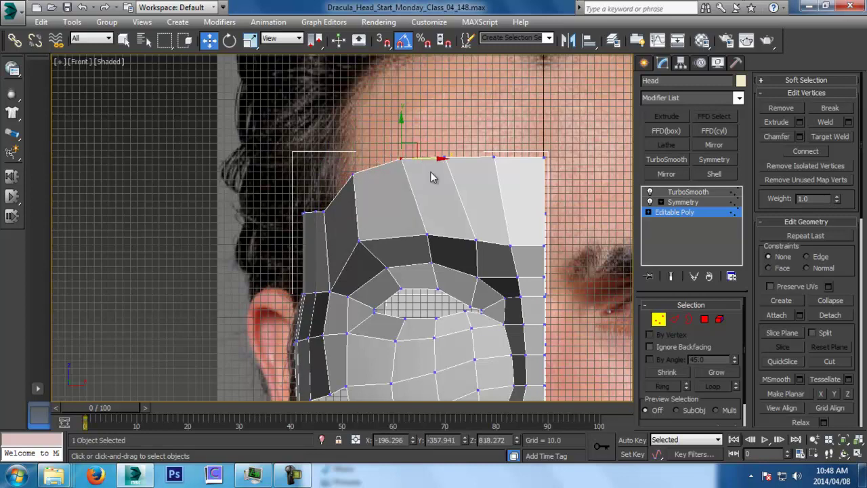
Step: Even out the spacing of the brow vertex and the inner upper forehead vertices in the front view
{"action": "left_click", "coordinate": [429, 233]}
{"action": "left_click_drag", "start_coordinate": [454, 233], "coordinate": [443, 234]}
{"action": "left_click", "coordinate": [444, 158]}
{"action": "left_click_drag", "start_coordinate": [468, 160], "coordinate": [521, 159]}
{"action": "left_click", "coordinate": [496, 159]}
{"action": "middle_click_drag", "start_coordinate": [476, 231], "coordinate": [482, 218]}
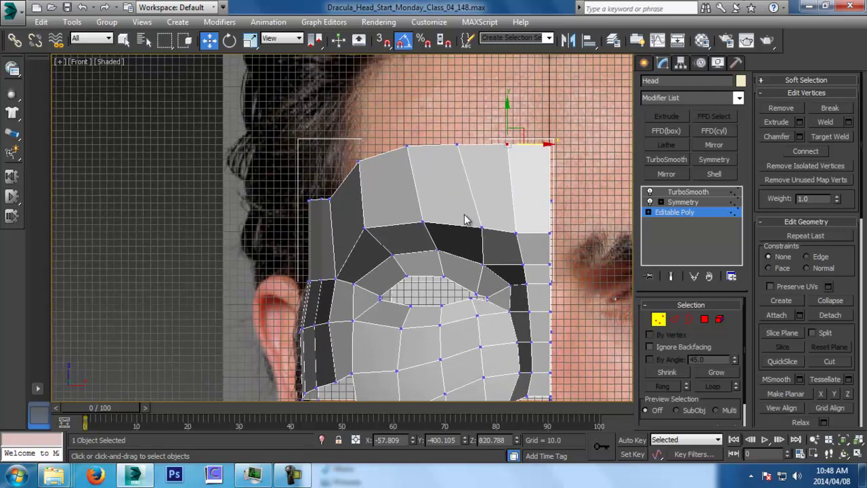
Step: Adjust the strip's vertices beside the eye and along its lower cheek edge in the side view, and save incrementally
{"action": "key", "text": "l"}
{"action": "scroll", "coordinate": [433, 159], "scroll_direction": "down", "scroll_amount": 2}
{"action": "middle_click_drag", "start_coordinate": [457, 256], "coordinate": [563, 198]}
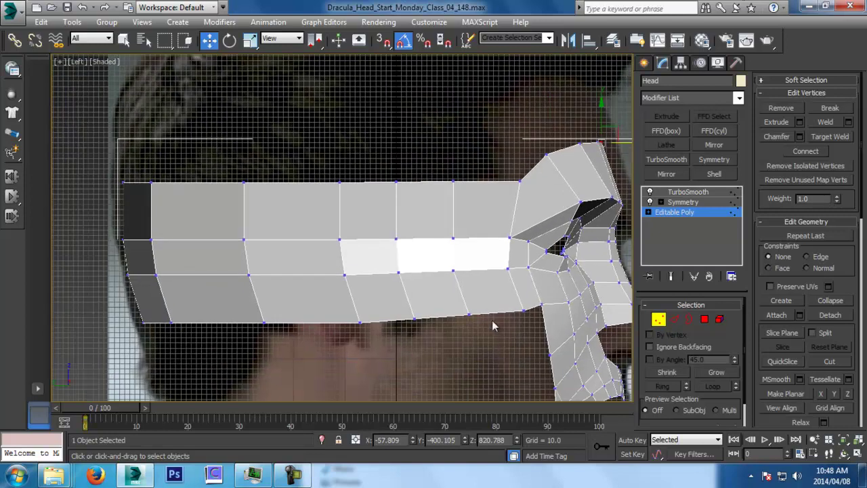
{"action": "left_click", "coordinate": [503, 241]}
{"action": "left_click_drag", "start_coordinate": [533, 254], "coordinate": [525, 295]}
{"action": "left_click", "coordinate": [525, 311]}
{"action": "left_click_drag", "start_coordinate": [447, 301], "coordinate": [480, 327]}
{"action": "left_click_drag", "start_coordinate": [408, 311], "coordinate": [460, 317], "text": "ctrl"}
{"action": "key", "text": "ctrl+s"}
Step: Move the strip's lower inner row of vertices down in the side view and undo the stray change
{"action": "middle_click_drag", "start_coordinate": [439, 224], "coordinate": [457, 269]}
{"action": "scroll", "coordinate": [457, 275], "scroll_direction": "down", "scroll_amount": 2}
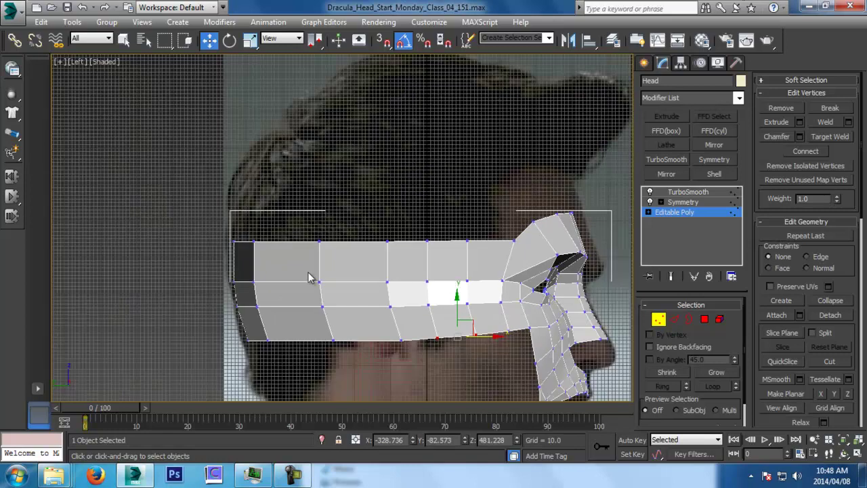
{"action": "middle_click_drag", "start_coordinate": [294, 272], "coordinate": [307, 236]}
{"action": "left_click_drag", "start_coordinate": [381, 286], "coordinate": [380, 287]}
{"action": "left_click_drag", "start_coordinate": [287, 241], "coordinate": [287, 251]}
{"action": "left_click_drag", "start_coordinate": [394, 257], "coordinate": [513, 251]}
{"action": "scroll", "coordinate": [408, 262], "scroll_direction": "up", "scroll_amount": 2}
{"action": "left_click", "coordinate": [459, 270]}
{"action": "key", "text": "ctrl+z"}
Step: Raise the strip's two inner vertex rows to space the rows evenly in the side view, and save incrementally
{"action": "left_click_drag", "start_coordinate": [501, 215], "coordinate": [522, 246]}
{"action": "left_click_drag", "start_coordinate": [243, 235], "coordinate": [149, 256]}
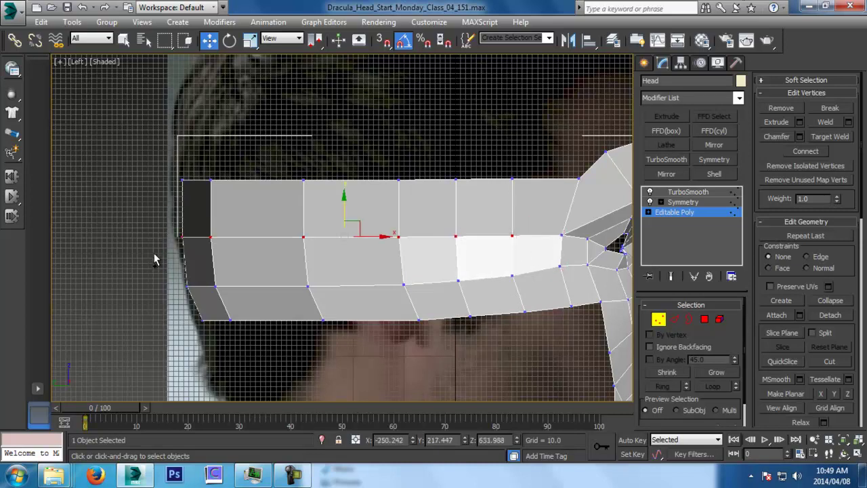
{"action": "left_click_drag", "start_coordinate": [341, 214], "coordinate": [342, 206]}
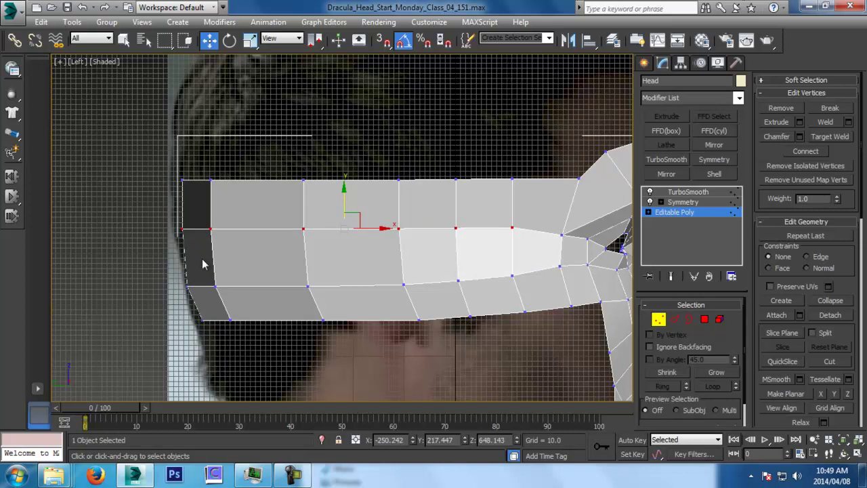
{"action": "left_click_drag", "start_coordinate": [332, 307], "coordinate": [331, 306]}
{"action": "left_click_drag", "start_coordinate": [238, 263], "coordinate": [236, 255]}
{"action": "left_click_drag", "start_coordinate": [374, 265], "coordinate": [416, 294]}
{"action": "left_click_drag", "start_coordinate": [401, 259], "coordinate": [403, 253]}
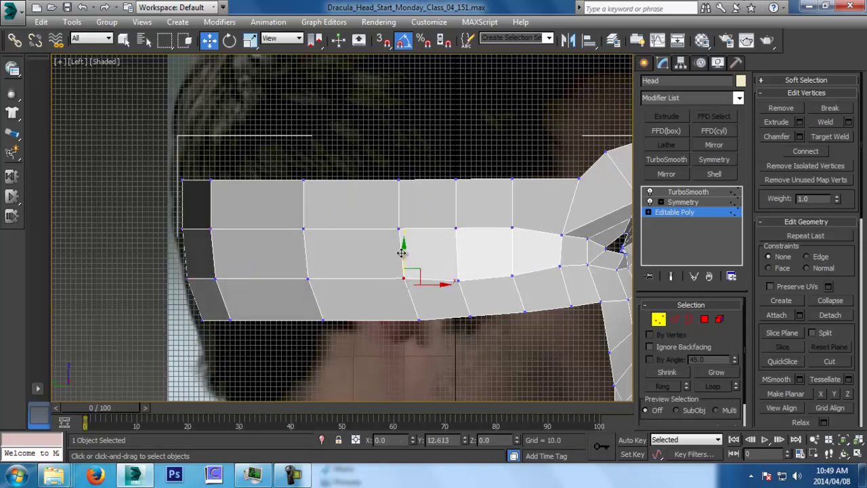
{"action": "left_click_drag", "start_coordinate": [451, 271], "coordinate": [457, 252]}
{"action": "key", "text": "ctrl+s"}
Step: Extrude the strip's upper border edges upward about 86 units and shift them inward about 21 units in the front view
{"action": "middle_click_drag", "start_coordinate": [603, 247], "coordinate": [598, 258]}
{"action": "scroll", "coordinate": [547, 306], "scroll_direction": "down", "scroll_amount": 2}
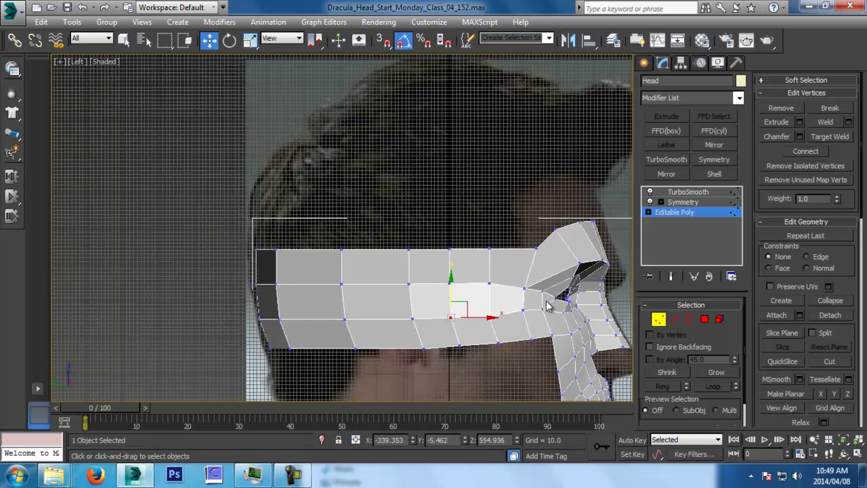
{"action": "left_click", "coordinate": [677, 322]}
{"action": "middle_click_drag", "start_coordinate": [442, 251], "coordinate": [441, 254]}
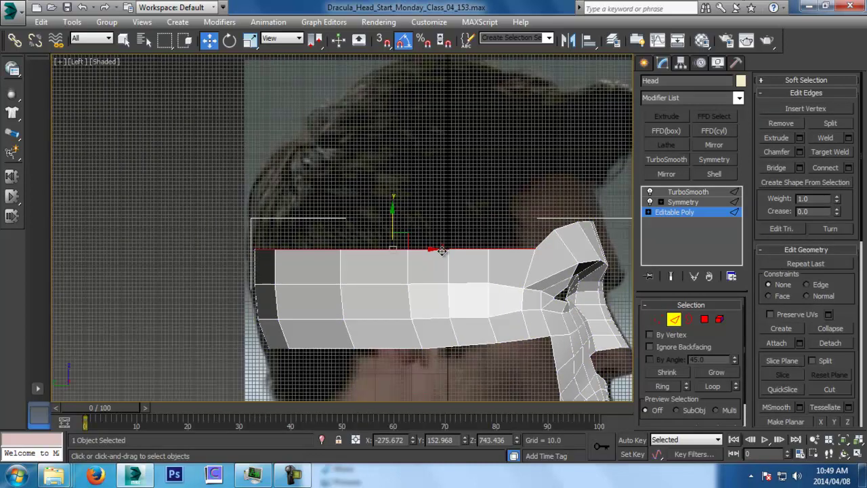
{"action": "left_click_drag", "start_coordinate": [393, 229], "coordinate": [398, 198]}
{"action": "key", "text": "f"}
{"action": "middle_click_drag", "start_coordinate": [398, 197], "coordinate": [420, 223]}
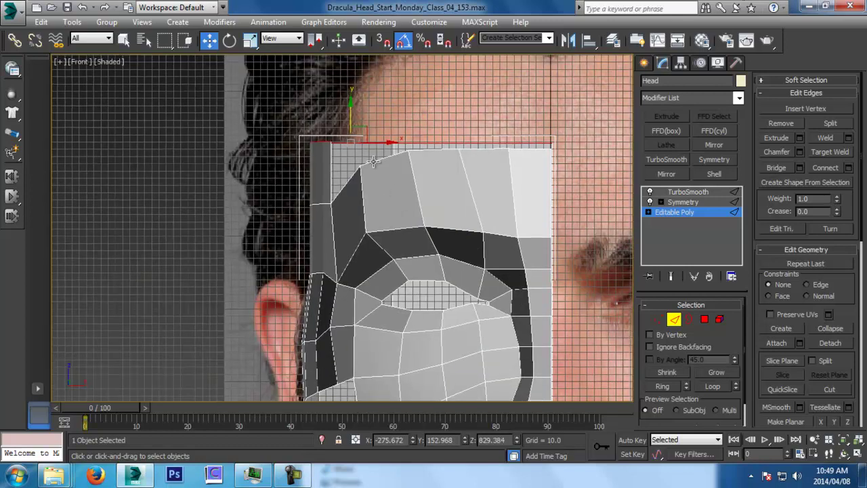
{"action": "left_click_drag", "start_coordinate": [379, 145], "coordinate": [397, 147]}
{"action": "middle_click_drag", "start_coordinate": [373, 190], "coordinate": [382, 157]}
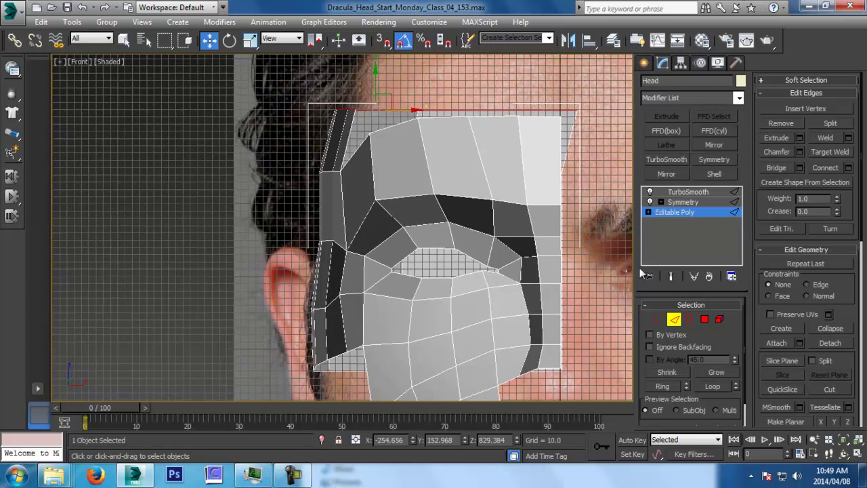
Step: Adjust the strip's inner rows of side vertices beside the ear to follow the head outline in the front view
{"action": "left_click", "coordinate": [658, 320]}
{"action": "middle_click_drag", "start_coordinate": [399, 290], "coordinate": [399, 274]}
{"action": "scroll", "coordinate": [366, 254], "scroll_direction": "up", "scroll_amount": 2}
{"action": "left_click_drag", "start_coordinate": [334, 230], "coordinate": [338, 221]}
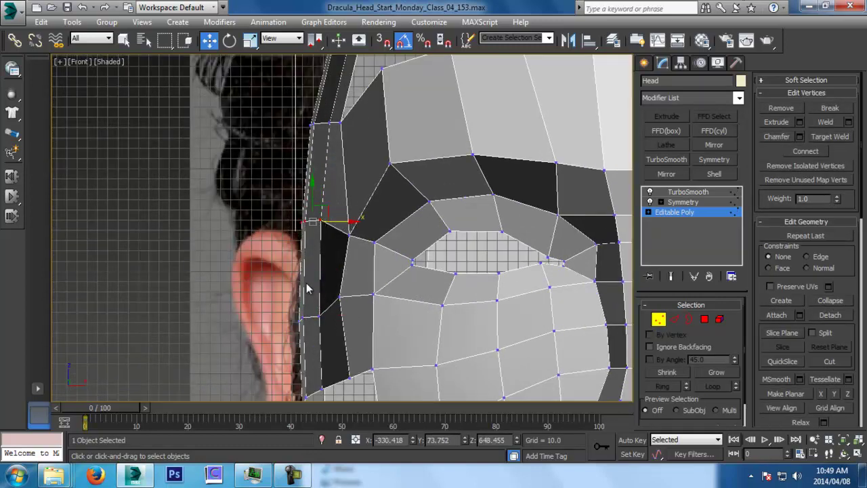
{"action": "left_click_drag", "start_coordinate": [330, 332], "coordinate": [344, 313]}
{"action": "scroll", "coordinate": [344, 311], "scroll_direction": "down", "scroll_amount": 2}
{"action": "middle_click_drag", "start_coordinate": [345, 311], "coordinate": [345, 337]}
{"action": "scroll", "coordinate": [341, 368], "scroll_direction": "down", "scroll_amount": 2}
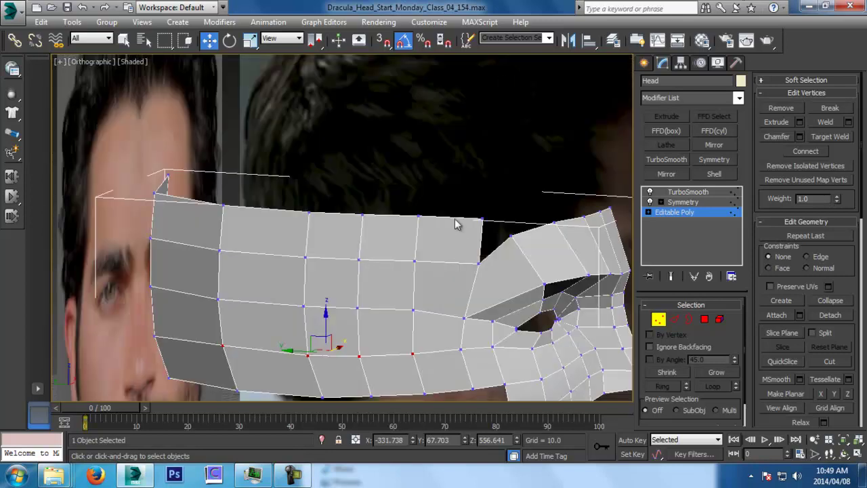
Step: Target-weld the newest row's front corner vertex to the forehead's outer upper vertex
{"action": "left_click", "coordinate": [830, 137]}
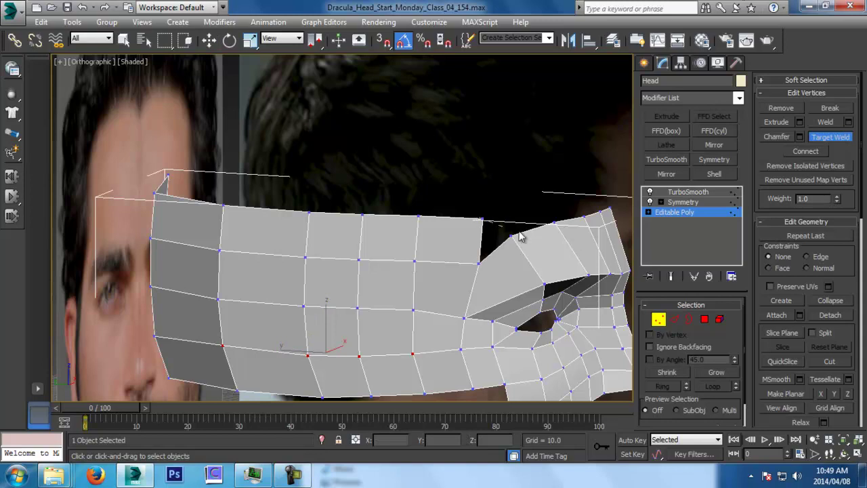
{"action": "left_click", "coordinate": [510, 236]}
{"action": "middle_click_drag", "start_coordinate": [544, 238], "coordinate": [406, 224]}
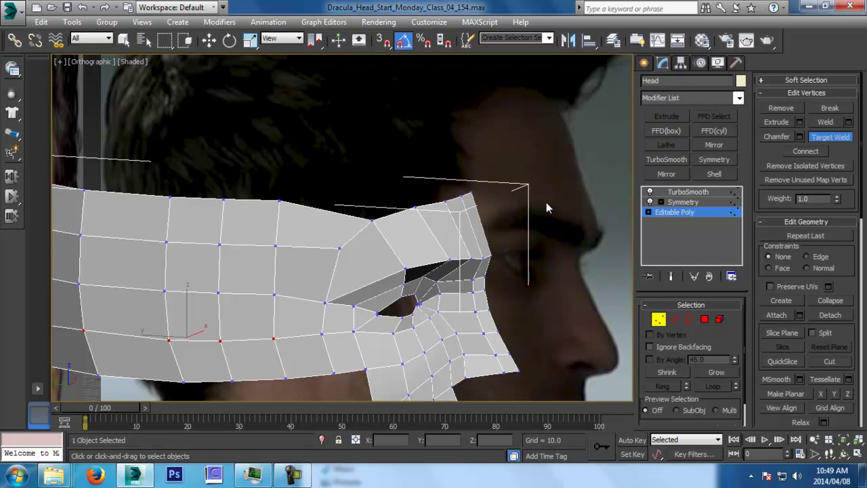
Step: Nudge the upper-edge vertex behind the temple along X in the perspective view
{"action": "scroll", "coordinate": [546, 202], "scroll_direction": "down", "scroll_amount": 5}
{"action": "middle_click_drag", "start_coordinate": [546, 202], "coordinate": [532, 140]}
{"action": "middle_click_drag", "start_coordinate": [536, 229], "coordinate": [471, 263], "text": "alt"}
{"action": "key", "text": "p"}
{"action": "key", "text": "z"}
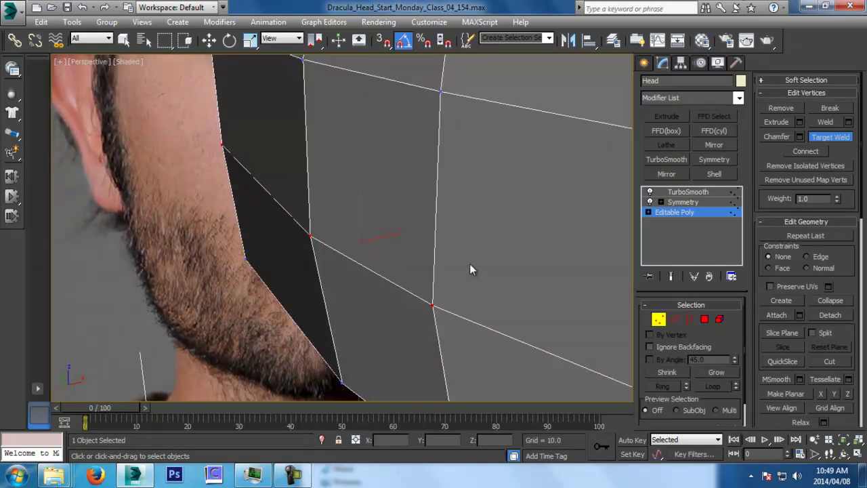
{"action": "scroll", "coordinate": [470, 264], "scroll_direction": "down", "scroll_amount": 4}
{"action": "scroll", "coordinate": [388, 255], "scroll_direction": "down", "scroll_amount": 6}
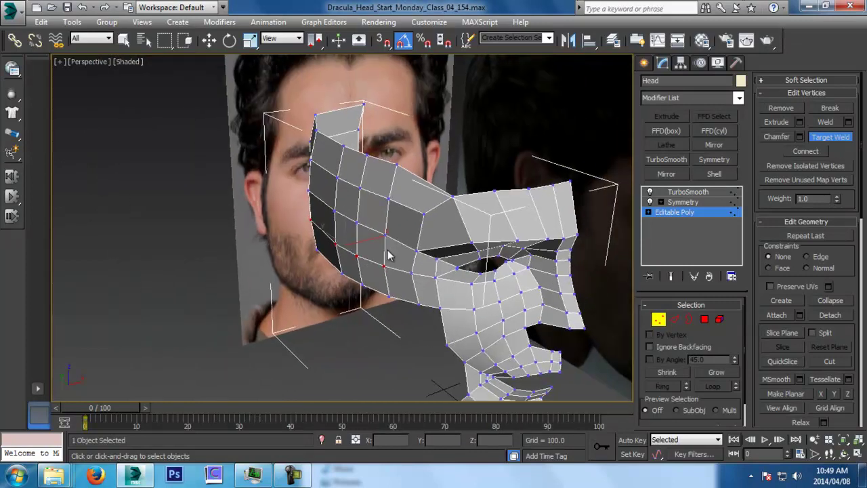
{"action": "key", "text": "j"}
{"action": "middle_click_drag", "start_coordinate": [405, 186], "coordinate": [457, 242]}
{"action": "scroll", "coordinate": [387, 225], "scroll_direction": "down", "scroll_amount": 3}
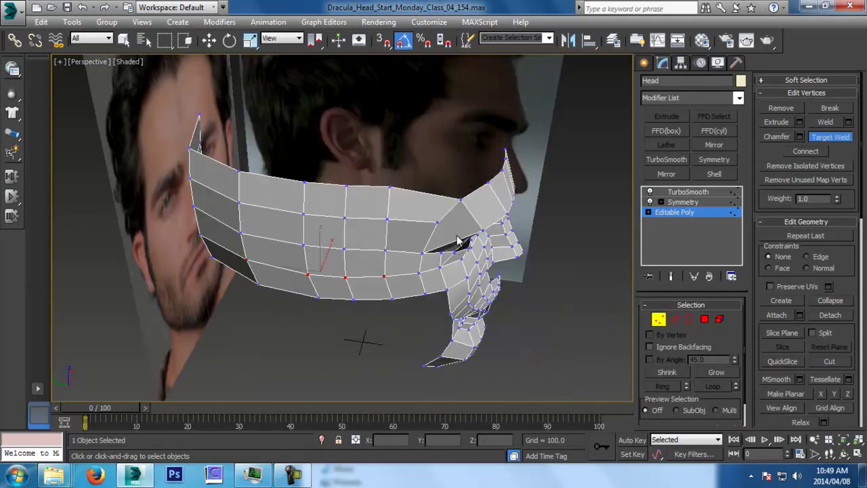
{"action": "key", "text": "w"}
{"action": "left_click_drag", "start_coordinate": [373, 161], "coordinate": [406, 197]}
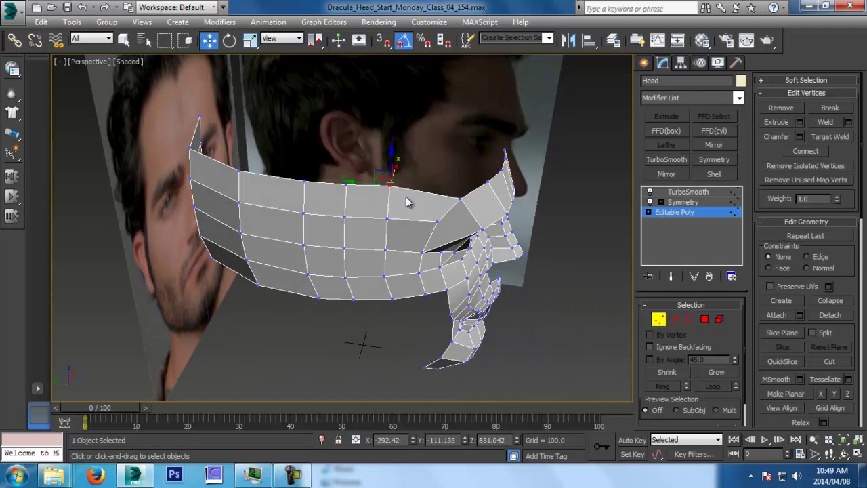
Step: Shift the upper vertices behind the temple toward the forehead in the side view so their edges slant forward
{"action": "key", "text": "l"}
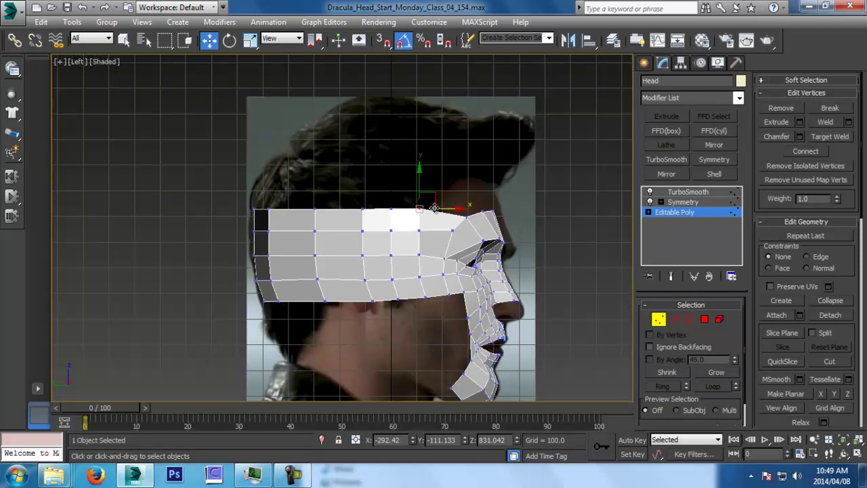
{"action": "scroll", "coordinate": [431, 206], "scroll_direction": "up", "scroll_amount": 5}
{"action": "left_click_drag", "start_coordinate": [412, 200], "coordinate": [458, 201]}
{"action": "middle_click_drag", "start_coordinate": [465, 223], "coordinate": [469, 177]}
{"action": "key", "text": "F3"}
{"action": "left_click_drag", "start_coordinate": [436, 222], "coordinate": [463, 215]}
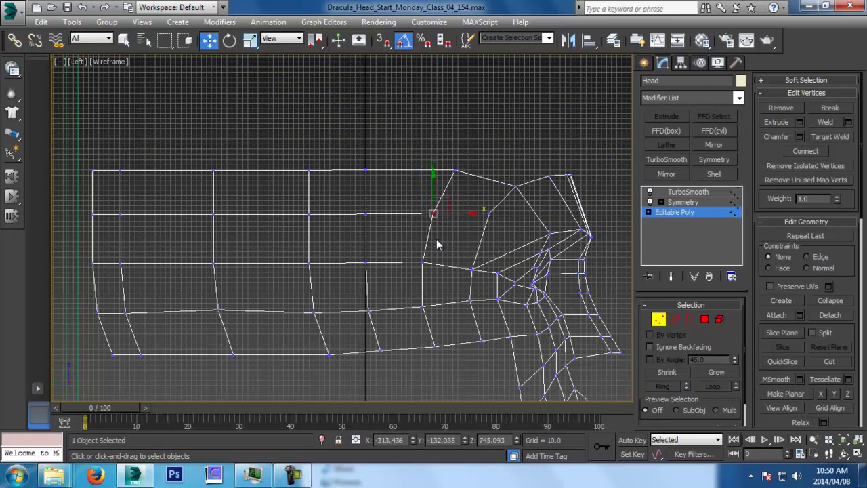
{"action": "left_click_drag", "start_coordinate": [363, 159], "coordinate": [414, 171]}
{"action": "left_click_drag", "start_coordinate": [298, 160], "coordinate": [336, 175]}
Step: Move the two vertex columns behind the ear toward the back of the head in the side view
{"action": "left_click", "coordinate": [329, 353]}
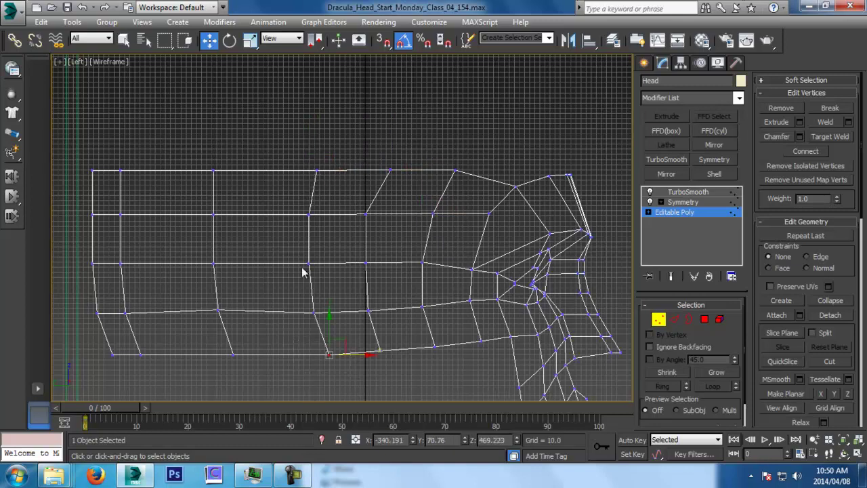
{"action": "left_click_drag", "start_coordinate": [343, 314], "coordinate": [360, 383]}
{"action": "left_click_drag", "start_coordinate": [348, 264], "coordinate": [326, 265]}
{"action": "middle_click_drag", "start_coordinate": [182, 196], "coordinate": [218, 188]}
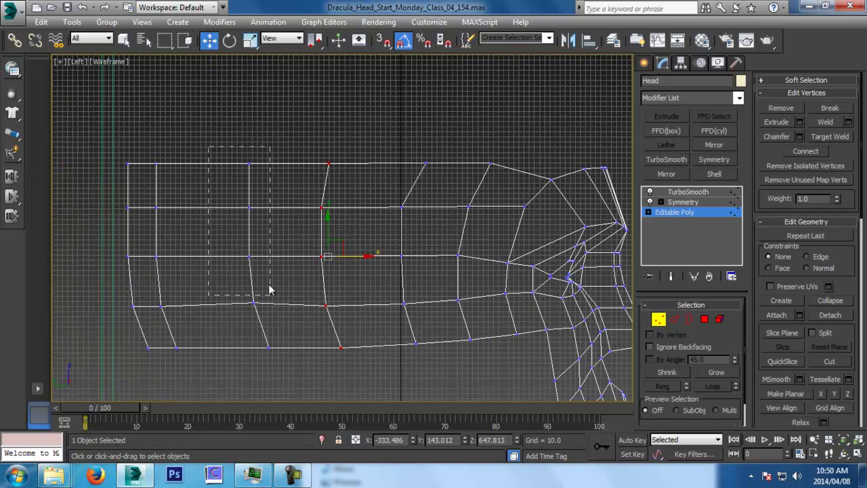
{"action": "left_click_drag", "start_coordinate": [350, 402], "coordinate": [355, 402]}
{"action": "mouse_move", "coordinate": [313, 258]}
{"action": "left_mouse_down"}
{"action": "mouse_move", "coordinate": [293, 259]}
{"action": "mouse_move", "coordinate": [299, 261]}
{"action": "left_mouse_up"}
Step: Nudge the two rear vertex columns along the skull curve toward the back in the top view
{"action": "key", "text": "t"}
{"action": "scroll", "coordinate": [343, 242], "scroll_direction": "down", "scroll_amount": 3}
{"action": "middle_click_drag", "start_coordinate": [343, 242], "coordinate": [328, 323]}
{"action": "scroll", "coordinate": [334, 224], "scroll_direction": "up", "scroll_amount": 2}
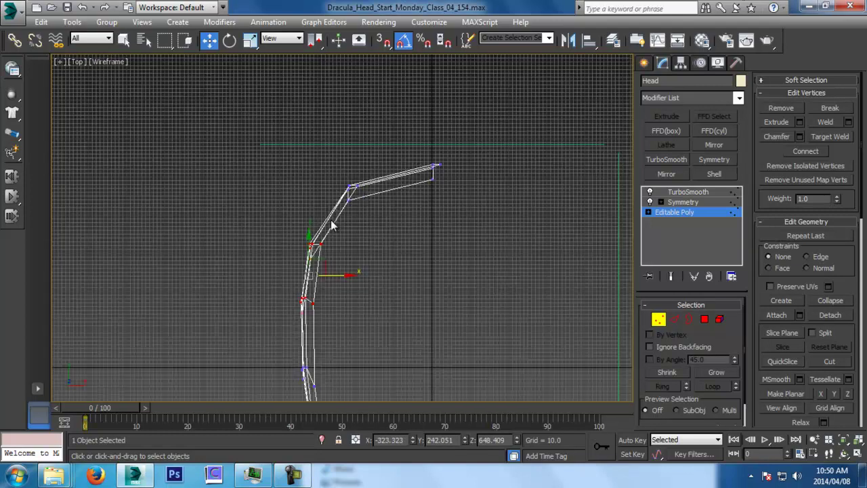
{"action": "left_click_drag", "start_coordinate": [309, 251], "coordinate": [309, 246]}
{"action": "middle_click_drag", "start_coordinate": [355, 307], "coordinate": [368, 279]}
Step: Shift the two vertex columns between the ear and the temple slightly toward the back in the side view
{"action": "key", "text": "l"}
{"action": "left_click_drag", "start_coordinate": [447, 381], "coordinate": [446, 379]}
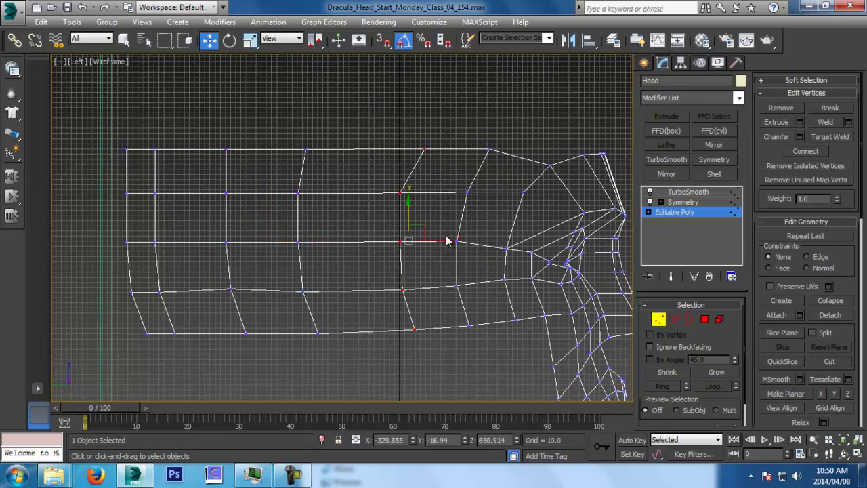
{"action": "key", "text": "F3"}
{"action": "mouse_move", "coordinate": [441, 240]}
{"action": "left_mouse_down"}
{"action": "mouse_move", "coordinate": [412, 244]}
{"action": "mouse_move", "coordinate": [425, 251]}
{"action": "left_mouse_up"}
{"action": "key", "text": "F3"}
{"action": "left_click_drag", "start_coordinate": [467, 145], "coordinate": [515, 169]}
{"action": "left_click", "coordinate": [468, 190], "text": "ctrl"}
{"action": "left_click_drag", "start_coordinate": [442, 209], "coordinate": [474, 341], "text": "ctrl"}
{"action": "left_click_drag", "start_coordinate": [499, 240], "coordinate": [463, 219]}
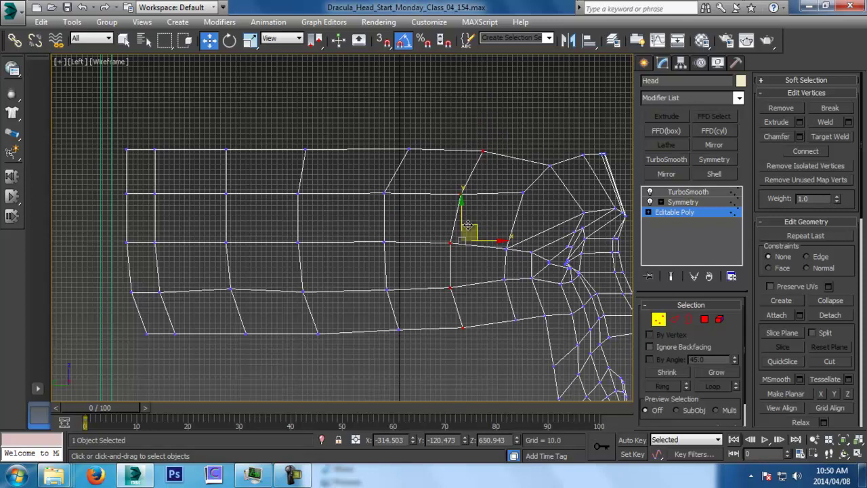
Step: Check the respaced strip in the shaded perspective view, save incrementally, and leave vertex editing
{"action": "key", "text": "p"}
{"action": "key", "text": "z"}
{"action": "key", "text": "F3"}
{"action": "middle_click_drag", "start_coordinate": [423, 259], "coordinate": [343, 185], "text": "alt"}
{"action": "key", "text": "alt+z"}
{"action": "left_click_drag", "start_coordinate": [343, 184], "coordinate": [359, 261]}
{"action": "middle_click_drag", "start_coordinate": [359, 261], "coordinate": [308, 306], "text": "alt"}
{"action": "middle_click_drag", "start_coordinate": [342, 279], "coordinate": [463, 359], "text": "alt"}
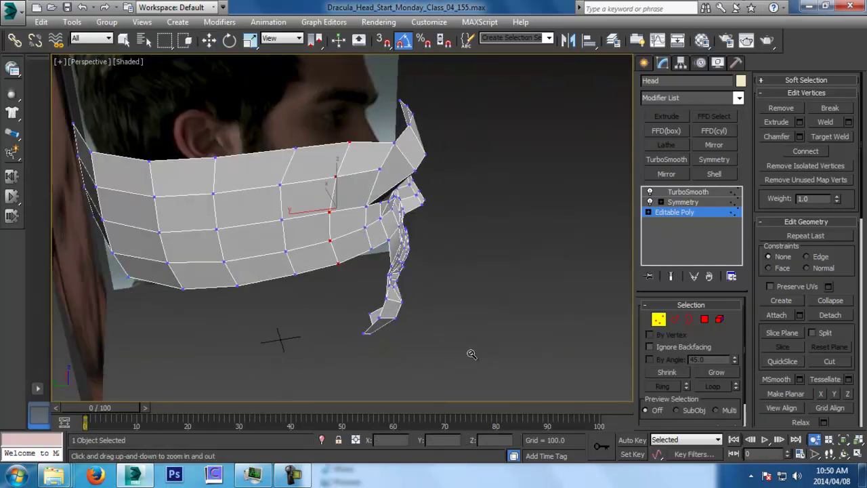
{"action": "left_click", "coordinate": [659, 320]}
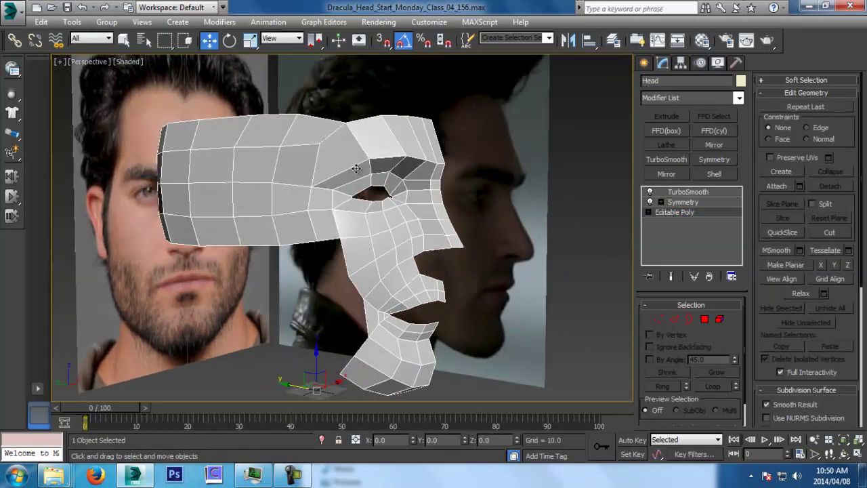
Step: Extrude the top border edges of the head's side and back upward by one polygon row in the side view
{"action": "middle_click_drag", "start_coordinate": [356, 169], "coordinate": [375, 187], "text": "alt"}
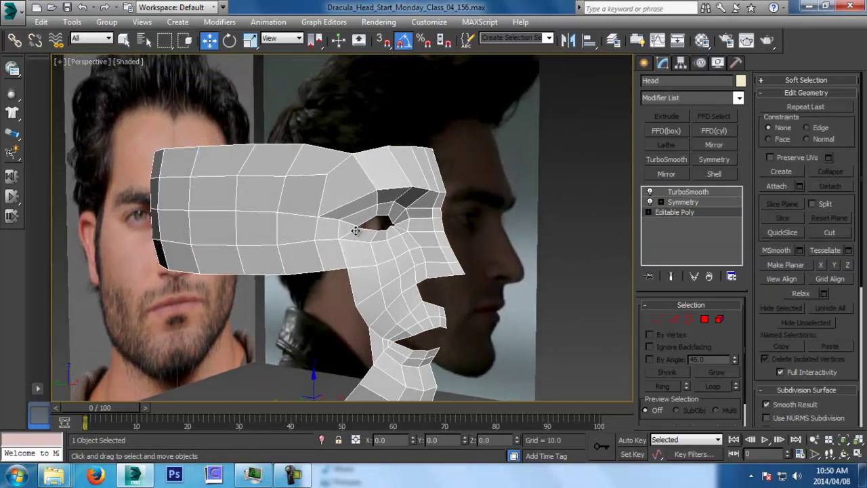
{"action": "key", "text": "l"}
{"action": "left_click", "coordinate": [676, 321]}
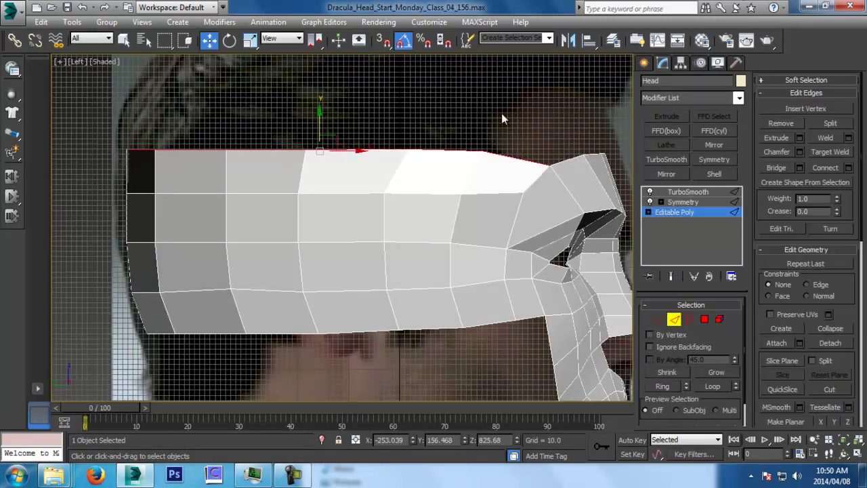
{"action": "middle_click_drag", "start_coordinate": [333, 163], "coordinate": [345, 201]}
{"action": "left_click_drag", "start_coordinate": [330, 166], "coordinate": [330, 113]}
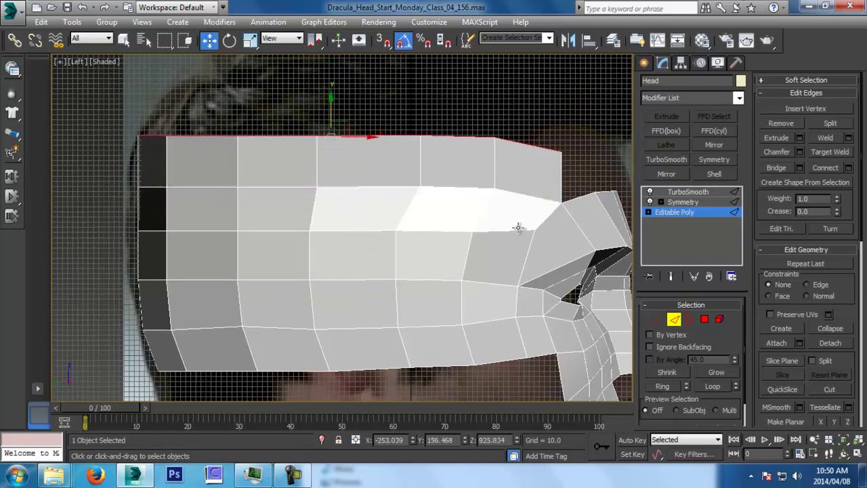
Step: Shift the vertices of the two uppermost rows toward the face in the side view, starting at the back of the skull
{"action": "left_click", "coordinate": [659, 320]}
{"action": "left_click_drag", "start_coordinate": [145, 147], "coordinate": [219, 135]}
{"action": "left_click_drag", "start_coordinate": [119, 177], "coordinate": [194, 188]}
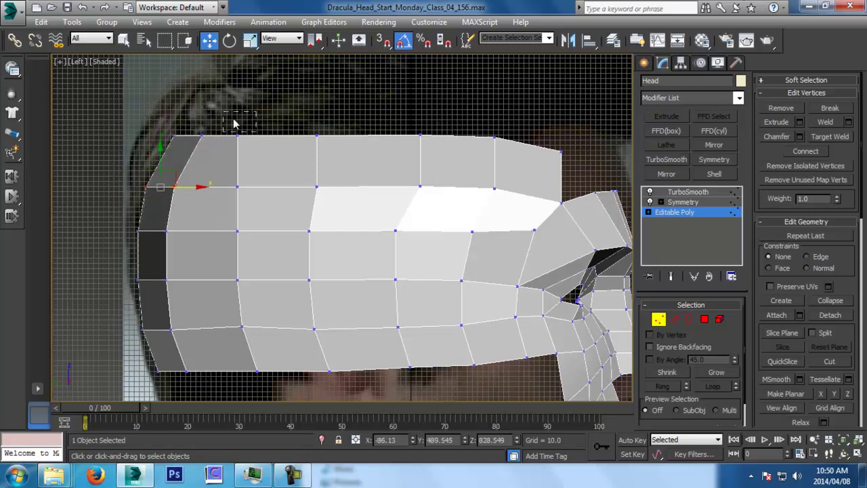
{"action": "left_click_drag", "start_coordinate": [364, 158], "coordinate": [364, 158]}
{"action": "left_click_drag", "start_coordinate": [311, 137], "coordinate": [336, 142]}
{"action": "left_click_drag", "start_coordinate": [391, 117], "coordinate": [550, 141]}
Step: Move the new top row inward toward the head's centre in the front view
{"action": "middle_click_drag", "start_coordinate": [576, 199], "coordinate": [431, 206]}
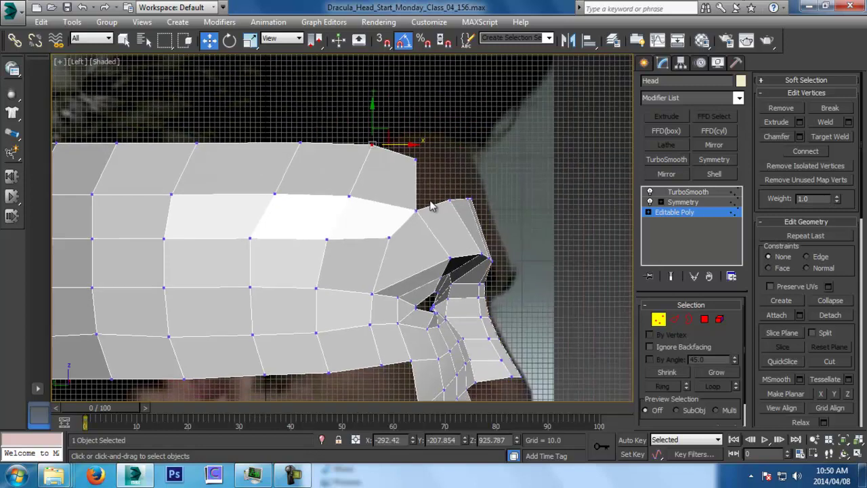
{"action": "key", "text": "f"}
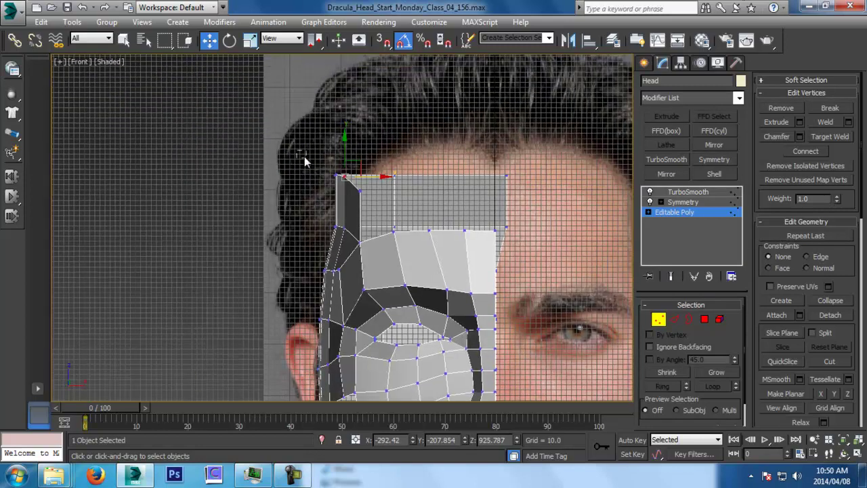
{"action": "left_click_drag", "start_coordinate": [398, 205], "coordinate": [412, 190]}
{"action": "middle_click_drag", "start_coordinate": [447, 238], "coordinate": [434, 229]}
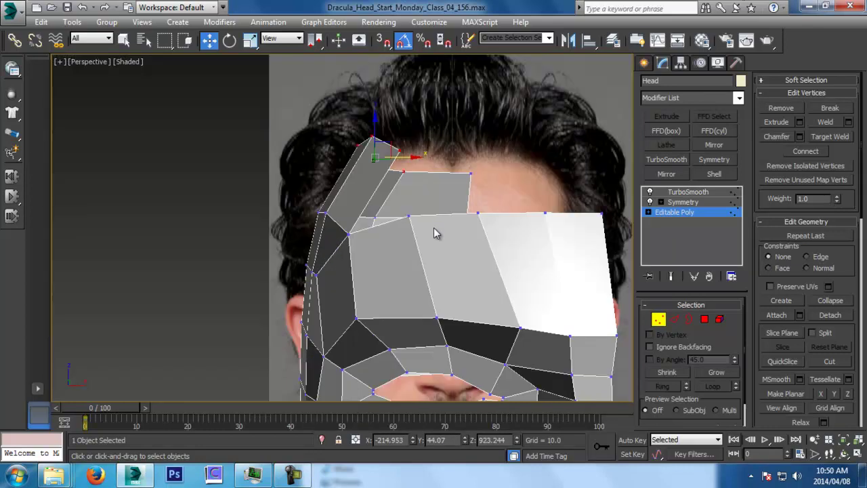
Step: Target weld the new row's front vertex to the neighbouring top vertex of the forehead
{"action": "middle_click_drag", "start_coordinate": [434, 227], "coordinate": [379, 230], "text": "alt"}
{"action": "left_click", "coordinate": [830, 136]}
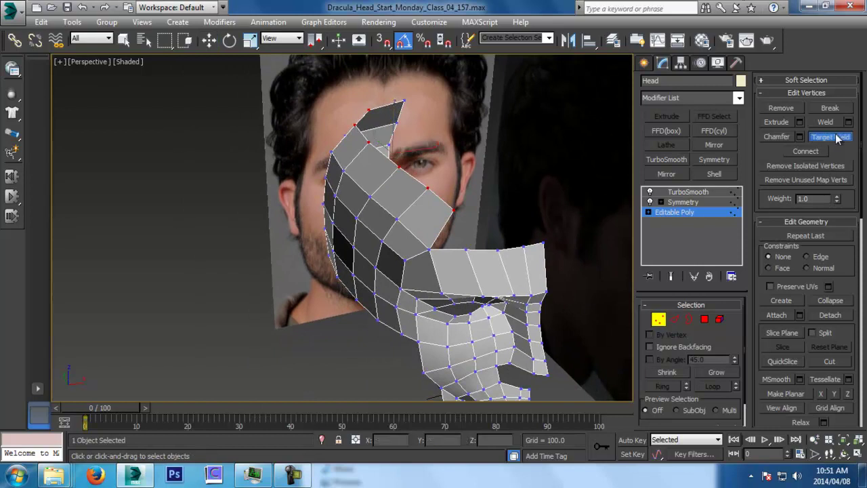
{"action": "left_click", "coordinate": [465, 250]}
{"action": "middle_click_drag", "start_coordinate": [479, 276], "coordinate": [546, 265], "text": "alt"}
Step: Lower the top-row vertex beside the weld and move it forward to soften the slope above the temple
{"action": "key", "text": "w"}
{"action": "left_click", "coordinate": [476, 157]}
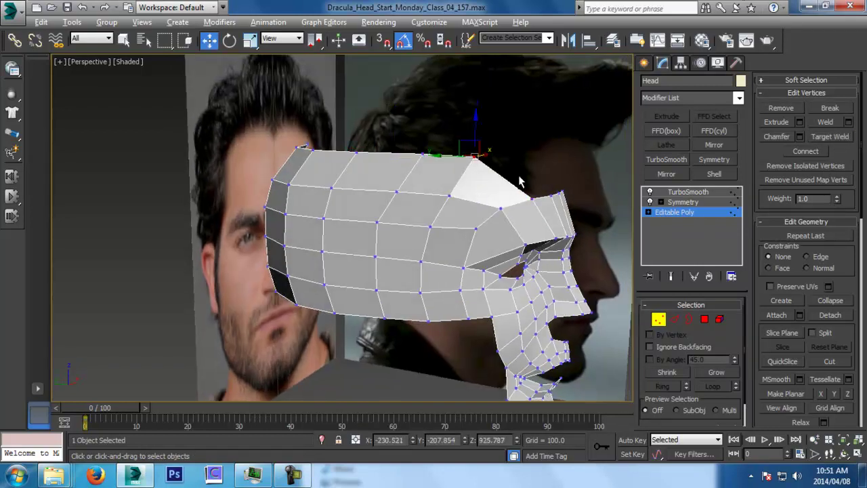
{"action": "middle_click_drag", "start_coordinate": [516, 182], "coordinate": [483, 144], "text": "alt"}
{"action": "left_click_drag", "start_coordinate": [448, 161], "coordinate": [456, 161]}
{"action": "left_click_drag", "start_coordinate": [481, 128], "coordinate": [481, 139]}
Step: Raise the middle vertices of the top row in the side view to give the skull a rounder outline
{"action": "key", "text": "l"}
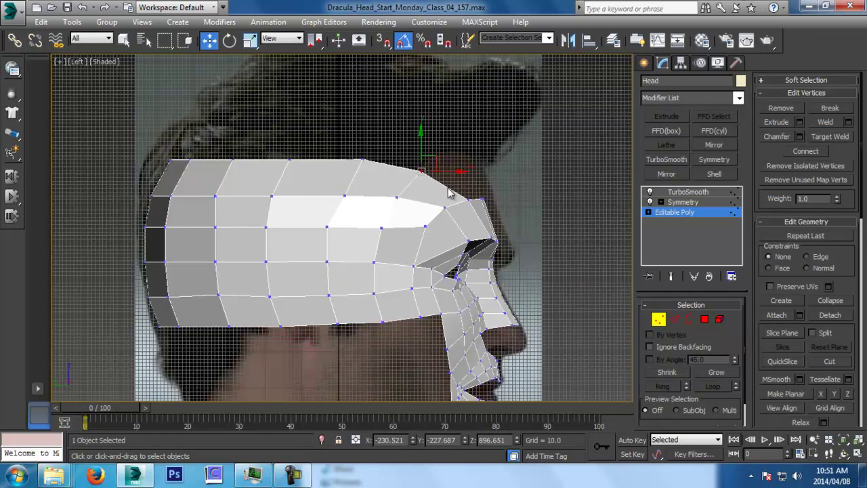
{"action": "scroll", "coordinate": [370, 161], "scroll_direction": "up", "scroll_amount": 3}
{"action": "left_click", "coordinate": [405, 169]}
{"action": "left_click_drag", "start_coordinate": [405, 144], "coordinate": [406, 126]}
{"action": "left_click", "coordinate": [303, 169]}
{"action": "left_click_drag", "start_coordinate": [302, 151], "coordinate": [302, 131]}
{"action": "left_click", "coordinate": [221, 168]}
{"action": "left_click_drag", "start_coordinate": [219, 147], "coordinate": [218, 126]}
Step: Reposition the rearmost top-row vertices in the side view along the curve of the back of the skull
{"action": "left_click", "coordinate": [161, 168]}
{"action": "left_click_drag", "start_coordinate": [168, 150], "coordinate": [162, 133]}
{"action": "left_click_drag", "start_coordinate": [165, 179], "coordinate": [175, 180]}
{"action": "mouse_move", "coordinate": [148, 148]}
{"action": "left_mouse_down"}
{"action": "mouse_move", "coordinate": [147, 158]}
{"action": "mouse_move", "coordinate": [162, 148]}
{"action": "left_mouse_up"}
{"action": "left_click", "coordinate": [162, 168]}
Step: Raise the second row's vertices between the back and the temple to even out the spacing below the top row
{"action": "left_click_drag", "start_coordinate": [237, 233], "coordinate": [282, 245]}
{"action": "left_click_drag", "start_coordinate": [237, 195], "coordinate": [236, 181]}
{"action": "left_click_drag", "start_coordinate": [401, 234], "coordinate": [401, 234]}
{"action": "left_click_drag", "start_coordinate": [378, 190], "coordinate": [378, 173]}
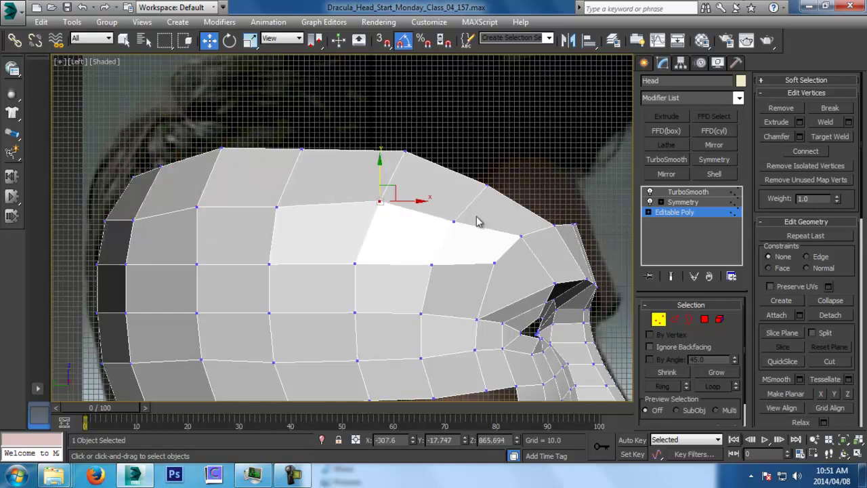
{"action": "left_click_drag", "start_coordinate": [456, 224], "coordinate": [465, 233]}
{"action": "left_click_drag", "start_coordinate": [453, 197], "coordinate": [454, 184]}
Step: Raise the third row's vertices in the side view so the polygon rows are more evenly spaced
{"action": "middle_click_drag", "start_coordinate": [427, 225], "coordinate": [502, 189]}
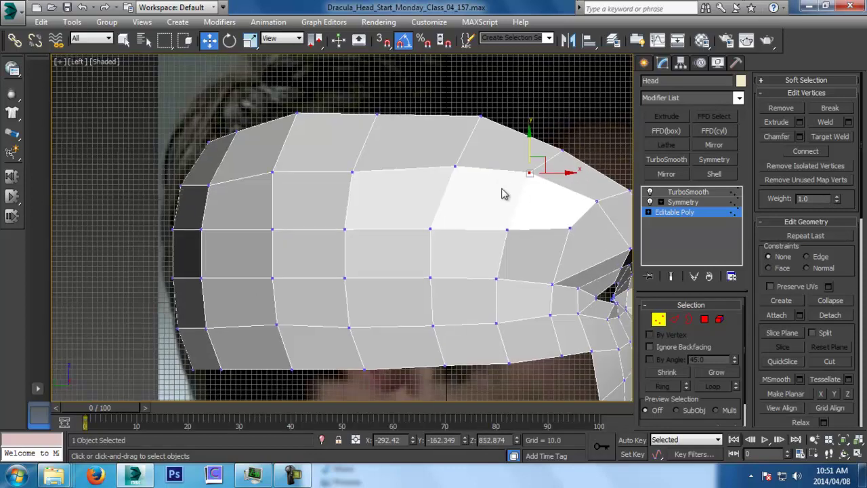
{"action": "left_click_drag", "start_coordinate": [537, 239], "coordinate": [538, 240]}
{"action": "left_click_drag", "start_coordinate": [507, 199], "coordinate": [508, 186]}
{"action": "left_click_drag", "start_coordinate": [424, 212], "coordinate": [430, 191]}
{"action": "left_click_drag", "start_coordinate": [358, 234], "coordinate": [346, 197]}
{"action": "left_click_drag", "start_coordinate": [258, 212], "coordinate": [275, 197]}
Step: Fine-tune vertex heights in the upper rows toward the back of the skull and save the scene incrementally
{"action": "left_click_drag", "start_coordinate": [340, 157], "coordinate": [379, 182]}
{"action": "left_click_drag", "start_coordinate": [355, 150], "coordinate": [355, 141]}
{"action": "left_click_drag", "start_coordinate": [187, 193], "coordinate": [212, 170]}
{"action": "key", "text": "ctrl+s"}
{"action": "left_click_drag", "start_coordinate": [261, 182], "coordinate": [274, 148]}
{"action": "left_click_drag", "start_coordinate": [248, 208], "coordinate": [283, 234]}
{"action": "left_click_drag", "start_coordinate": [274, 199], "coordinate": [274, 204]}
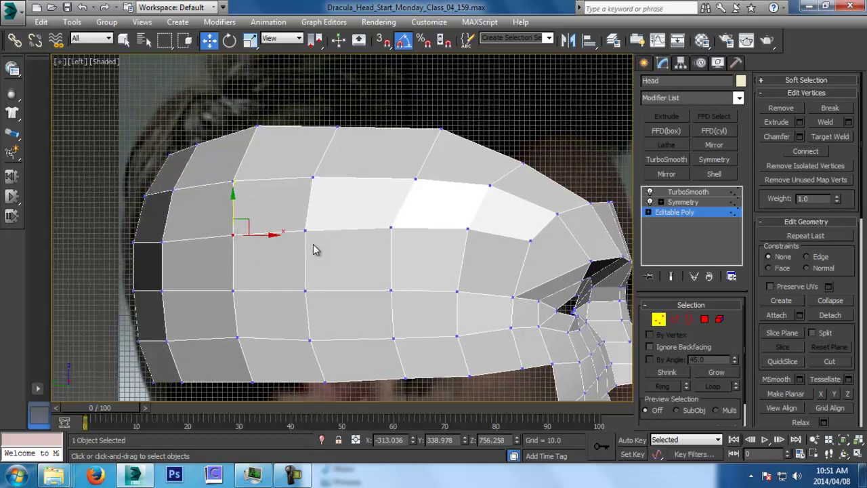
Step: Examine the curvature of the reshaped side and back mesh from several angles in the perspective view
{"action": "key", "text": "p"}
{"action": "key", "text": "z"}
{"action": "key", "text": "alt+z"}
{"action": "middle_click_drag", "start_coordinate": [334, 259], "coordinate": [425, 174], "text": "alt"}
{"action": "left_click_drag", "start_coordinate": [426, 174], "coordinate": [498, 362]}
{"action": "middle_click_drag", "start_coordinate": [505, 264], "coordinate": [427, 296], "text": "alt"}
{"action": "left_click_drag", "start_coordinate": [478, 318], "coordinate": [490, 295]}
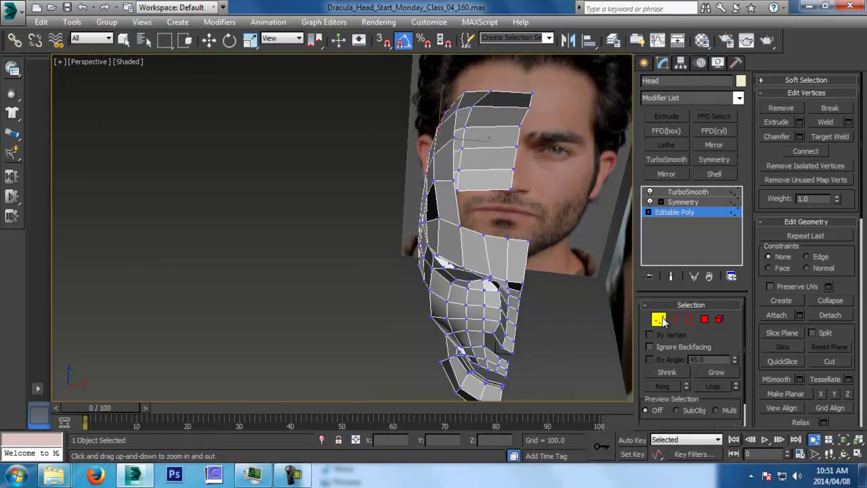
Step: Extrude the forehead's top border edges upward and back in two rows following the profile in the side view
{"action": "left_click", "coordinate": [675, 321]}
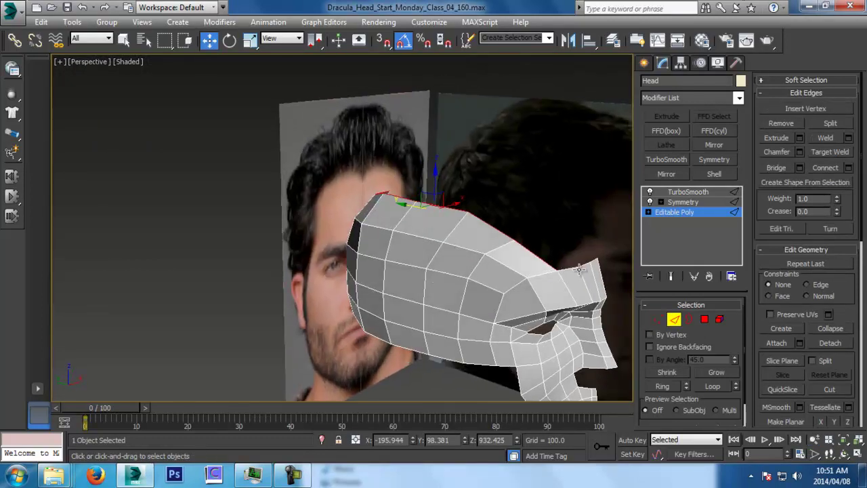
{"action": "left_click", "coordinate": [576, 268]}
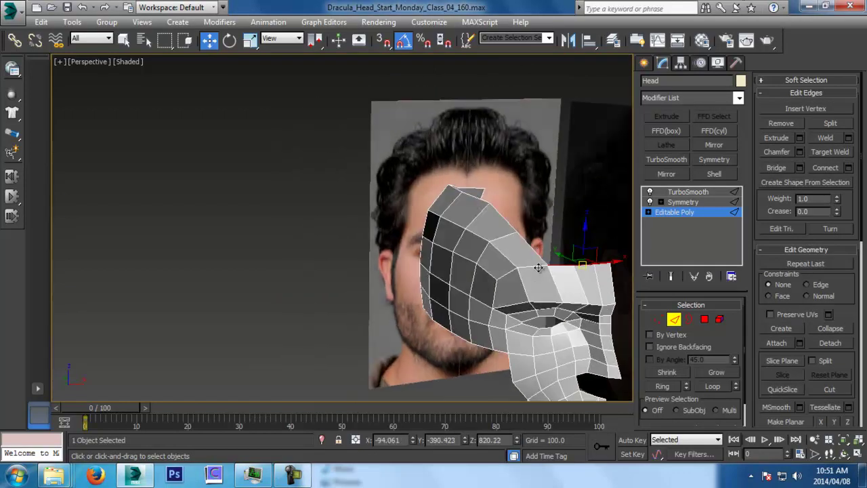
{"action": "key", "text": "l"}
{"action": "left_click_drag", "start_coordinate": [583, 248], "coordinate": [439, 170]}
{"action": "middle_click_drag", "start_coordinate": [519, 207], "coordinate": [434, 315]}
Step: Target weld the forehead strip's outer vertices to the matching top-row vertices of the side mesh
{"action": "key", "text": "p"}
{"action": "middle_click_drag", "start_coordinate": [443, 190], "coordinate": [505, 329], "text": "ctrl+alt"}
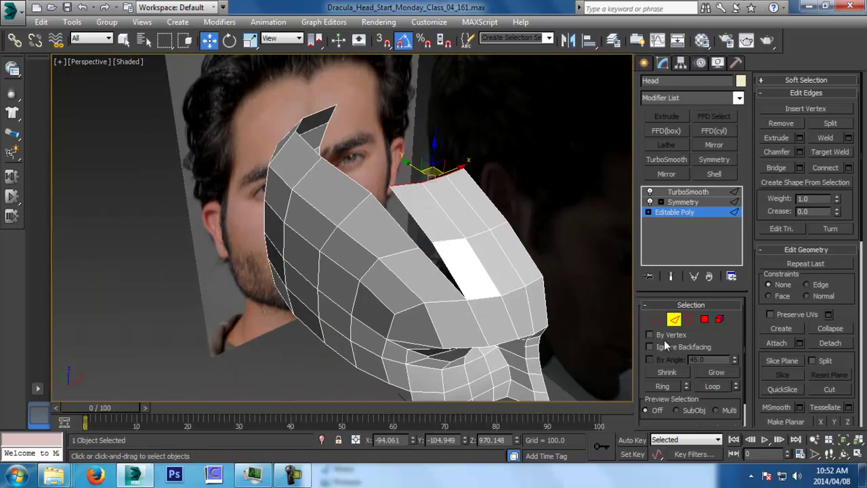
{"action": "left_click", "coordinate": [658, 319]}
{"action": "left_click", "coordinate": [831, 136]}
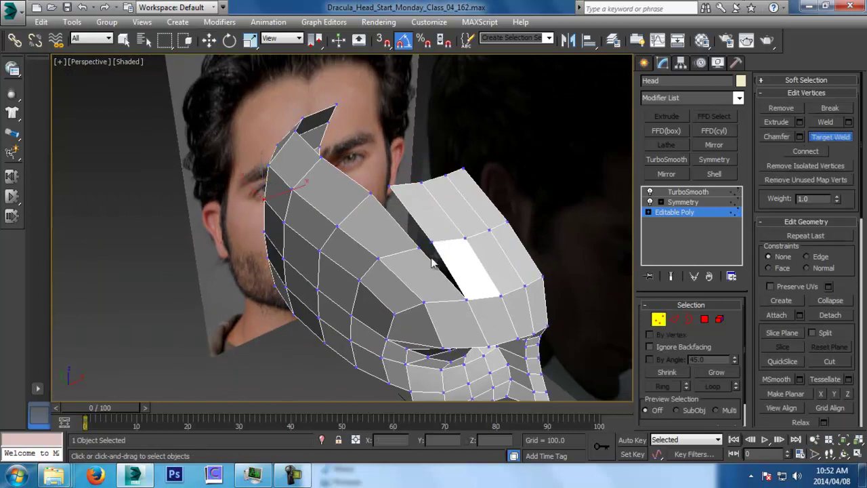
{"action": "left_click_drag", "start_coordinate": [430, 242], "coordinate": [416, 250]}
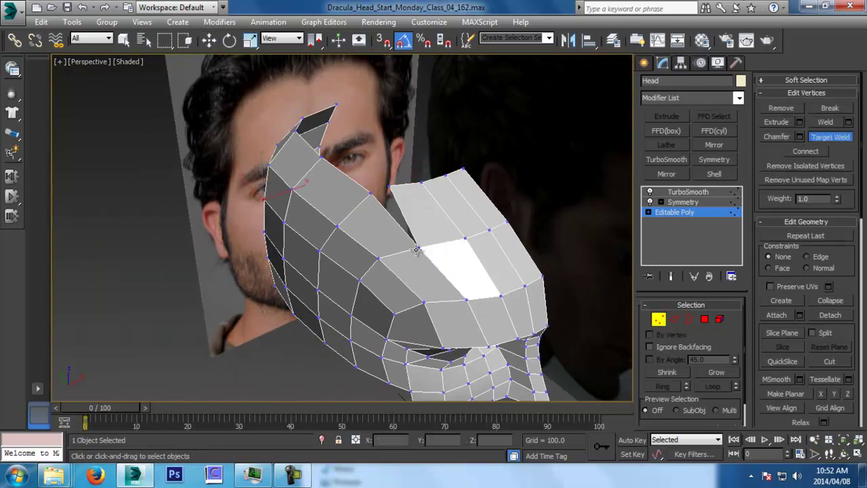
{"action": "left_click", "coordinate": [371, 193]}
{"action": "key", "text": "w"}
{"action": "middle_click_drag", "start_coordinate": [496, 242], "coordinate": [487, 253], "text": "alt"}
Step: Turn on the smoothed end result and refine the forehead strip's vertices against the profile photo in the side view
{"action": "key", "text": "l"}
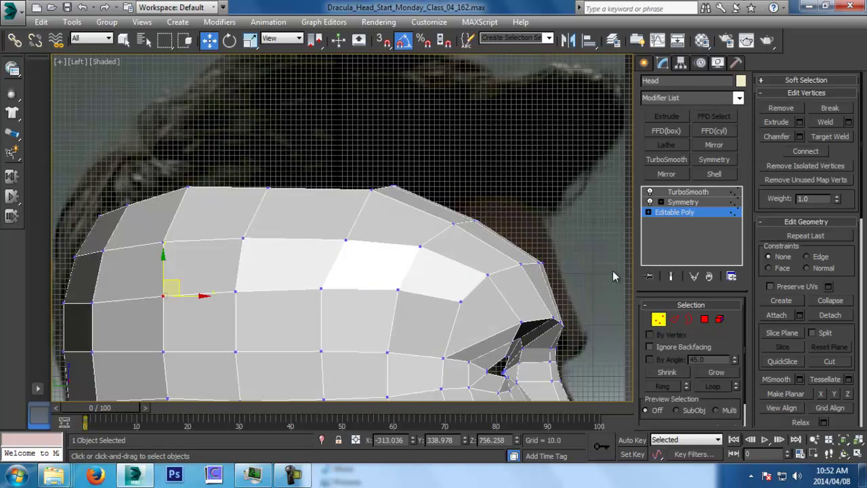
{"action": "left_click", "coordinate": [672, 276]}
{"action": "middle_click_drag", "start_coordinate": [543, 277], "coordinate": [534, 264]}
{"action": "scroll", "coordinate": [532, 262], "scroll_direction": "up", "scroll_amount": 3}
{"action": "left_click_drag", "start_coordinate": [397, 167], "coordinate": [481, 221]}
{"action": "left_click_drag", "start_coordinate": [447, 178], "coordinate": [479, 136]}
{"action": "middle_click_drag", "start_coordinate": [307, 138], "coordinate": [402, 208]}
{"action": "left_click_drag", "start_coordinate": [360, 181], "coordinate": [456, 235]}
{"action": "left_click_drag", "start_coordinate": [426, 196], "coordinate": [435, 180]}
{"action": "left_click_drag", "start_coordinate": [406, 204], "coordinate": [458, 163]}
{"action": "left_click_drag", "start_coordinate": [376, 188], "coordinate": [406, 198]}
Step: Adjust the vertices of the side rows from the temple toward the back to smooth their flow in the side view
{"action": "left_click_drag", "start_coordinate": [537, 224], "coordinate": [521, 242]}
{"action": "left_click_drag", "start_coordinate": [457, 291], "coordinate": [467, 280]}
{"action": "left_click_drag", "start_coordinate": [337, 260], "coordinate": [374, 251]}
{"action": "middle_click_drag", "start_coordinate": [314, 258], "coordinate": [425, 224]}
{"action": "left_click_drag", "start_coordinate": [301, 224], "coordinate": [324, 267]}
{"action": "left_click_drag", "start_coordinate": [337, 237], "coordinate": [353, 225]}
{"action": "left_click_drag", "start_coordinate": [221, 244], "coordinate": [245, 229]}
{"action": "left_click_drag", "start_coordinate": [112, 243], "coordinate": [154, 240]}
Step: Reposition the outer forehead and temple vertices in the front view to round the head's side, and save incrementally
{"action": "key", "text": "f"}
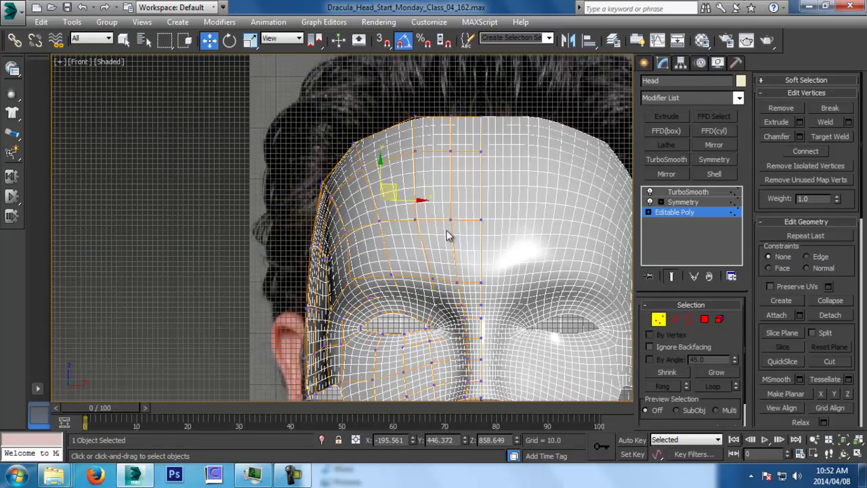
{"action": "middle_click_drag", "start_coordinate": [445, 232], "coordinate": [427, 230]}
{"action": "middle_click_drag", "start_coordinate": [410, 197], "coordinate": [406, 210]}
{"action": "middle_click_drag", "start_coordinate": [303, 210], "coordinate": [306, 220]}
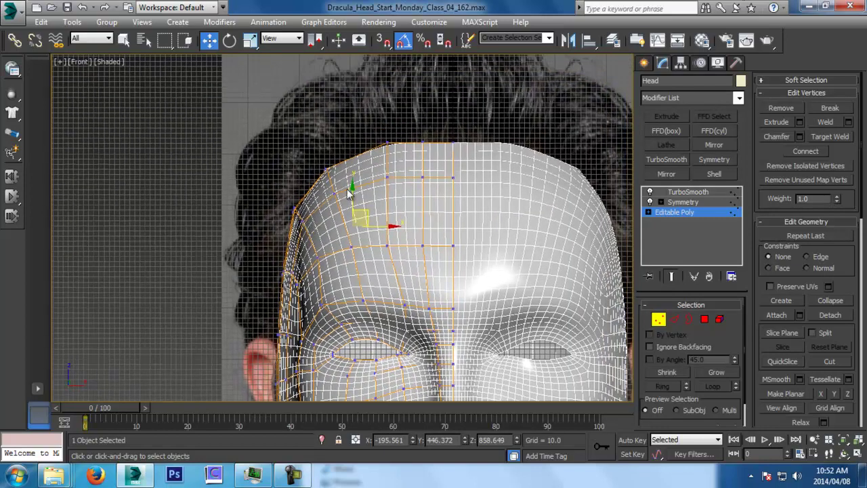
{"action": "left_click_drag", "start_coordinate": [373, 233], "coordinate": [374, 234]}
{"action": "left_click_drag", "start_coordinate": [335, 186], "coordinate": [344, 189]}
{"action": "left_click", "coordinate": [319, 258]}
{"action": "left_click_drag", "start_coordinate": [338, 256], "coordinate": [334, 256]}
{"action": "left_click", "coordinate": [304, 223]}
{"action": "left_click_drag", "start_coordinate": [331, 225], "coordinate": [323, 220]}
{"action": "key", "text": "ctrl+s"}
Step: Nudge the inner forehead and brow vertices sideways in the front view to even out the column spacing
{"action": "middle_click_drag", "start_coordinate": [400, 217], "coordinate": [398, 218]}
{"action": "left_click", "coordinate": [384, 246]}
{"action": "mouse_move", "coordinate": [416, 247]}
{"action": "left_mouse_down"}
{"action": "mouse_move", "coordinate": [428, 248]}
{"action": "mouse_move", "coordinate": [418, 248]}
{"action": "left_mouse_up"}
{"action": "middle_click_drag", "start_coordinate": [429, 246], "coordinate": [416, 247]}
{"action": "scroll", "coordinate": [416, 247], "scroll_direction": "up", "scroll_amount": 2}
{"action": "left_click", "coordinate": [378, 328]}
{"action": "left_click_drag", "start_coordinate": [400, 328], "coordinate": [392, 328]}
{"action": "middle_click_drag", "start_coordinate": [406, 327], "coordinate": [391, 303]}
Step: Shift the upper forehead vertices of the two inner columns outward and slightly down in the front view
{"action": "middle_click_drag", "start_coordinate": [430, 205], "coordinate": [435, 304]}
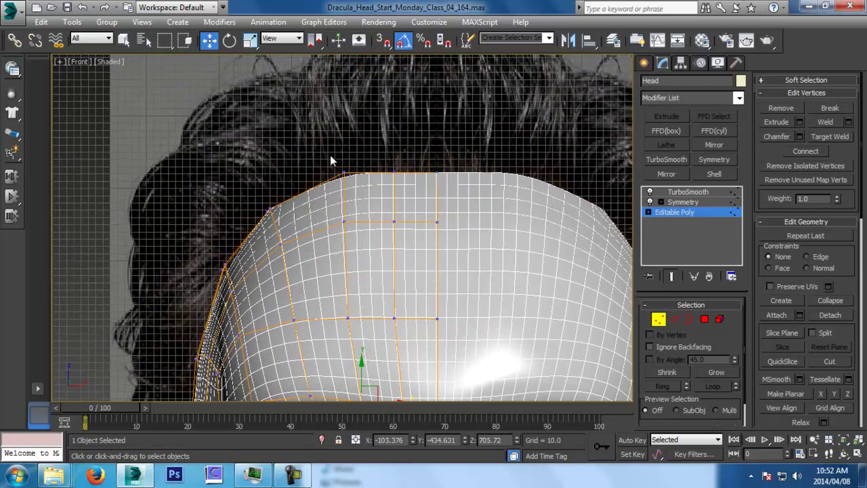
{"action": "left_click_drag", "start_coordinate": [357, 194], "coordinate": [357, 195]}
{"action": "left_click_drag", "start_coordinate": [353, 164], "coordinate": [333, 173]}
{"action": "left_click_drag", "start_coordinate": [331, 207], "coordinate": [353, 213]}
{"action": "middle_click_drag", "start_coordinate": [372, 237], "coordinate": [370, 213]}
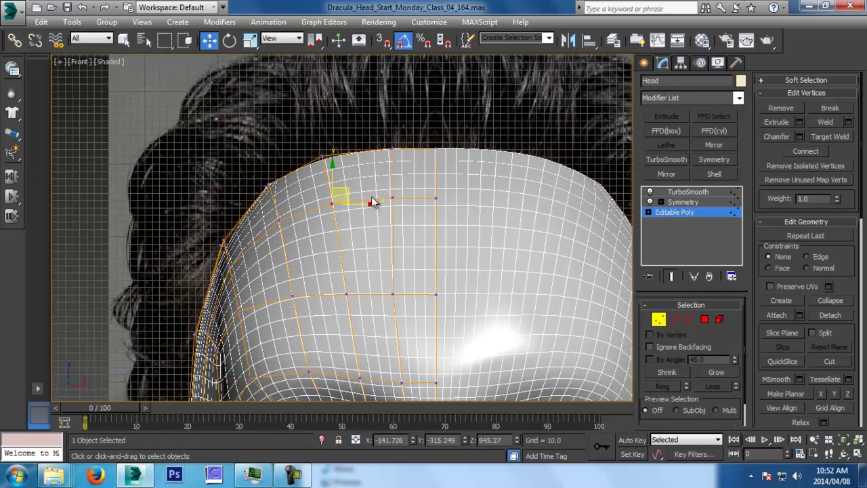
{"action": "left_click_drag", "start_coordinate": [372, 140], "coordinate": [405, 150]}
{"action": "left_click_drag", "start_coordinate": [372, 184], "coordinate": [411, 208]}
{"action": "left_click_drag", "start_coordinate": [416, 200], "coordinate": [407, 207]}
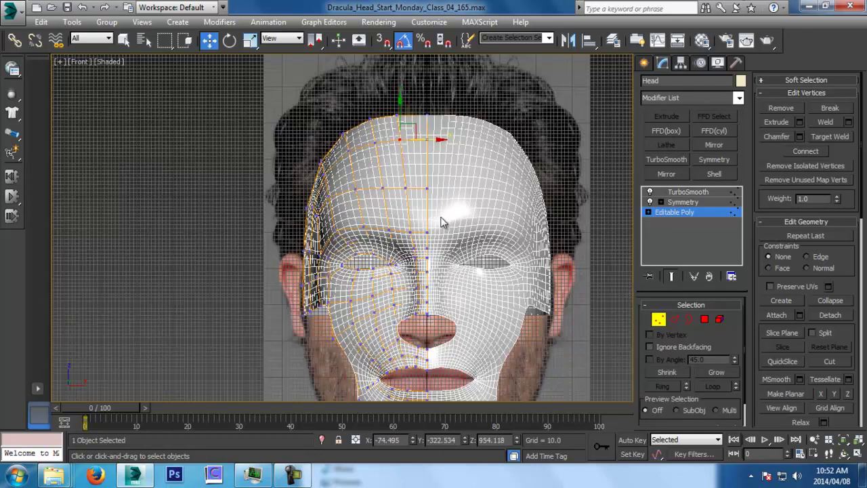
Step: Adjust the vertices along the upper head outline in the front view to form an even curve down to the temple
{"action": "scroll", "coordinate": [421, 146], "scroll_direction": "up", "scroll_amount": 2}
{"action": "middle_click_drag", "start_coordinate": [388, 113], "coordinate": [395, 171]}
{"action": "left_click_drag", "start_coordinate": [469, 194], "coordinate": [469, 193]}
{"action": "left_click_drag", "start_coordinate": [414, 139], "coordinate": [413, 130]}
{"action": "left_click", "coordinate": [355, 163]}
{"action": "left_click_drag", "start_coordinate": [364, 157], "coordinate": [326, 178]}
{"action": "left_click", "coordinate": [318, 184]}
{"action": "left_click_drag", "start_coordinate": [305, 255], "coordinate": [305, 255]}
{"action": "left_click_drag", "start_coordinate": [297, 221], "coordinate": [294, 221]}
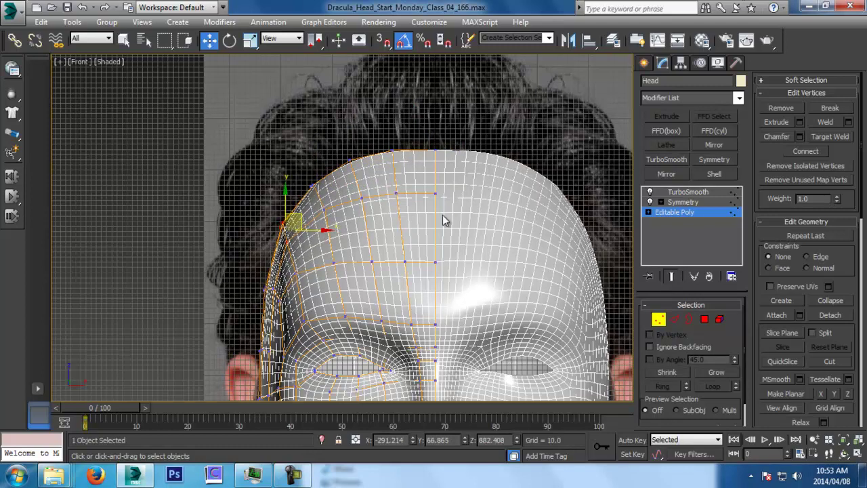
Step: Extrude the top edges of the forehead strip backward over the crown in two rows in the side view
{"action": "key", "text": "l"}
{"action": "left_click", "coordinate": [676, 323]}
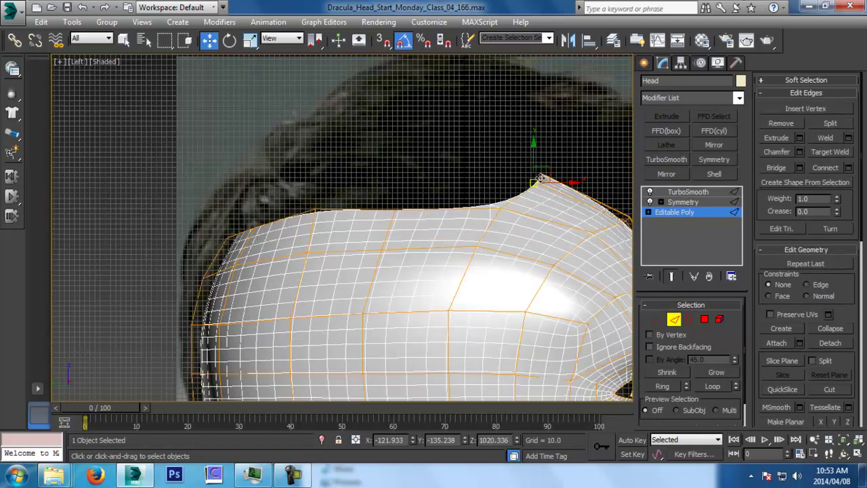
{"action": "left_click_drag", "start_coordinate": [547, 169], "coordinate": [359, 166]}
{"action": "middle_click_drag", "start_coordinate": [431, 171], "coordinate": [431, 180]}
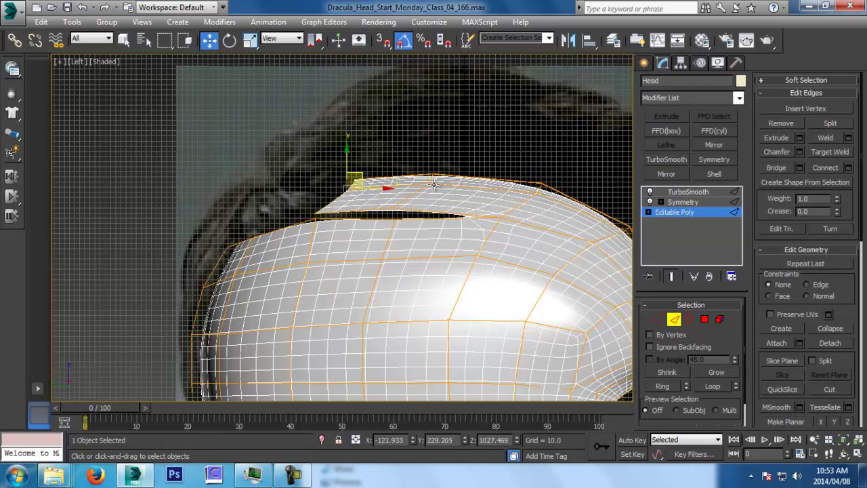
Step: Turn off the smoothed end result and target weld the crown strip's outer vertices to the side mesh's top row
{"action": "key", "text": "p"}
{"action": "key", "text": "z"}
{"action": "middle_click_drag", "start_coordinate": [504, 199], "coordinate": [448, 233], "text": "alt"}
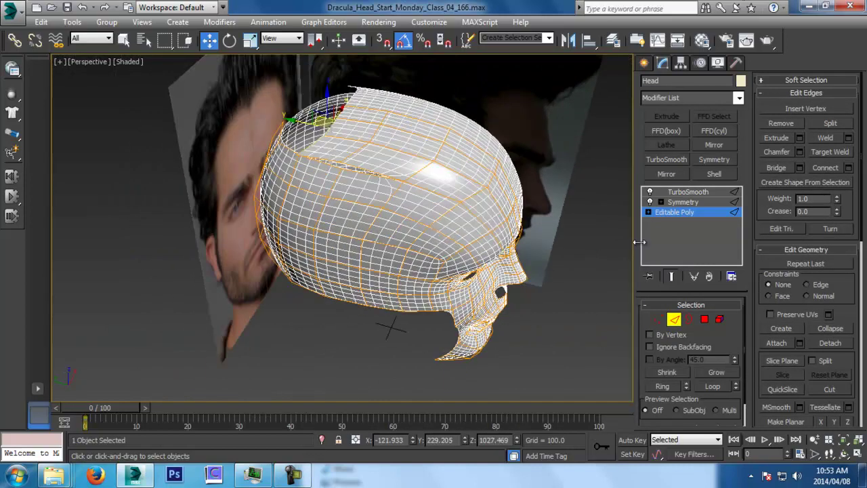
{"action": "left_click", "coordinate": [671, 277]}
{"action": "scroll", "coordinate": [379, 252], "scroll_direction": "up", "scroll_amount": 5}
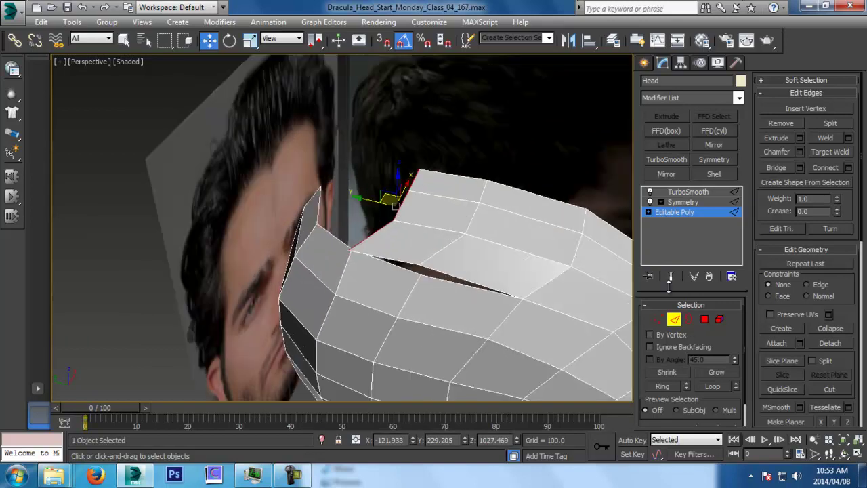
{"action": "left_click", "coordinate": [656, 320]}
{"action": "left_click", "coordinate": [831, 137]}
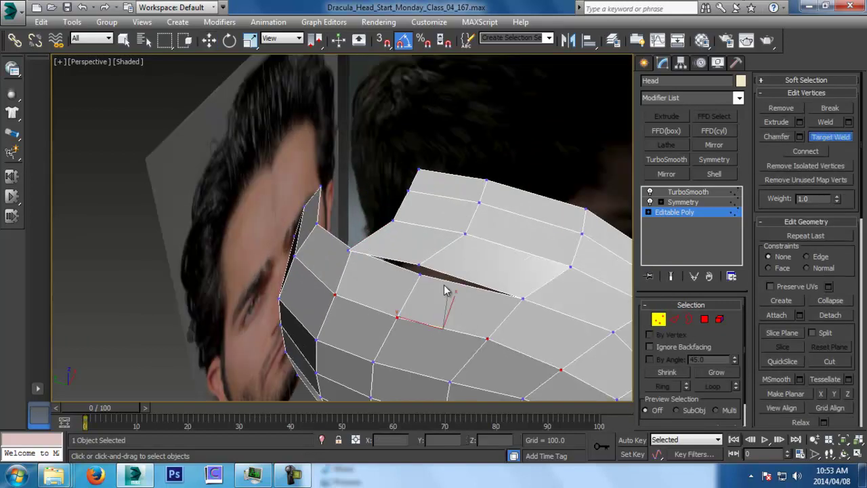
{"action": "left_click", "coordinate": [420, 276]}
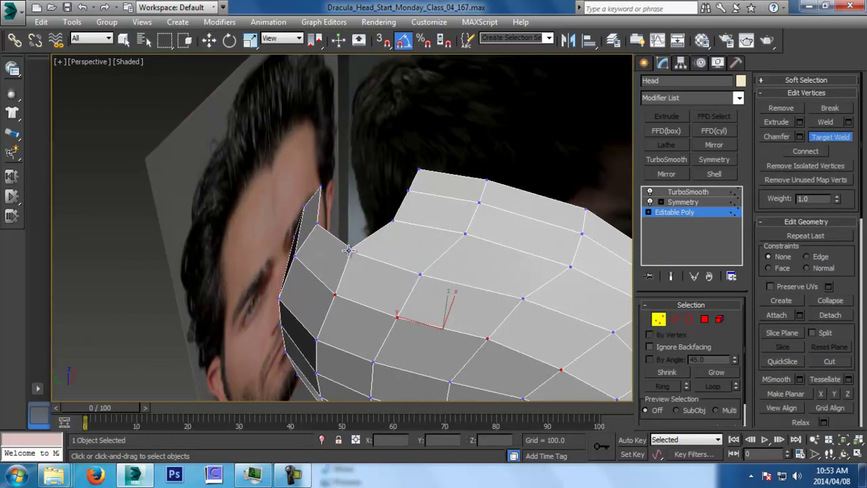
Step: Reposition the crown strip's rear vertices and the side vertices below them in the side view, and save incrementally
{"action": "middle_click_drag", "start_coordinate": [412, 285], "coordinate": [428, 244], "text": "alt"}
{"action": "key", "text": "l"}
{"action": "key", "text": "w"}
{"action": "left_click_drag", "start_coordinate": [328, 155], "coordinate": [348, 173]}
{"action": "key", "text": "ctrl+s"}
{"action": "left_click_drag", "start_coordinate": [301, 248], "coordinate": [334, 254]}
{"action": "left_click_drag", "start_coordinate": [346, 174], "coordinate": [375, 182]}
Step: Move the middle vertices where the crown strip meets the side mesh to even out the polygons in the side view
{"action": "left_click_drag", "start_coordinate": [447, 183], "coordinate": [466, 175]}
{"action": "left_click_drag", "start_coordinate": [390, 211], "coordinate": [429, 199]}
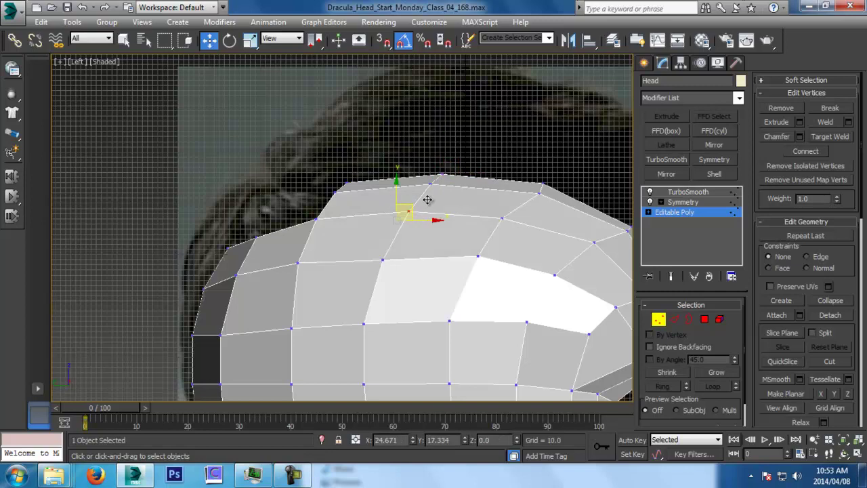
{"action": "middle_click_drag", "start_coordinate": [439, 273], "coordinate": [444, 221]}
{"action": "scroll", "coordinate": [444, 221], "scroll_direction": "down", "scroll_amount": 3}
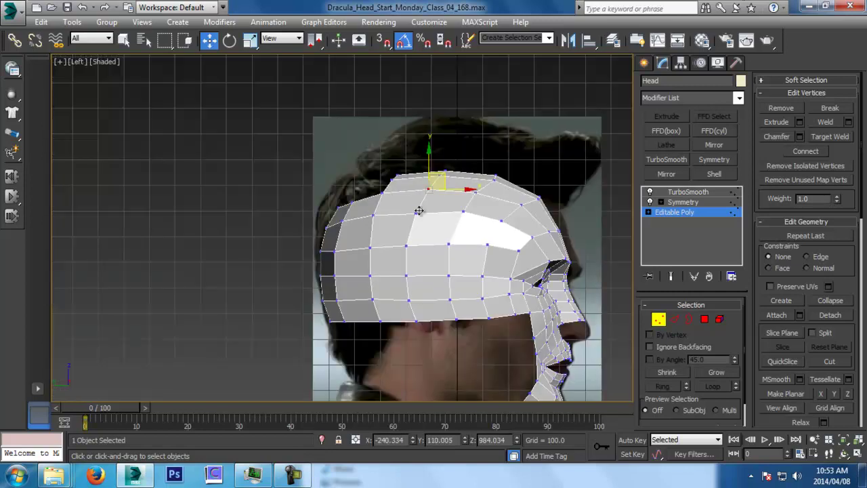
{"action": "middle_click_drag", "start_coordinate": [546, 381], "coordinate": [508, 273]}
{"action": "middle_click_drag", "start_coordinate": [458, 252], "coordinate": [499, 329]}
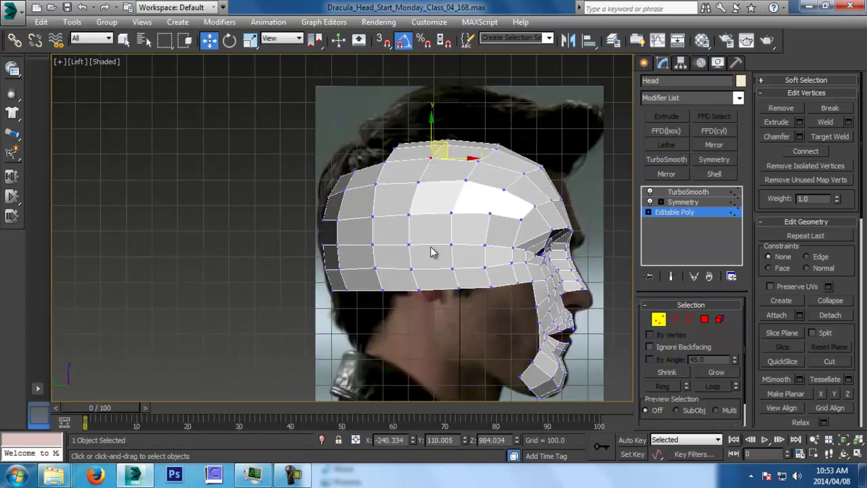
Step: Show the smoothed end result, save incrementally, and inspect the crown from the side, in perspective and from the front
{"action": "scroll", "coordinate": [412, 210], "scroll_direction": "up", "scroll_amount": 2}
{"action": "middle_click_drag", "start_coordinate": [384, 300], "coordinate": [381, 195]}
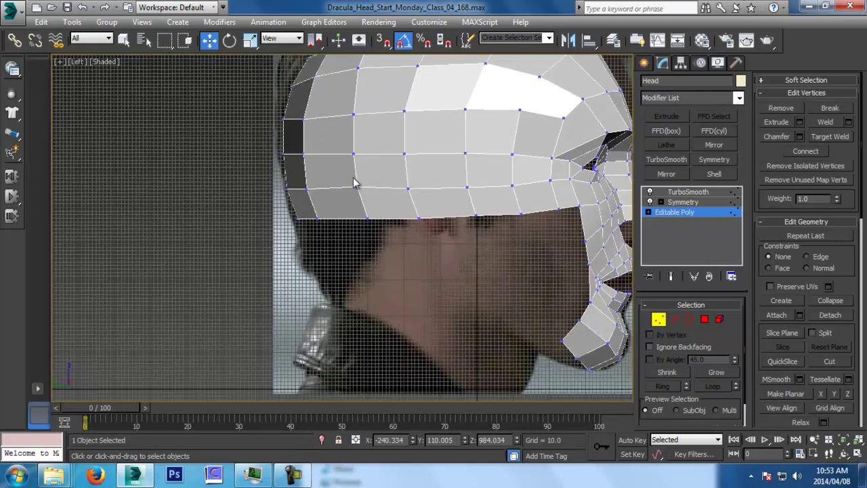
{"action": "middle_click_drag", "start_coordinate": [453, 163], "coordinate": [455, 318]}
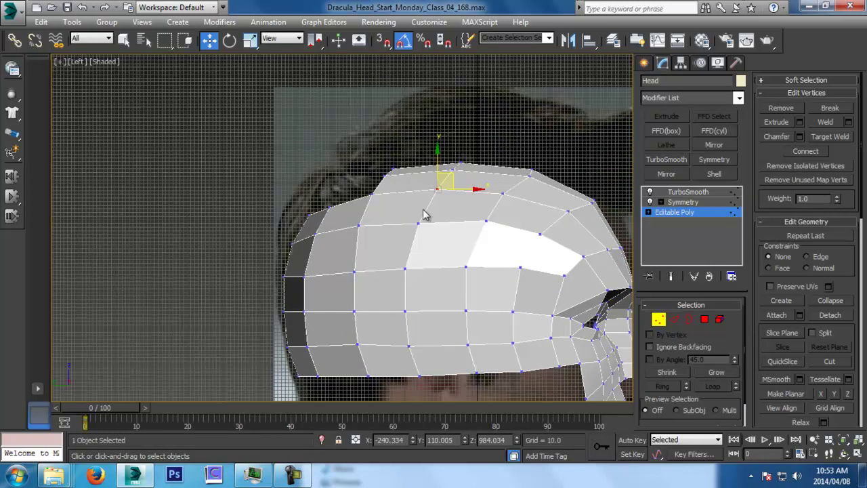
{"action": "scroll", "coordinate": [339, 42], "scroll_direction": "up", "scroll_amount": 2}
{"action": "left_click", "coordinate": [670, 279]}
{"action": "middle_click_drag", "start_coordinate": [445, 256], "coordinate": [445, 251]}
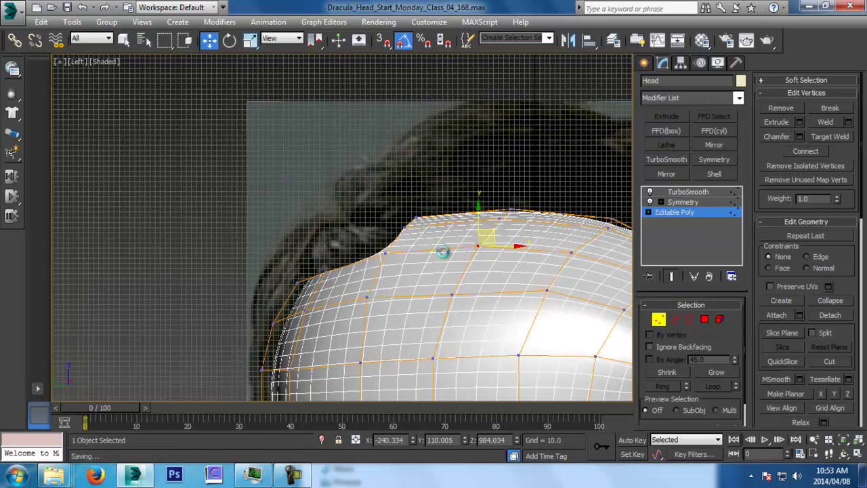
{"action": "key", "text": "p"}
{"action": "scroll", "coordinate": [551, 234], "scroll_direction": "down", "scroll_amount": 5}
{"action": "middle_click_drag", "start_coordinate": [513, 228], "coordinate": [473, 296], "text": "alt"}
{"action": "left_click_drag", "start_coordinate": [473, 295], "coordinate": [408, 262], "text": "alt"}
{"action": "key", "text": "f"}
{"action": "middle_click_drag", "start_coordinate": [405, 247], "coordinate": [405, 271]}
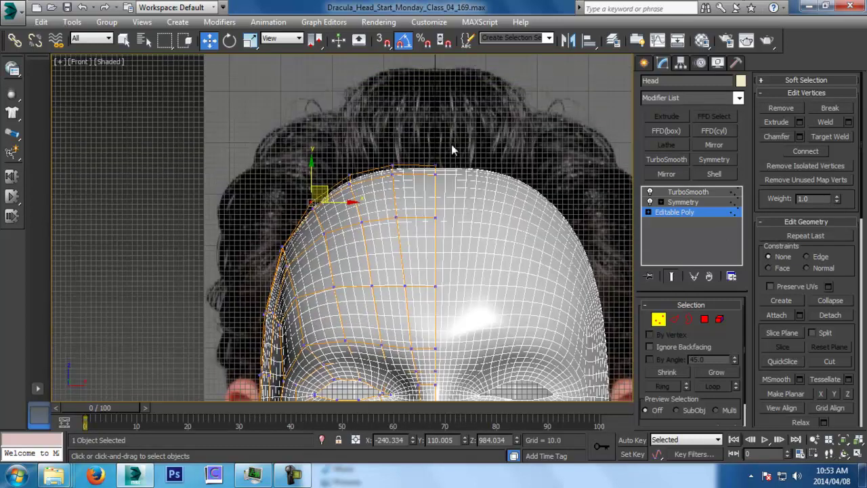
Step: Reposition the crown strip's outline and centre-line vertices in the front view to round the top of the skull
{"action": "left_click_drag", "start_coordinate": [327, 212], "coordinate": [332, 198]}
{"action": "middle_click_drag", "start_coordinate": [307, 238], "coordinate": [309, 235]}
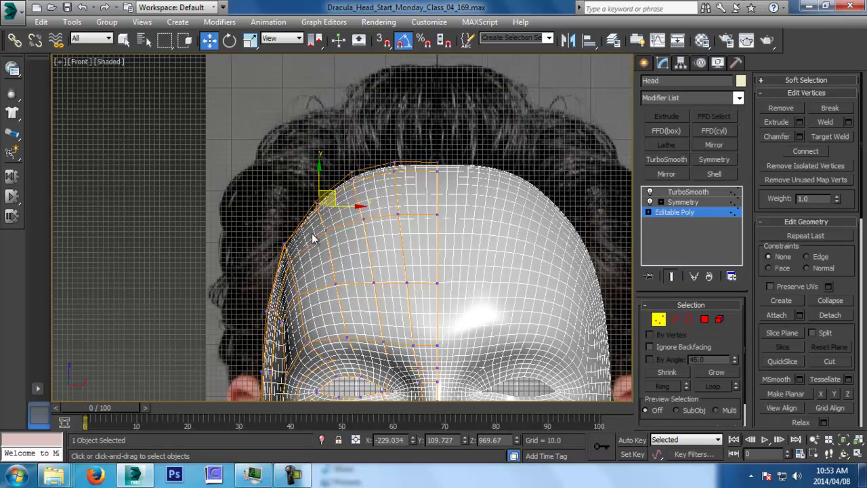
{"action": "left_click_drag", "start_coordinate": [343, 160], "coordinate": [380, 198]}
{"action": "left_click_drag", "start_coordinate": [370, 167], "coordinate": [372, 171]}
{"action": "middle_click_drag", "start_coordinate": [477, 202], "coordinate": [467, 207]}
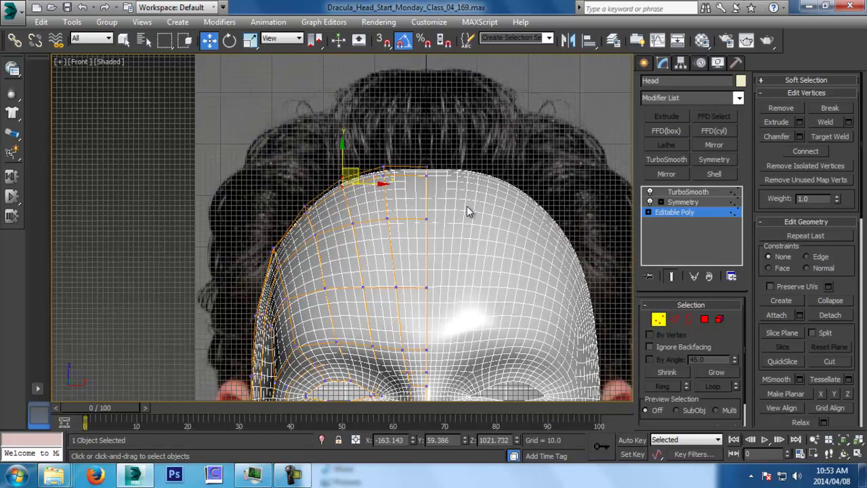
{"action": "left_click_drag", "start_coordinate": [421, 169], "coordinate": [422, 170]}
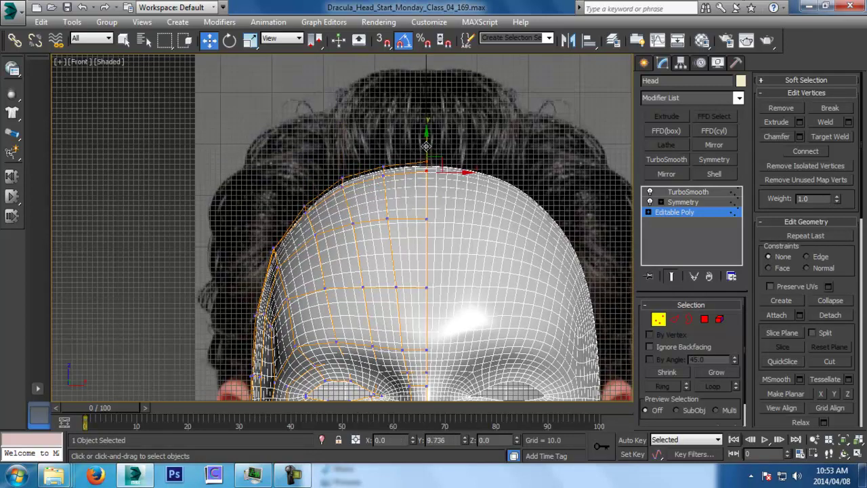
{"action": "left_click", "coordinate": [425, 219]}
{"action": "left_click_drag", "start_coordinate": [427, 195], "coordinate": [424, 193]}
Step: Turn off the smoothed end result, save incrementally, and bridge the crown strip's rear edge to the top edge at the back of the head
{"action": "key", "text": "p"}
{"action": "middle_click_drag", "start_coordinate": [419, 263], "coordinate": [407, 305], "text": "alt"}
{"action": "key", "text": "ctrl+s"}
{"action": "key", "text": "alt+z"}
{"action": "left_click_drag", "start_coordinate": [410, 305], "coordinate": [447, 171]}
{"action": "middle_click_drag", "start_coordinate": [448, 171], "coordinate": [444, 235], "text": "ctrl+alt"}
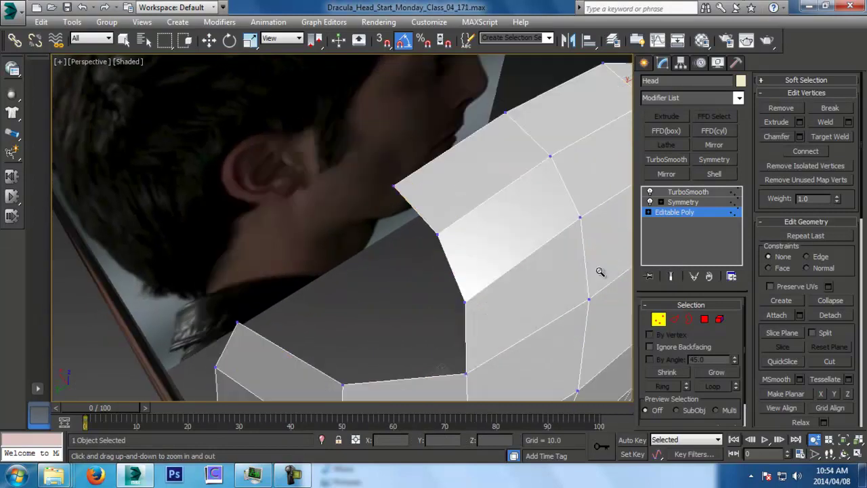
{"action": "middle_click_drag", "start_coordinate": [600, 271], "coordinate": [400, 247], "text": "alt"}
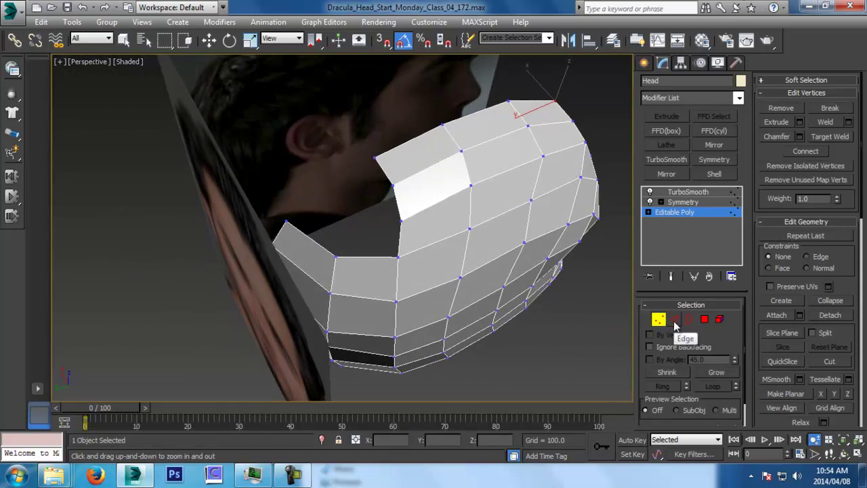
{"action": "left_click", "coordinate": [675, 319]}
{"action": "key", "text": "w"}
{"action": "left_click", "coordinate": [316, 241]}
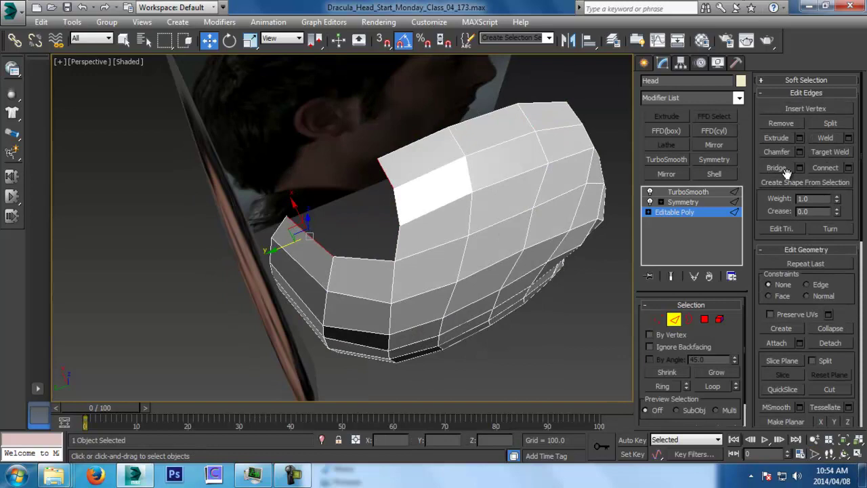
{"action": "left_click", "coordinate": [784, 172]}
{"action": "middle_click_drag", "start_coordinate": [475, 217], "coordinate": [425, 139], "text": "alt"}
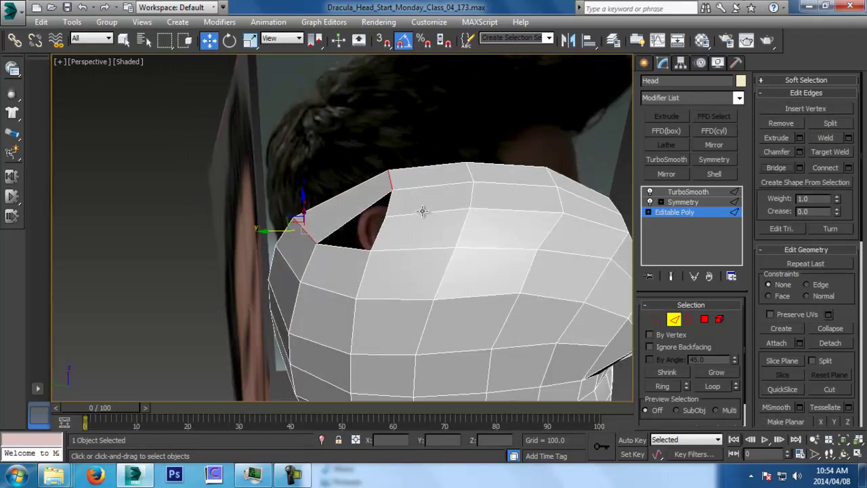
Step: Cap the open border beside the bridge polygon at the back of the crown
{"action": "left_click", "coordinate": [690, 319]}
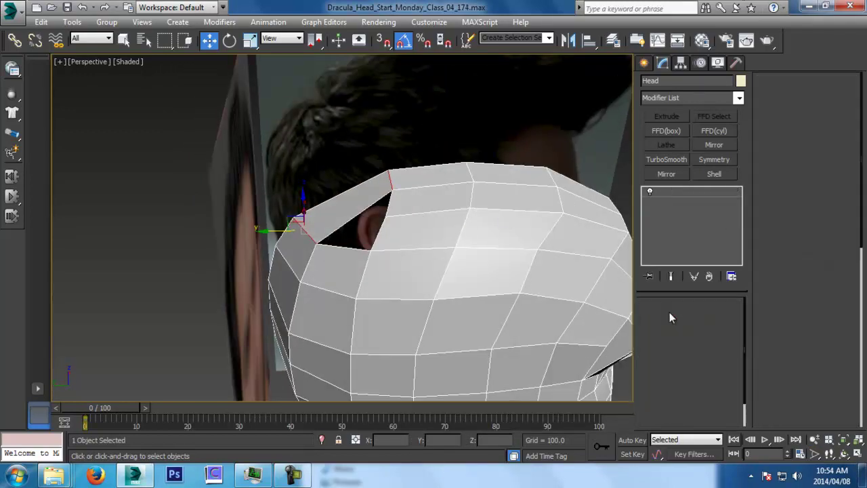
{"action": "left_click", "coordinate": [366, 225]}
{"action": "left_click", "coordinate": [834, 123]}
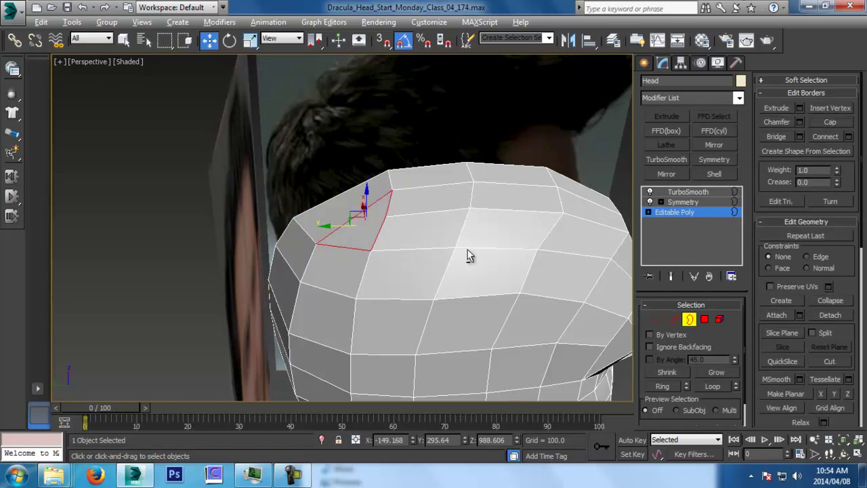
{"action": "middle_click_drag", "start_coordinate": [467, 252], "coordinate": [470, 227], "text": "alt"}
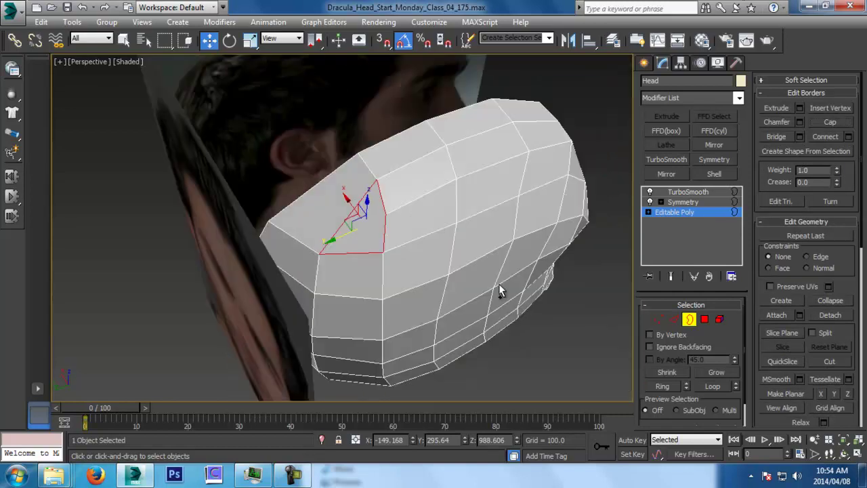
{"action": "middle_click_drag", "start_coordinate": [499, 284], "coordinate": [497, 289], "text": "alt"}
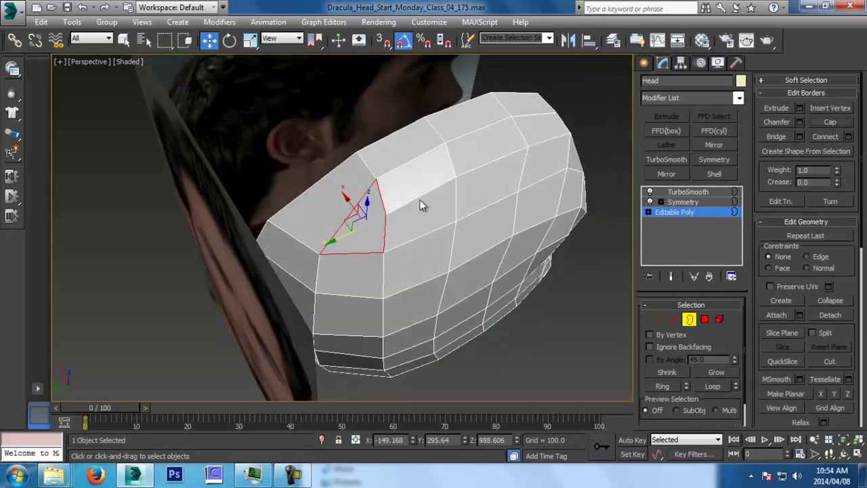
{"action": "middle_click_drag", "start_coordinate": [417, 219], "coordinate": [334, 128], "text": "alt"}
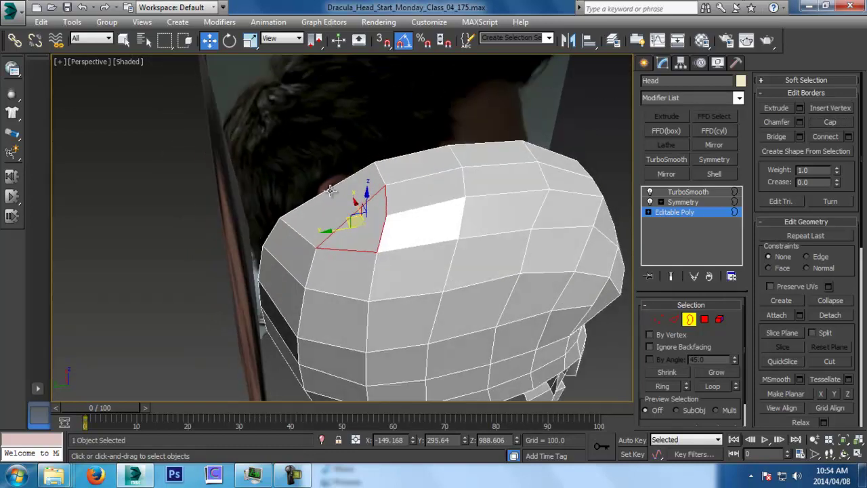
Step: Save incrementally and connect the two long edges of the bridge polygon with 2 segments
{"action": "left_click", "coordinate": [363, 239]}
{"action": "left_click", "coordinate": [673, 320]}
{"action": "left_click", "coordinate": [353, 217]}
{"action": "left_click", "coordinate": [321, 193], "text": "ctrl"}
{"action": "key", "text": "ctrl+s"}
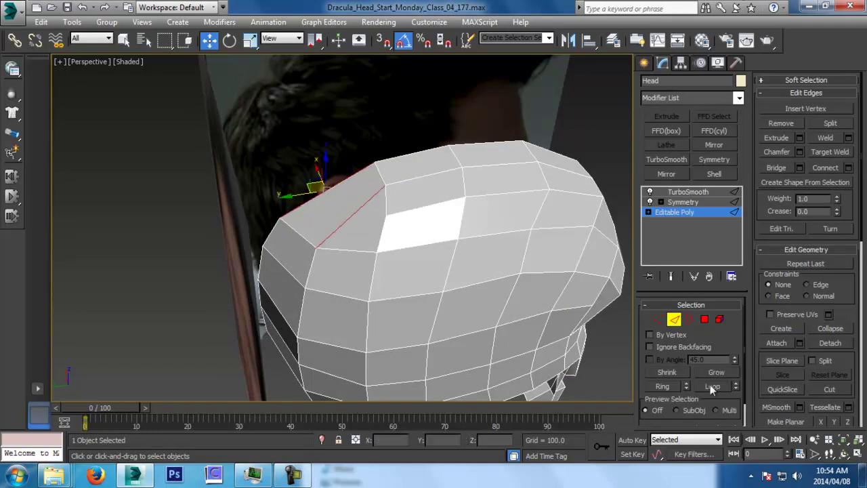
{"action": "left_click", "coordinate": [830, 169]}
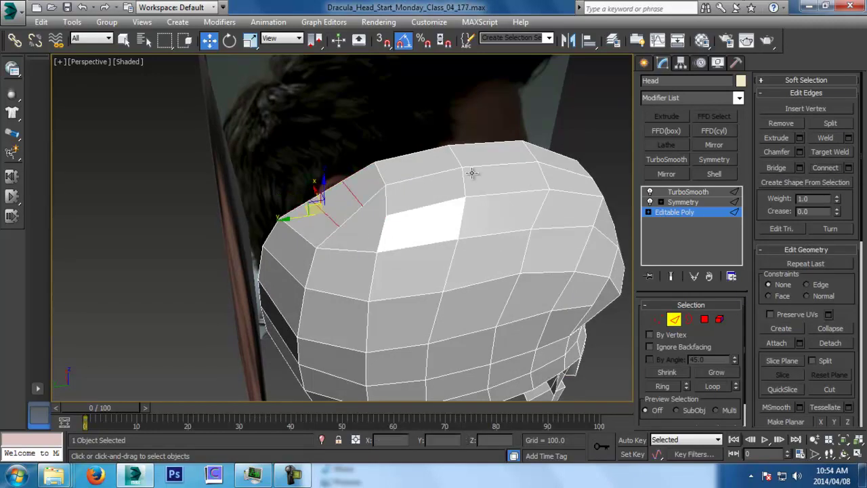
{"action": "middle_click_drag", "start_coordinate": [533, 178], "coordinate": [504, 169], "text": "alt"}
{"action": "key", "text": "ctrl+z"}
{"action": "left_click", "coordinate": [849, 168]}
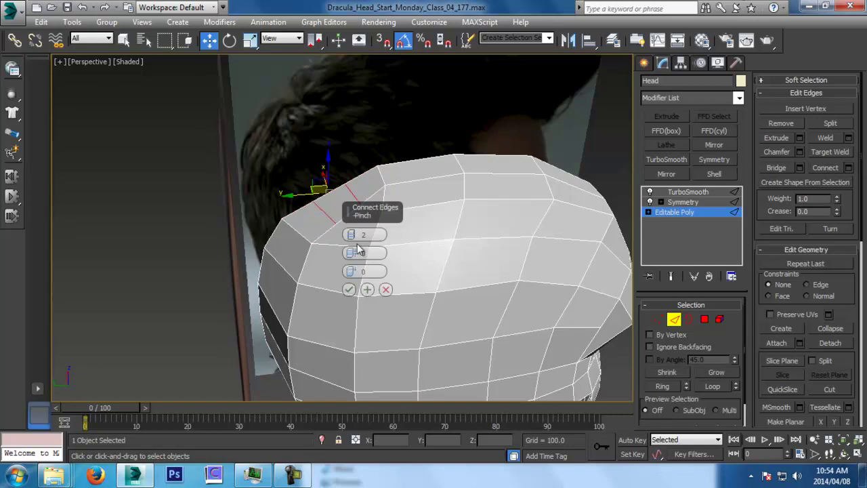
{"action": "left_click", "coordinate": [348, 289]}
Step: Save incrementally and connect two opposite vertices across the capped polygon at the back of the crown to split it
{"action": "key", "text": "l"}
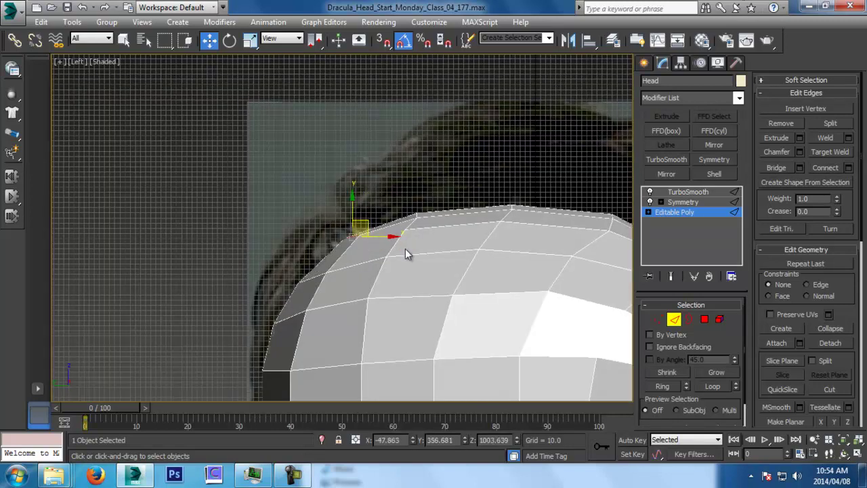
{"action": "key", "text": "p"}
{"action": "middle_click_drag", "start_coordinate": [406, 249], "coordinate": [471, 290], "text": "alt"}
{"action": "key", "text": "ctrl+s"}
{"action": "left_click", "coordinate": [658, 318]}
{"action": "left_click", "coordinate": [374, 259]}
{"action": "left_click", "coordinate": [442, 258], "text": "ctrl"}
{"action": "left_click", "coordinate": [806, 152]}
{"action": "middle_click_drag", "start_coordinate": [489, 204], "coordinate": [476, 194]}
{"action": "scroll", "coordinate": [476, 194], "scroll_direction": "down", "scroll_amount": 3}
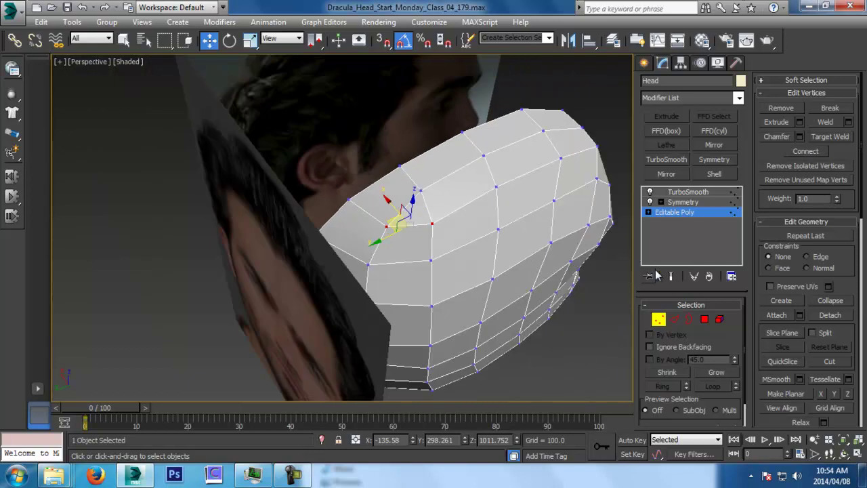
Step: Show the smoothed end result, leave vertex editing, and examine the closed crown and the face from the back and front
{"action": "left_click", "coordinate": [671, 276]}
{"action": "left_click", "coordinate": [589, 309]}
{"action": "middle_click_drag", "start_coordinate": [589, 310], "coordinate": [411, 234], "text": "alt"}
{"action": "middle_click_drag", "start_coordinate": [489, 271], "coordinate": [538, 238]}
{"action": "scroll", "coordinate": [479, 201], "scroll_direction": "down", "scroll_amount": 3}
{"action": "key", "text": "ctrl+s"}
{"action": "left_click", "coordinate": [661, 323]}
{"action": "middle_click_drag", "start_coordinate": [508, 311], "coordinate": [499, 153]}
{"action": "key", "text": "f"}
{"action": "scroll", "coordinate": [498, 155], "scroll_direction": "down", "scroll_amount": 3}
{"action": "middle_click_drag", "start_coordinate": [496, 256], "coordinate": [494, 122]}
{"action": "scroll", "coordinate": [494, 122], "scroll_direction": "up", "scroll_amount": 2}
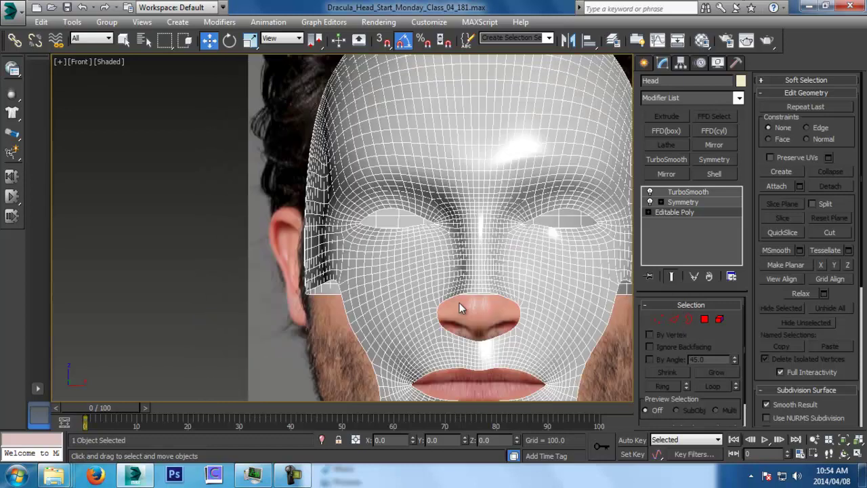
{"action": "scroll", "coordinate": [460, 305], "scroll_direction": "down", "scroll_amount": 2}
{"action": "middle_click_drag", "start_coordinate": [467, 298], "coordinate": [429, 193]}
{"action": "scroll", "coordinate": [415, 283], "scroll_direction": "up", "scroll_amount": 1}
{"action": "middle_click_drag", "start_coordinate": [414, 293], "coordinate": [535, 179]}
{"action": "scroll", "coordinate": [418, 263], "scroll_direction": "up", "scroll_amount": 2}
Step: Turn off the smoothed end result, save incrementally, and select the three open edges under the chin
{"action": "key", "text": "p"}
{"action": "left_click", "coordinate": [675, 318]}
{"action": "left_click", "coordinate": [672, 277]}
{"action": "key", "text": "ctrl+s"}
{"action": "double_click", "coordinate": [555, 228]}
{"action": "scroll", "coordinate": [554, 226], "scroll_direction": "down", "scroll_amount": 2}
{"action": "key", "text": "f"}
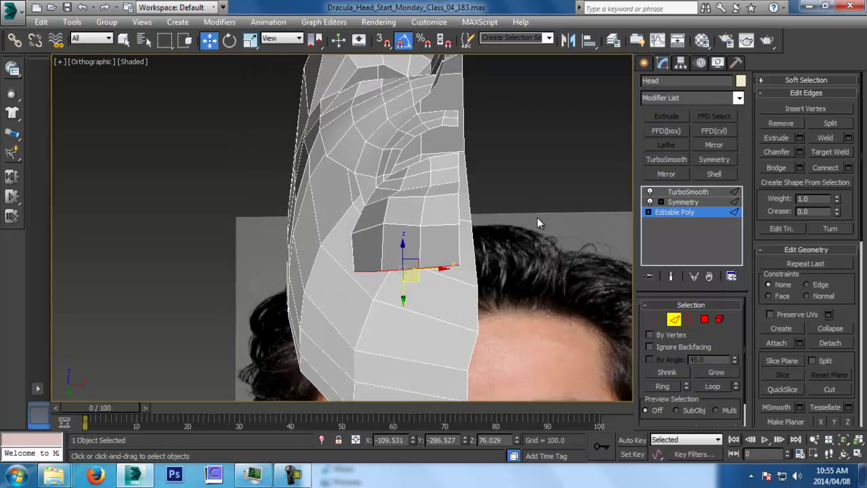
{"action": "key", "text": "p"}
{"action": "key", "text": "x"}
{"action": "key", "text": "Escape"}
{"action": "middle_click_drag", "start_coordinate": [576, 286], "coordinate": [568, 234], "text": "alt"}
{"action": "key", "text": "alt+z"}
{"action": "left_click_drag", "start_coordinate": [568, 234], "coordinate": [571, 271]}
{"action": "key", "text": "w"}
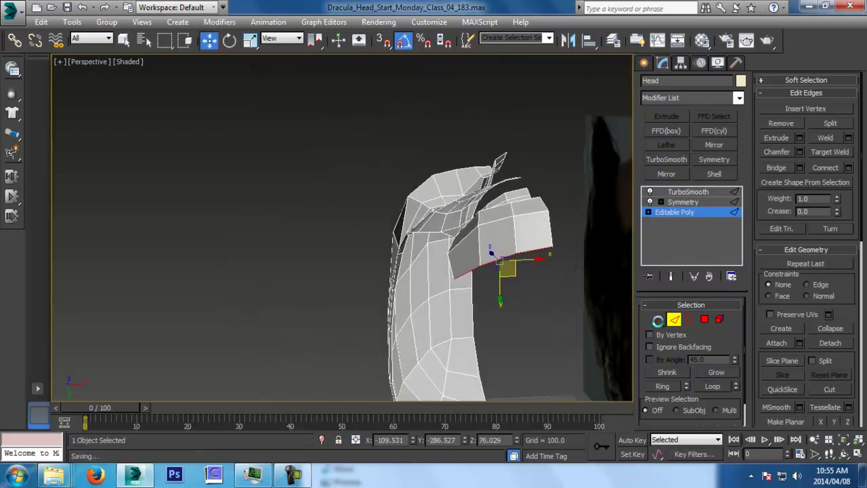
Step: Move the inner vertices of the open edge under the chin forward to round it, and save incrementally
{"action": "key", "text": "ctrl+s"}
{"action": "left_click", "coordinate": [658, 320]}
{"action": "middle_click_drag", "start_coordinate": [556, 269], "coordinate": [549, 255]}
{"action": "left_click", "coordinate": [511, 236]}
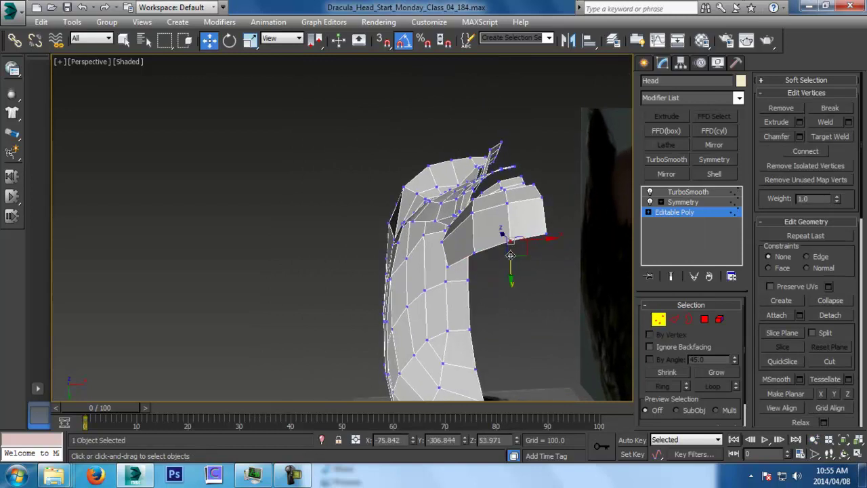
{"action": "left_click", "coordinate": [475, 253]}
{"action": "left_click_drag", "start_coordinate": [473, 279], "coordinate": [473, 272]}
{"action": "middle_click_drag", "start_coordinate": [473, 272], "coordinate": [505, 299], "text": "alt"}
{"action": "key", "text": "ctrl+s"}
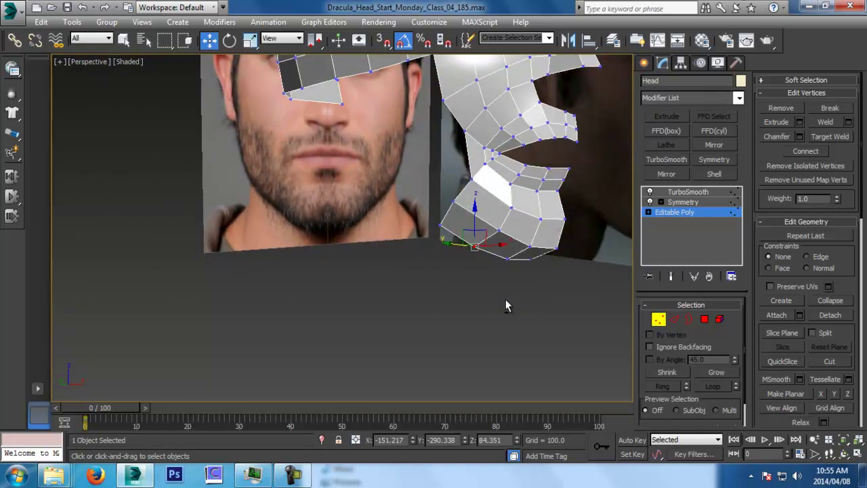
Step: Save incrementally and extrude the three open chin edges back toward the neck in the side view
{"action": "left_click", "coordinate": [679, 319]}
{"action": "middle_click_drag", "start_coordinate": [554, 304], "coordinate": [541, 269], "text": "alt"}
{"action": "key", "text": "ctrl+s"}
{"action": "key", "text": "l"}
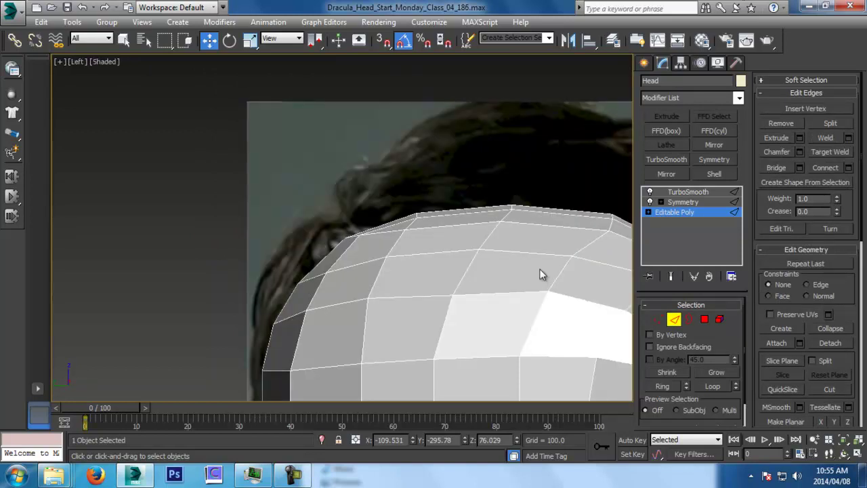
{"action": "middle_click_drag", "start_coordinate": [450, 272], "coordinate": [244, 428]}
{"action": "scroll", "coordinate": [244, 428], "scroll_direction": "down", "scroll_amount": 5}
{"action": "middle_click_drag", "start_coordinate": [362, 348], "coordinate": [393, 244]}
{"action": "scroll", "coordinate": [378, 261], "scroll_direction": "up", "scroll_amount": 3}
{"action": "middle_click_drag", "start_coordinate": [333, 324], "coordinate": [416, 299]}
{"action": "scroll", "coordinate": [433, 318], "scroll_direction": "up", "scroll_amount": 1}
{"action": "left_click_drag", "start_coordinate": [407, 329], "coordinate": [277, 290], "text": "shift"}
{"action": "middle_click_drag", "start_coordinate": [277, 290], "coordinate": [437, 274]}
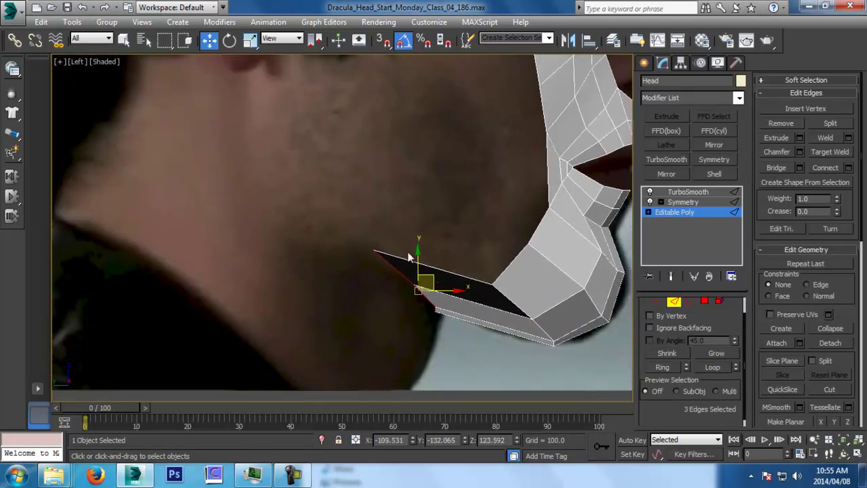
Step: Reposition the rear vertices of the new under-chin strip in the side view
{"action": "left_click", "coordinate": [657, 303]}
{"action": "left_click_drag", "start_coordinate": [410, 263], "coordinate": [392, 248]}
{"action": "left_click_drag", "start_coordinate": [403, 272], "coordinate": [424, 280]}
{"action": "middle_click_drag", "start_coordinate": [424, 279], "coordinate": [452, 312]}
Step: Shift the rear vertices of the under-chin strip sideways from below to even out its polygons
{"action": "key", "text": "p"}
{"action": "key", "text": "z"}
{"action": "middle_click_drag", "start_coordinate": [461, 224], "coordinate": [467, 254], "text": "ctrl+alt"}
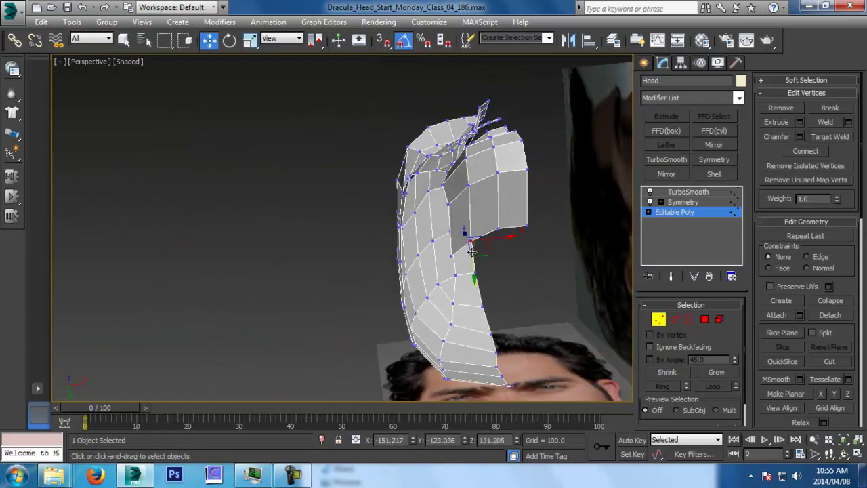
{"action": "left_click_drag", "start_coordinate": [495, 239], "coordinate": [446, 264]}
{"action": "left_click", "coordinate": [448, 261]}
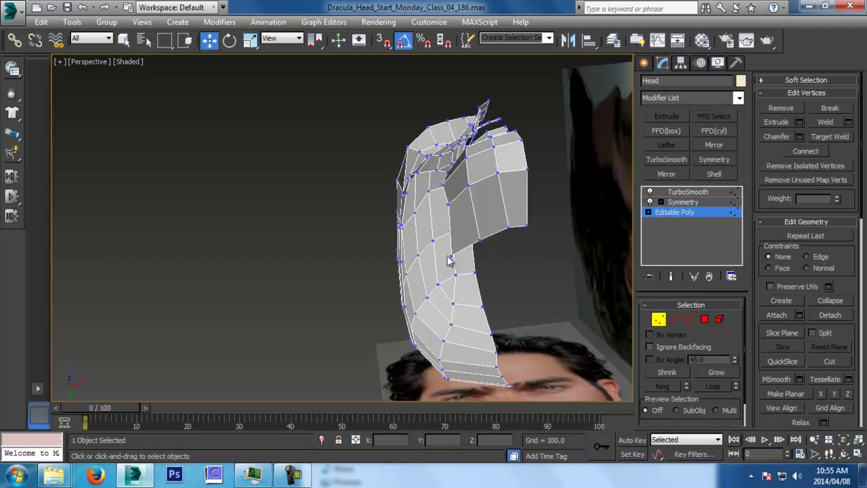
{"action": "left_click", "coordinate": [453, 255]}
{"action": "left_click_drag", "start_coordinate": [471, 256], "coordinate": [484, 254]}
{"action": "middle_click_drag", "start_coordinate": [483, 254], "coordinate": [546, 337], "text": "alt"}
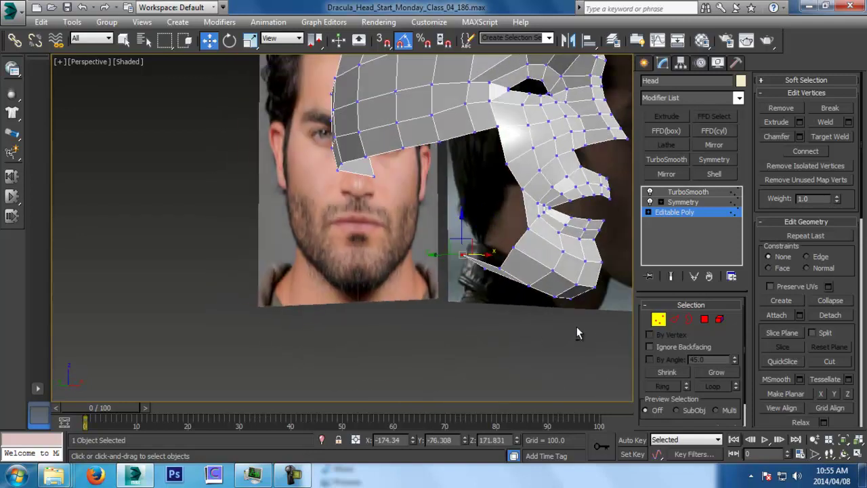
Step: Show the smoothed end result, adjust the vertices on the underside of the chin to round it, and save incrementally
{"action": "left_click", "coordinate": [671, 276]}
{"action": "middle_click_drag", "start_coordinate": [563, 282], "coordinate": [583, 287], "text": "alt"}
{"action": "middle_click_drag", "start_coordinate": [521, 278], "coordinate": [502, 250], "text": "alt"}
{"action": "left_click_drag", "start_coordinate": [487, 272], "coordinate": [514, 260]}
{"action": "left_click", "coordinate": [516, 238]}
{"action": "left_click", "coordinate": [517, 213], "text": "ctrl"}
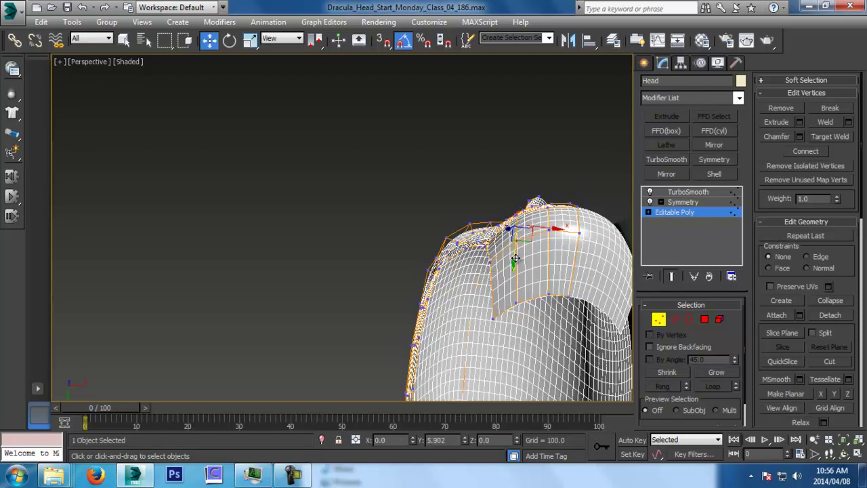
{"action": "left_click", "coordinate": [550, 231]}
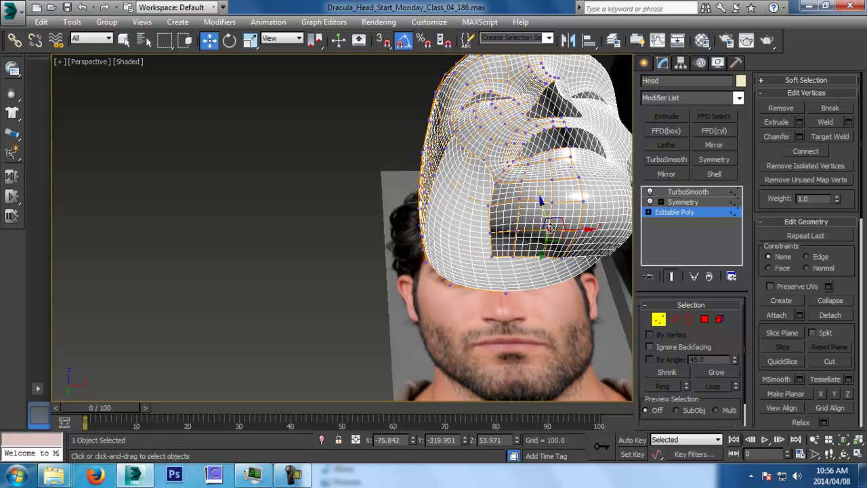
{"action": "left_click_drag", "start_coordinate": [555, 198], "coordinate": [576, 202]}
{"action": "middle_click_drag", "start_coordinate": [575, 203], "coordinate": [568, 280], "text": "alt"}
{"action": "key", "text": "ctrl+s"}
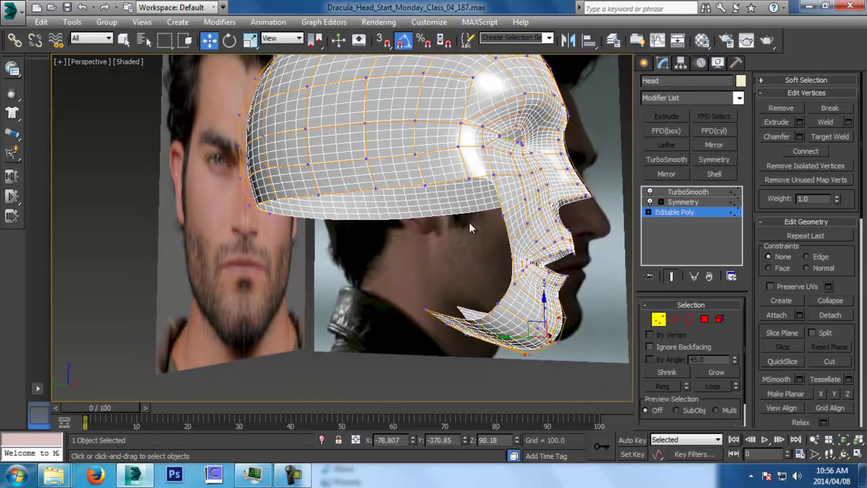
Step: Hide the smoothed end result, save incrementally, and bridge the chin's outer rear edge to the skull's lower border edge near the ear
{"action": "left_click", "coordinate": [671, 276]}
{"action": "left_click", "coordinate": [675, 319]}
{"action": "key", "text": "ctrl+s"}
{"action": "left_click", "coordinate": [488, 311]}
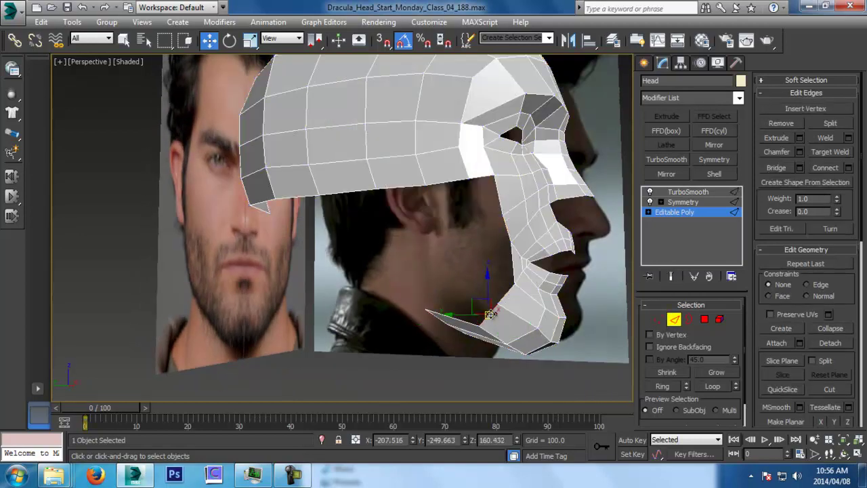
{"action": "left_click", "coordinate": [406, 186], "text": "ctrl"}
{"action": "key", "text": "ctrl+s"}
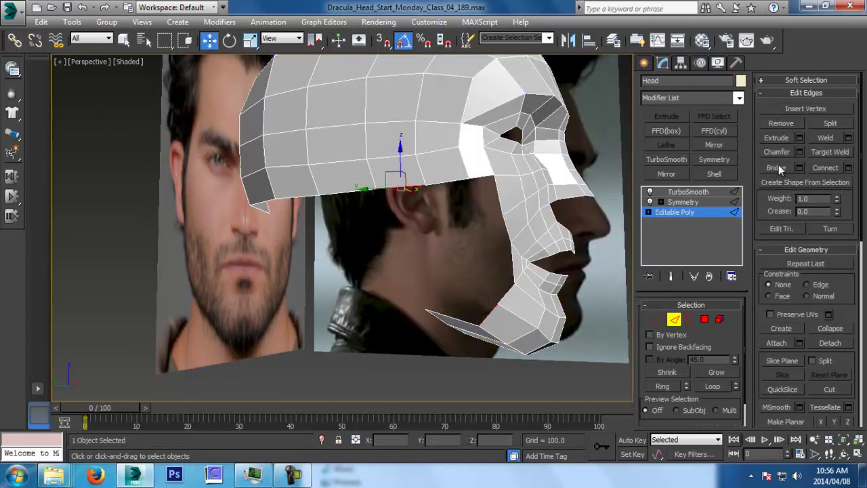
{"action": "left_click", "coordinate": [777, 168]}
Step: Bridge the next chin edge toward the mouth to the neighbouring forward edge of the skull's lower border and save incrementally
{"action": "left_click", "coordinate": [508, 295]}
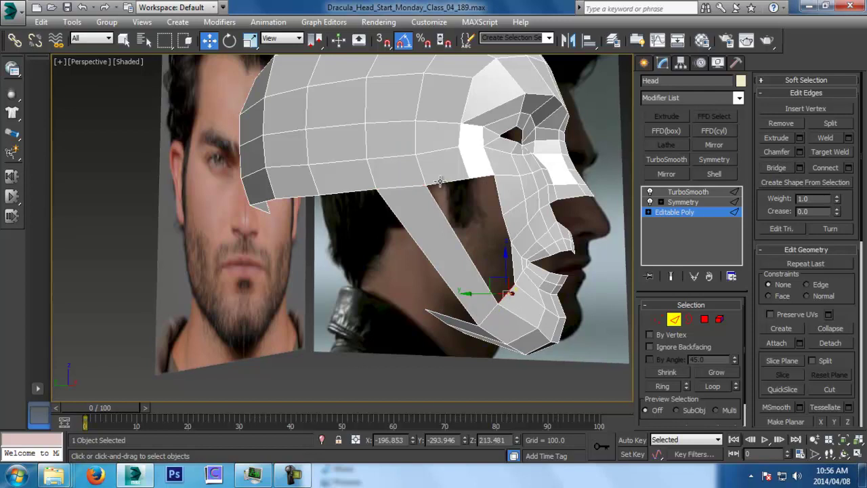
{"action": "left_click", "coordinate": [439, 181], "text": "ctrl"}
{"action": "key", "text": "ctrl+s"}
{"action": "left_click", "coordinate": [776, 169]}
{"action": "middle_click_drag", "start_coordinate": [576, 244], "coordinate": [569, 267], "text": "alt"}
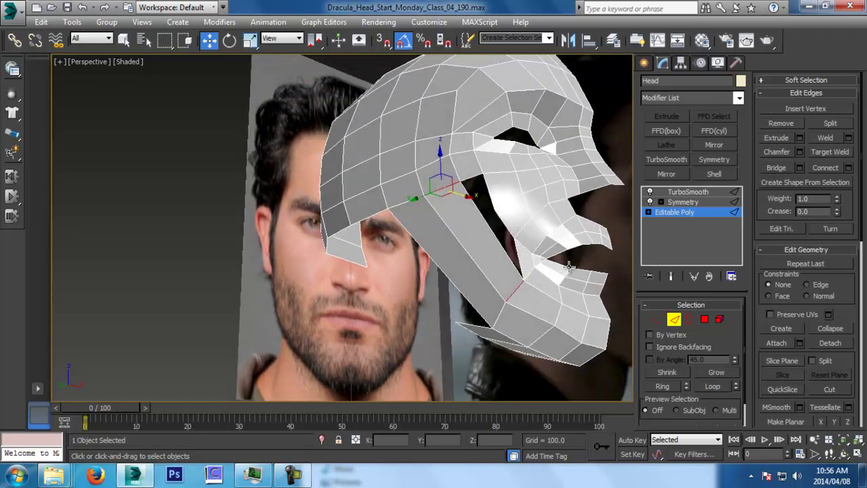
{"action": "key", "text": "ctrl+s"}
Step: Show the smoothed end result, inspect the new jaw strips, leave edge editing, and save incrementally
{"action": "left_click", "coordinate": [673, 278]}
{"action": "left_click", "coordinate": [625, 305]}
{"action": "scroll", "coordinate": [569, 324], "scroll_direction": "down", "scroll_amount": 3}
{"action": "middle_click_drag", "start_coordinate": [563, 323], "coordinate": [548, 353], "text": "alt"}
{"action": "scroll", "coordinate": [545, 327], "scroll_direction": "up", "scroll_amount": 1}
{"action": "scroll", "coordinate": [544, 323], "scroll_direction": "up", "scroll_amount": 2}
{"action": "scroll", "coordinate": [543, 329], "scroll_direction": "up", "scroll_amount": 1}
{"action": "left_click", "coordinate": [679, 325]}
{"action": "key", "text": "ctrl+s"}
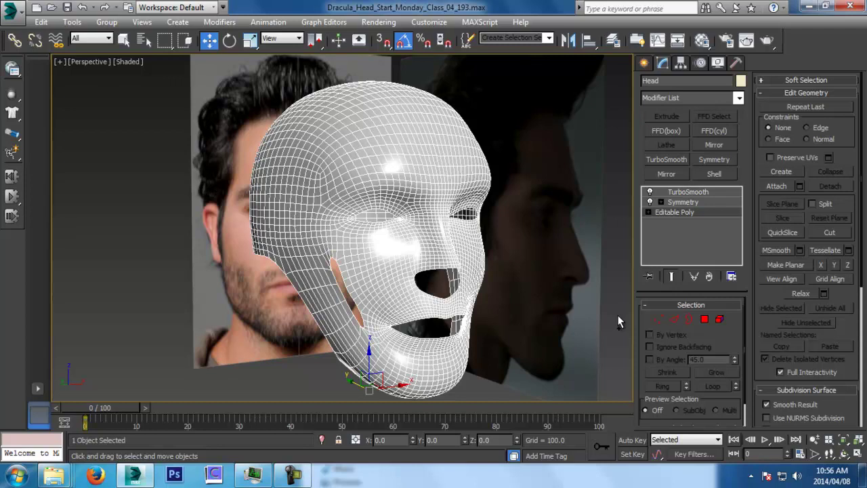
{"action": "key", "text": "ctrl+s"}
Step: Hide the smoothed end result and connect the long edges of both jaw strips with two evenly spaced cross segments
{"action": "left_click", "coordinate": [674, 321]}
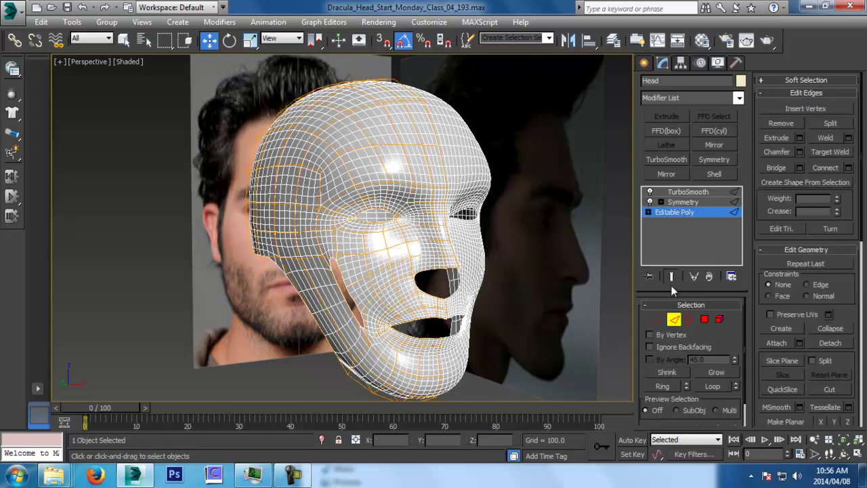
{"action": "left_click", "coordinate": [672, 278]}
{"action": "scroll", "coordinate": [377, 303], "scroll_direction": "up", "scroll_amount": 5}
{"action": "left_click", "coordinate": [368, 301]}
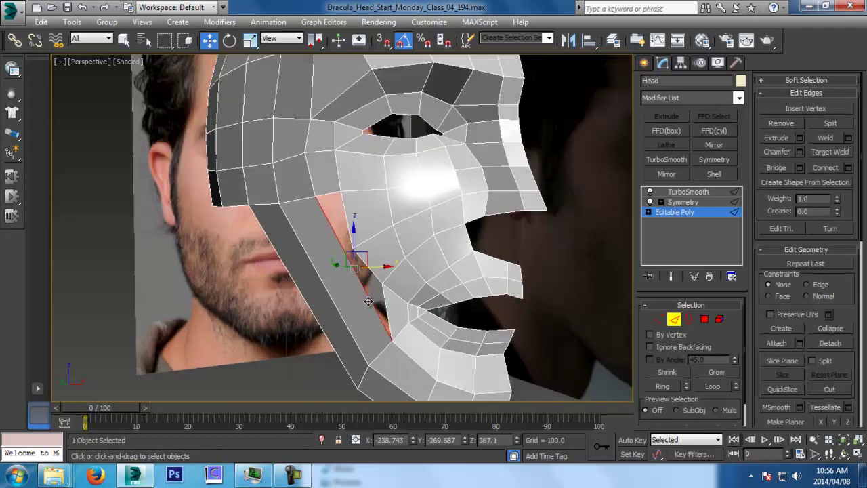
{"action": "left_click", "coordinate": [332, 315], "text": "ctrl"}
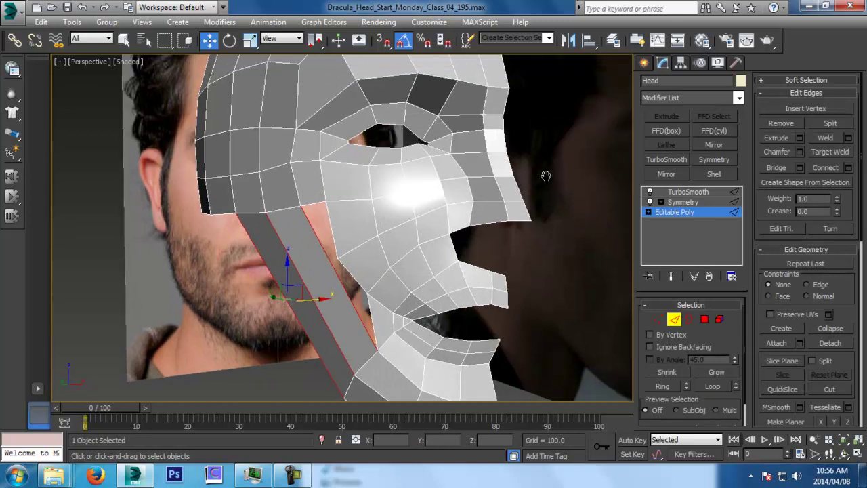
{"action": "middle_click_drag", "start_coordinate": [546, 176], "coordinate": [513, 255]}
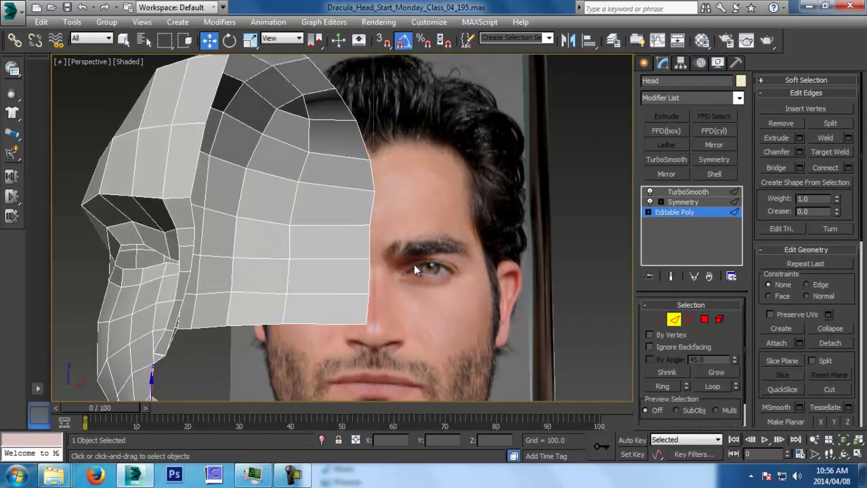
{"action": "middle_click_drag", "start_coordinate": [307, 266], "coordinate": [475, 173], "text": "alt"}
{"action": "left_click", "coordinate": [849, 168]}
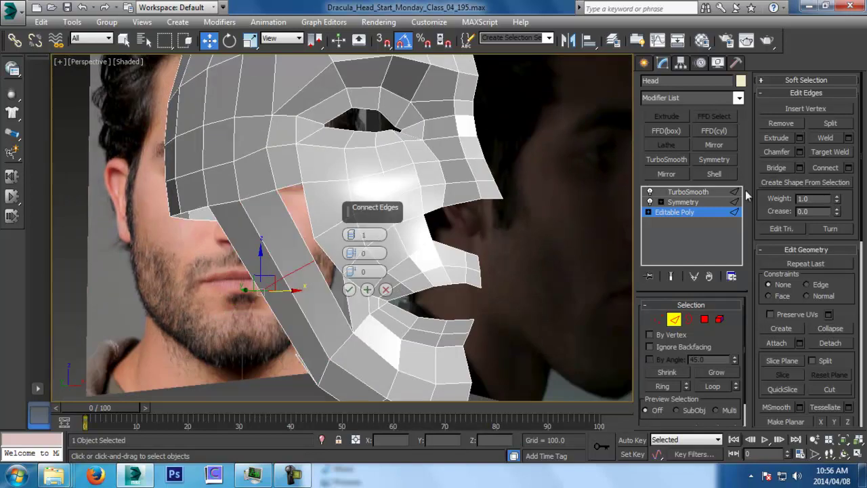
{"action": "left_click", "coordinate": [349, 290]}
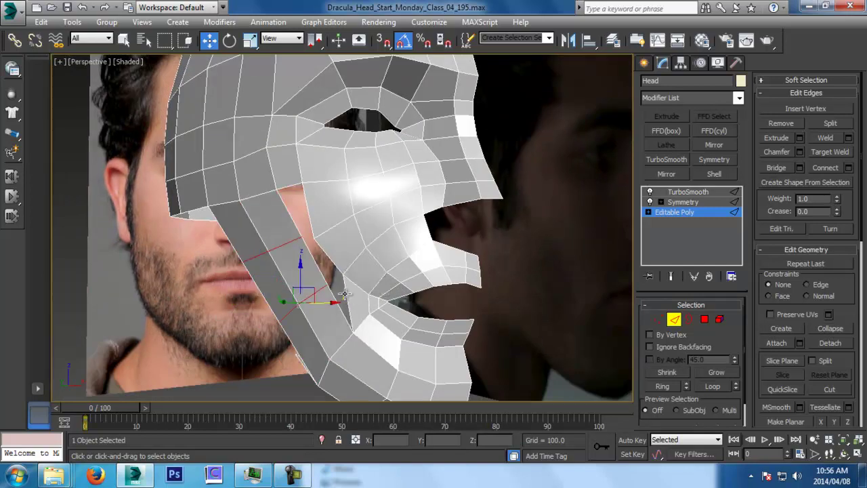
Step: Bridge the uppermost front edge of the jaw strip to the facing cheek edge
{"action": "left_click", "coordinate": [294, 222]}
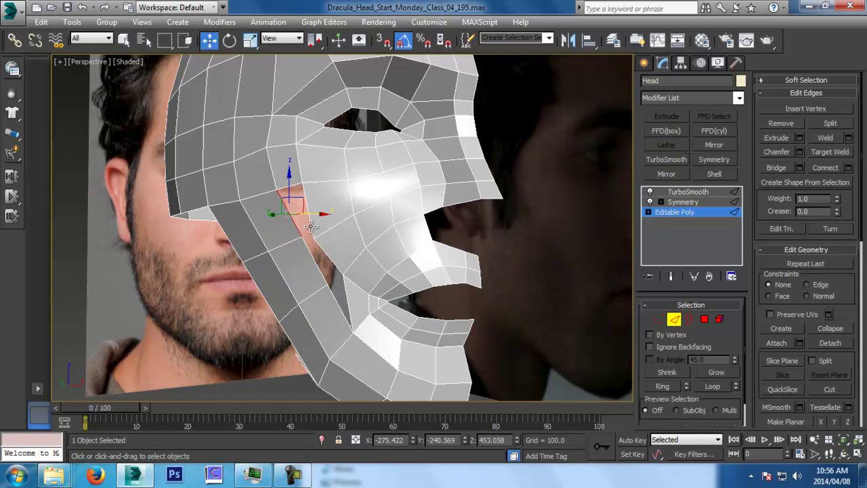
{"action": "left_click", "coordinate": [311, 226], "text": "ctrl"}
{"action": "left_click", "coordinate": [786, 153]}
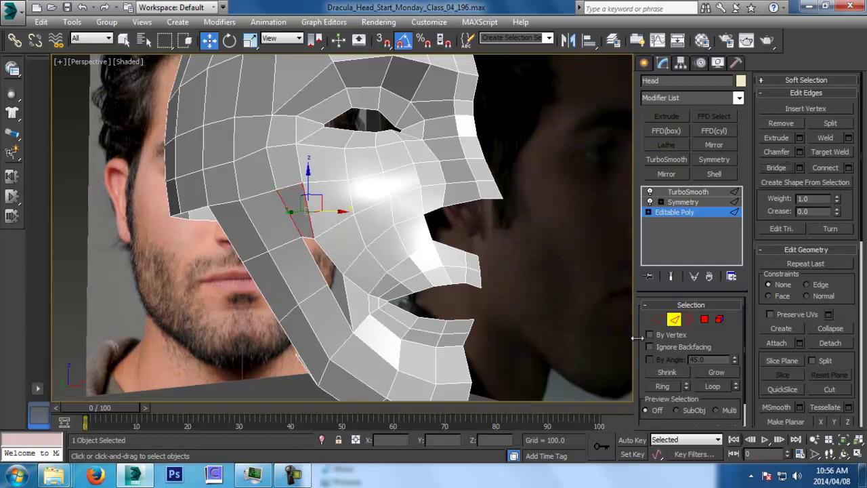
Step: Select the middle vertices of the jaw strips, show the smoothed end result, and shift them outward in the front view
{"action": "left_click", "coordinate": [657, 320]}
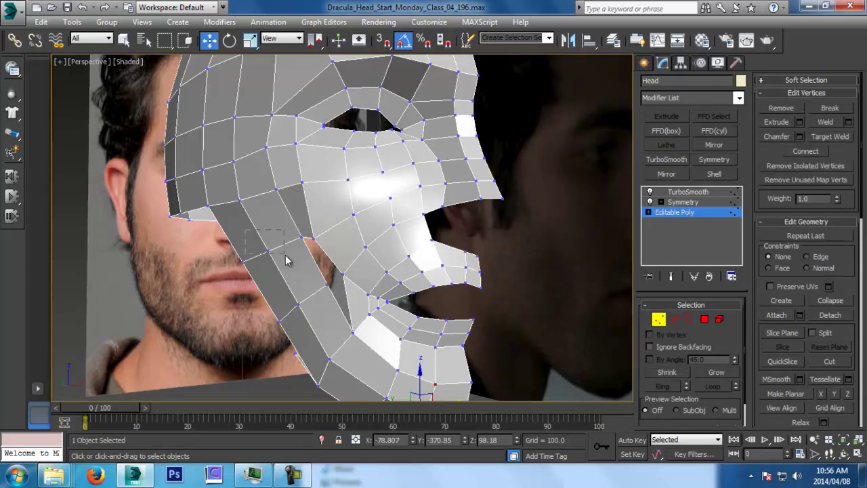
{"action": "left_click_drag", "start_coordinate": [308, 269], "coordinate": [309, 269]}
{"action": "left_click", "coordinate": [242, 263], "text": "ctrl"}
{"action": "key", "text": "f"}
{"action": "middle_click_drag", "start_coordinate": [420, 233], "coordinate": [473, 381]}
{"action": "left_click_drag", "start_coordinate": [412, 344], "coordinate": [414, 344], "text": "ctrl"}
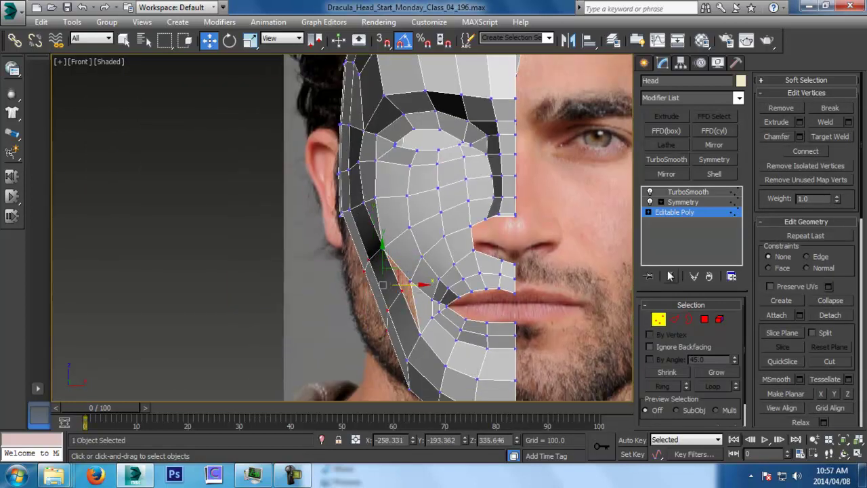
{"action": "left_click", "coordinate": [671, 277]}
{"action": "left_click_drag", "start_coordinate": [415, 285], "coordinate": [374, 296]}
Step: Reposition the jaw strip vertices in the side view to curve the jawline and even out its polygons
{"action": "key", "text": "l"}
{"action": "scroll", "coordinate": [454, 248], "scroll_direction": "down", "scroll_amount": 2}
{"action": "middle_click_drag", "start_coordinate": [481, 177], "coordinate": [447, 264]}
{"action": "left_click_drag", "start_coordinate": [440, 267], "coordinate": [434, 271]}
{"action": "mouse_move", "coordinate": [340, 231]}
{"action": "left_mouse_down"}
{"action": "mouse_move", "coordinate": [354, 242]}
{"action": "mouse_move", "coordinate": [345, 240]}
{"action": "left_mouse_up"}
{"action": "mouse_move", "coordinate": [389, 221]}
{"action": "left_mouse_down"}
{"action": "mouse_move", "coordinate": [407, 235]}
{"action": "mouse_move", "coordinate": [405, 224]}
{"action": "left_mouse_up"}
{"action": "left_click_drag", "start_coordinate": [360, 172], "coordinate": [383, 187]}
Step: Adjust the cheek and temple vertices in the side view to space the polygons above the jaw strip more evenly
{"action": "left_click_drag", "start_coordinate": [376, 155], "coordinate": [376, 151]}
{"action": "left_click_drag", "start_coordinate": [455, 219], "coordinate": [446, 207]}
{"action": "left_click_drag", "start_coordinate": [443, 166], "coordinate": [436, 165]}
{"action": "middle_click_drag", "start_coordinate": [437, 172], "coordinate": [435, 218]}
{"action": "left_click_drag", "start_coordinate": [414, 159], "coordinate": [414, 166]}
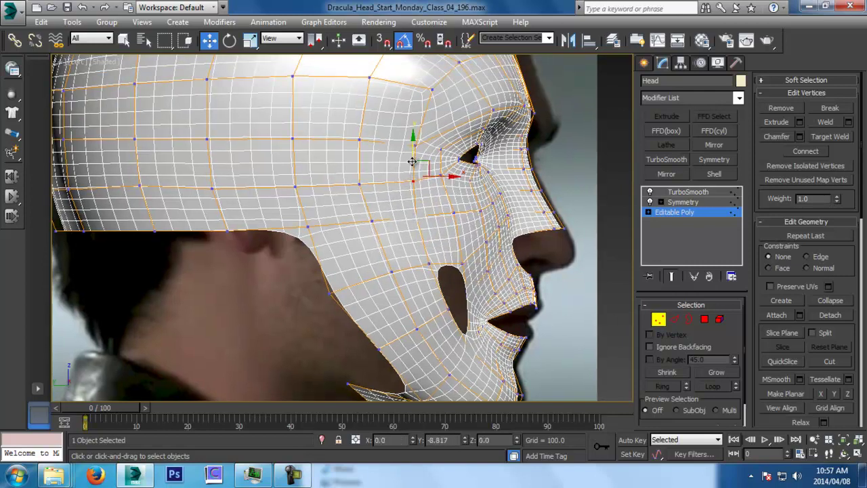
{"action": "left_click_drag", "start_coordinate": [407, 209], "coordinate": [433, 230]}
Step: Move the cheek vertices beside the jaw strip outward in the front view to fill out the side of the face
{"action": "middle_click_drag", "start_coordinate": [440, 235], "coordinate": [441, 275]}
{"action": "key", "text": "f"}
{"action": "scroll", "coordinate": [366, 248], "scroll_direction": "up", "scroll_amount": 2}
{"action": "left_click_drag", "start_coordinate": [401, 235], "coordinate": [370, 239]}
{"action": "left_click", "coordinate": [344, 240], "text": "ctrl"}
{"action": "middle_click_drag", "start_coordinate": [406, 284], "coordinate": [466, 236]}
Step: Hide the smoothed end result and bridge the upper pair of facing edges across the remaining cheek opening
{"action": "key", "text": "p"}
{"action": "key", "text": "z"}
{"action": "key", "text": "alt+x"}
{"action": "key", "text": "alt+x"}
{"action": "scroll", "coordinate": [443, 268], "scroll_direction": "up", "scroll_amount": 4}
{"action": "scroll", "coordinate": [467, 246], "scroll_direction": "up", "scroll_amount": 2}
{"action": "key", "text": "w"}
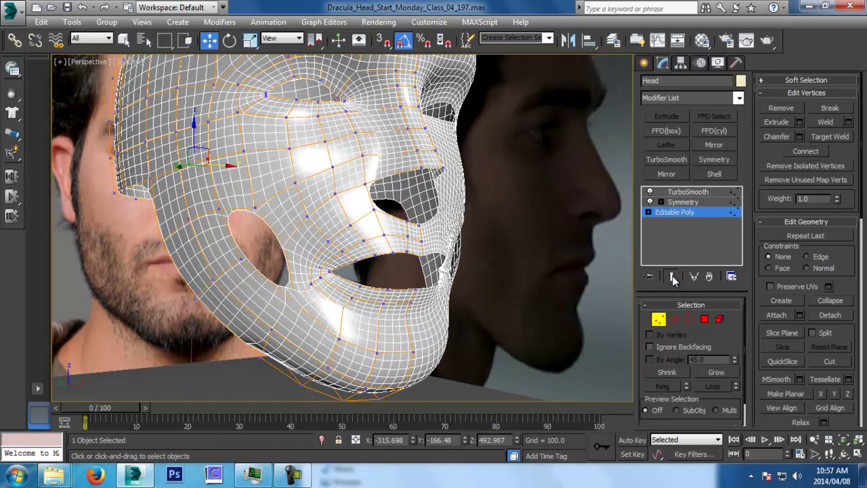
{"action": "left_click", "coordinate": [672, 276]}
{"action": "left_click", "coordinate": [674, 319]}
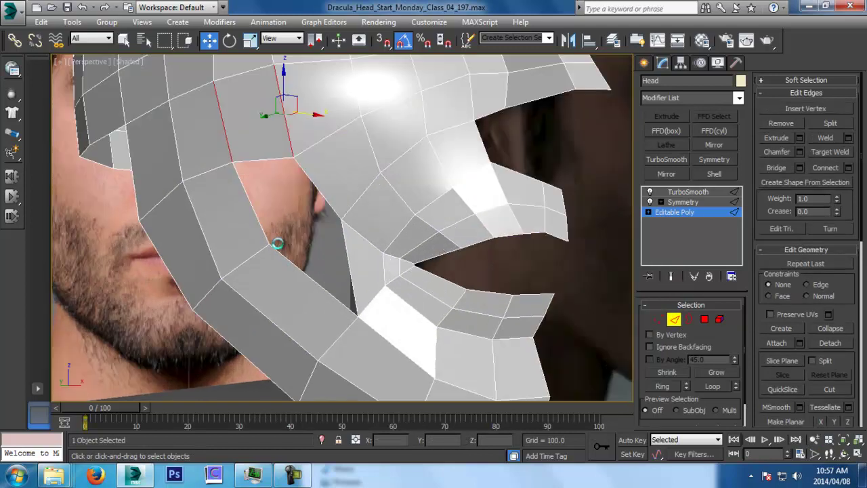
{"action": "left_click", "coordinate": [260, 231]}
{"action": "left_click", "coordinate": [325, 200]}
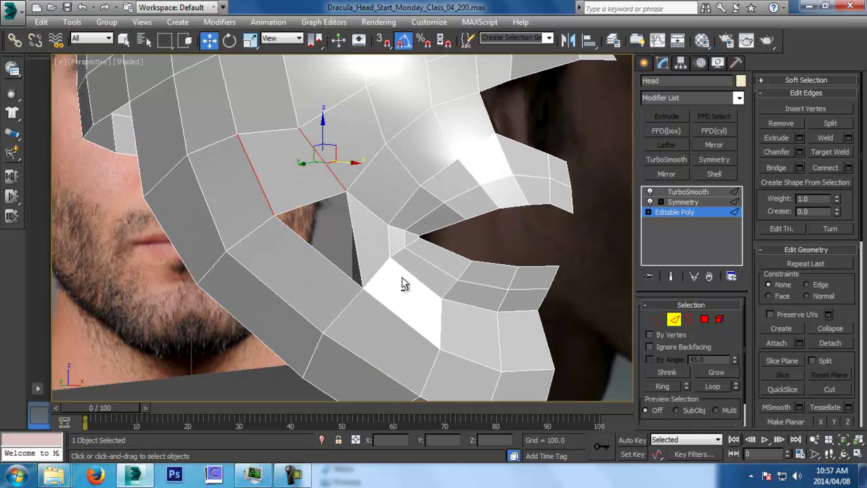
Step: Select the border of the remaining triangular hole beside the mouth corner and cap it
{"action": "middle_click_drag", "start_coordinate": [402, 279], "coordinate": [393, 248], "text": "alt"}
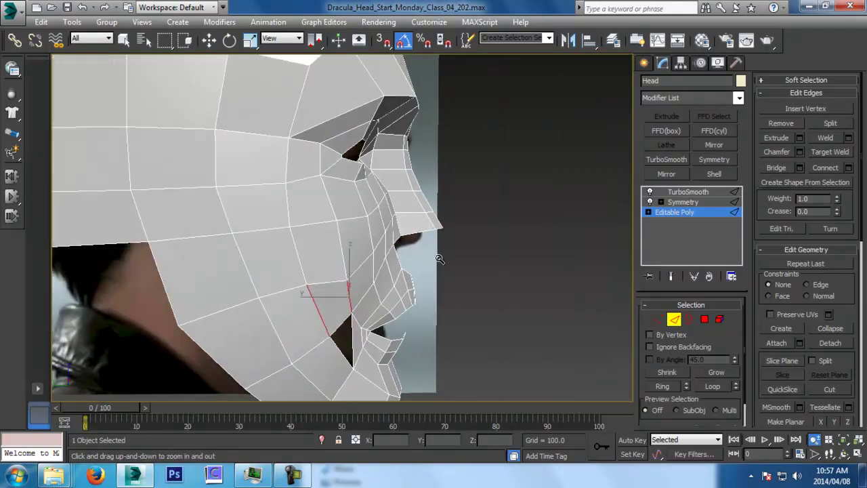
{"action": "middle_click_drag", "start_coordinate": [427, 246], "coordinate": [436, 296], "text": "ctrl+alt"}
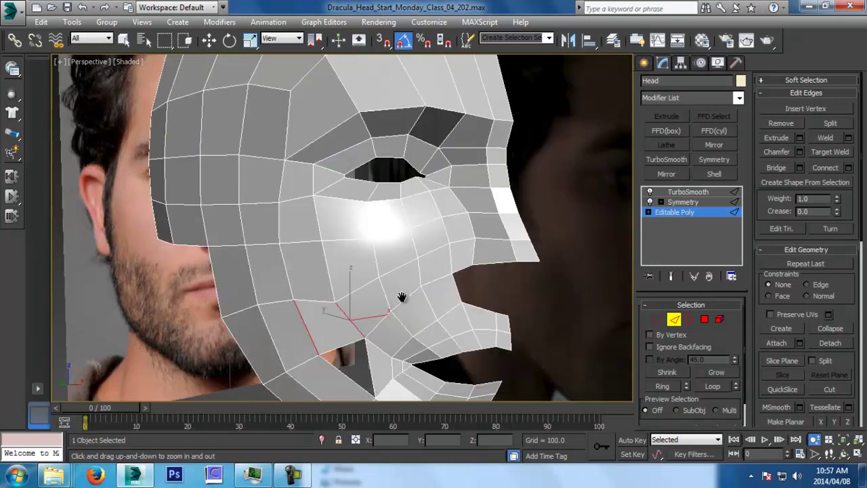
{"action": "middle_click_drag", "start_coordinate": [402, 296], "coordinate": [380, 298], "text": "alt"}
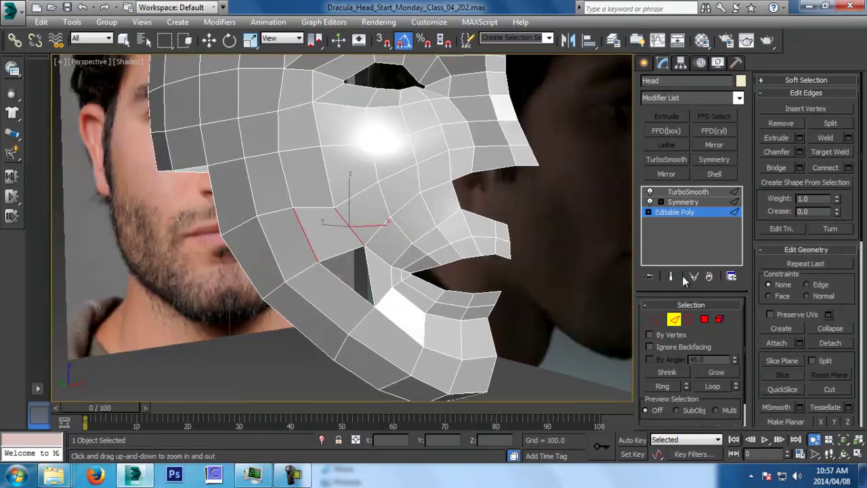
{"action": "left_click", "coordinate": [689, 319]}
{"action": "key", "text": "w"}
{"action": "left_click", "coordinate": [370, 280]}
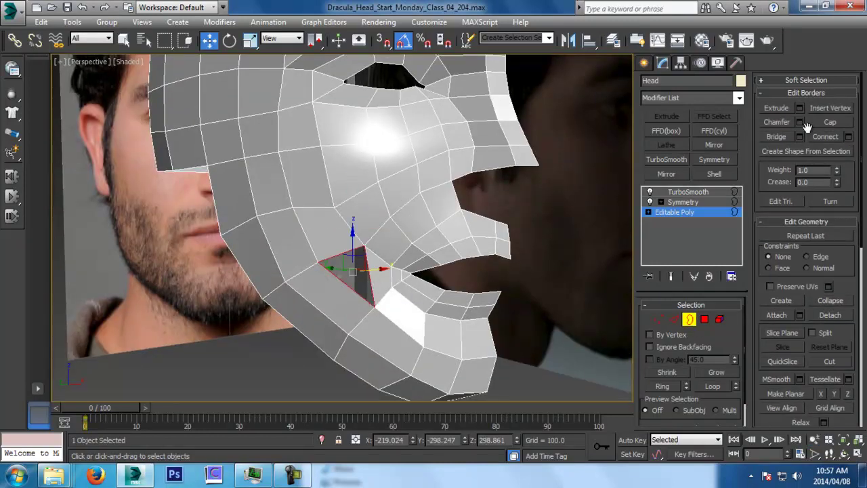
{"action": "left_click", "coordinate": [830, 122]}
Step: Leave border editing, display the smoothed head with edged faces, and review the closed cheek and jaw
{"action": "left_click", "coordinate": [689, 319]}
{"action": "left_click", "coordinate": [523, 377]}
{"action": "middle_click_drag", "start_coordinate": [522, 375], "coordinate": [397, 310], "text": "alt"}
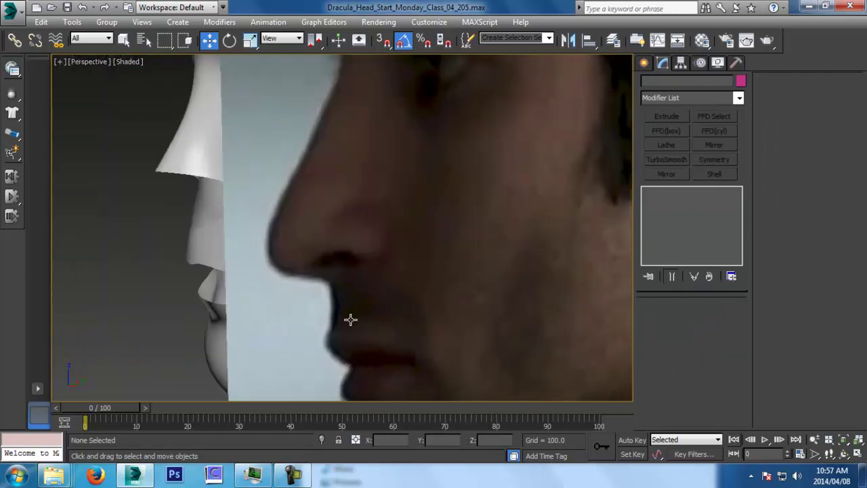
{"action": "middle_click_drag", "start_coordinate": [351, 320], "coordinate": [482, 306], "text": "alt"}
{"action": "key", "text": "F4"}
{"action": "middle_click_drag", "start_coordinate": [451, 269], "coordinate": [444, 303], "text": "alt"}
{"action": "left_click", "coordinate": [405, 235]}
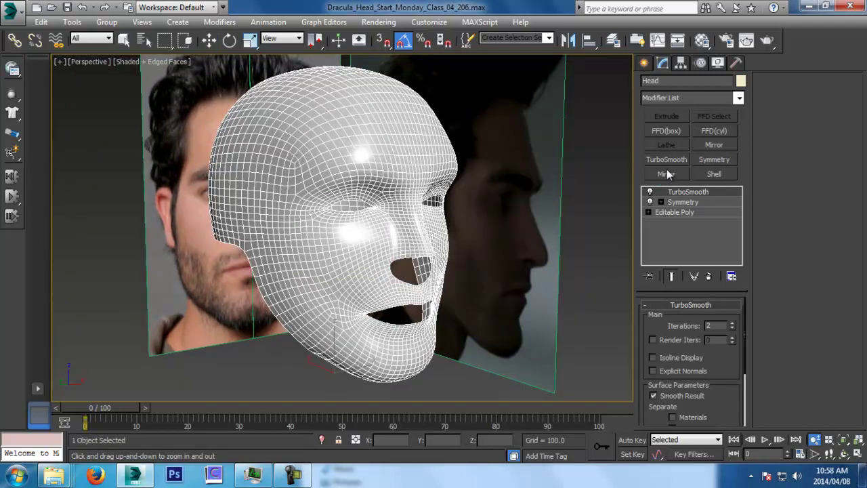
{"action": "left_click", "coordinate": [302, 473]}
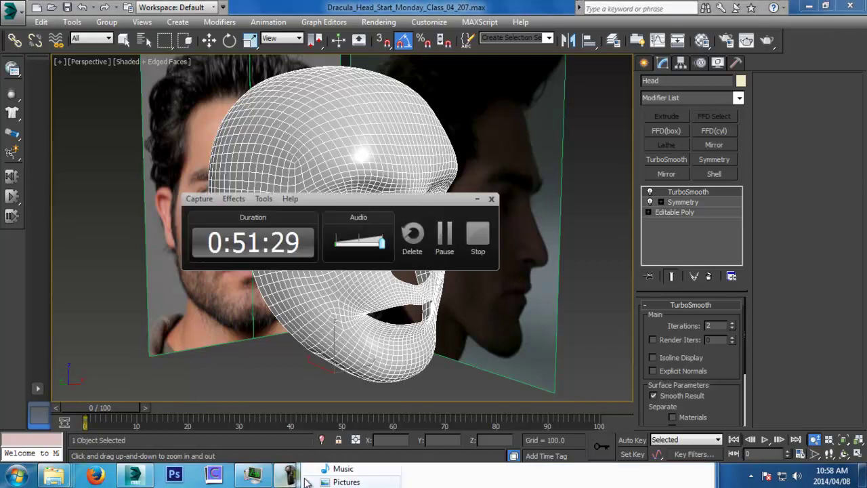